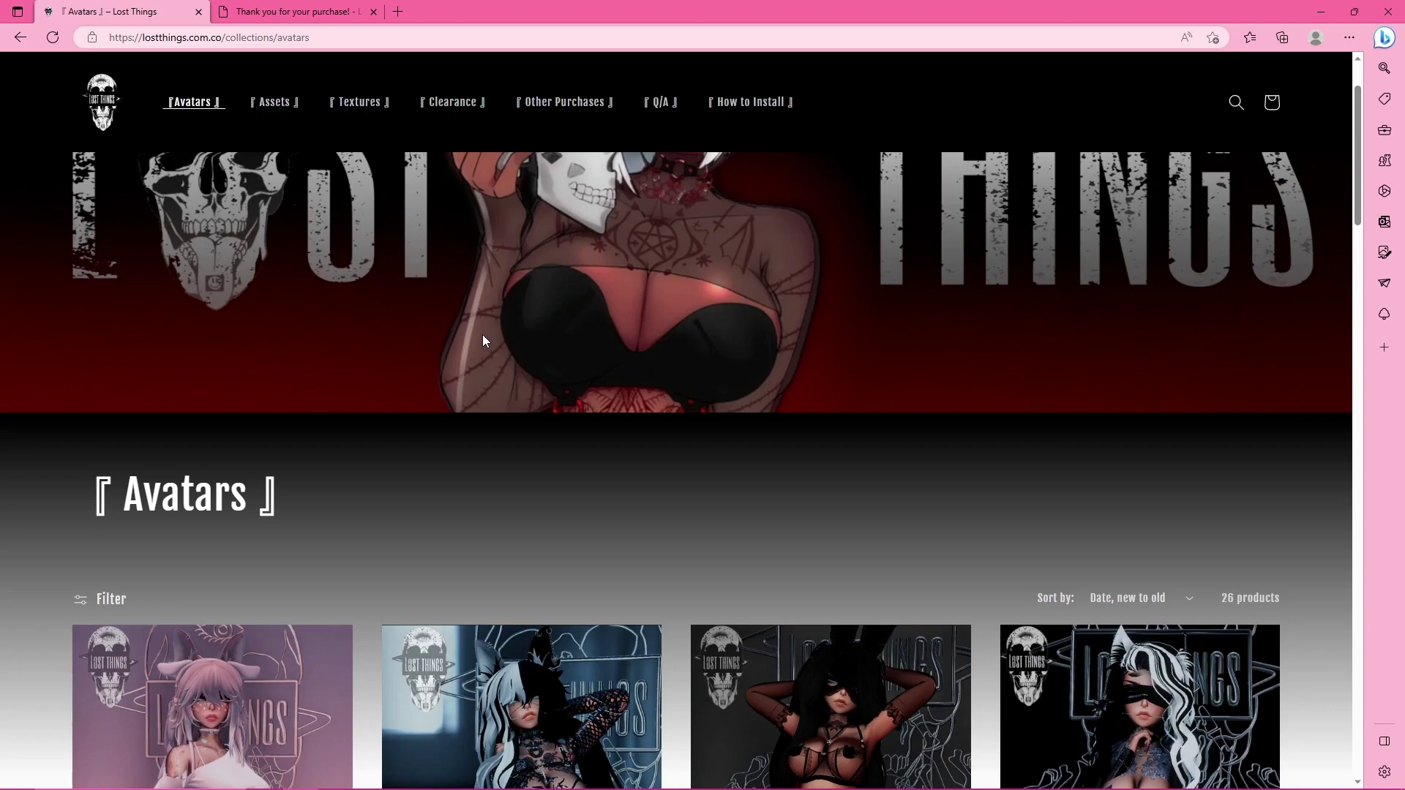
Open the BUN product page, compare Quest Performance, and settle on Original Performance (PC) at $35
scroll(482, 335, "down", 5)
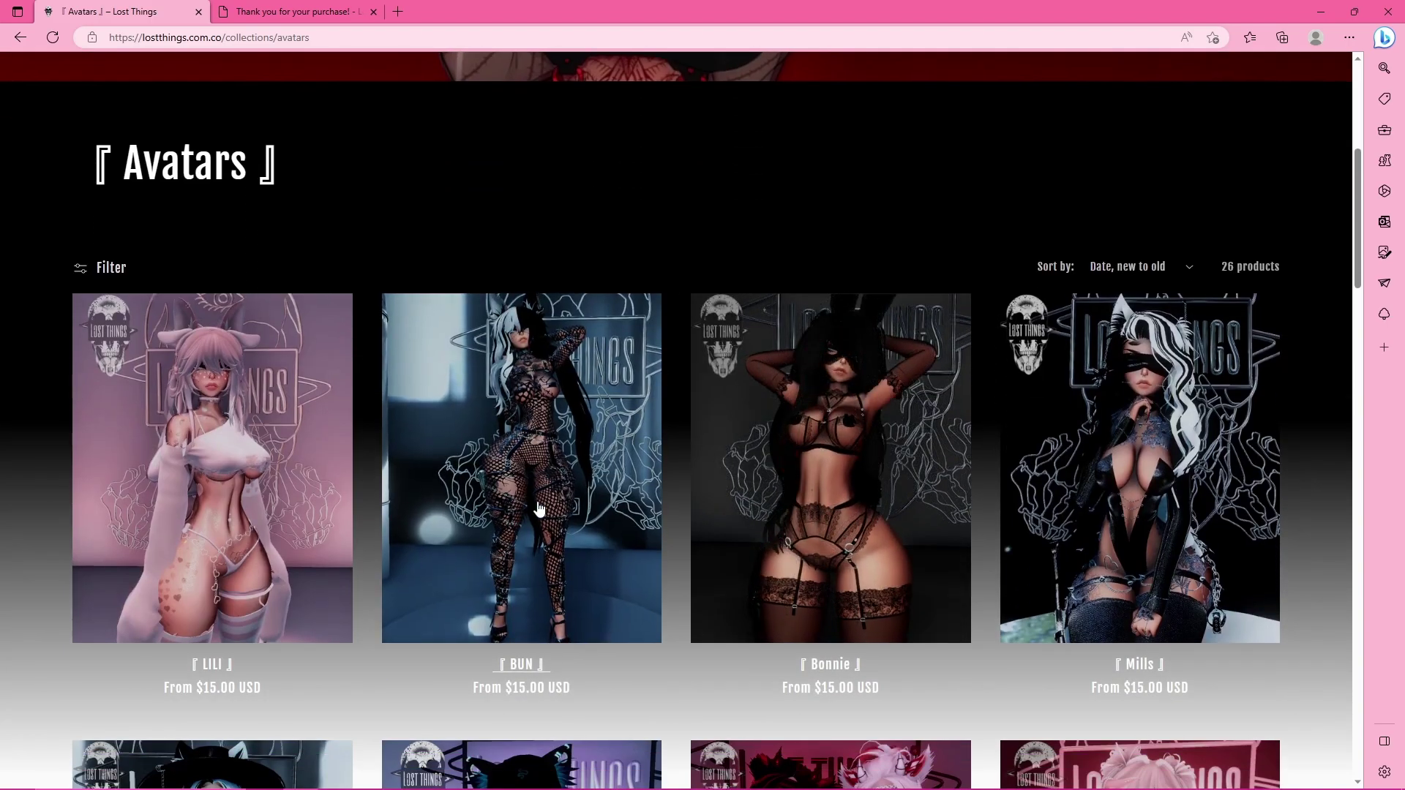
left_click(560, 509)
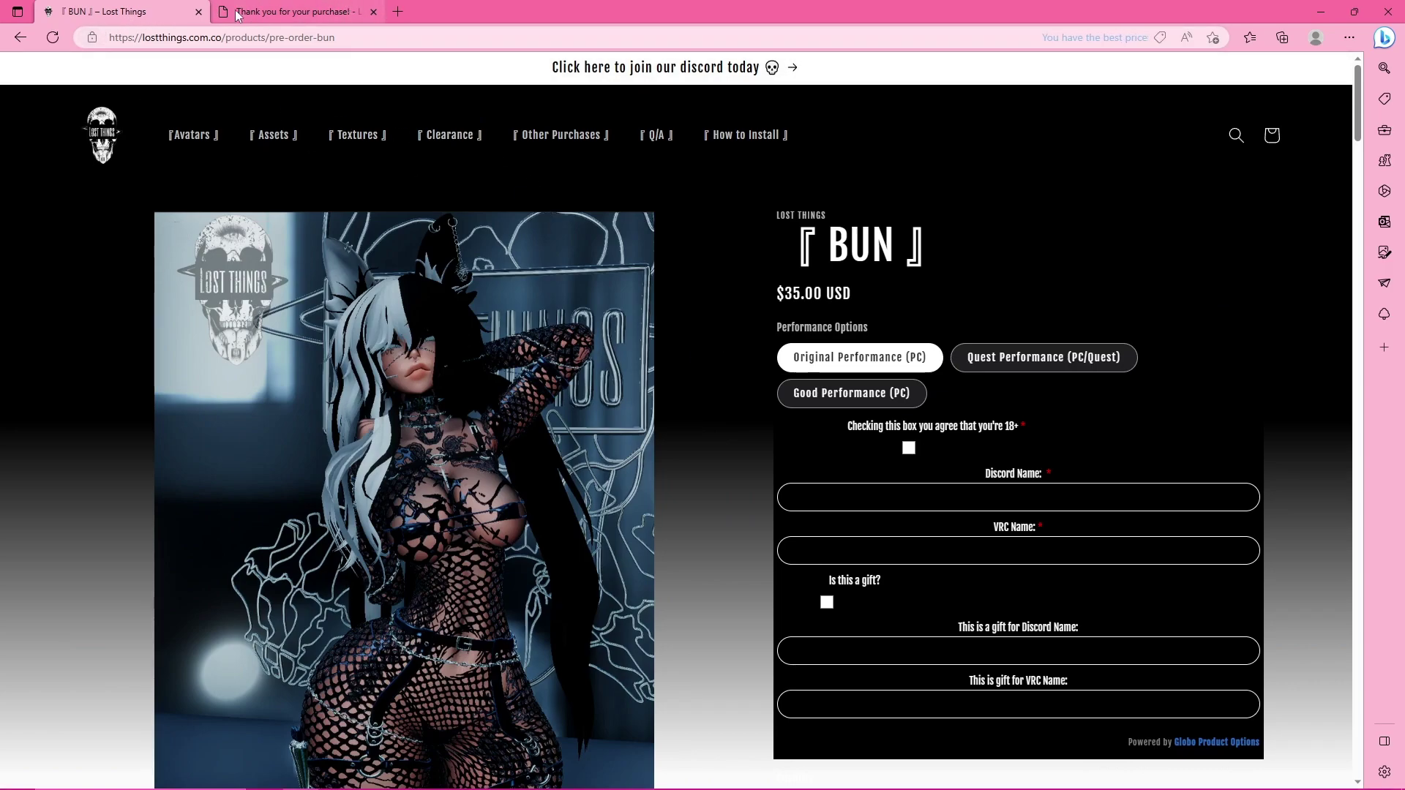
scroll(593, 303, "down", 2)
scroll(677, 296, "up", 2)
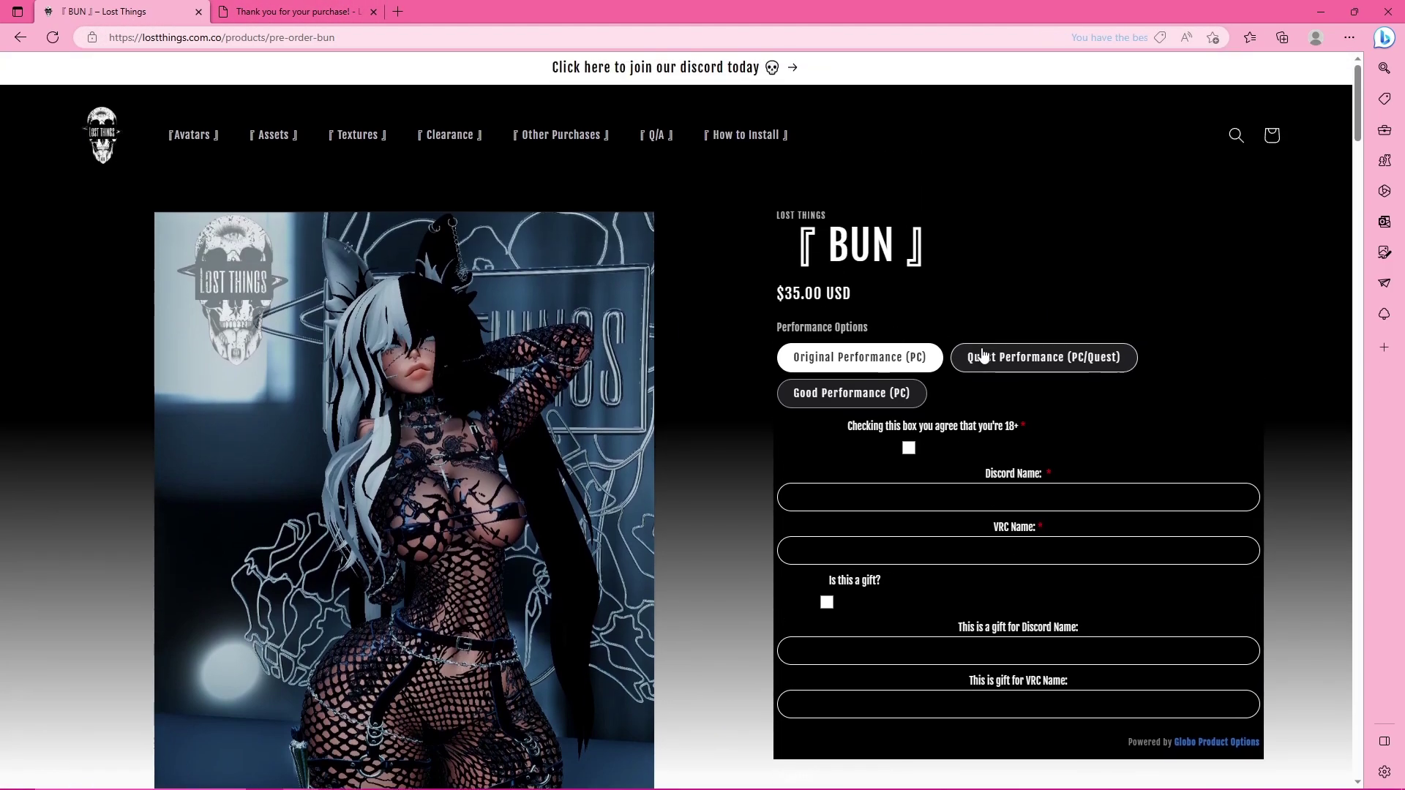
left_click(1023, 366)
scroll(1126, 362, "down", 2)
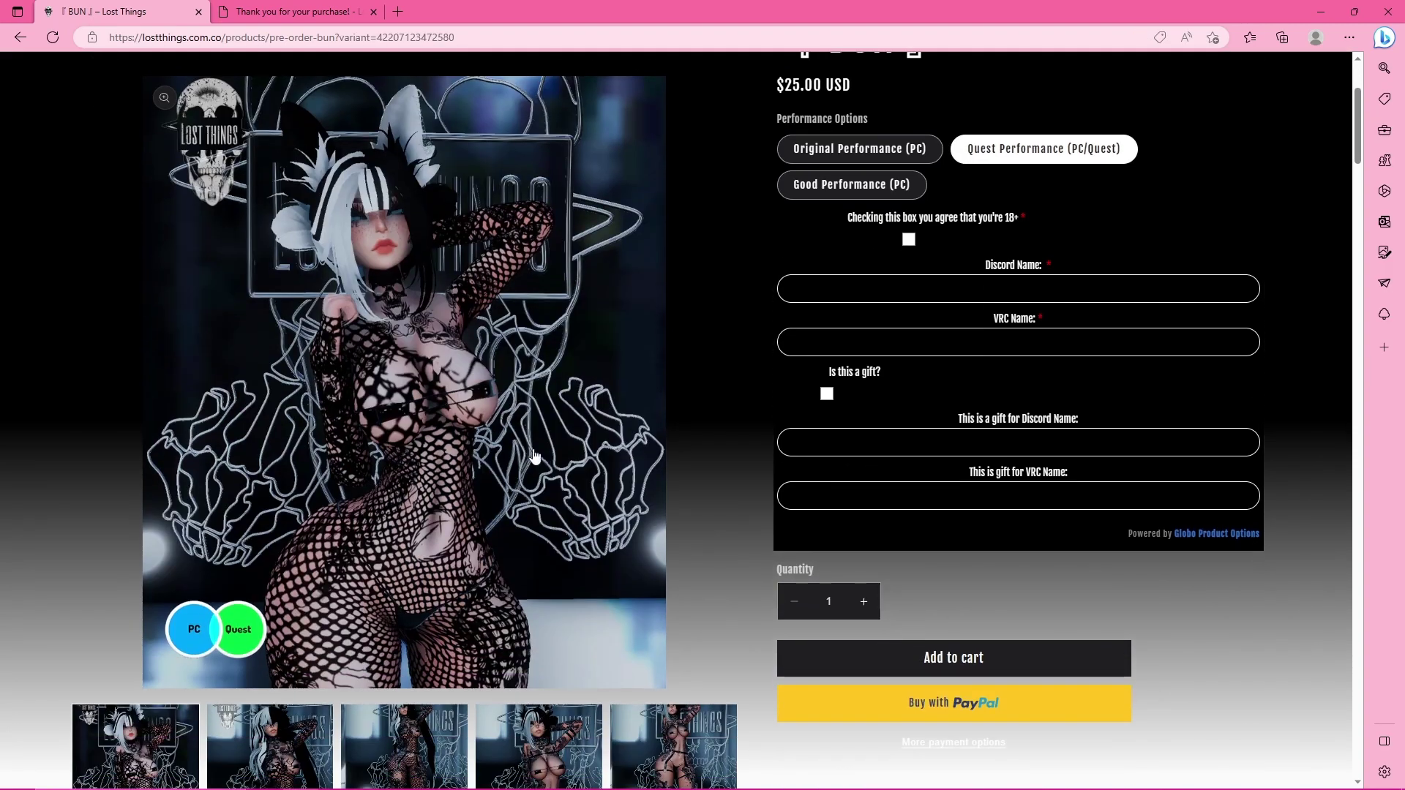
scroll(527, 454, "up", 2)
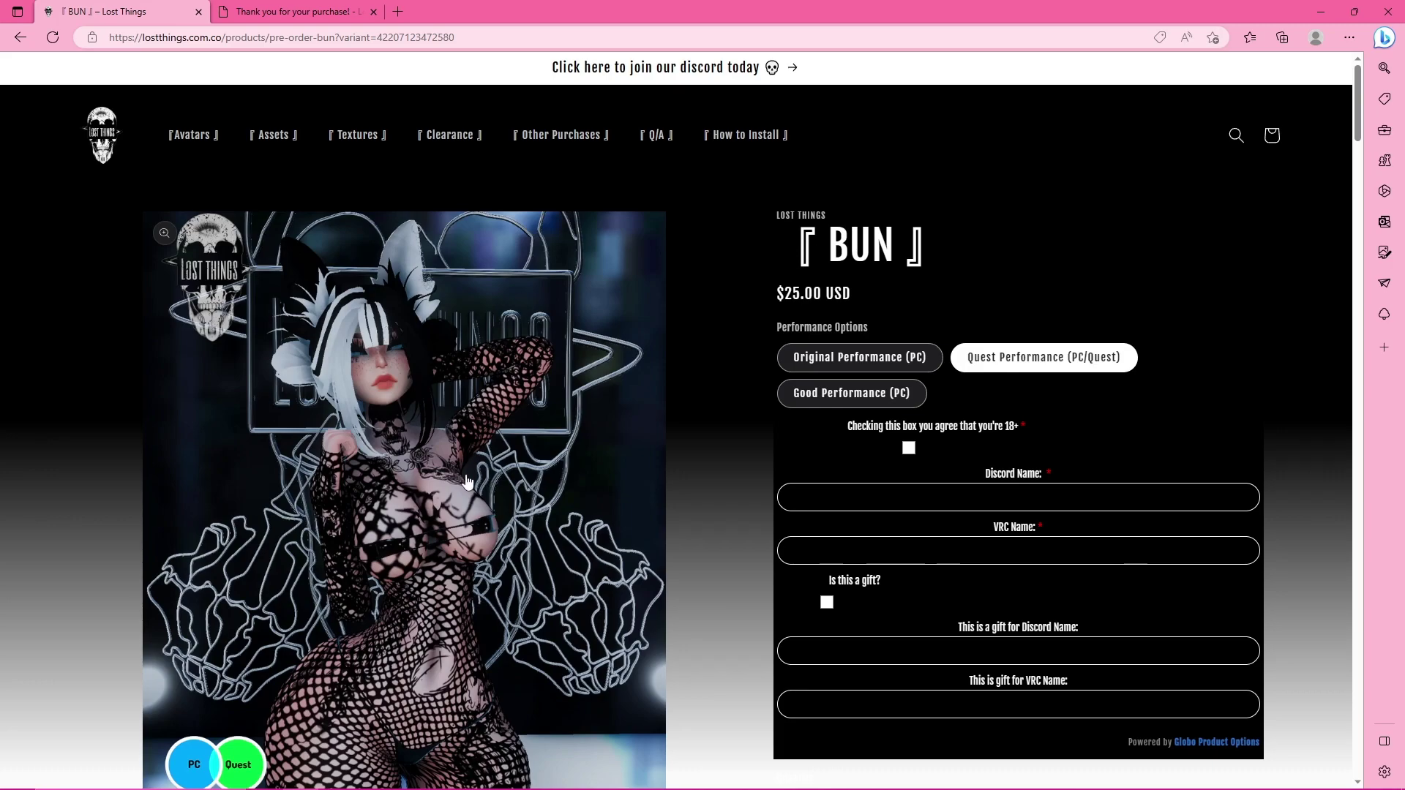
left_click(890, 350)
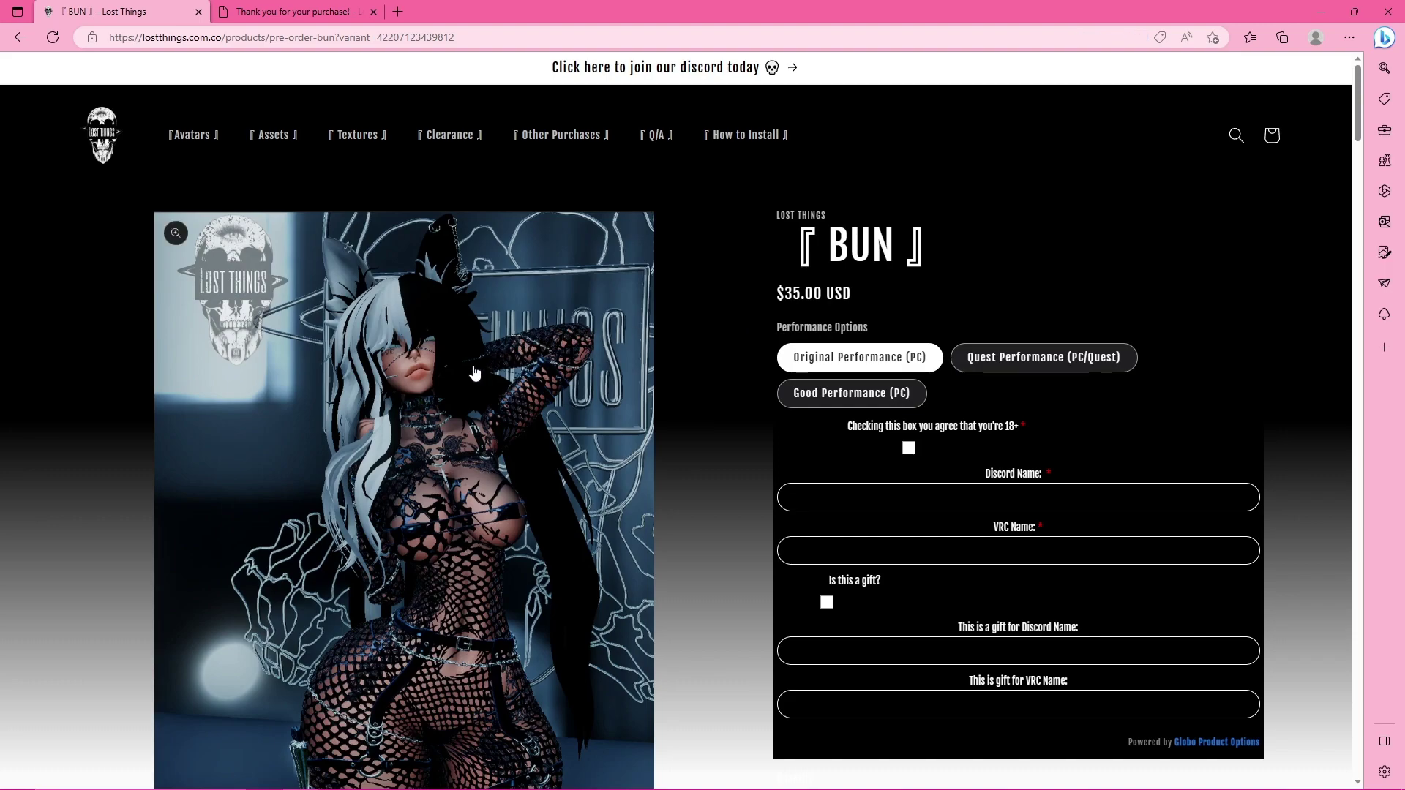
Extract all files from the downloaded Bun zip into the suggested folder
key("alt+Tab")
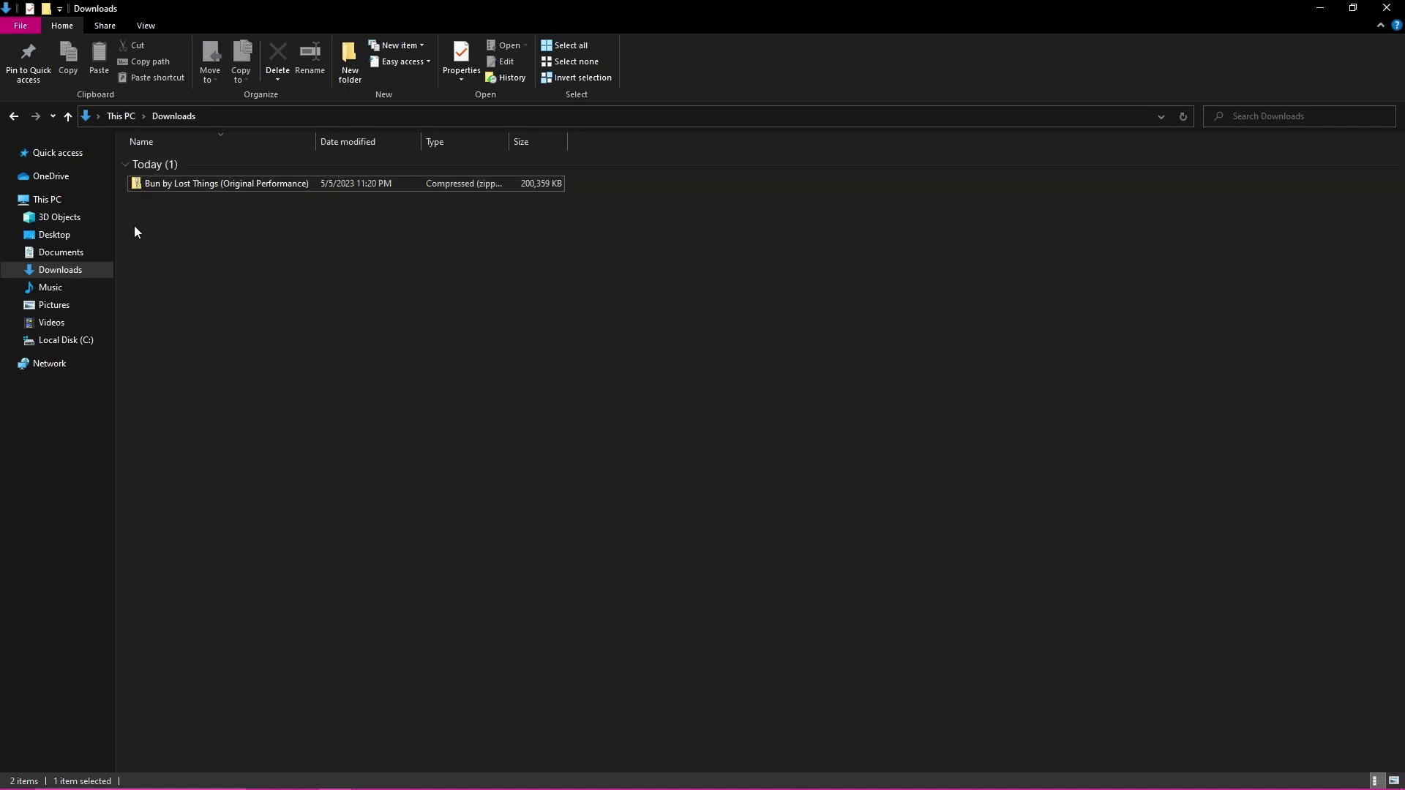
left_click(242, 185)
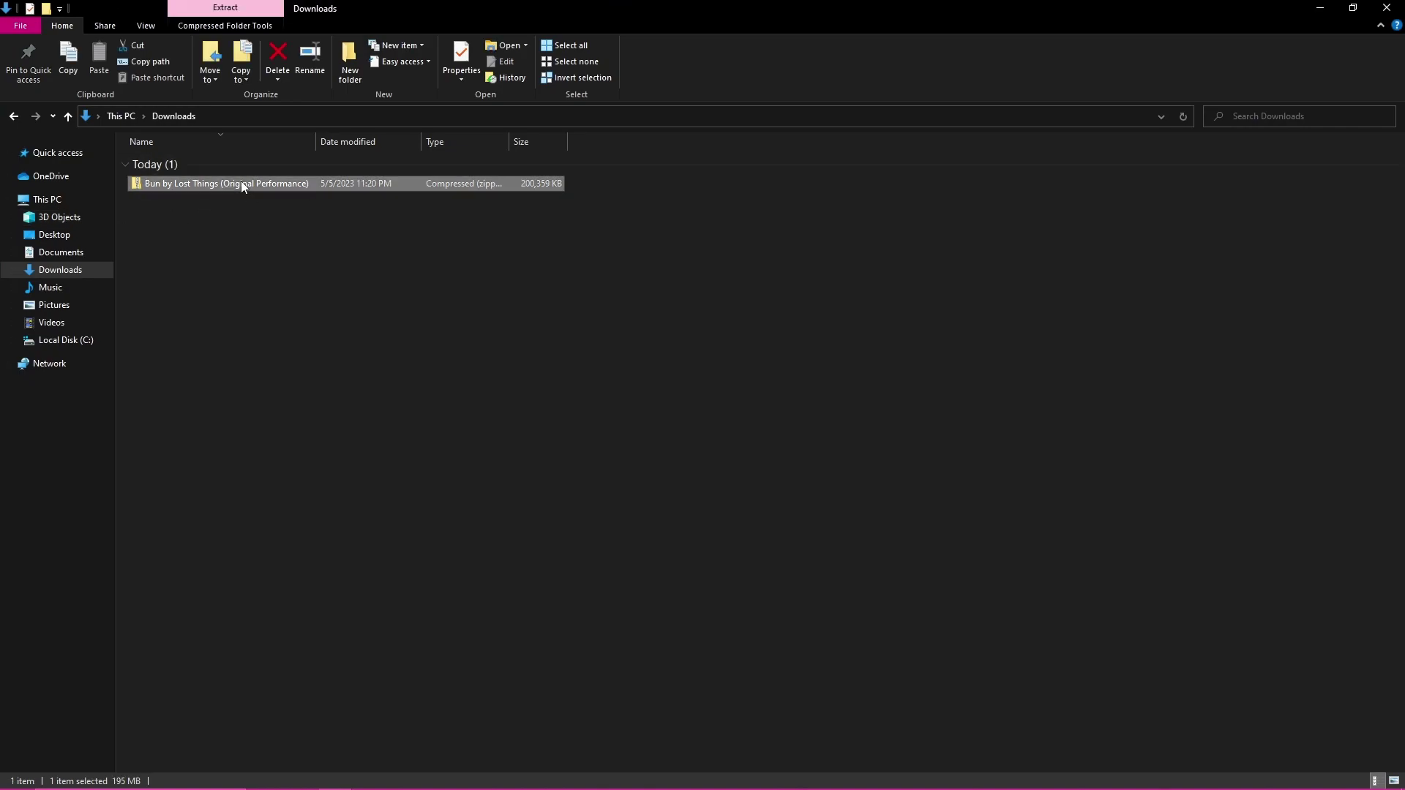
right_click(241, 183)
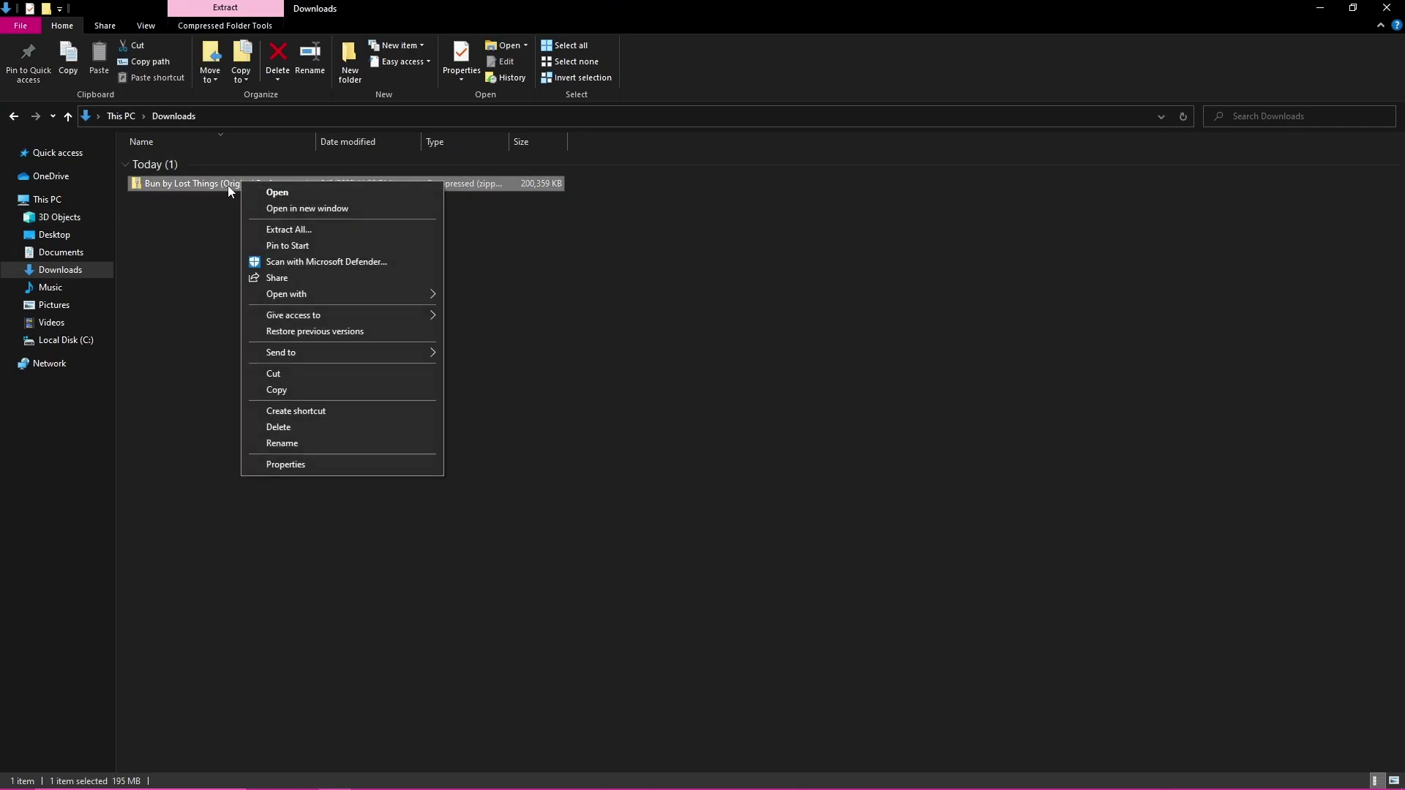
left_click(279, 226)
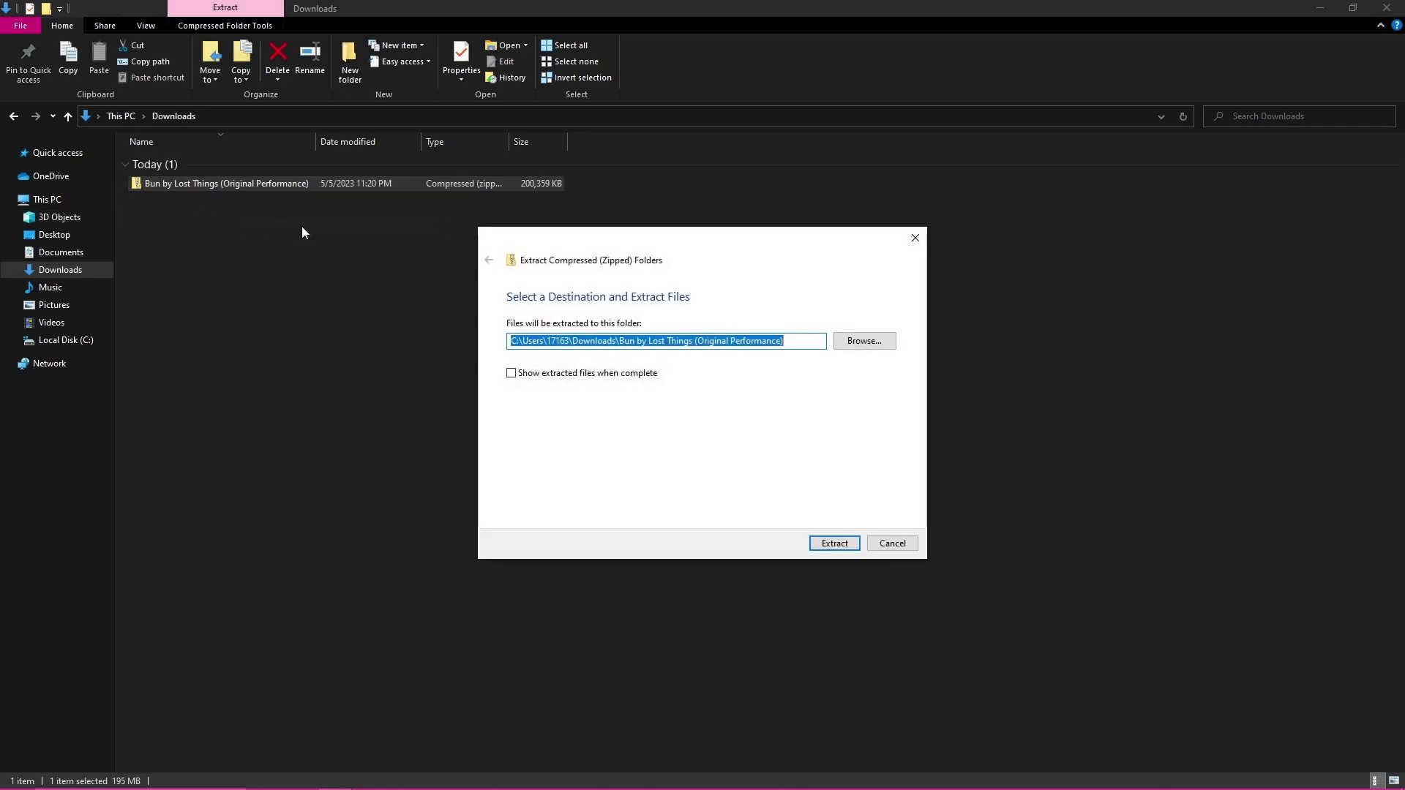
left_click(837, 549)
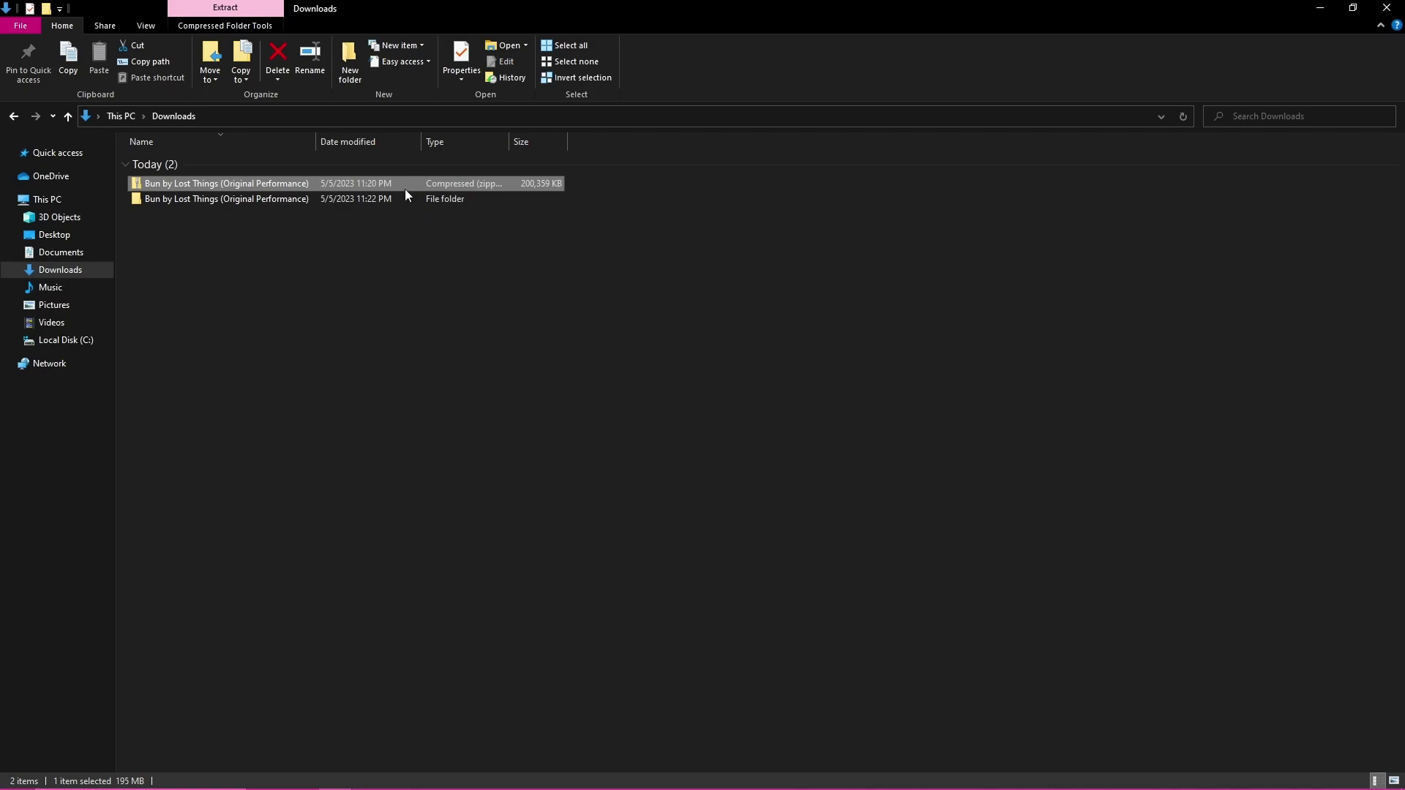
Delete the Bun zip, open the nested package folder, and minimize Explorer
left_click(278, 55)
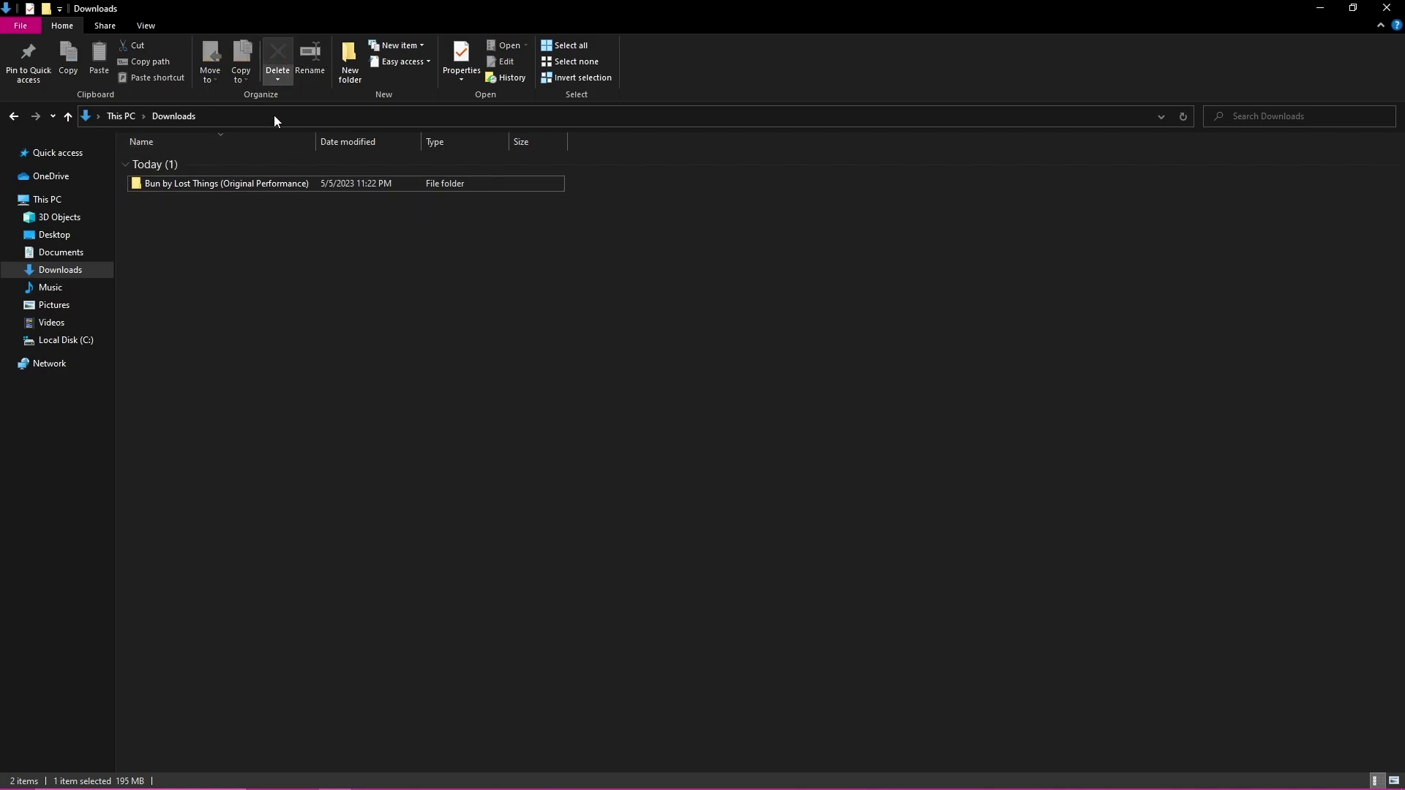
double_click(253, 183)
double_click(199, 183)
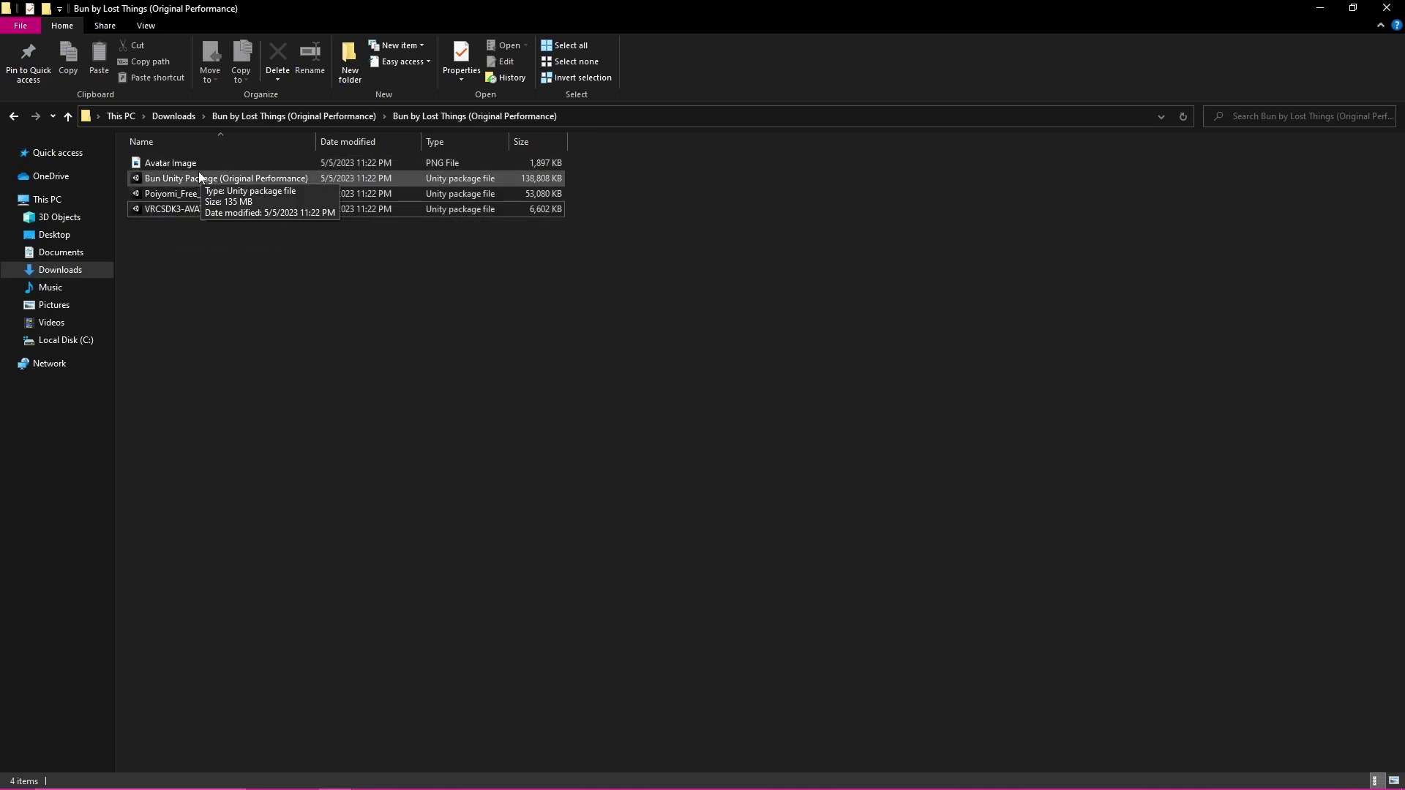
left_click(1319, 8)
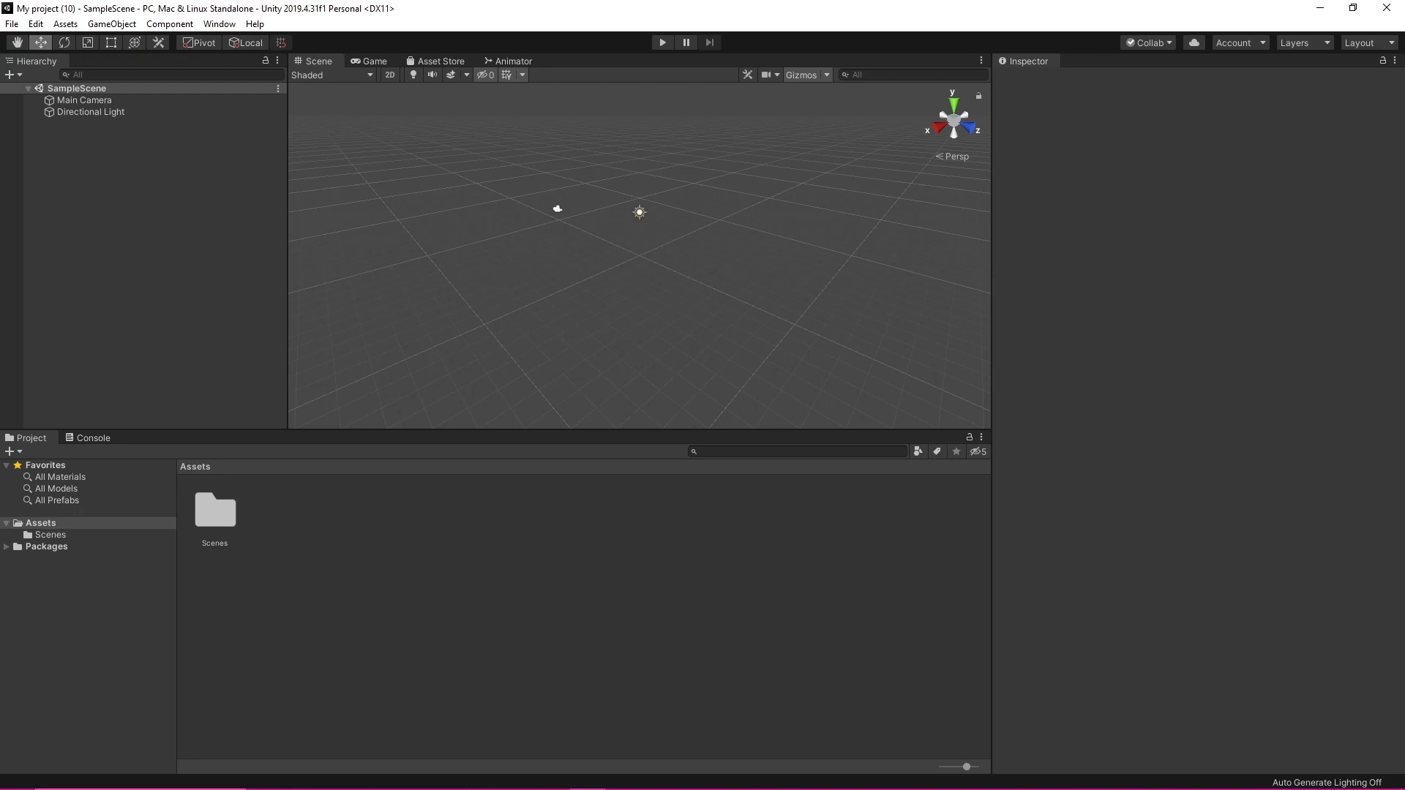
Import the full VRCSDK3-AVATAR-2022.10.18.19.47_Public package from the Bun folder
left_click(336, 785)
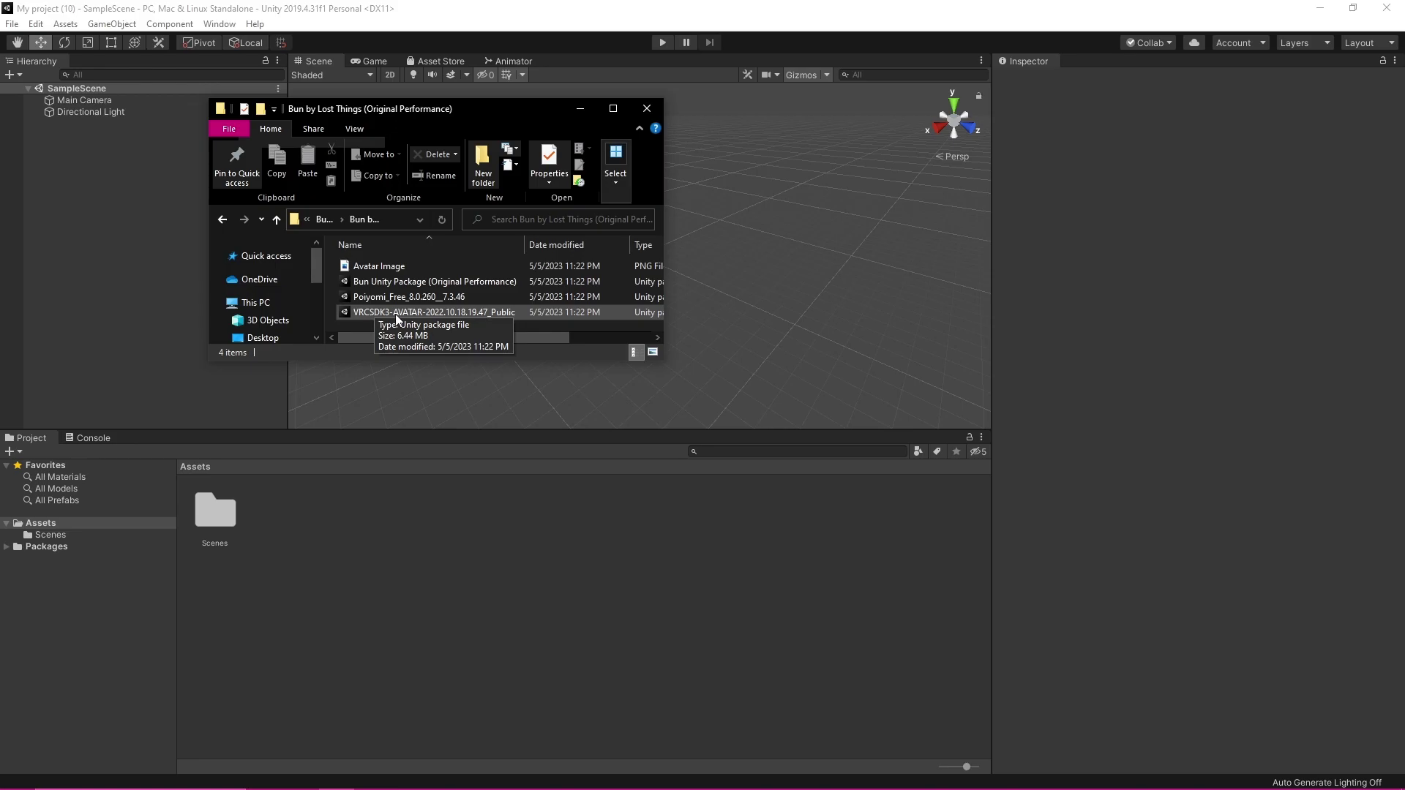
double_click(472, 314)
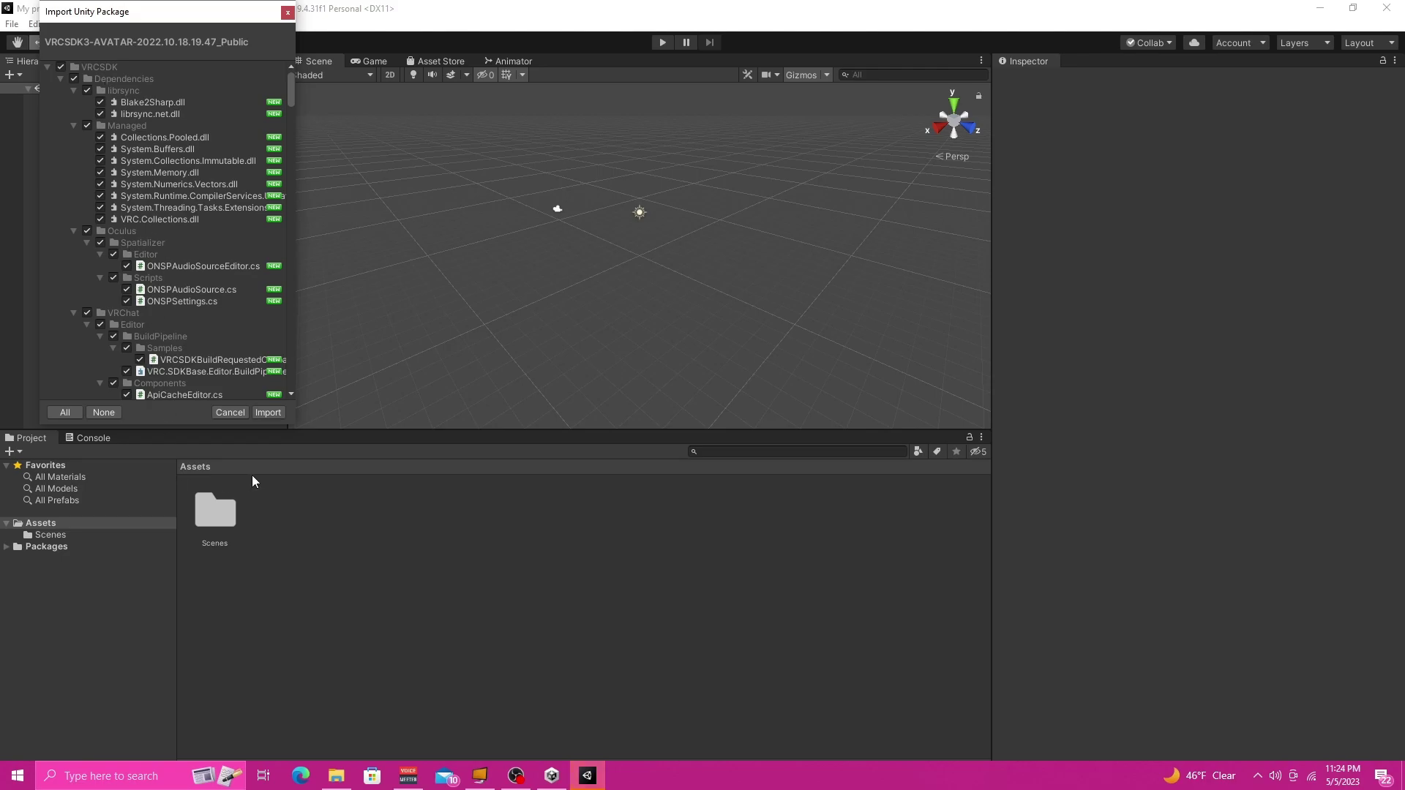
left_click(275, 415)
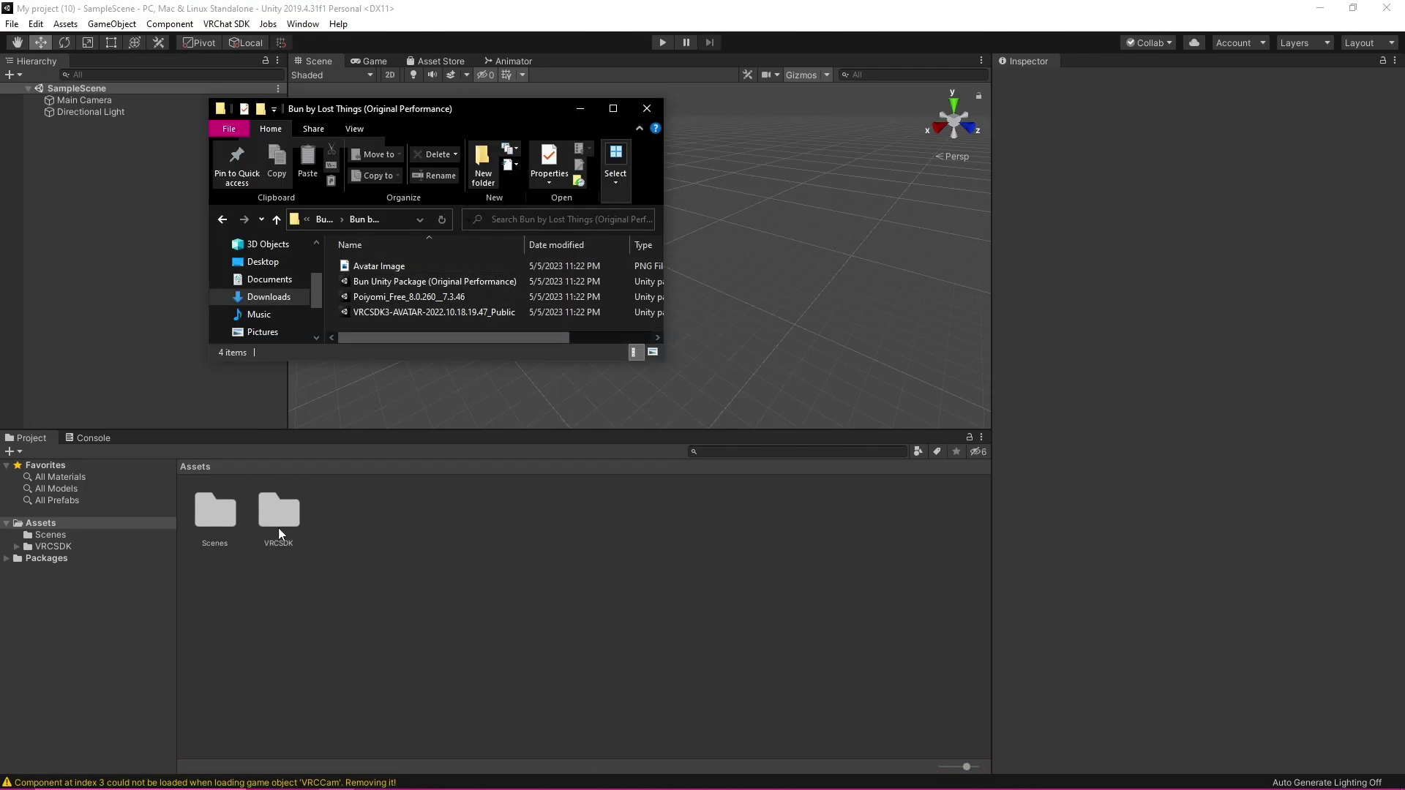
Import the Poiyomi_Free_8.0.260__7.3.46 shader package from the Bun folder
left_click(274, 521)
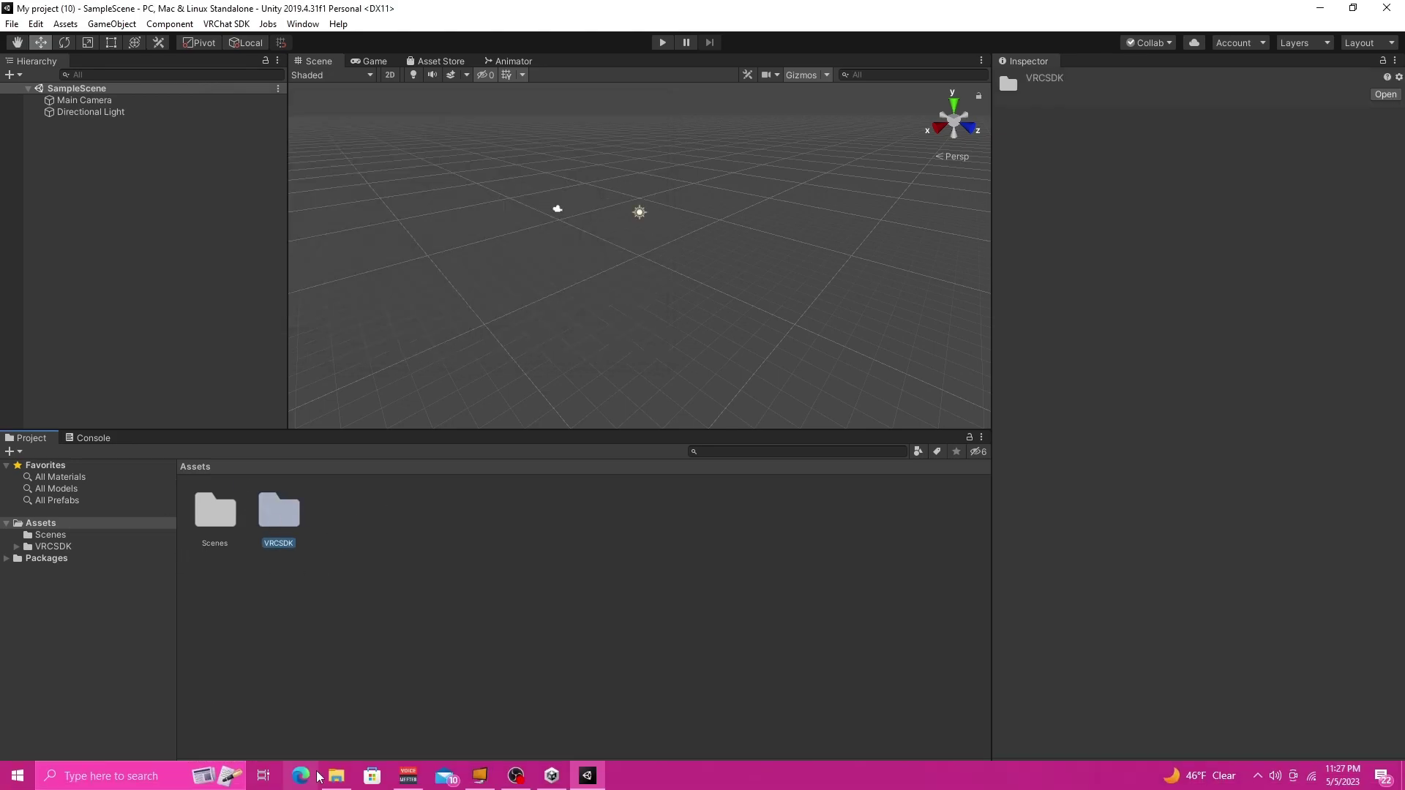
left_click(337, 776)
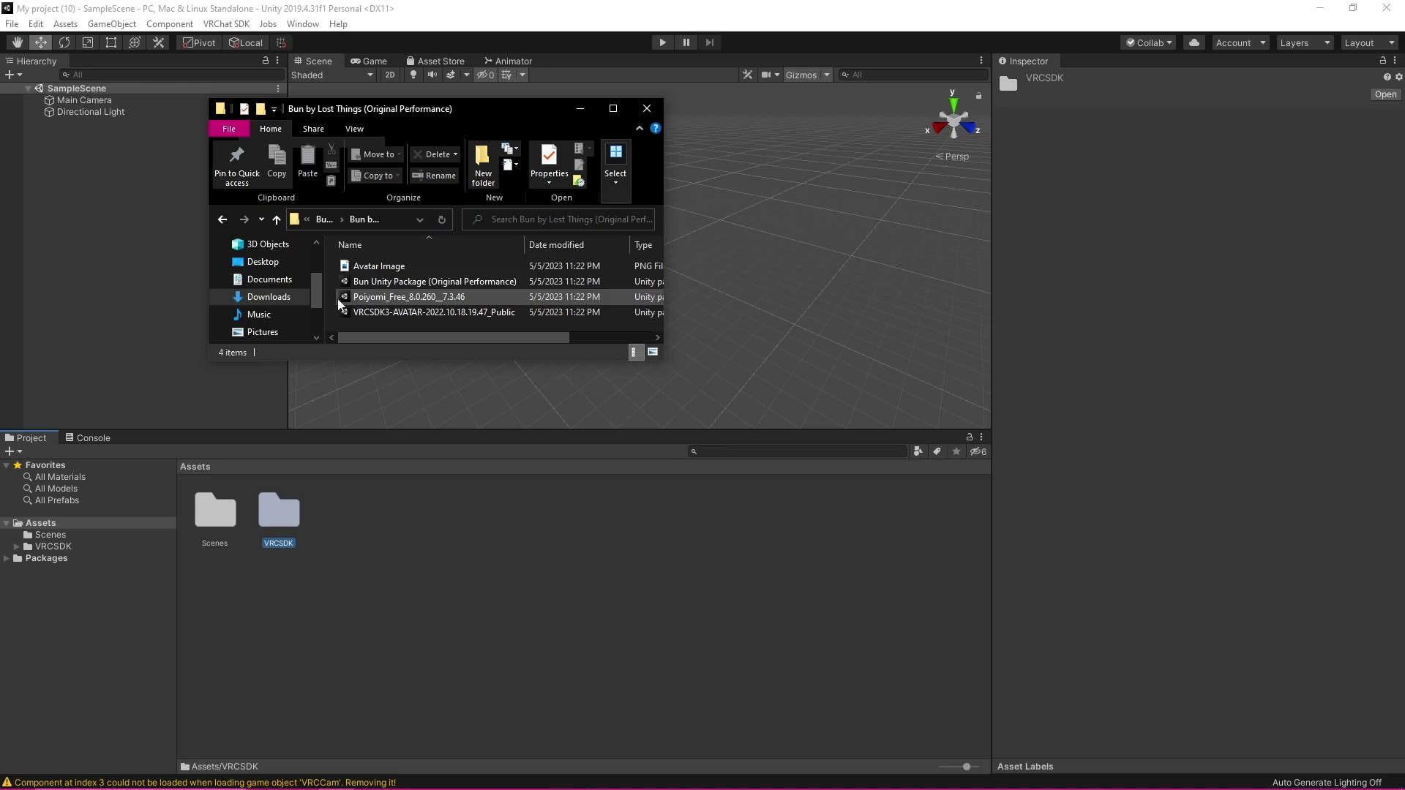
double_click(408, 301)
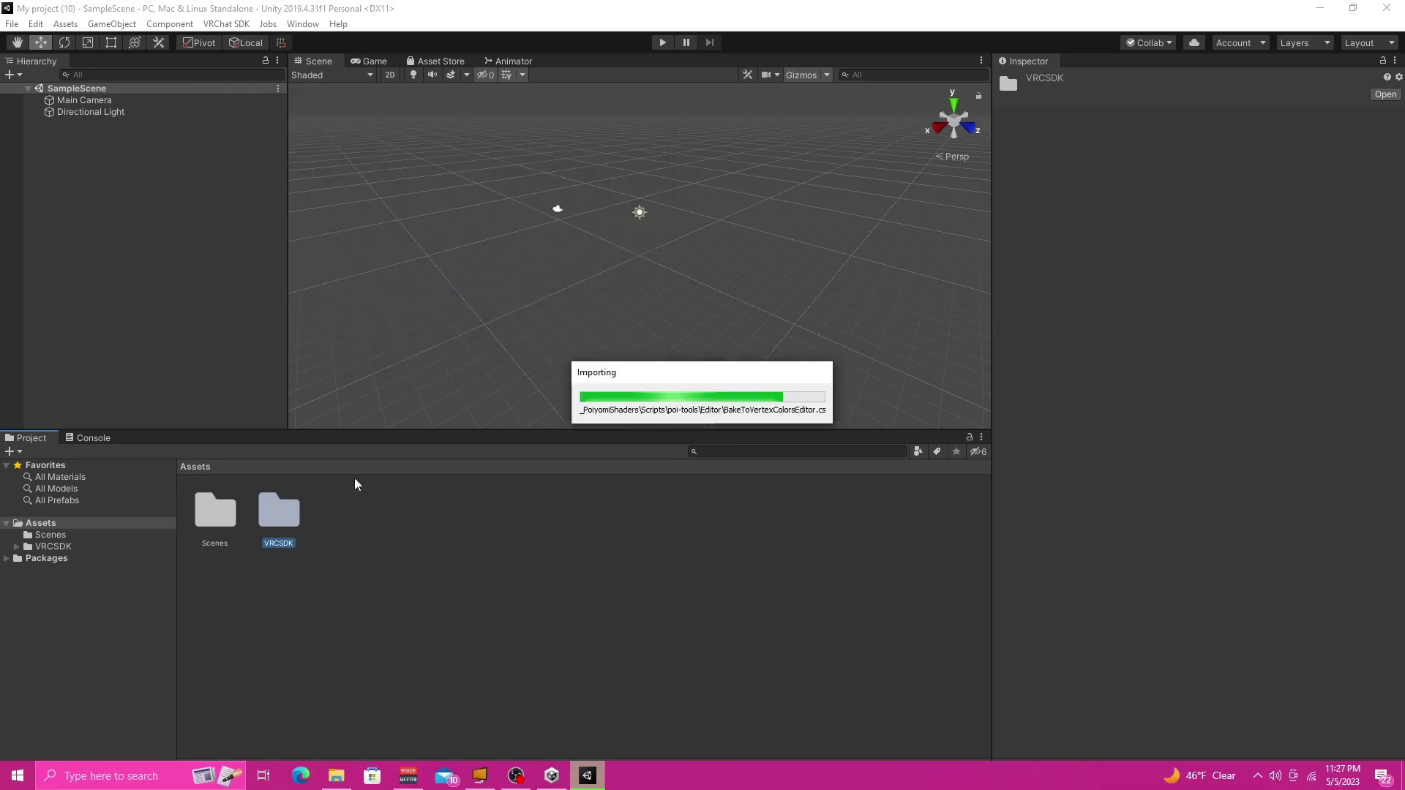
Browse the Desktop's Unity stuff folder, then check the new _PoiyomiShaders and VRCSDK folders in Assets
left_click(337, 775)
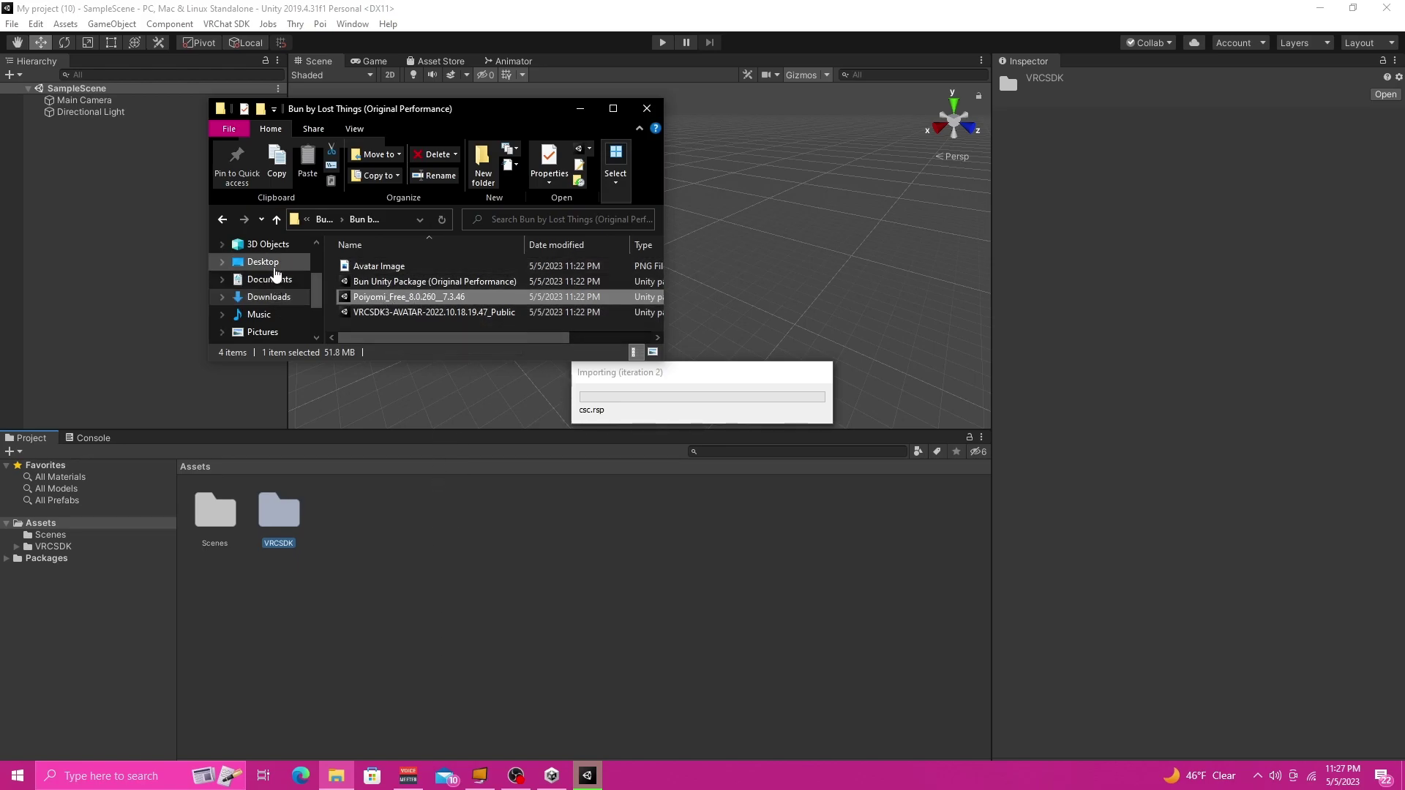
left_click(267, 261)
double_click(392, 268)
scroll(409, 307, "down", 3)
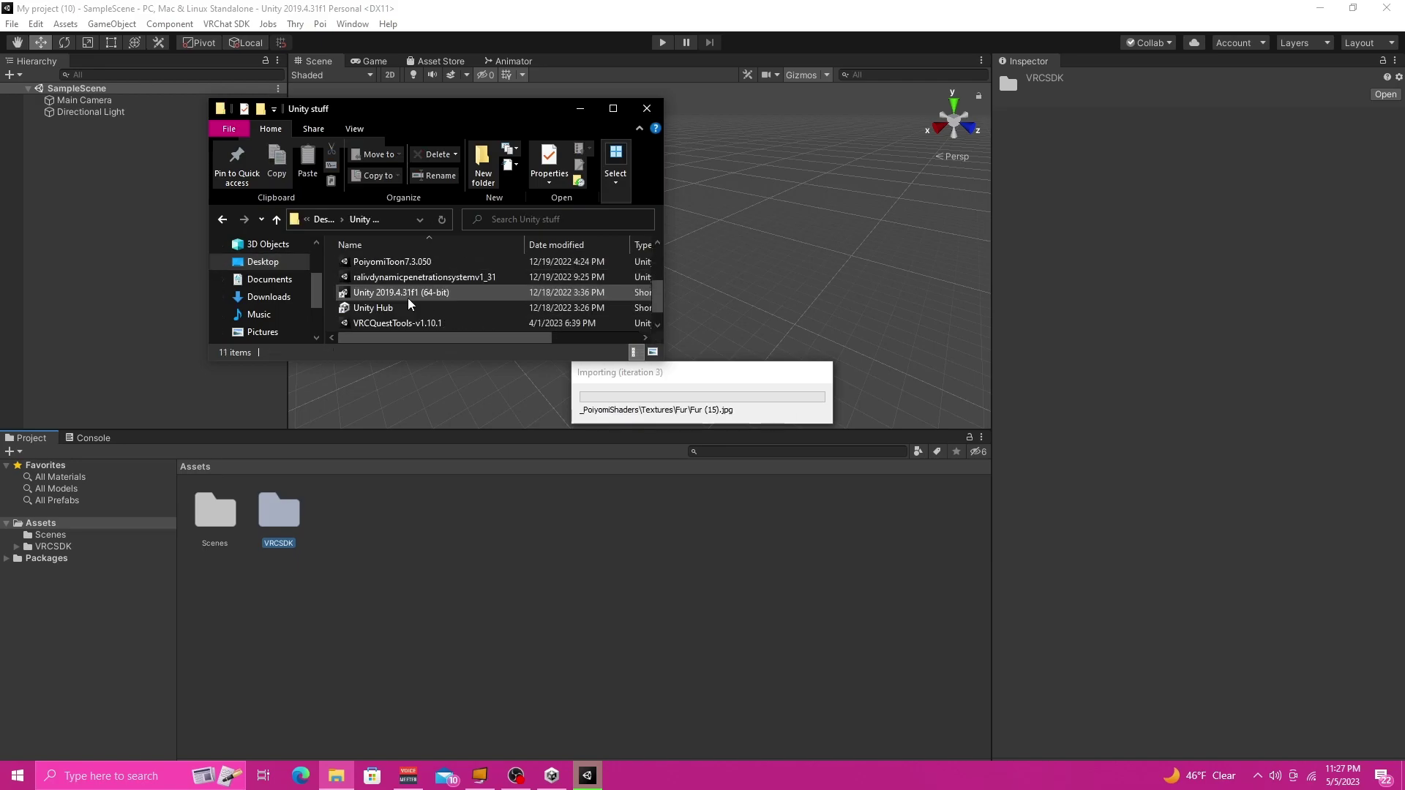
scroll(417, 327, "up", 2)
scroll(417, 327, "down", 2)
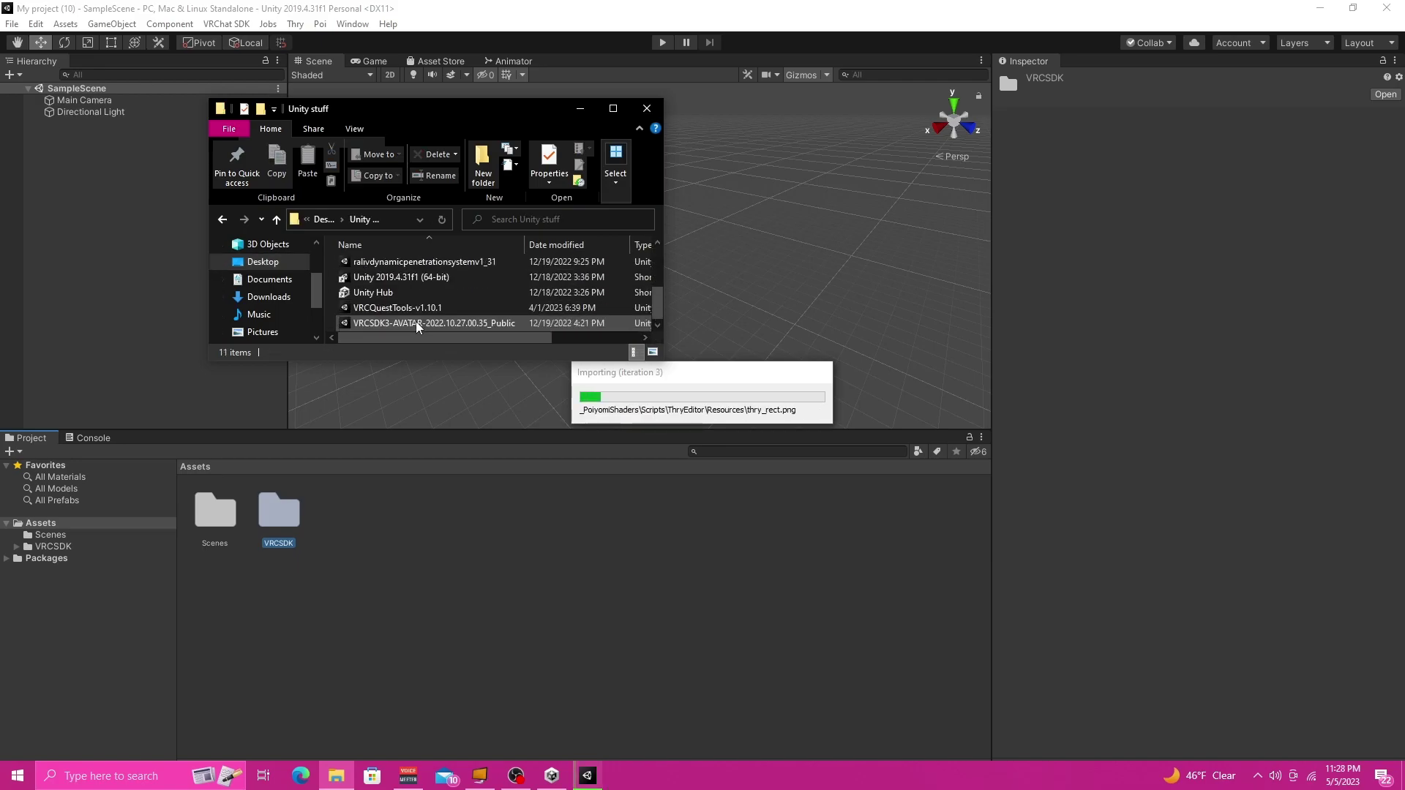
scroll(417, 327, "up", 2)
scroll(417, 327, "down", 2)
scroll(417, 327, "up", 2)
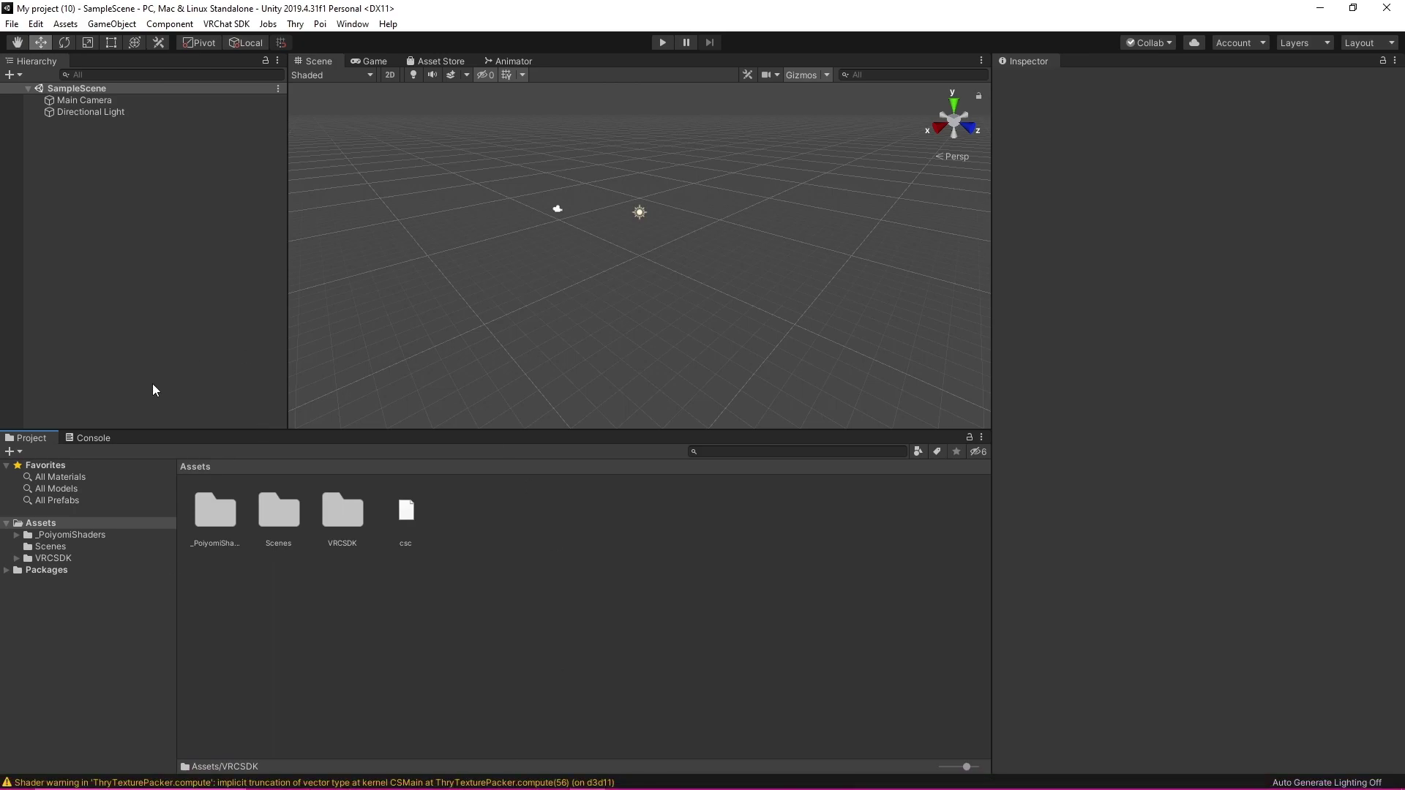
left_click(222, 522)
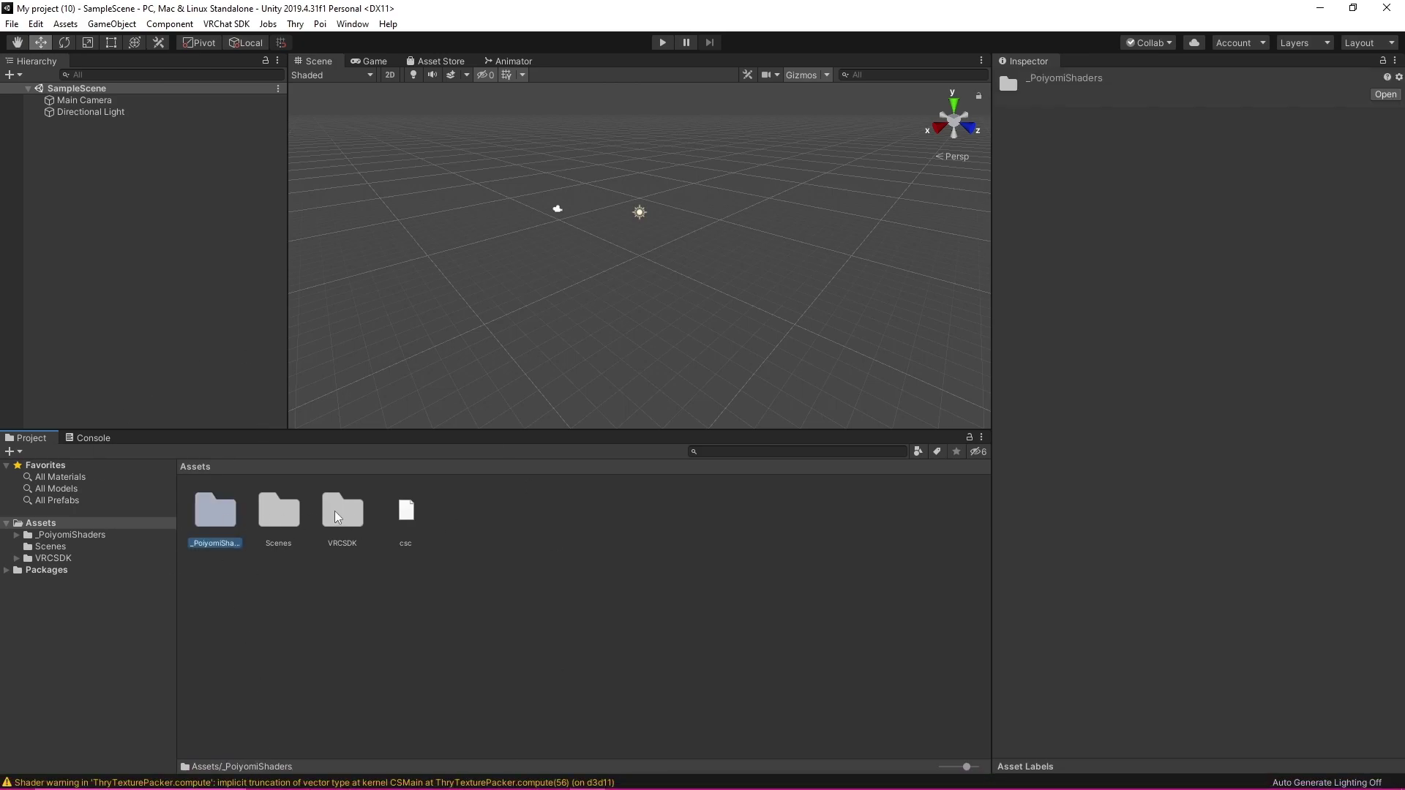
left_click(340, 516)
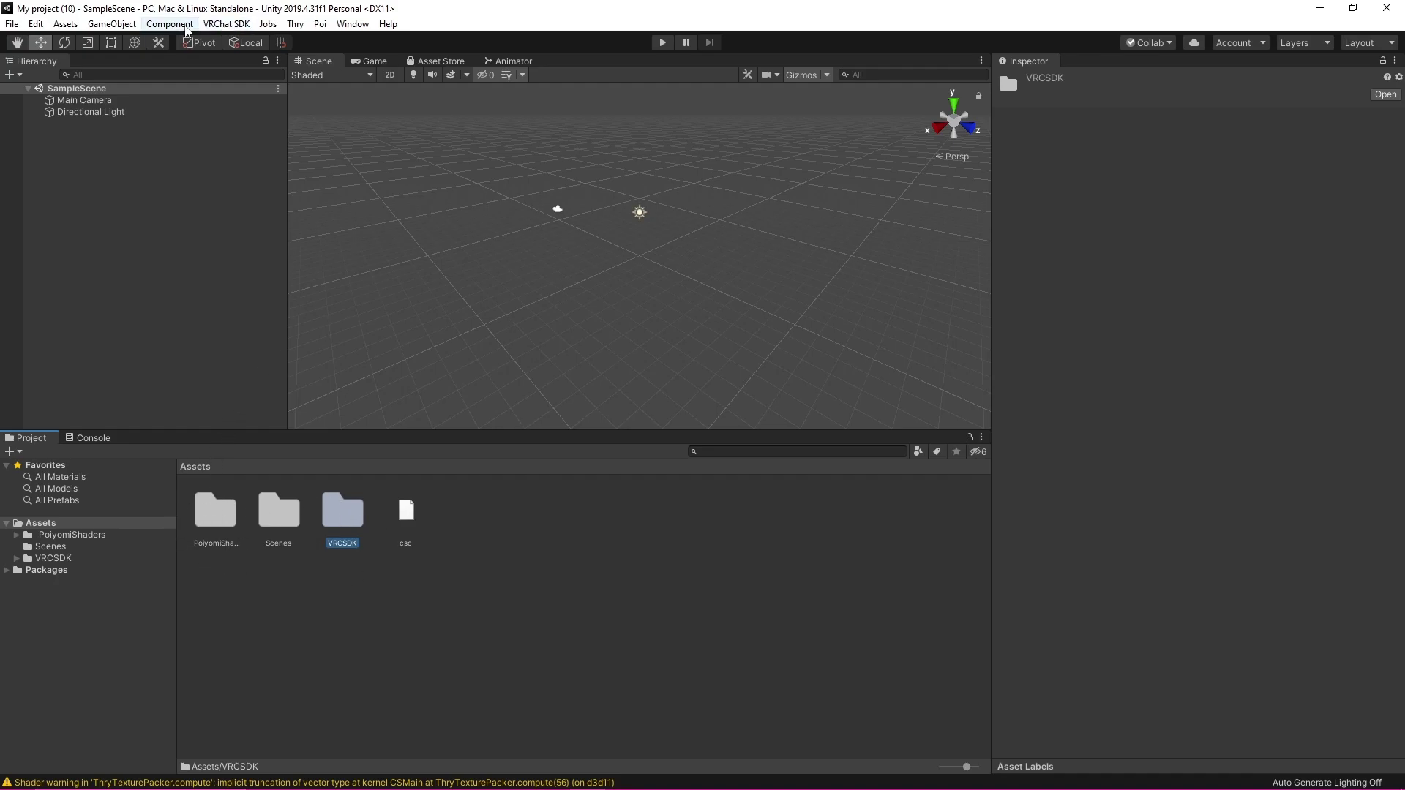
Import the RalivDynamicPenetrationSystem package from Desktop > Unity stuff, then restore the Bun folder
left_click(336, 774)
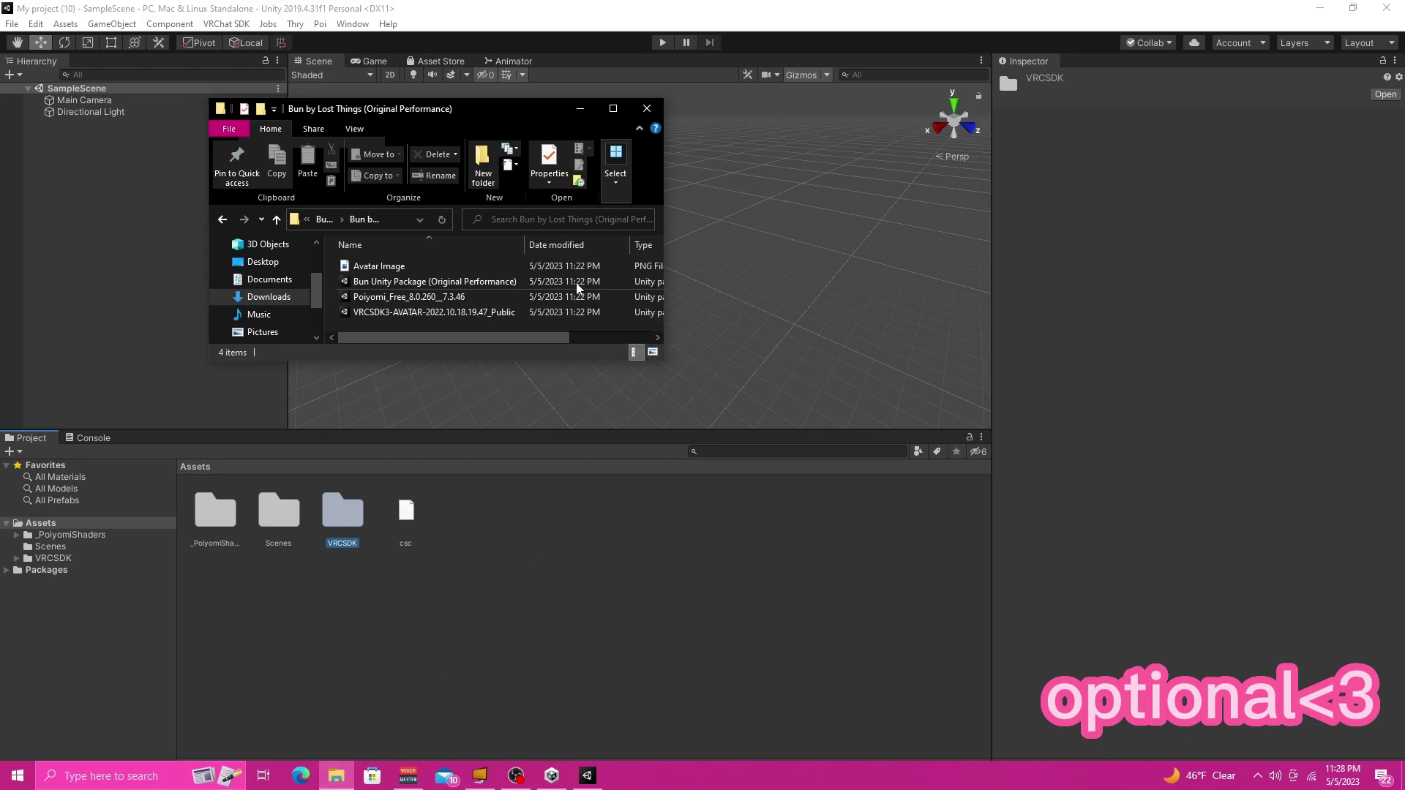
left_click(276, 262)
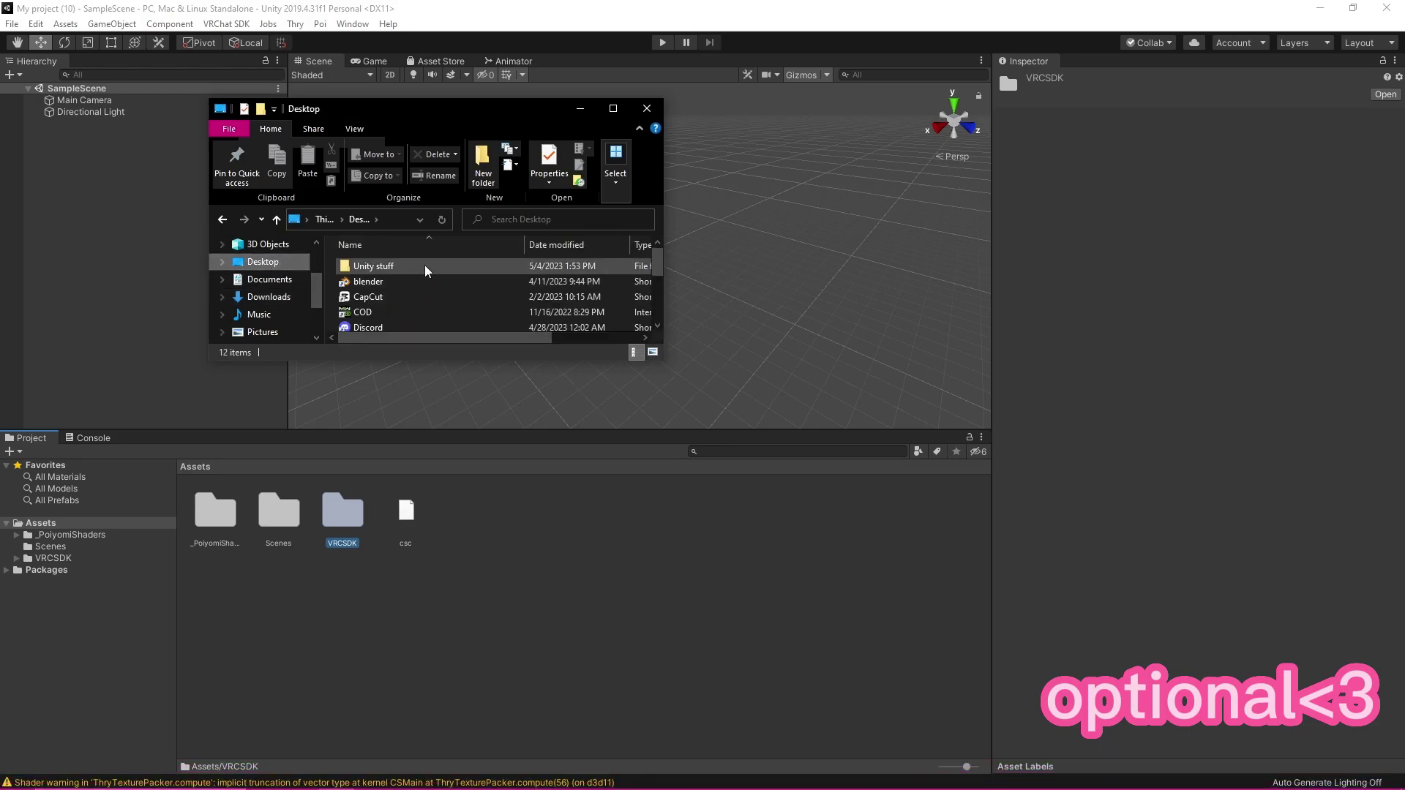
double_click(426, 266)
scroll(452, 315, "down", 2)
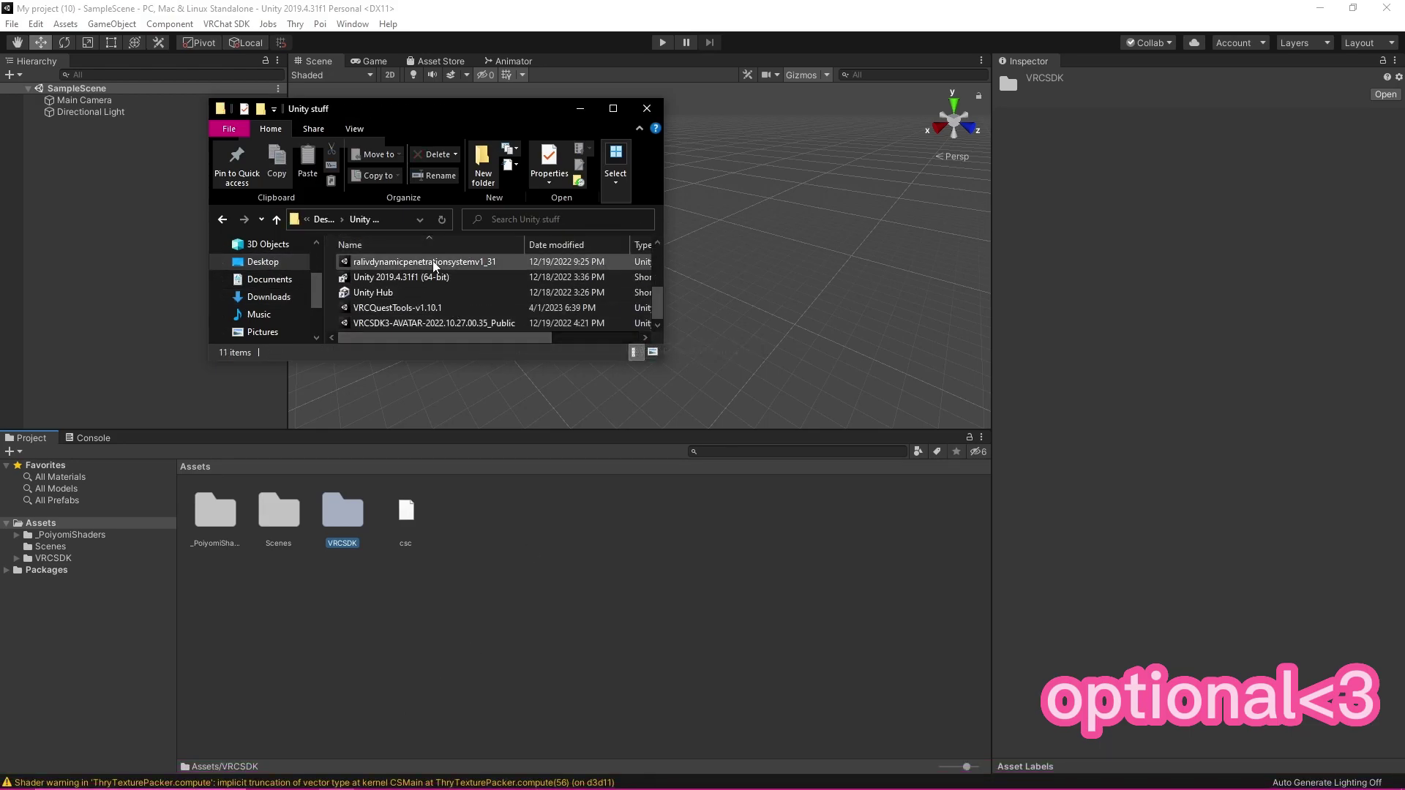
double_click(465, 266)
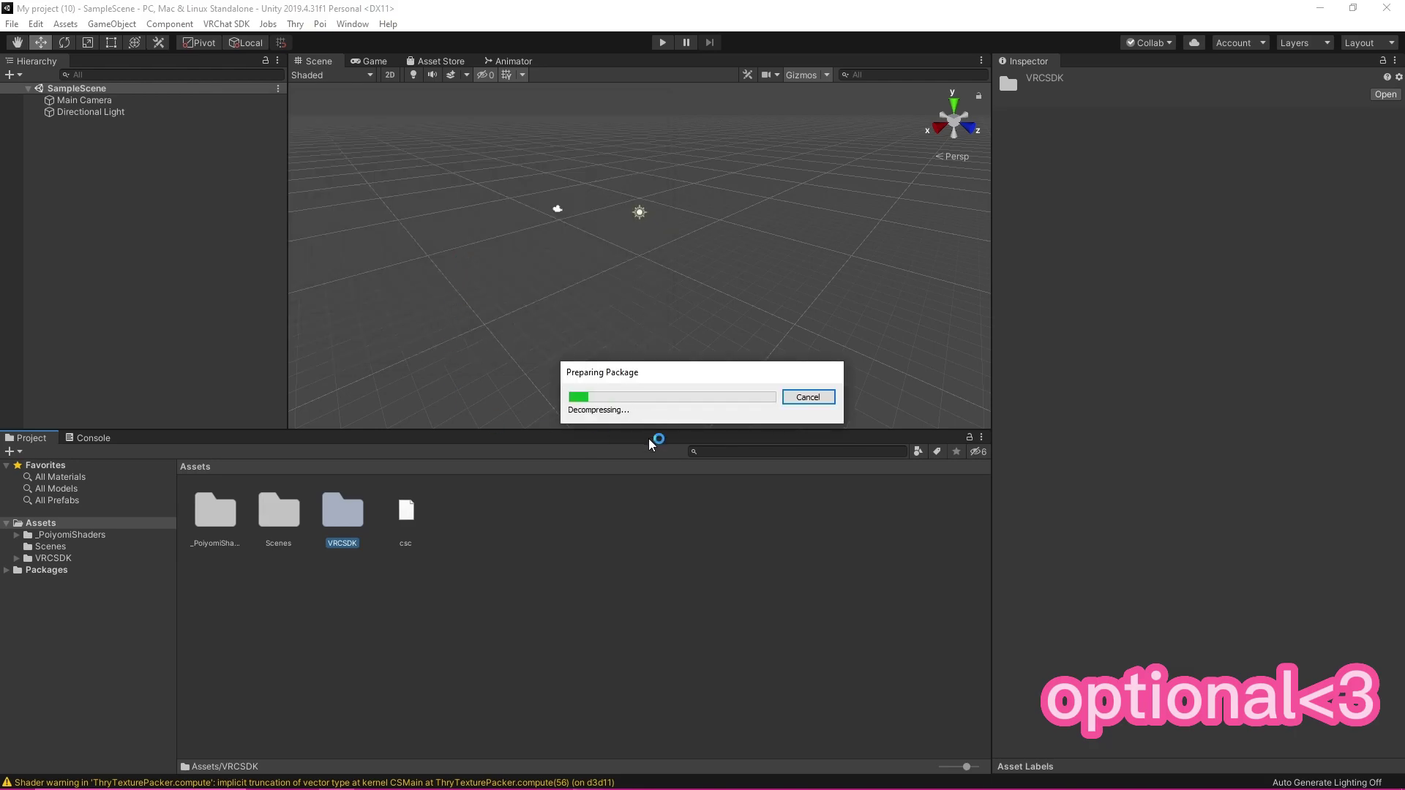
left_click(537, 543)
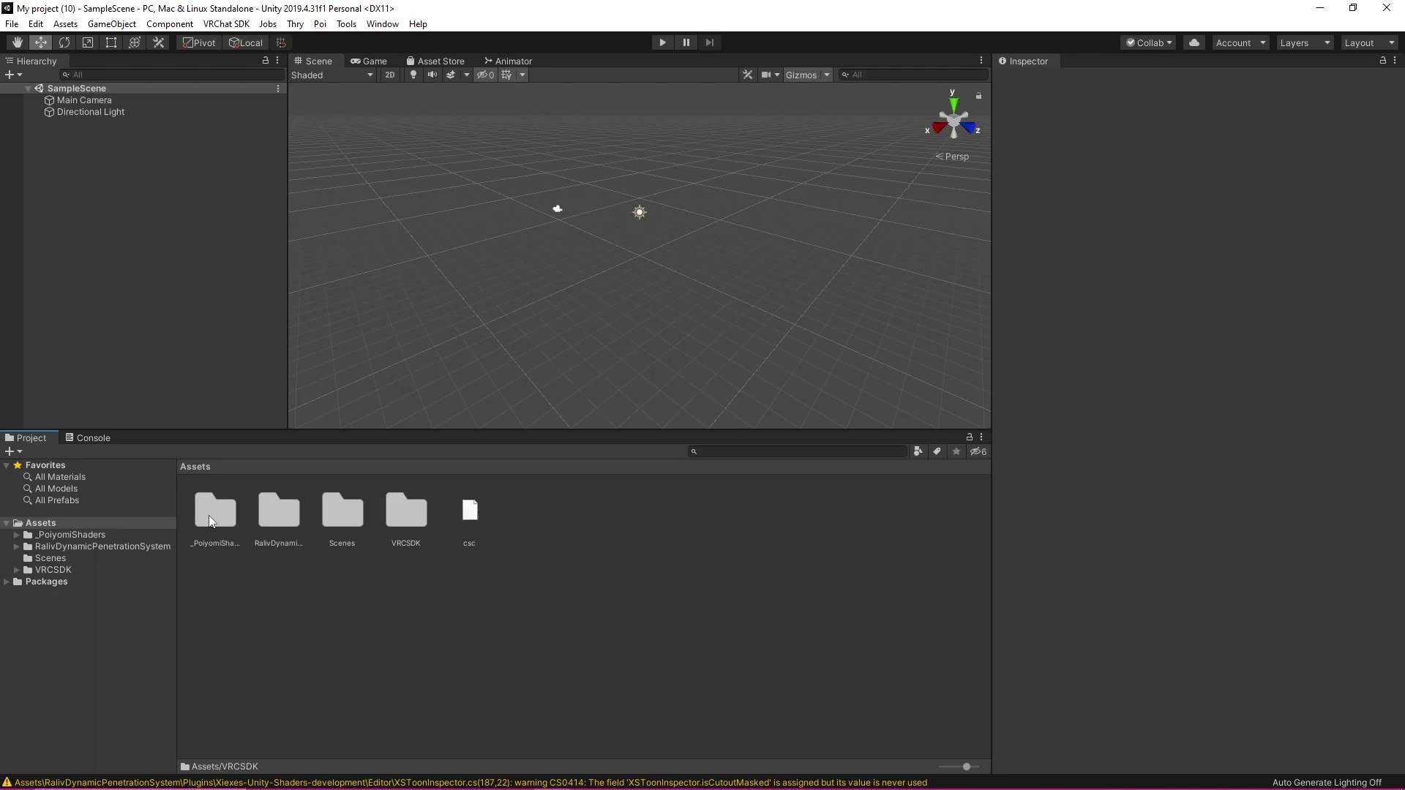
left_click(337, 775)
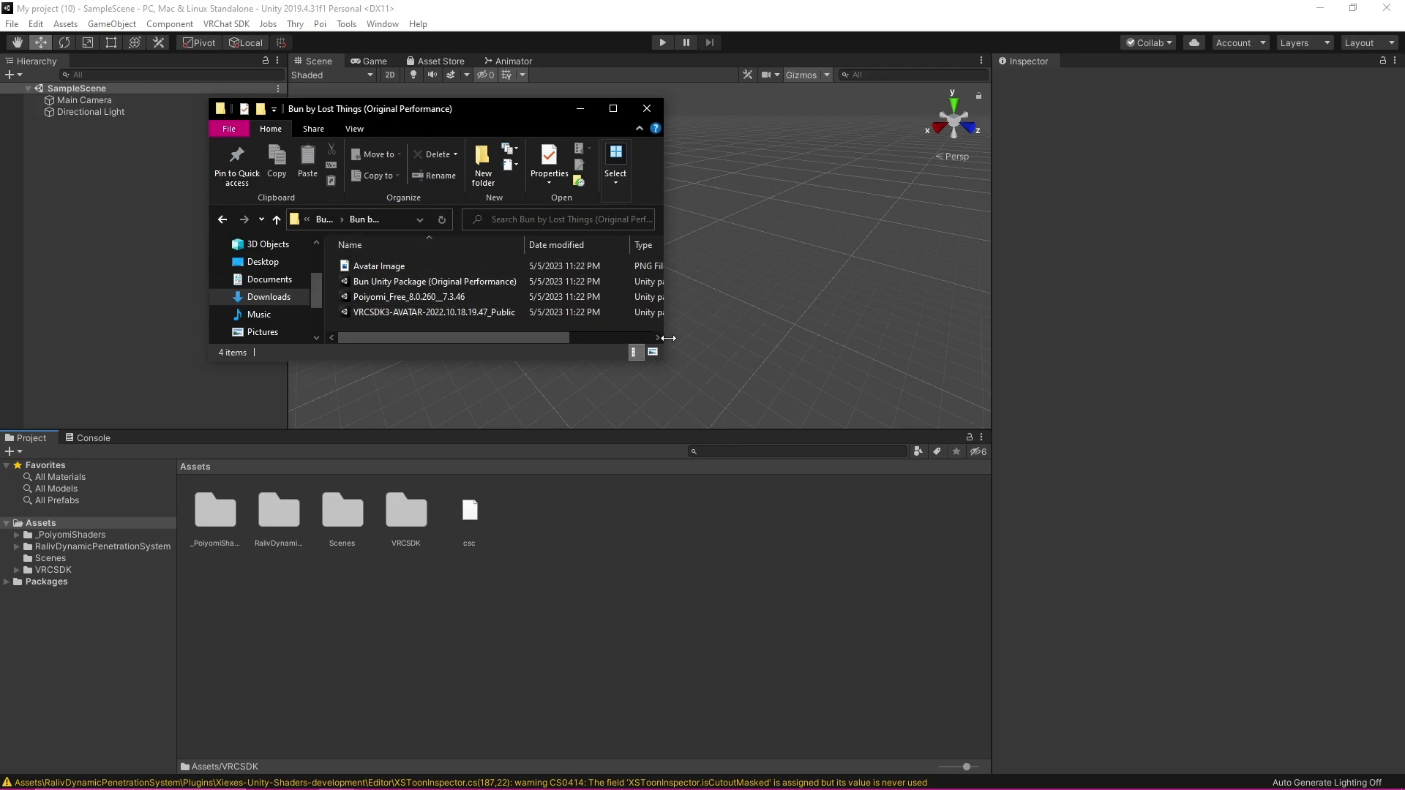
Import the whole Bun Unity Package and browse its Scenes, !PREFAB and Avatar folders
double_click(499, 287)
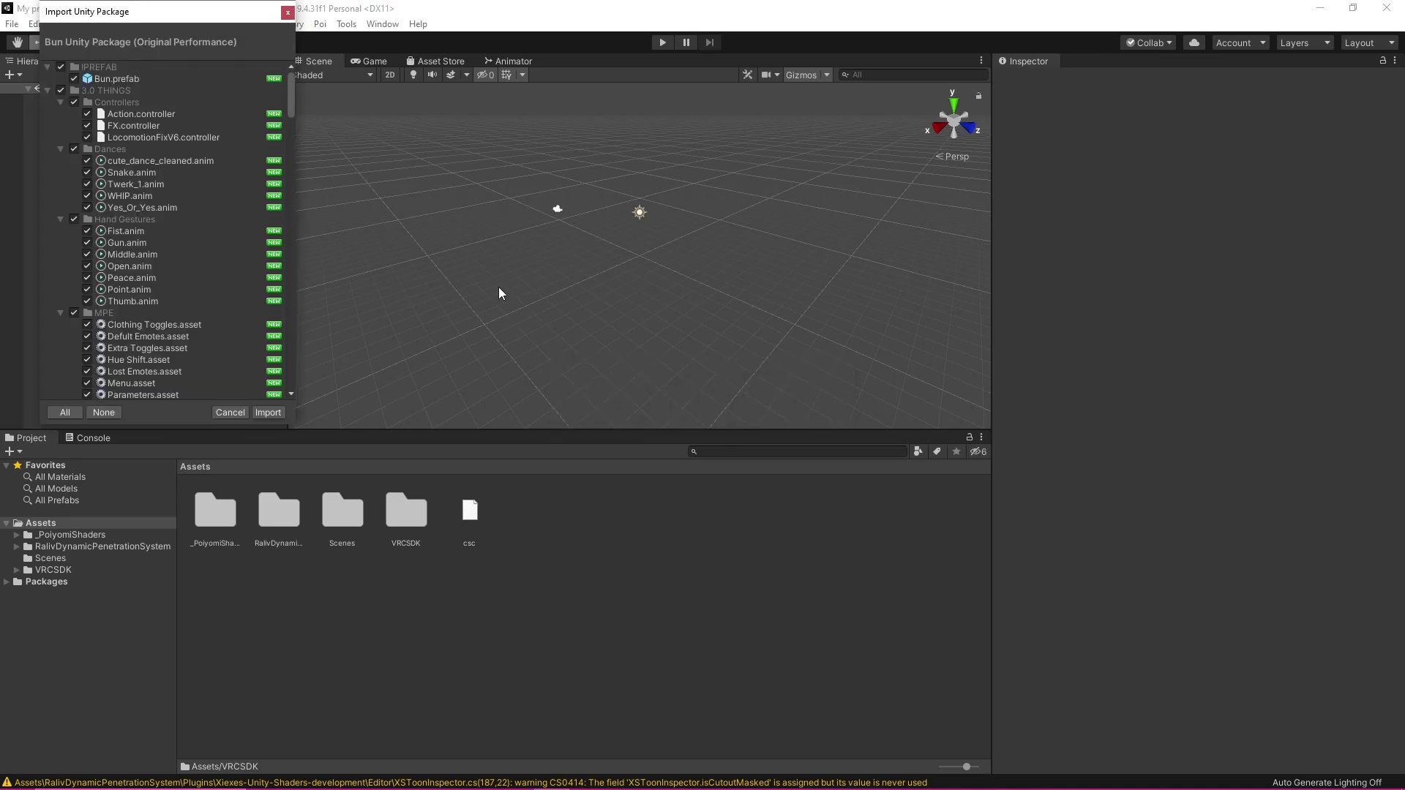
left_click(268, 412)
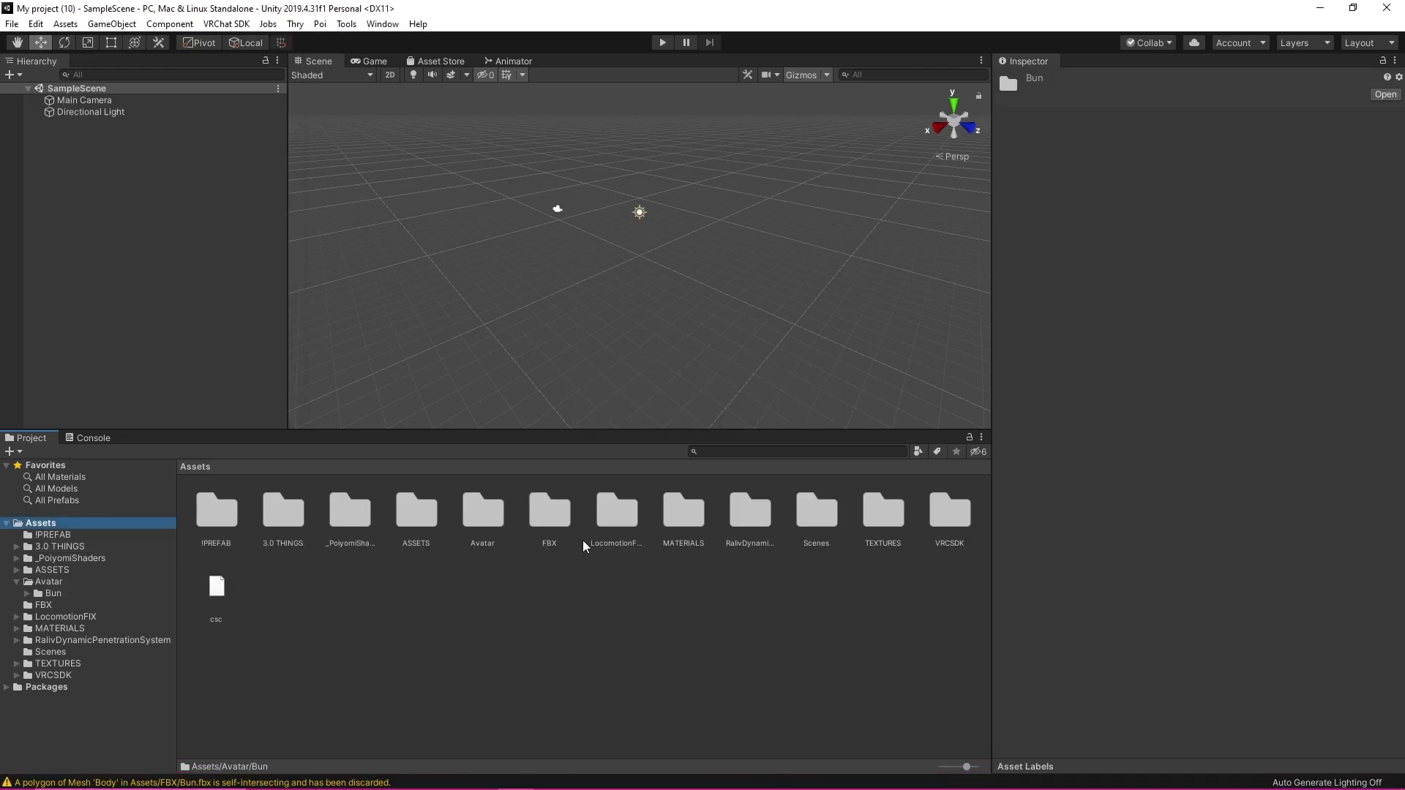
left_click(710, 594)
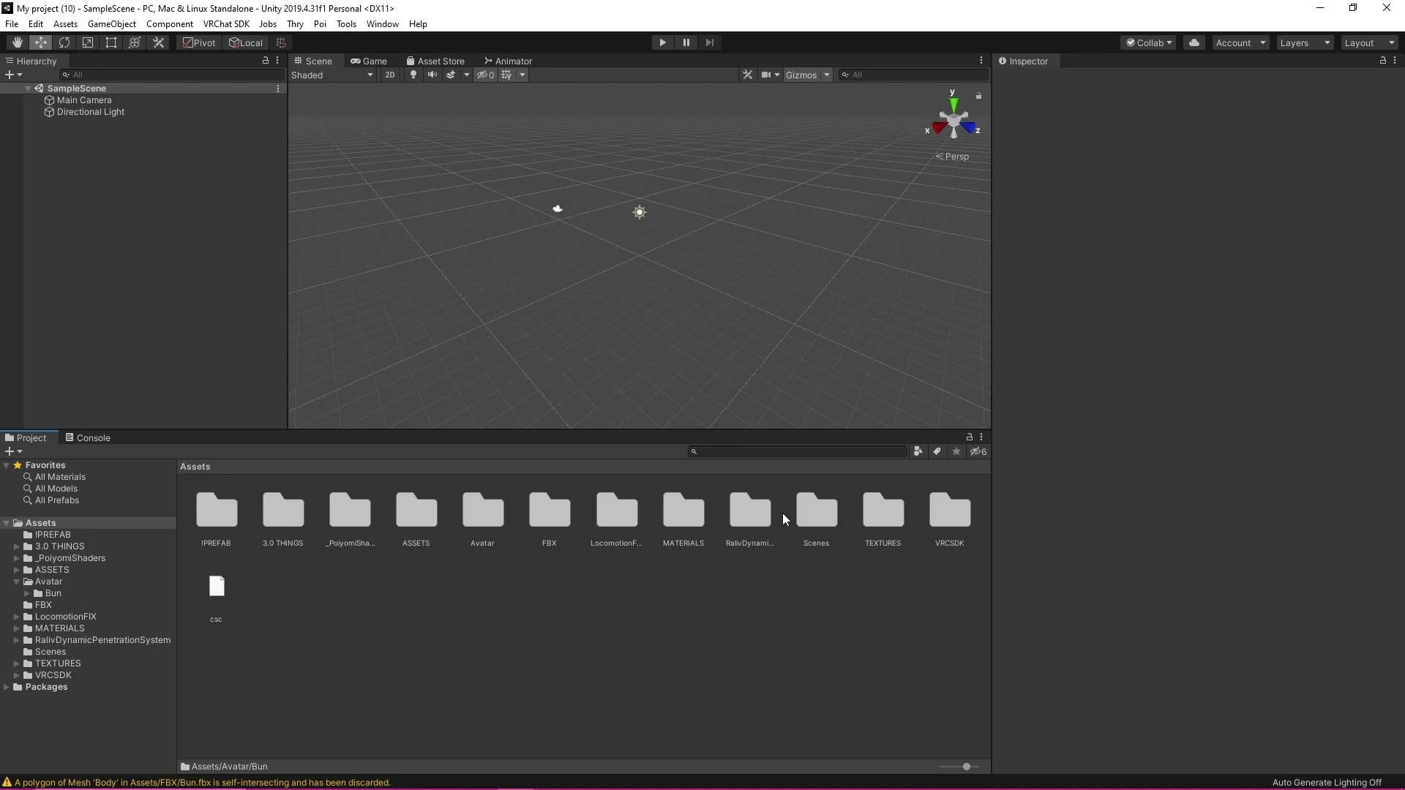
double_click(823, 514)
left_click(142, 525)
double_click(213, 530)
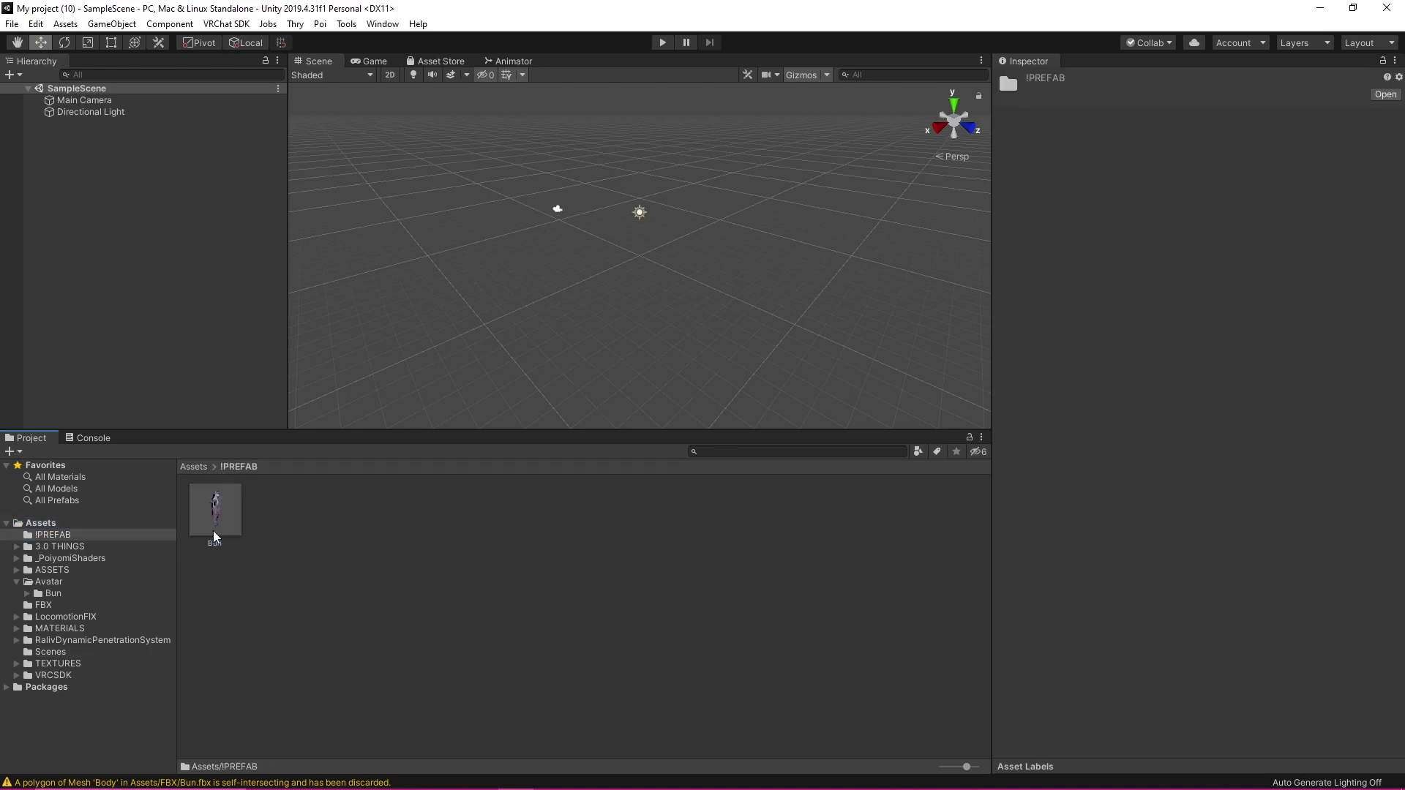
left_click(114, 591)
left_click(111, 587)
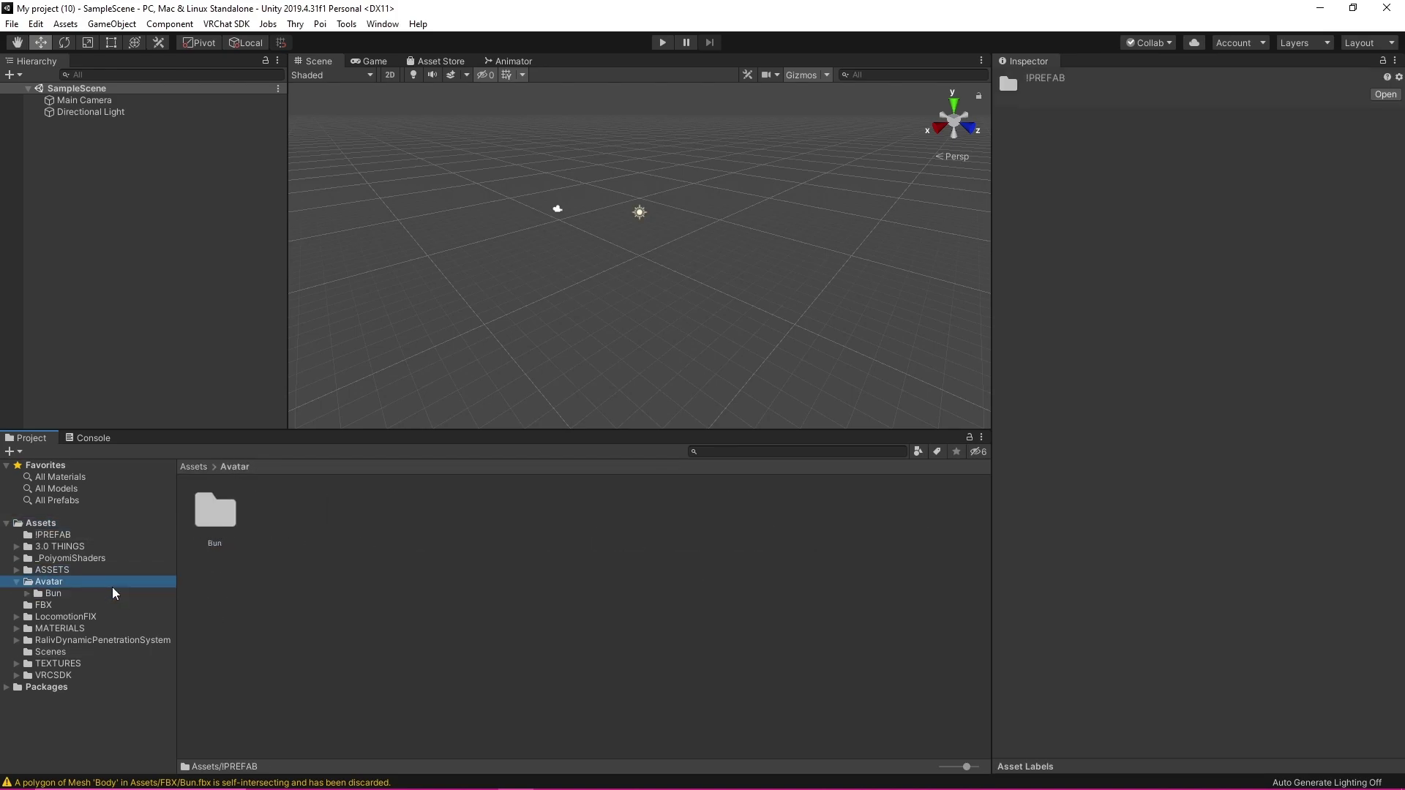
Reopen Scenes/SampleScene with Don't Save to start from an empty scene
left_click(69, 521)
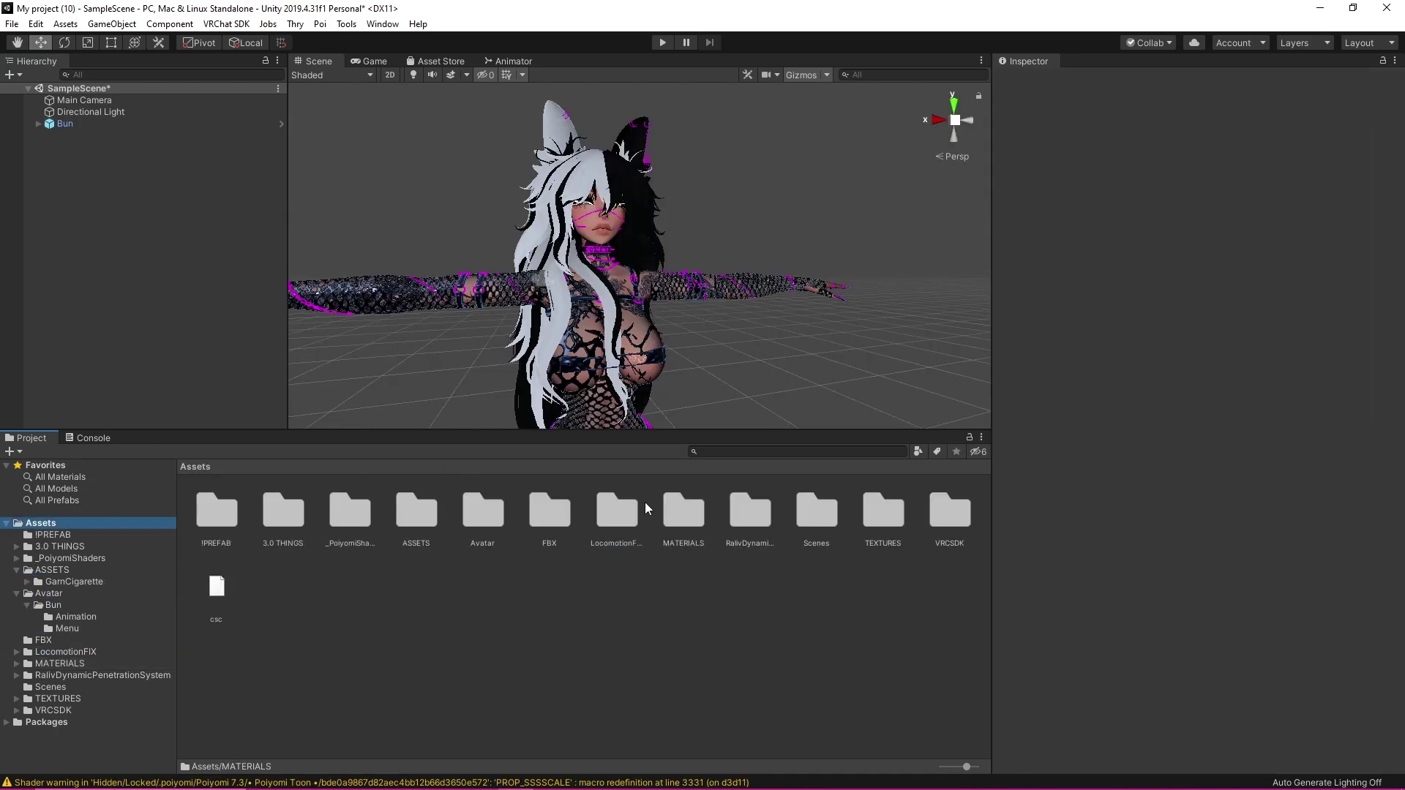
left_click(52, 688)
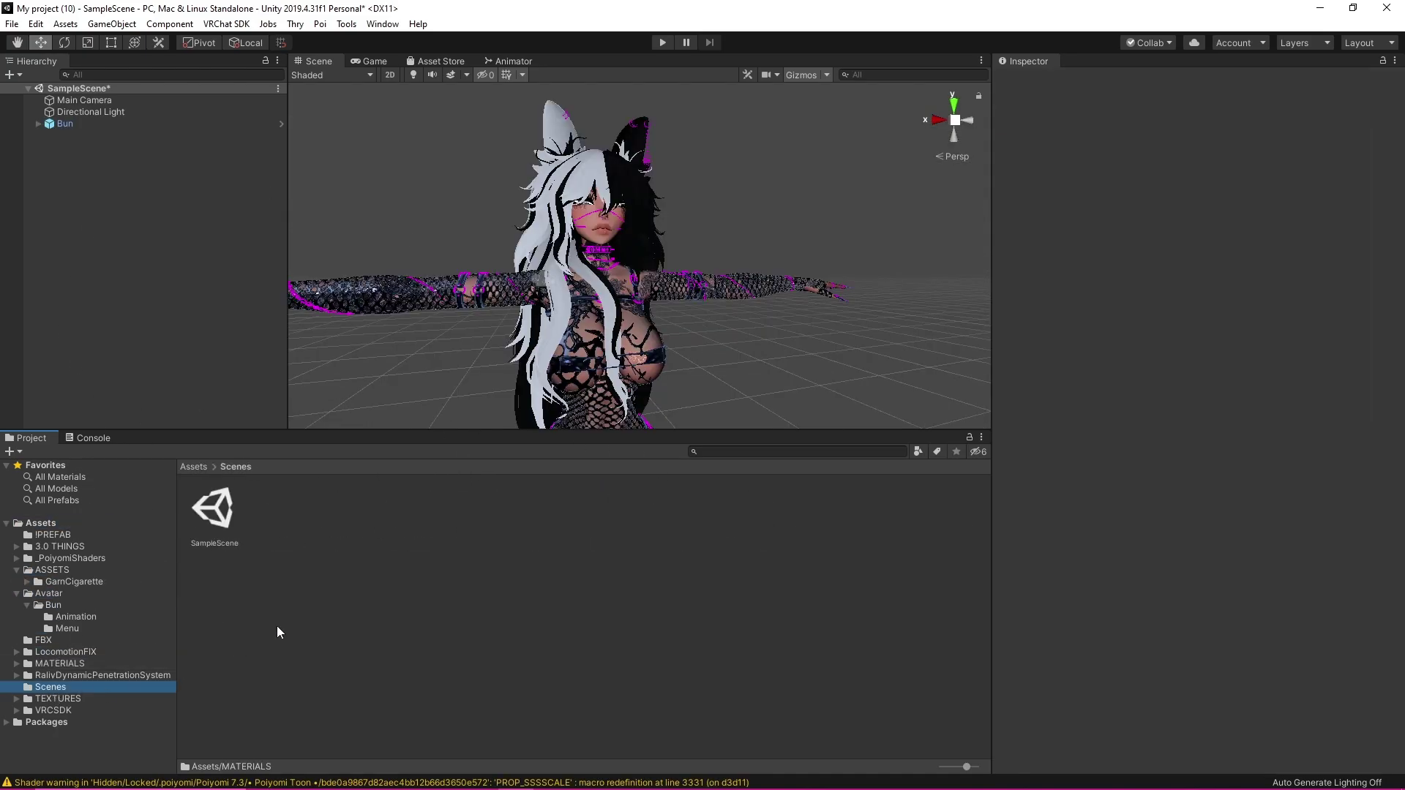
double_click(212, 519)
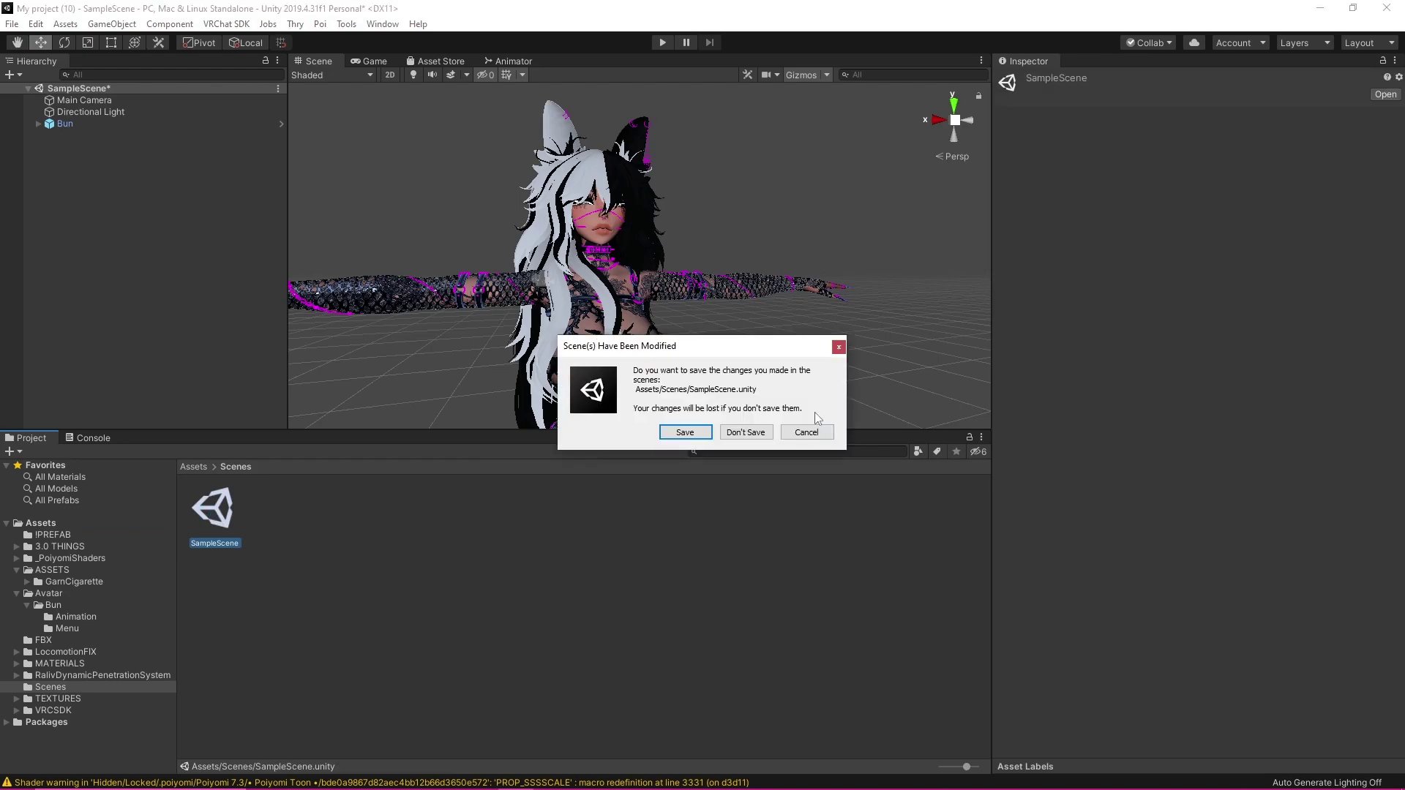
left_click(764, 431)
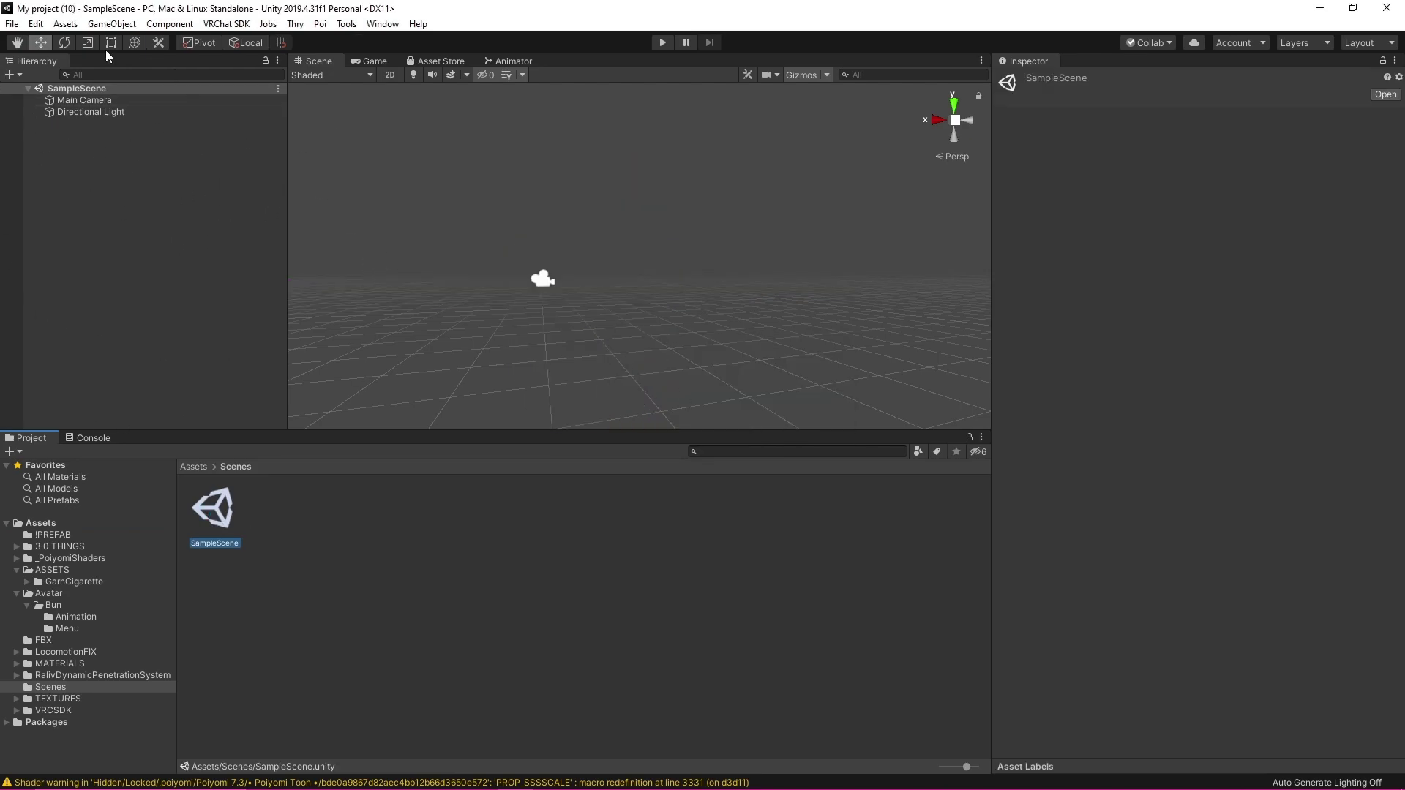
Drag the Bun prefab from the !PREFAB folder into the scene Hierarchy
left_click(68, 521)
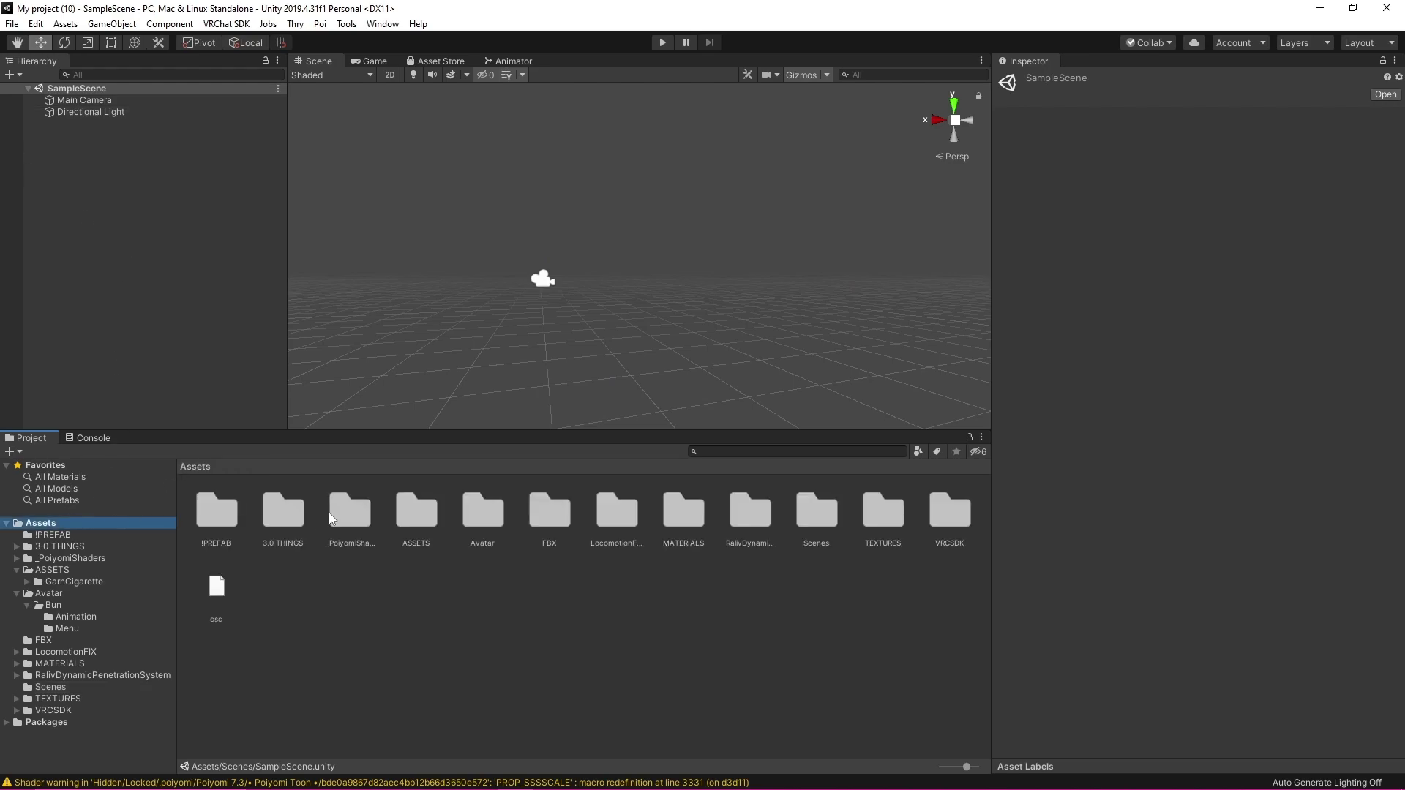
left_click(51, 535)
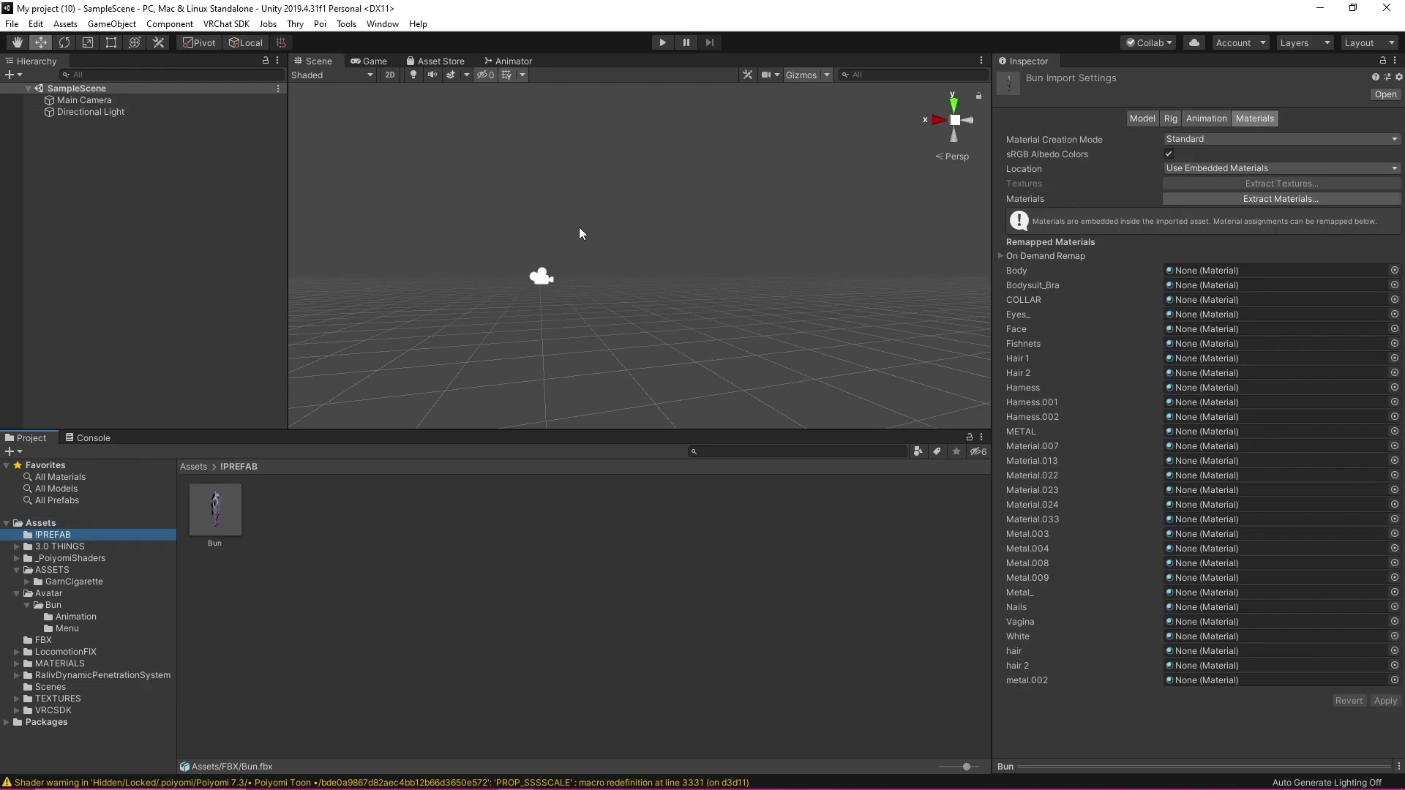
left_click(687, 248)
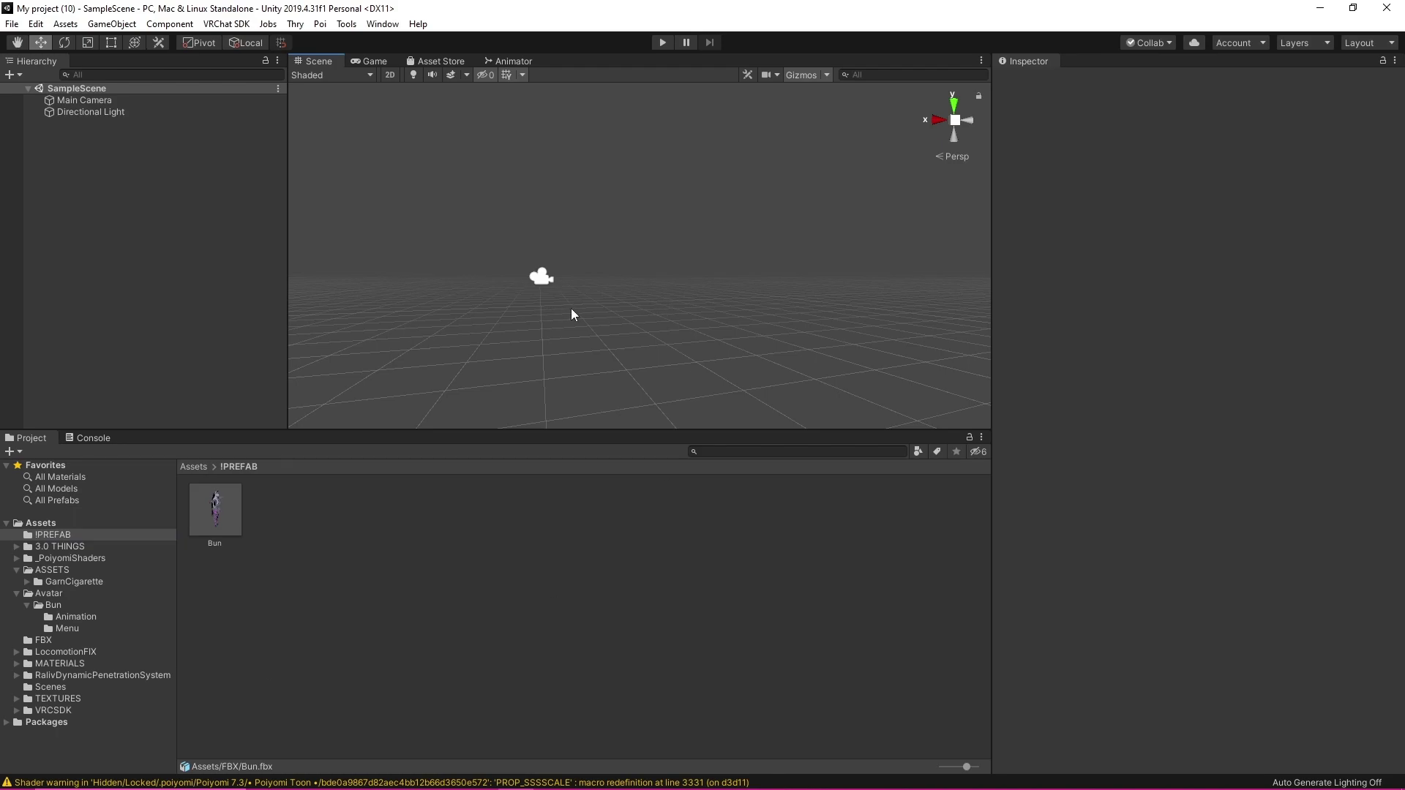
middle_click_drag(571, 309, 573, 310)
left_click(51, 687)
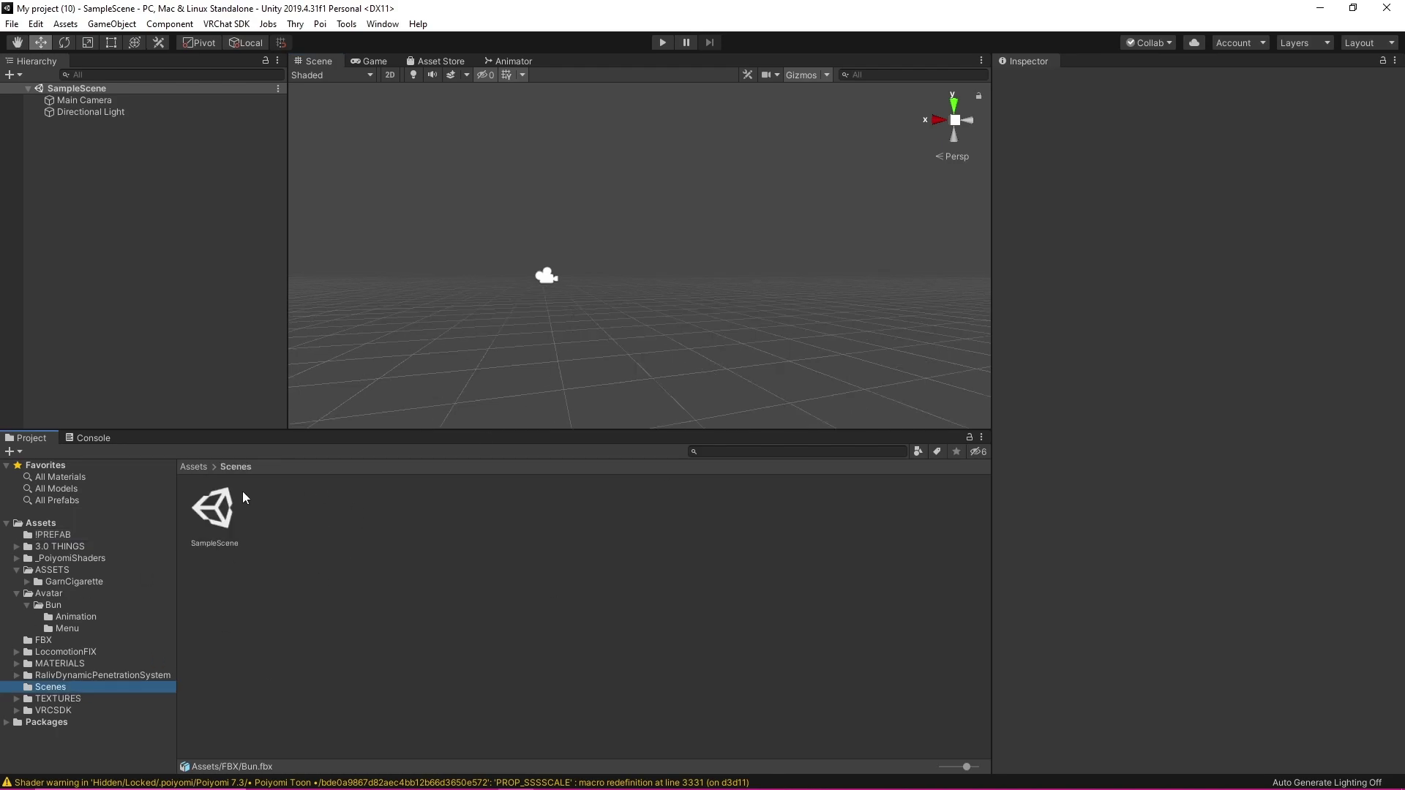
left_click(73, 535)
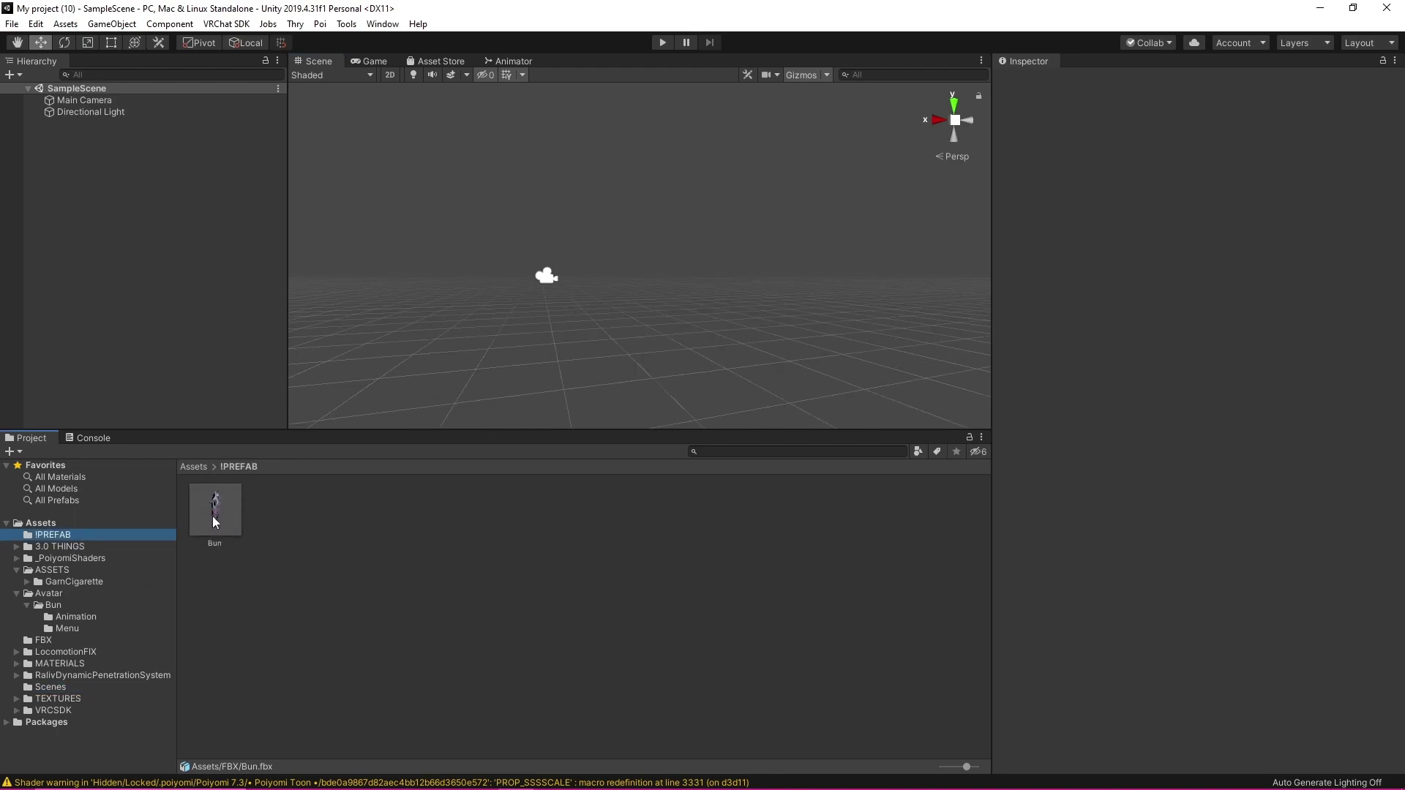
left_click_drag(213, 516, 210, 393)
left_click_drag(138, 209, 137, 210)
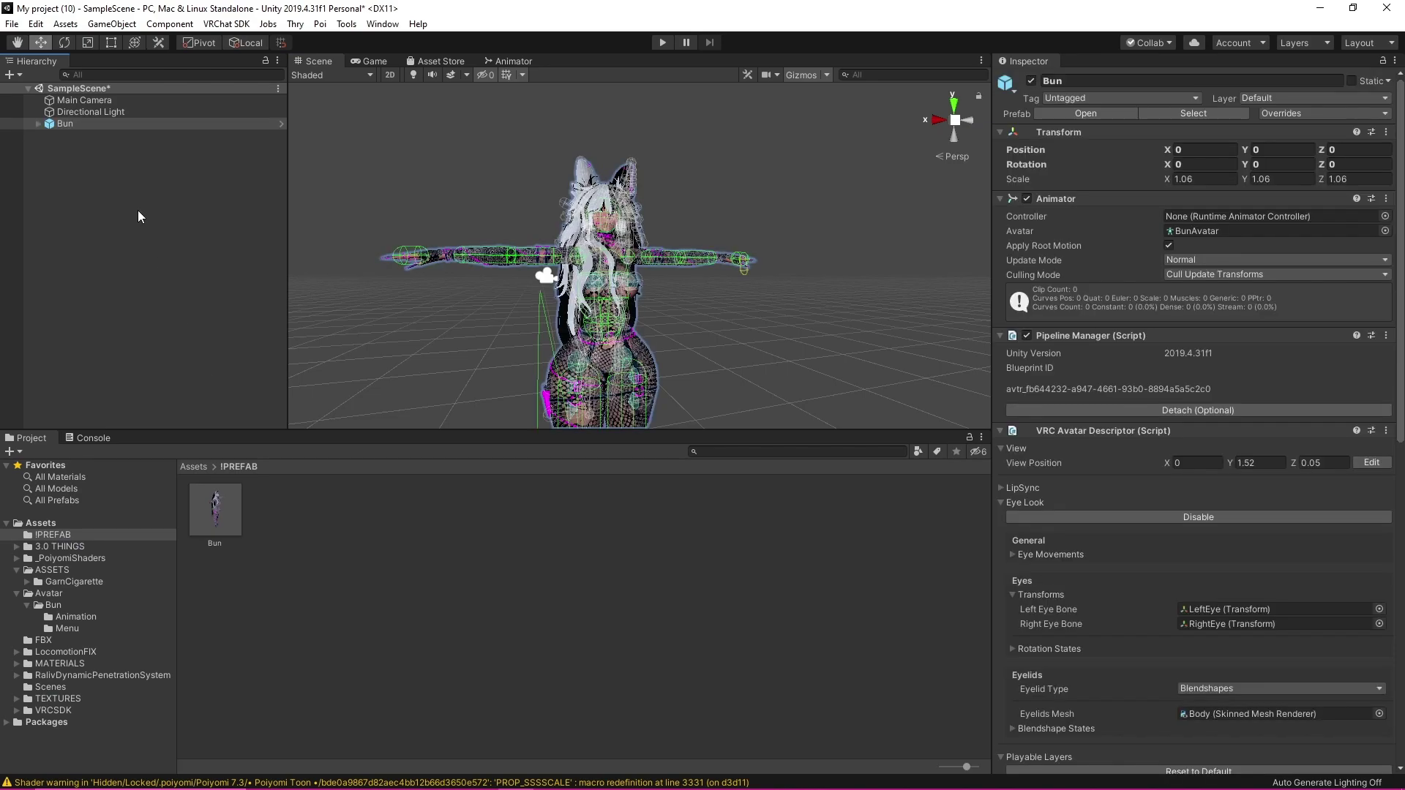
Zoom and pan the Scene view and make it taller to frame the Bun avatar
left_click(810, 251)
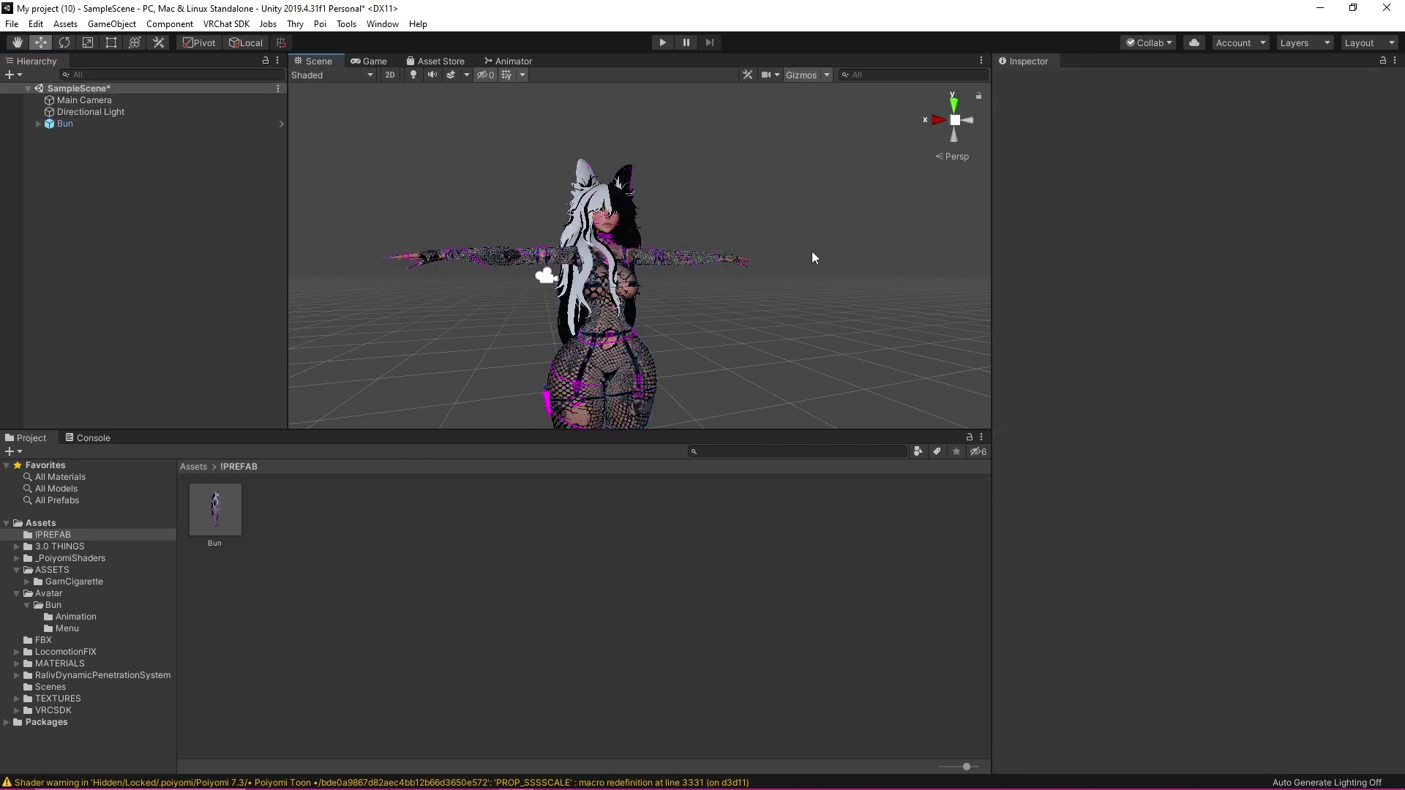
scroll(808, 361, "up", 5)
middle_click_drag(736, 395, 715, 348)
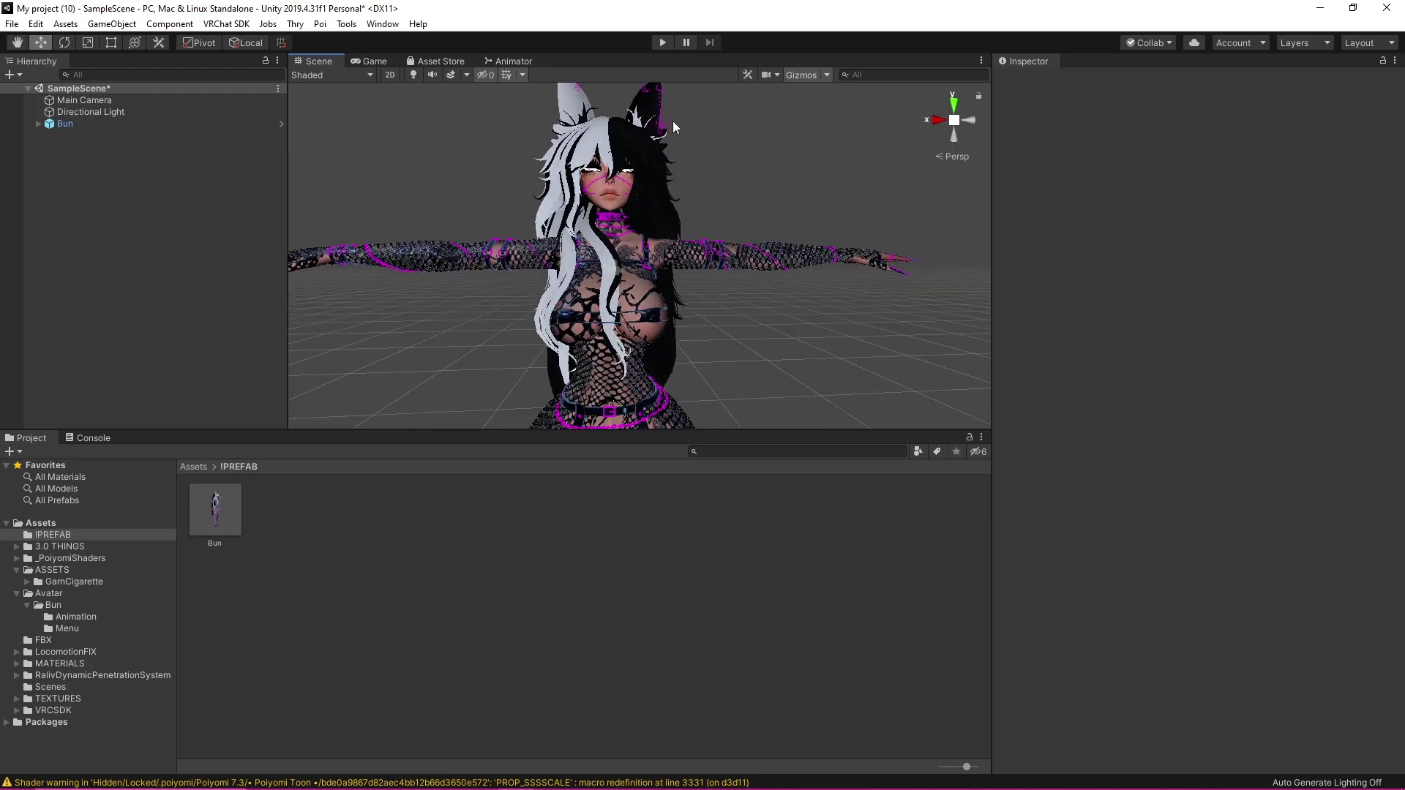
left_click(661, 155)
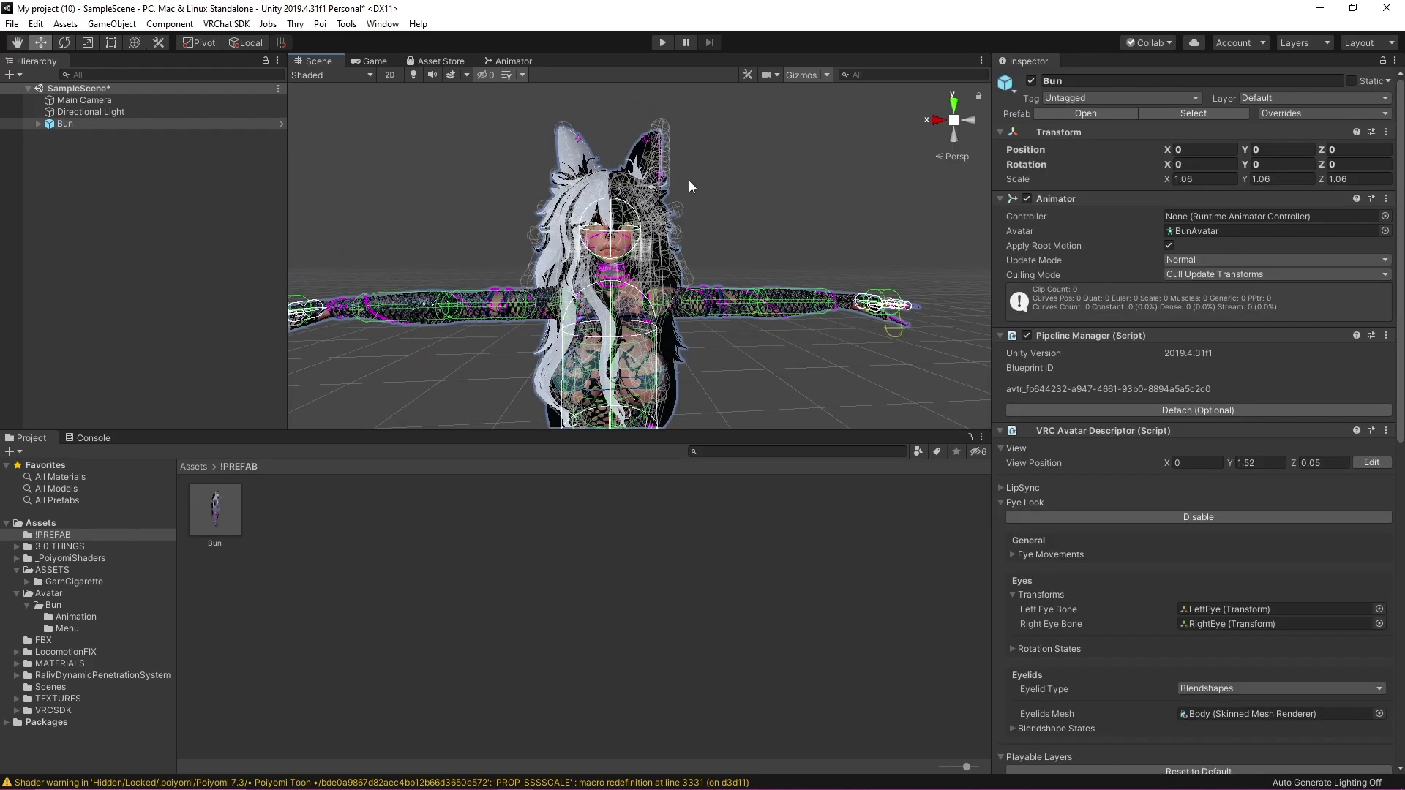
left_click(811, 247)
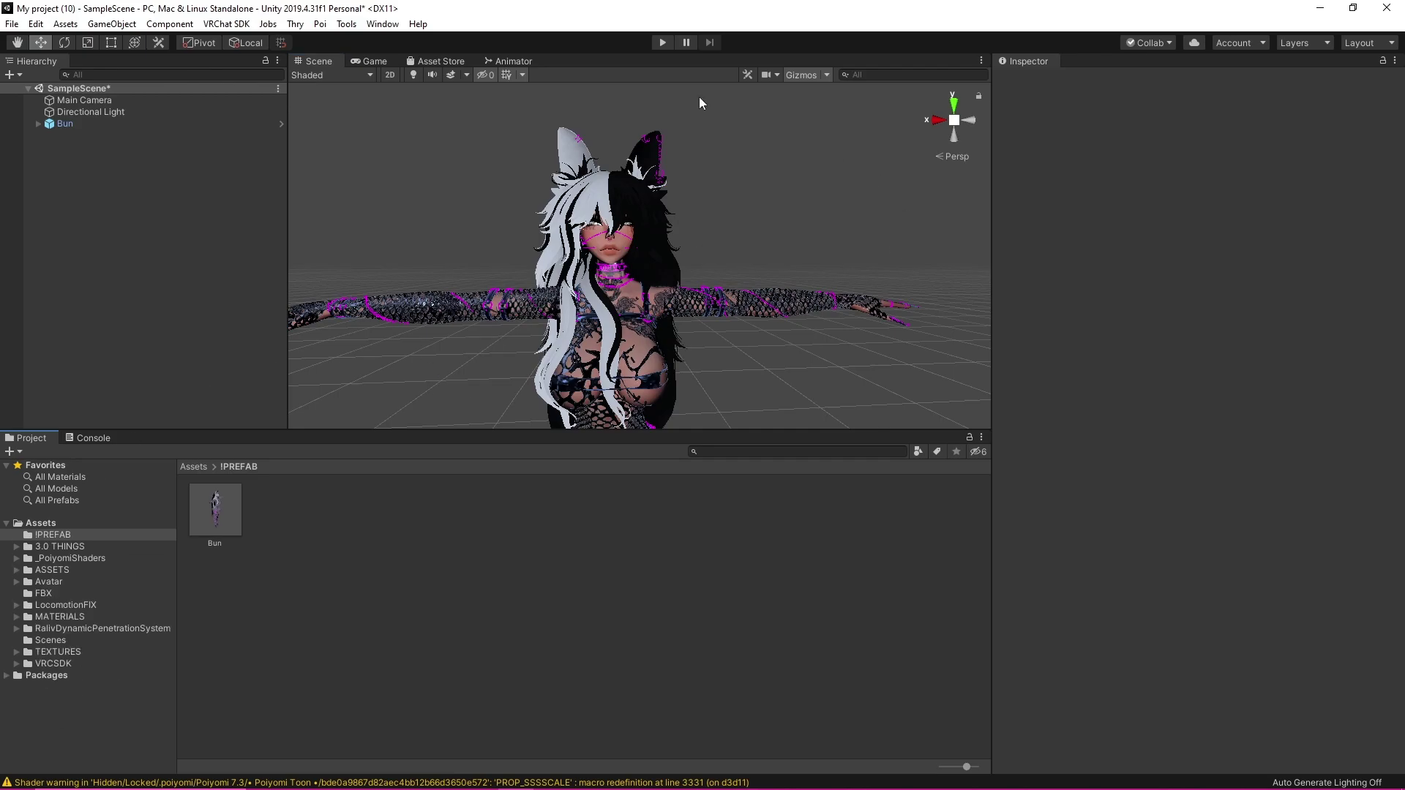
left_click_drag(714, 434, 717, 500)
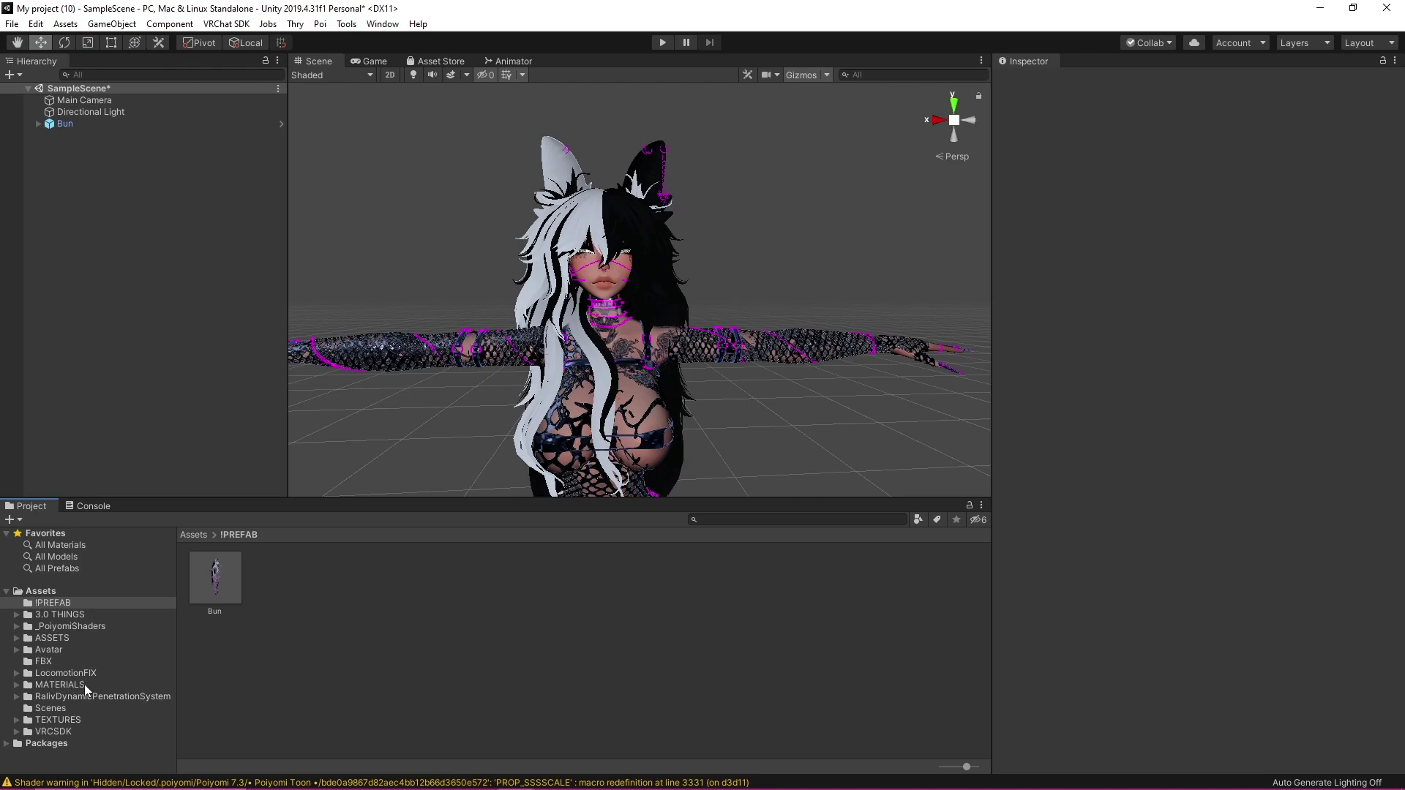
Switch the Metal material to the Poiyomi 7.3 Poiyomi Toon shader and lock it
left_click(60, 684)
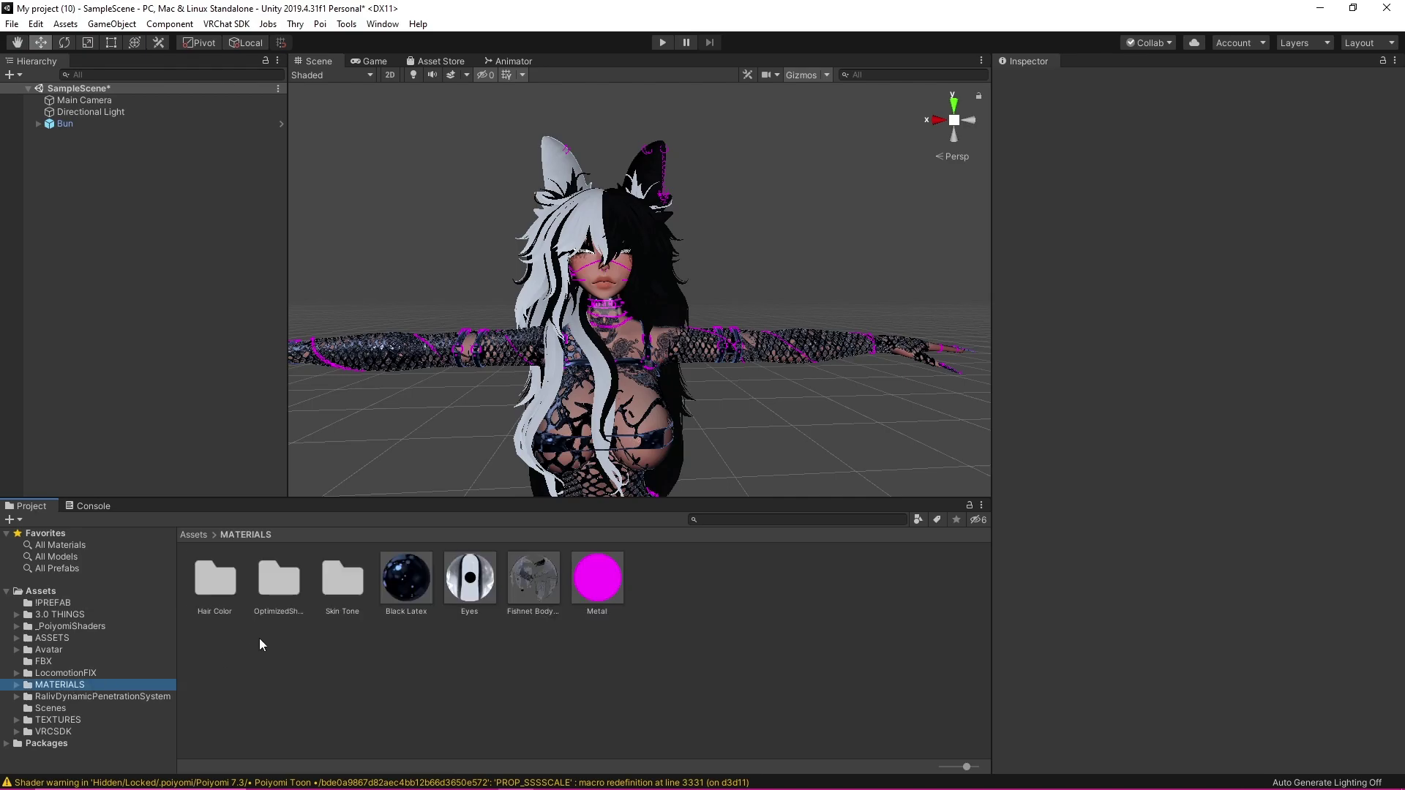
left_click(609, 584)
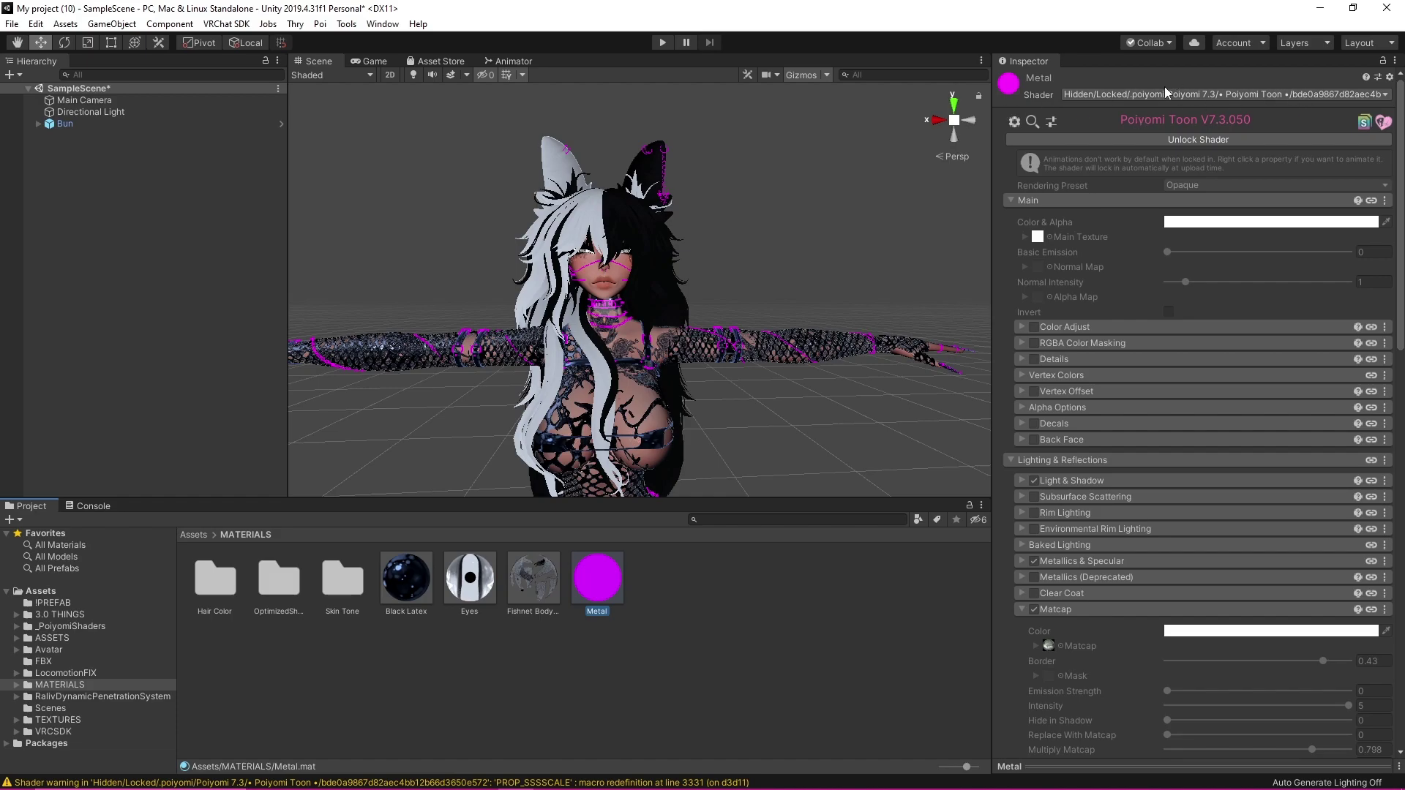
left_click(1164, 92)
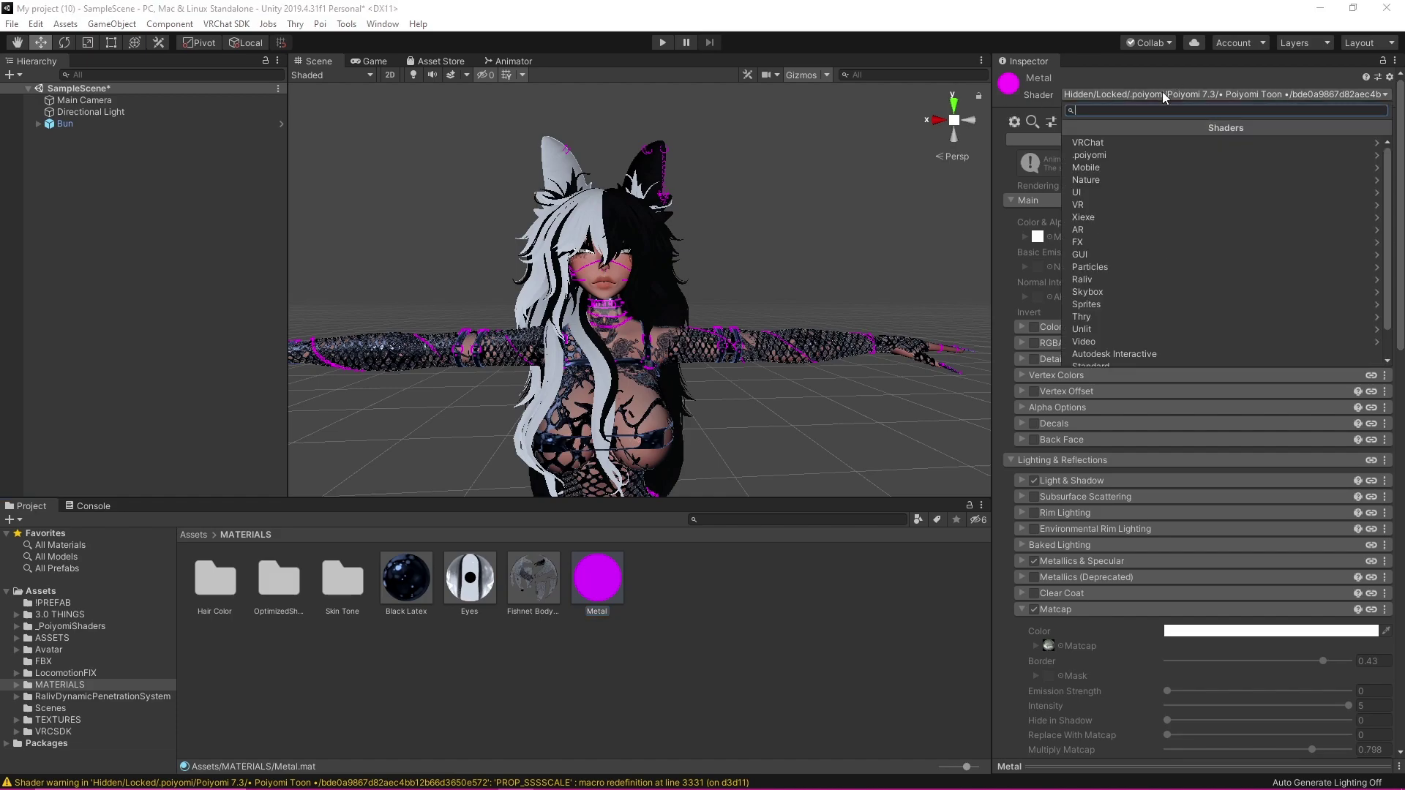
left_click(1094, 157)
left_click(1134, 156)
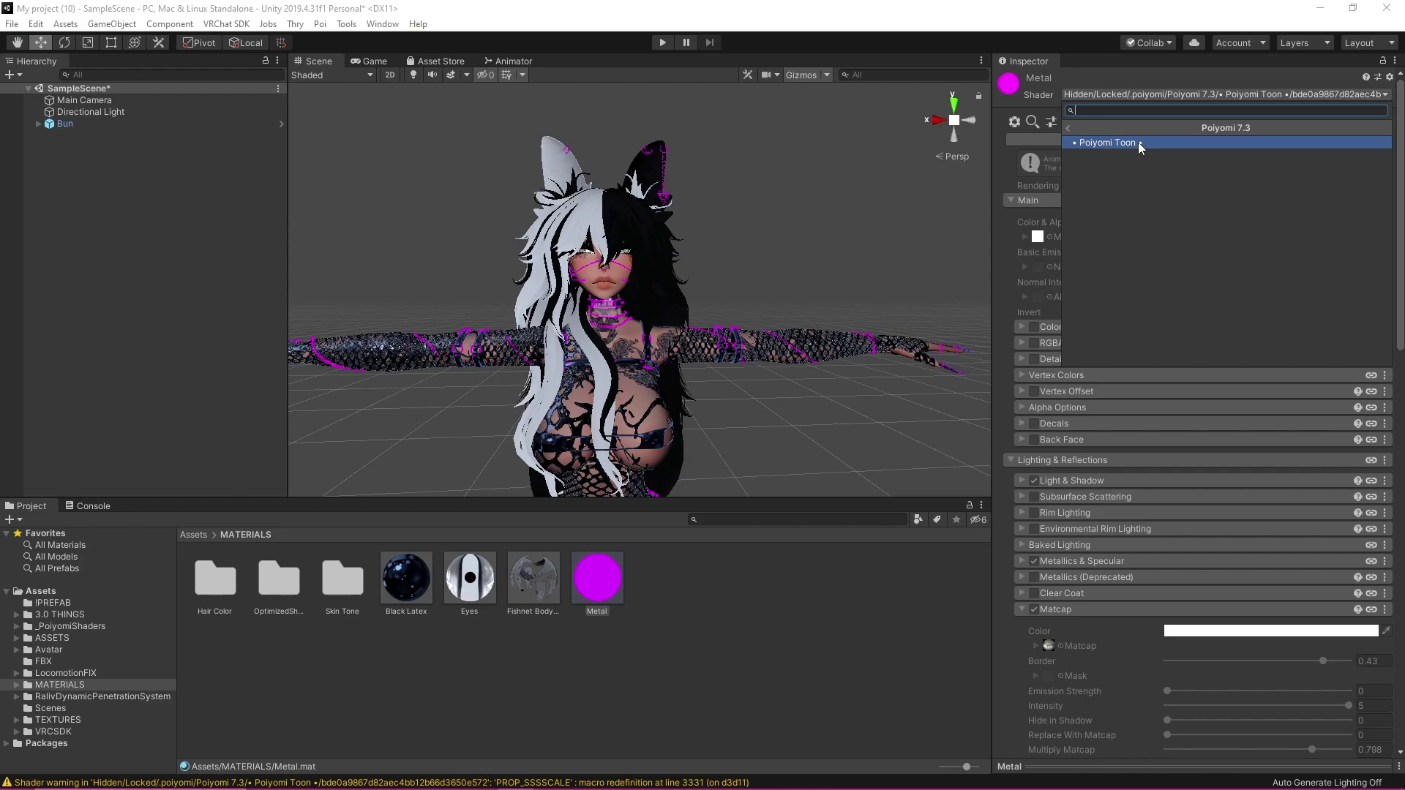
left_click(1138, 142)
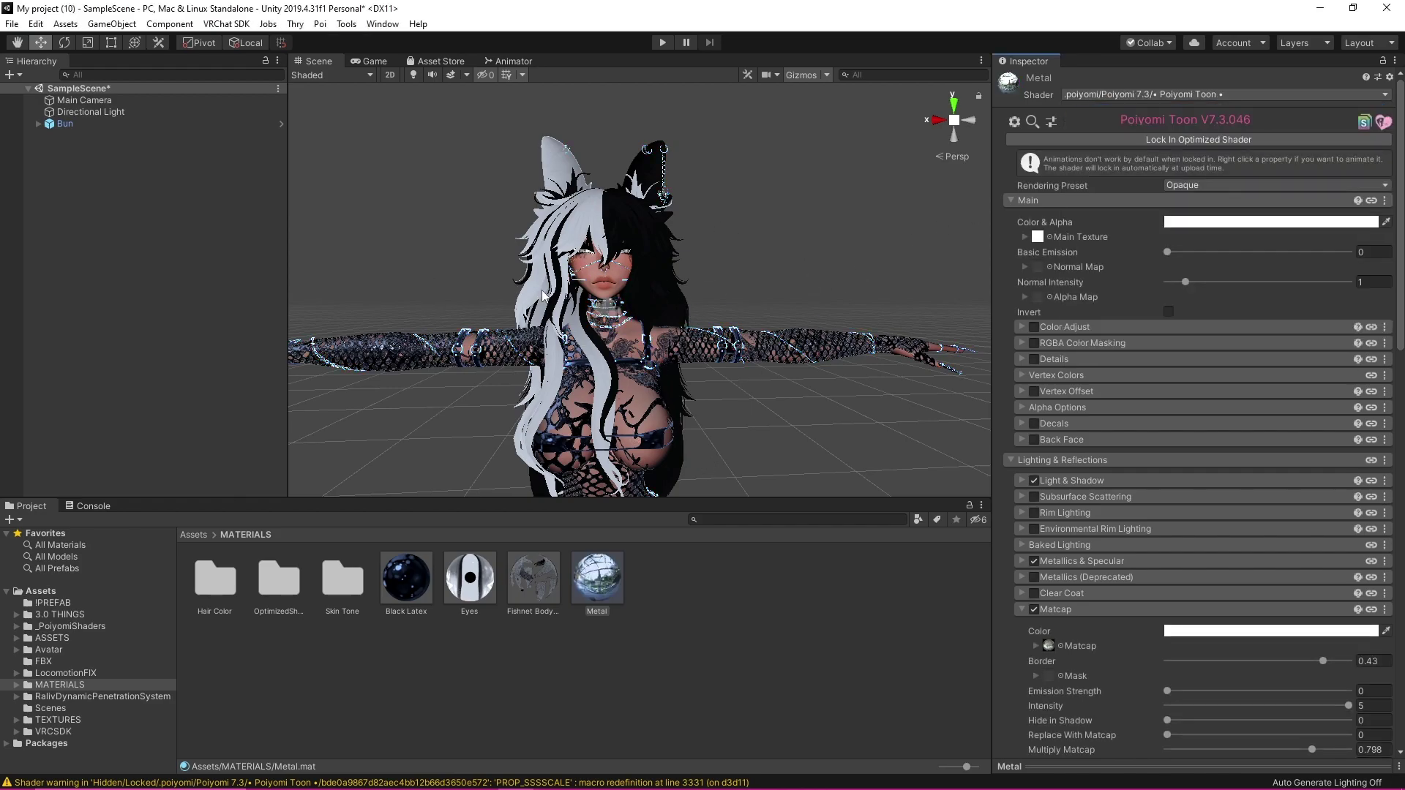
left_click(1210, 141)
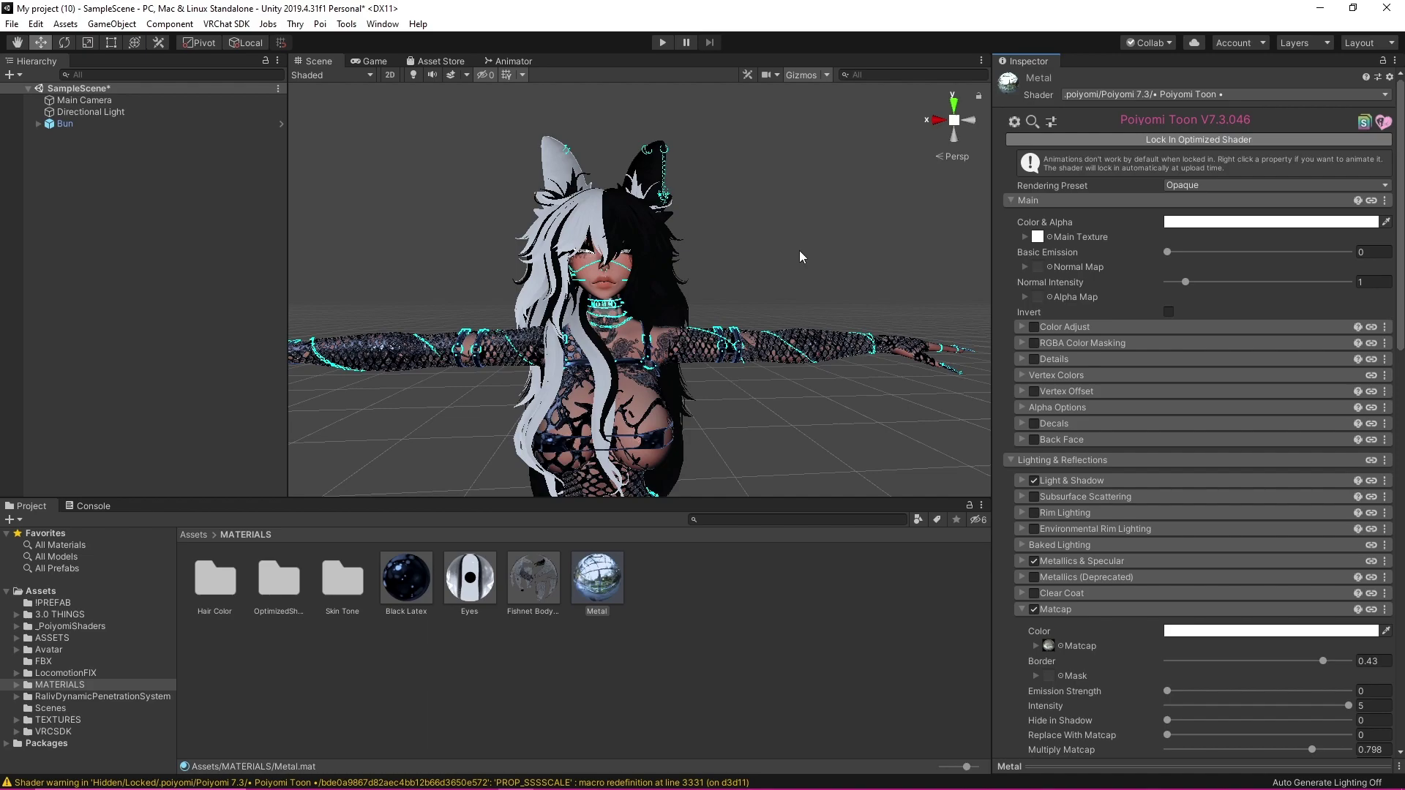
Browse the Hair Color and Skin Tone material folders, then return to top-level Assets
middle_click_drag(808, 243, 821, 236)
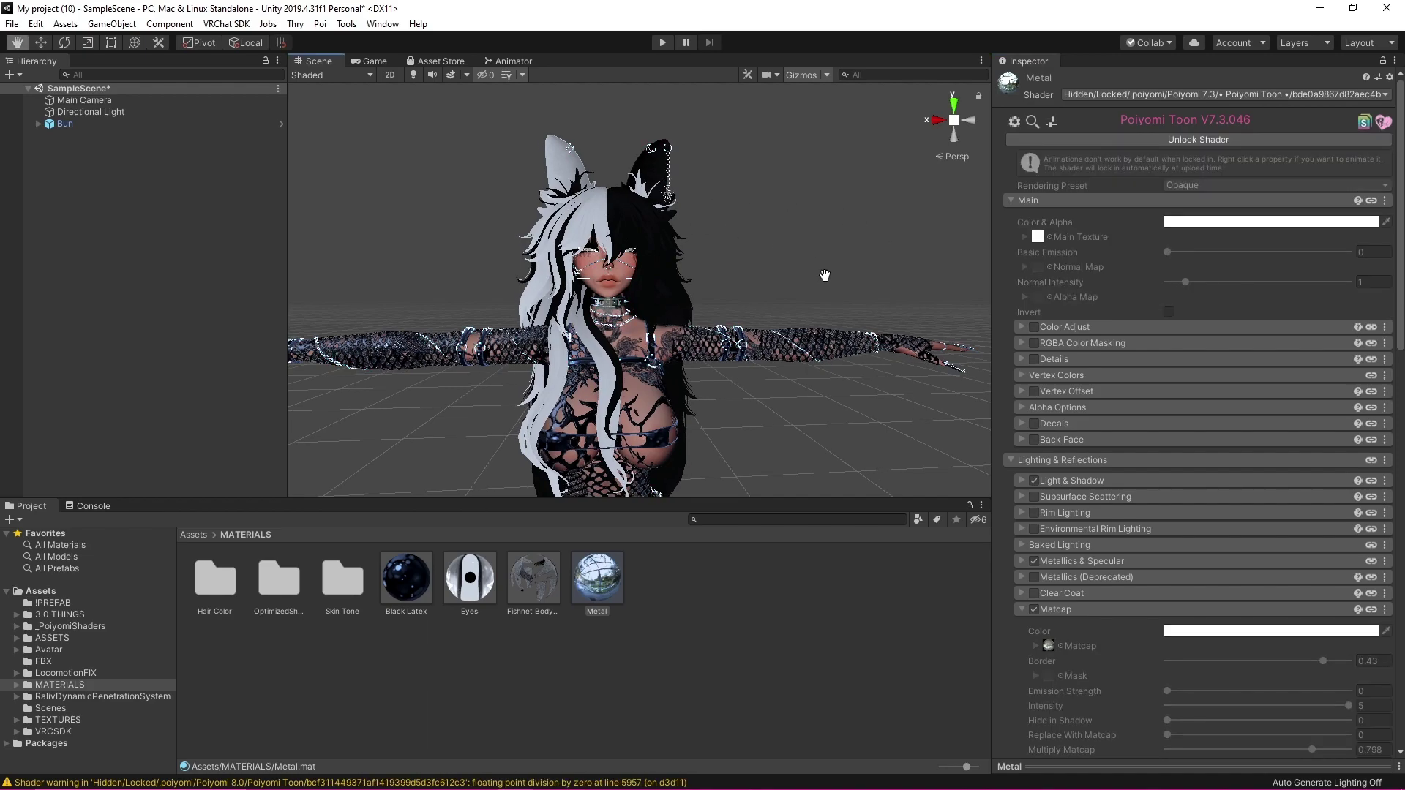
left_click(226, 578)
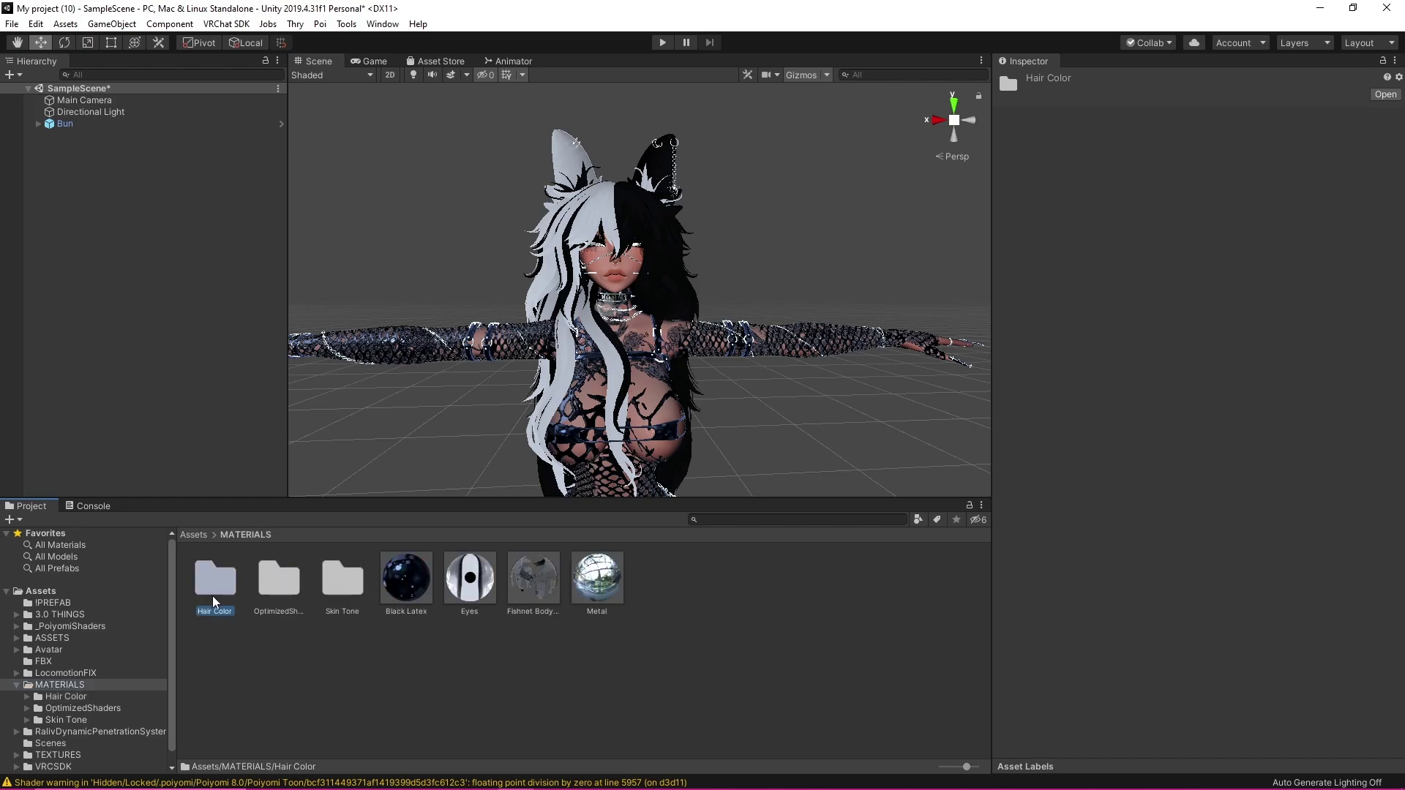
double_click(213, 602)
left_click(73, 721)
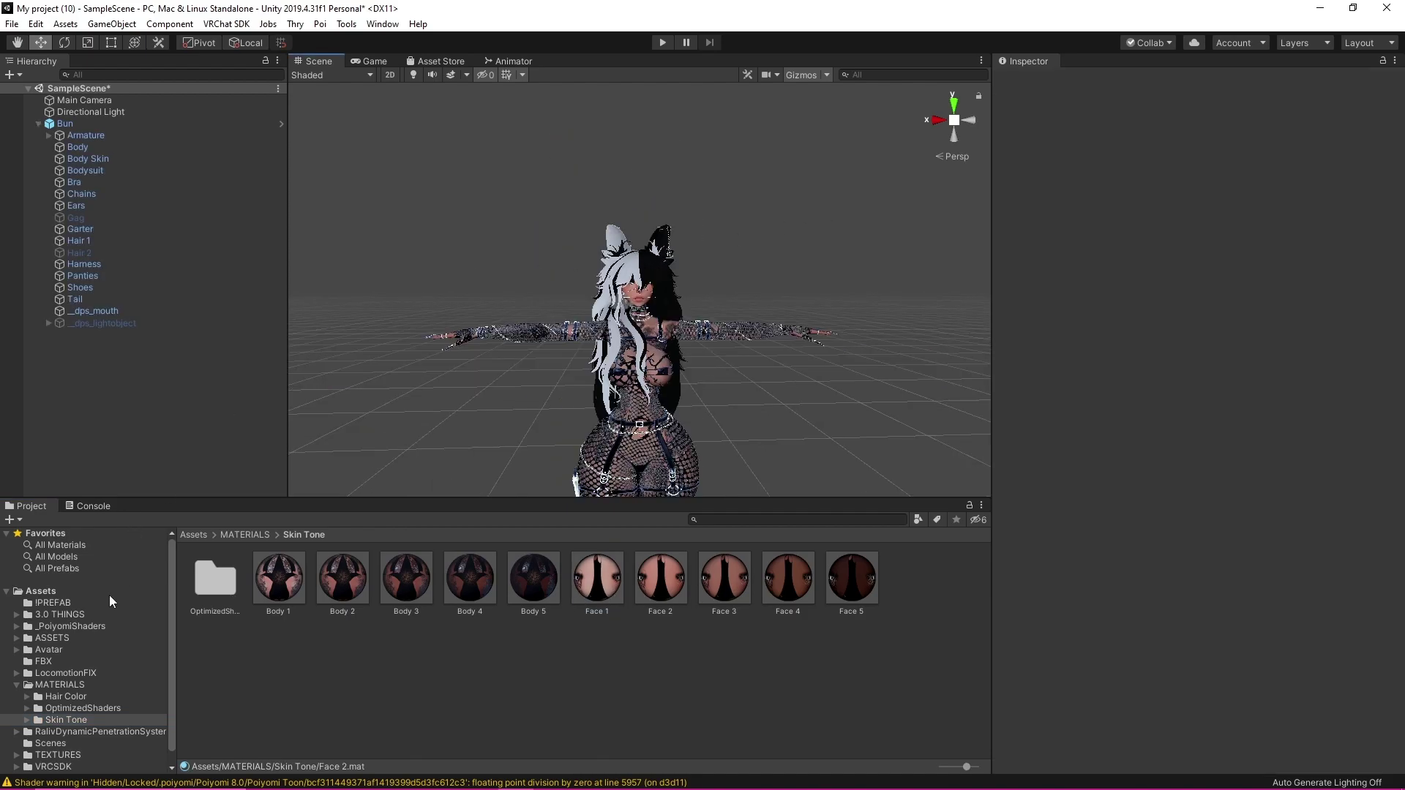
left_click(108, 598)
left_click(112, 593)
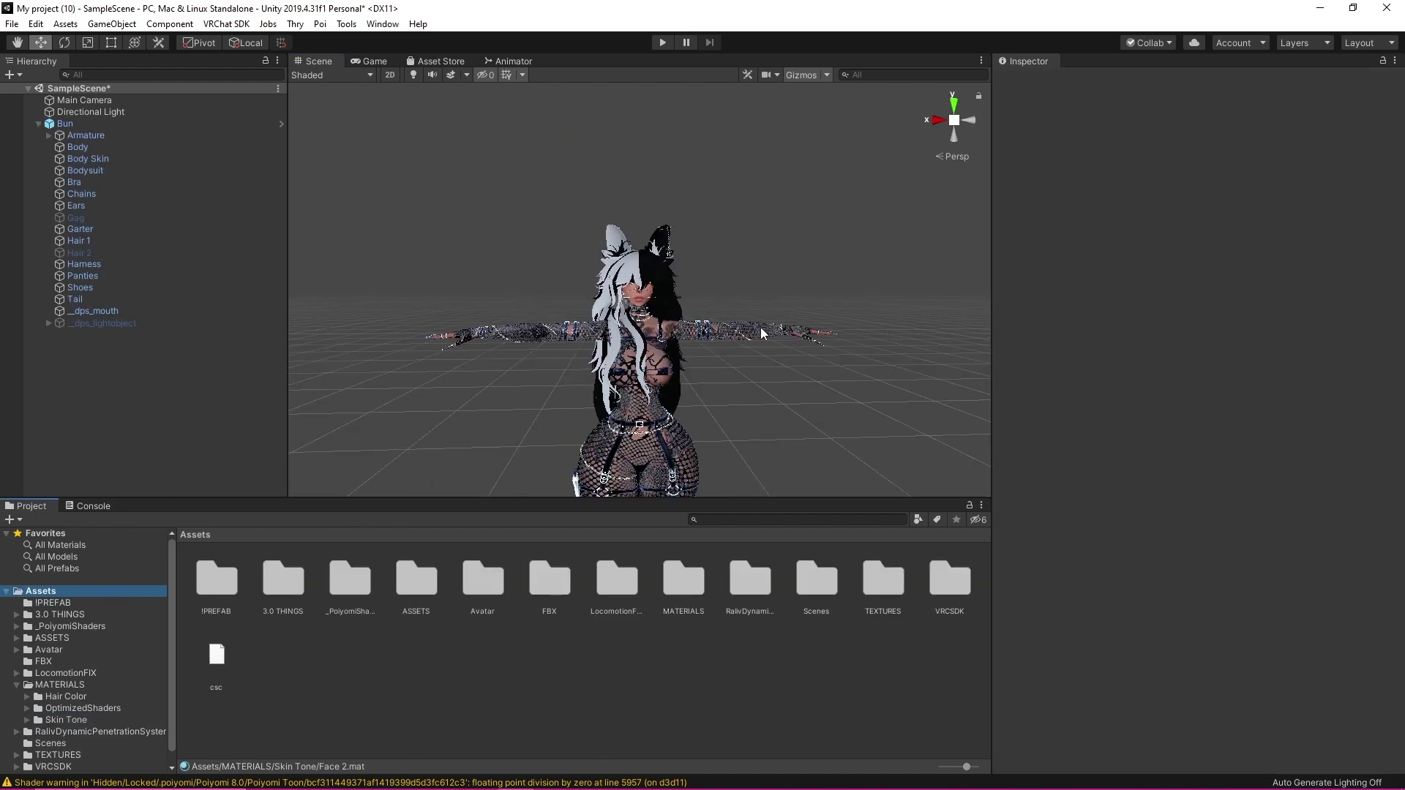
middle_click_drag(761, 327, 745, 281)
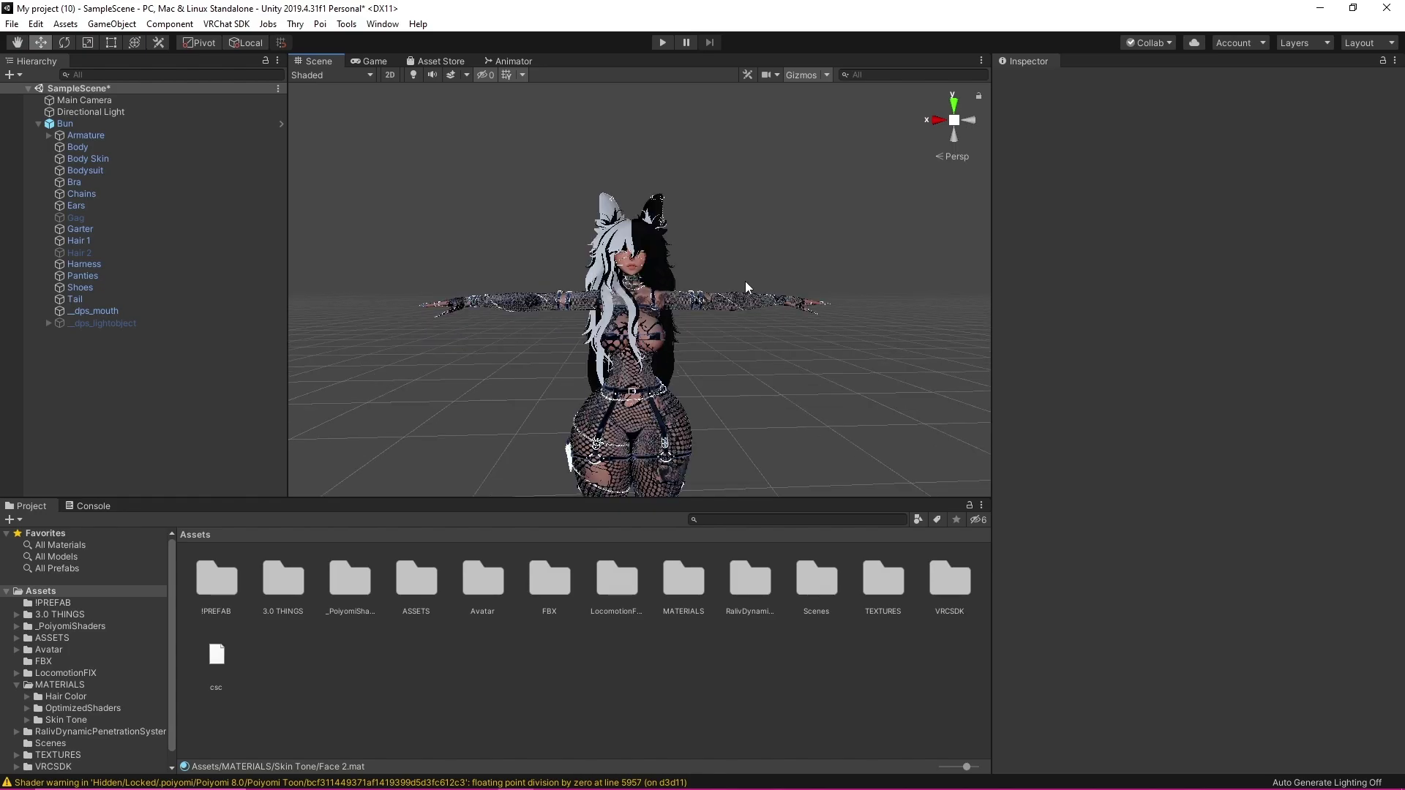
mouse_move(745, 281)
left_mouse_down("alt")
mouse_move(723, 315)
mouse_move(758, 297)
mouse_move(739, 296)
left_mouse_up("alt")
scroll(741, 296, "up", 4)
Build & Publish the Bun avatar for Windows from the VRChat SDK control panel, accepting material locking
left_click(226, 24)
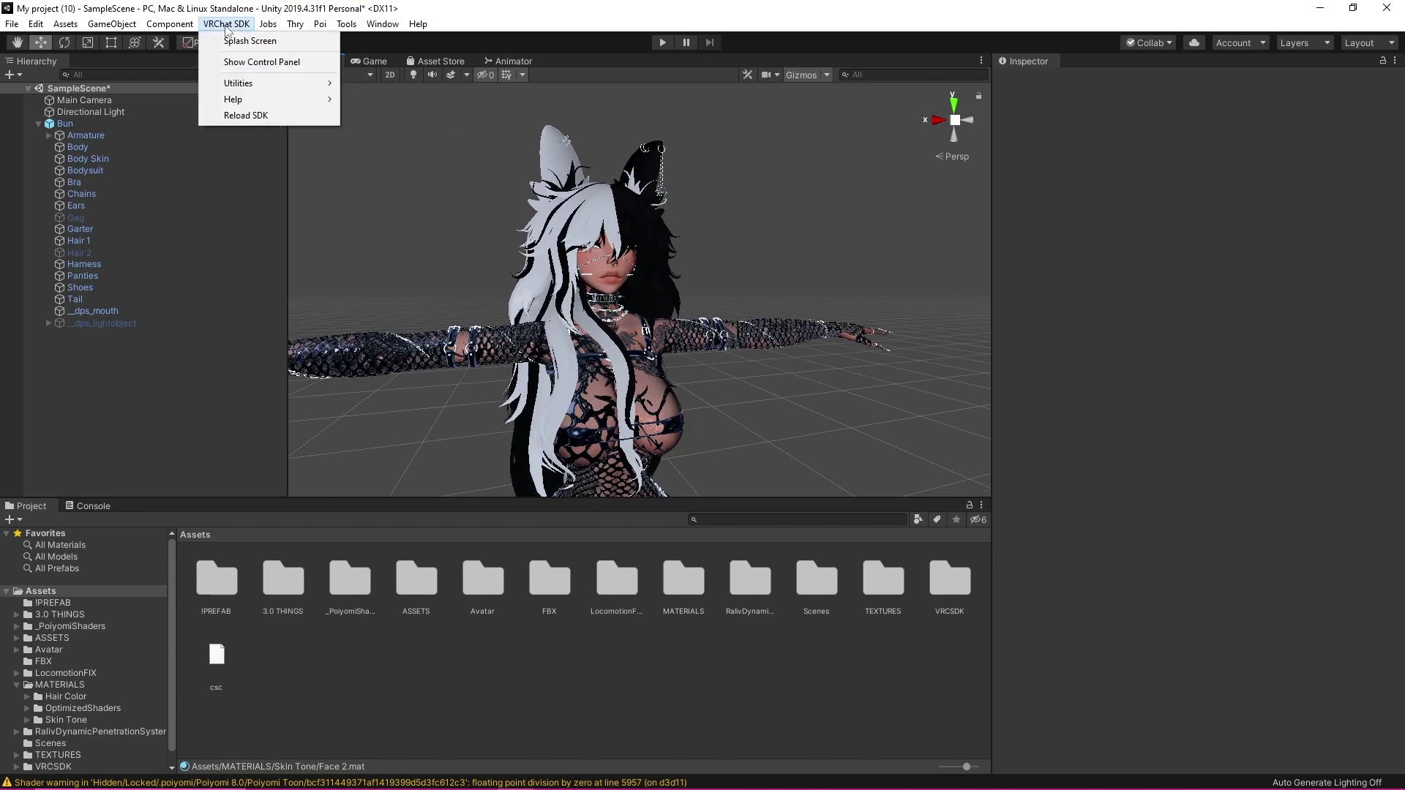
left_click(234, 63)
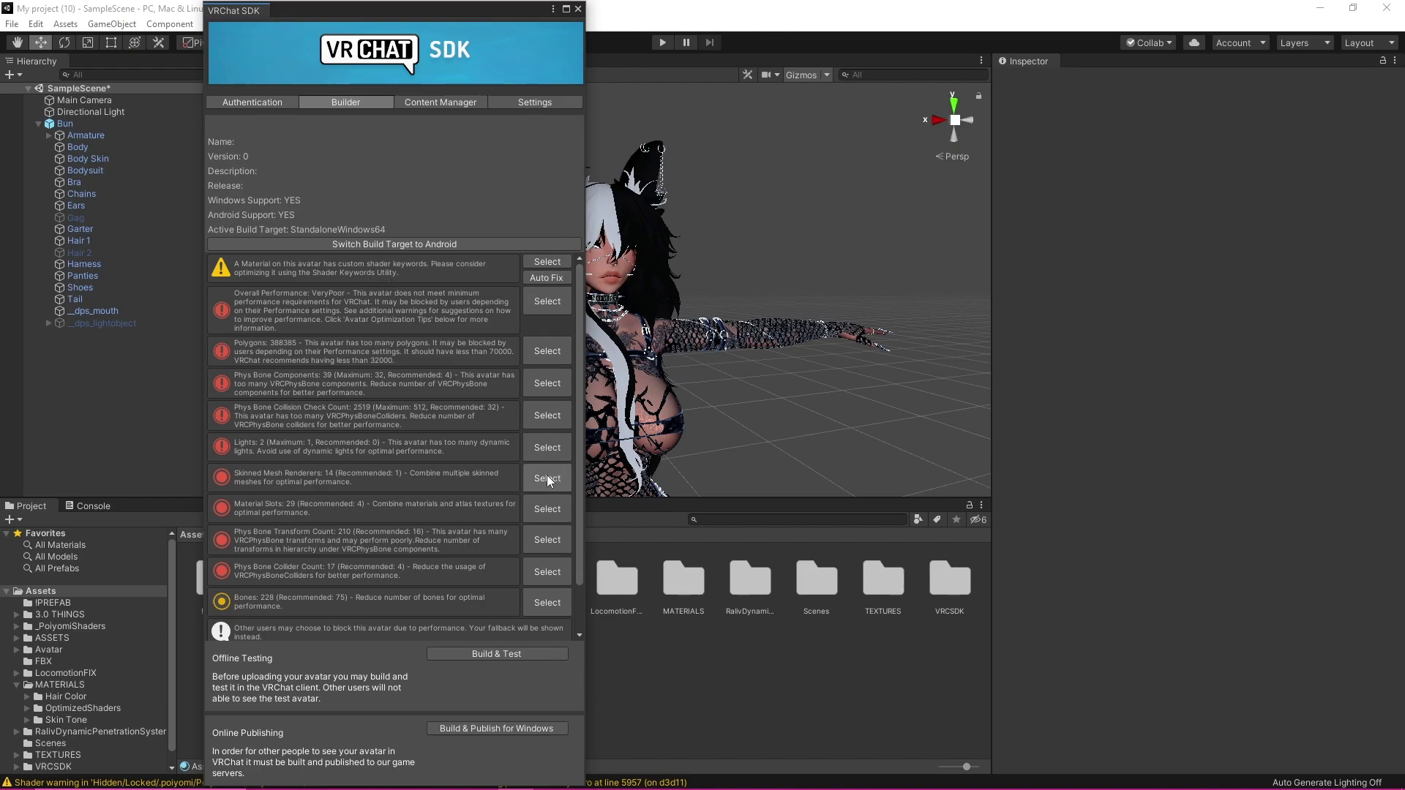
mouse_move(516, 785)
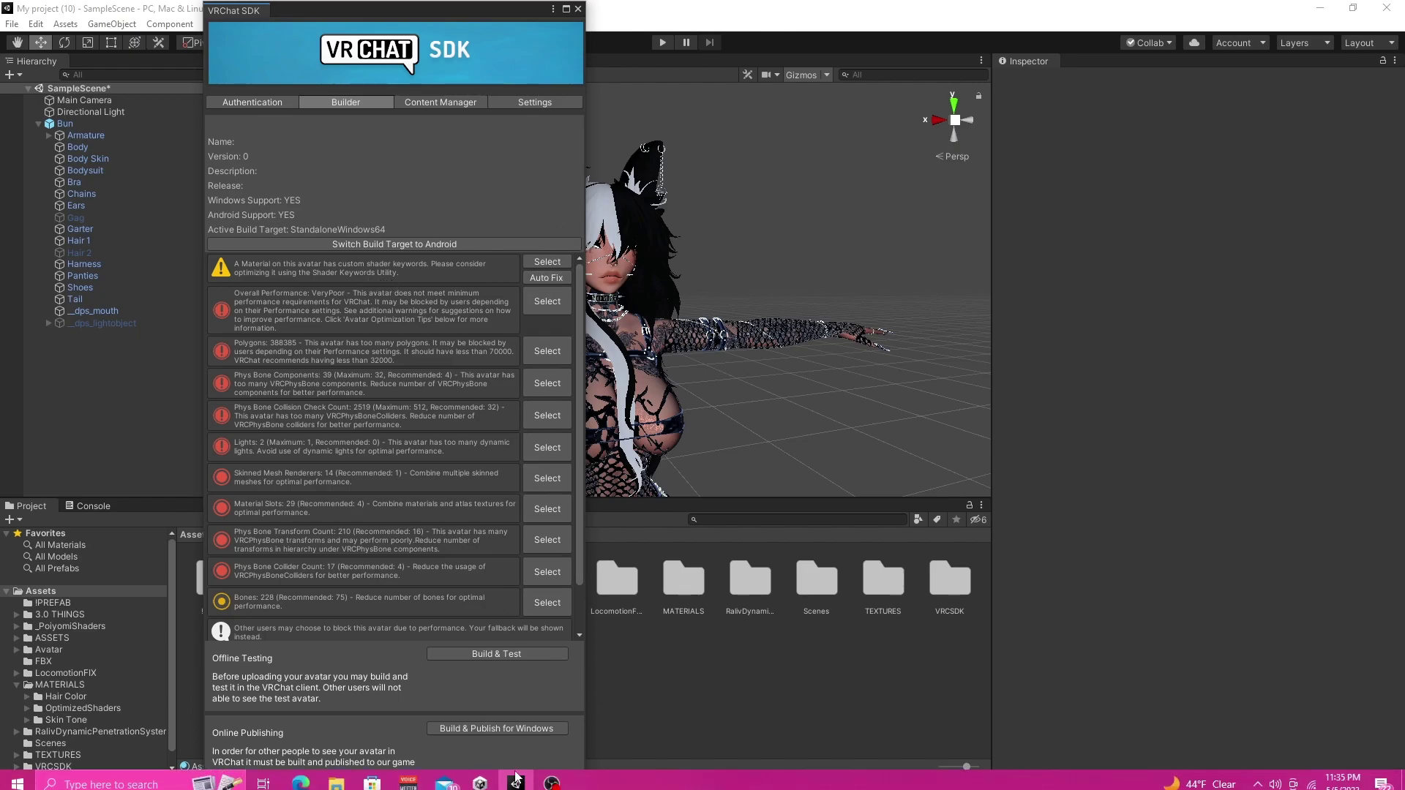
left_click(496, 729)
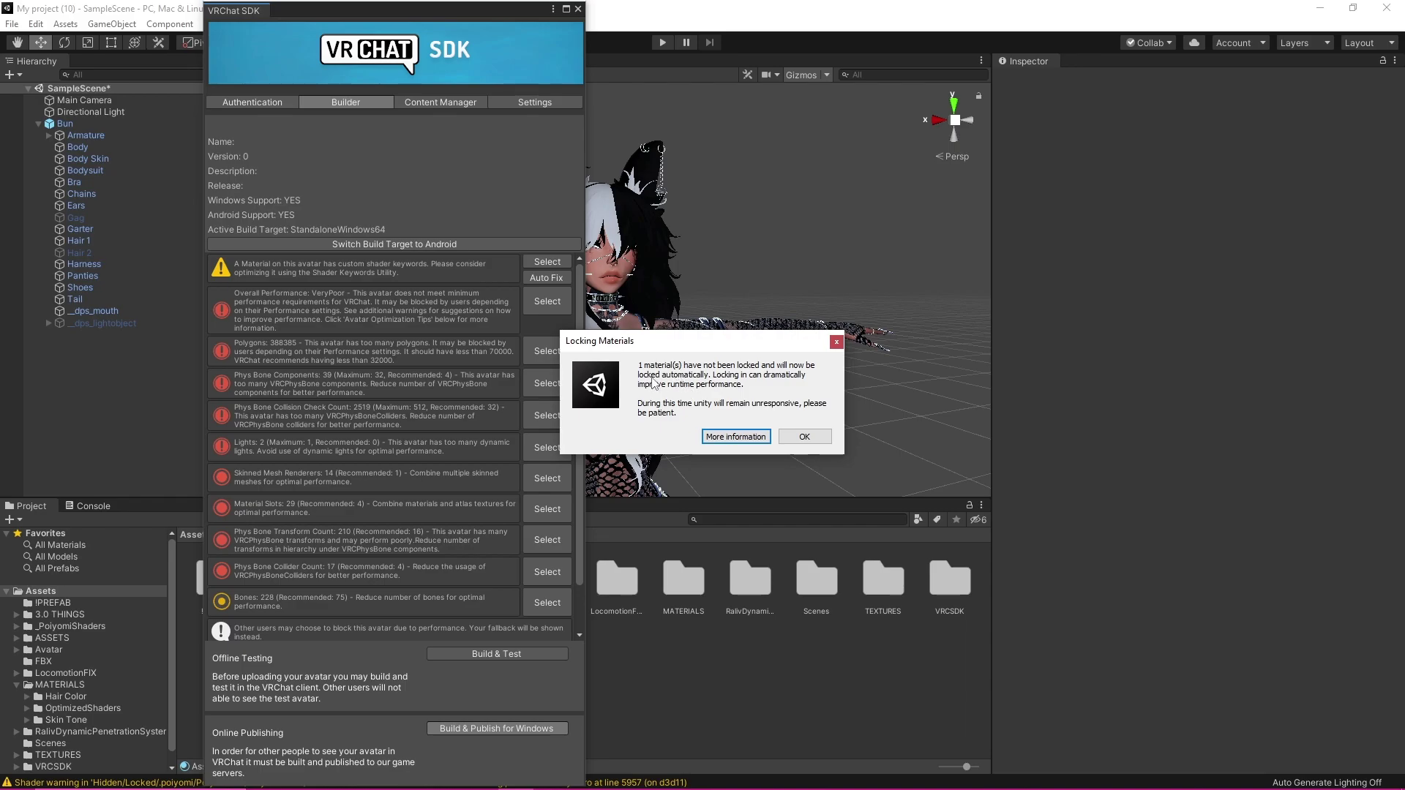
left_click(797, 437)
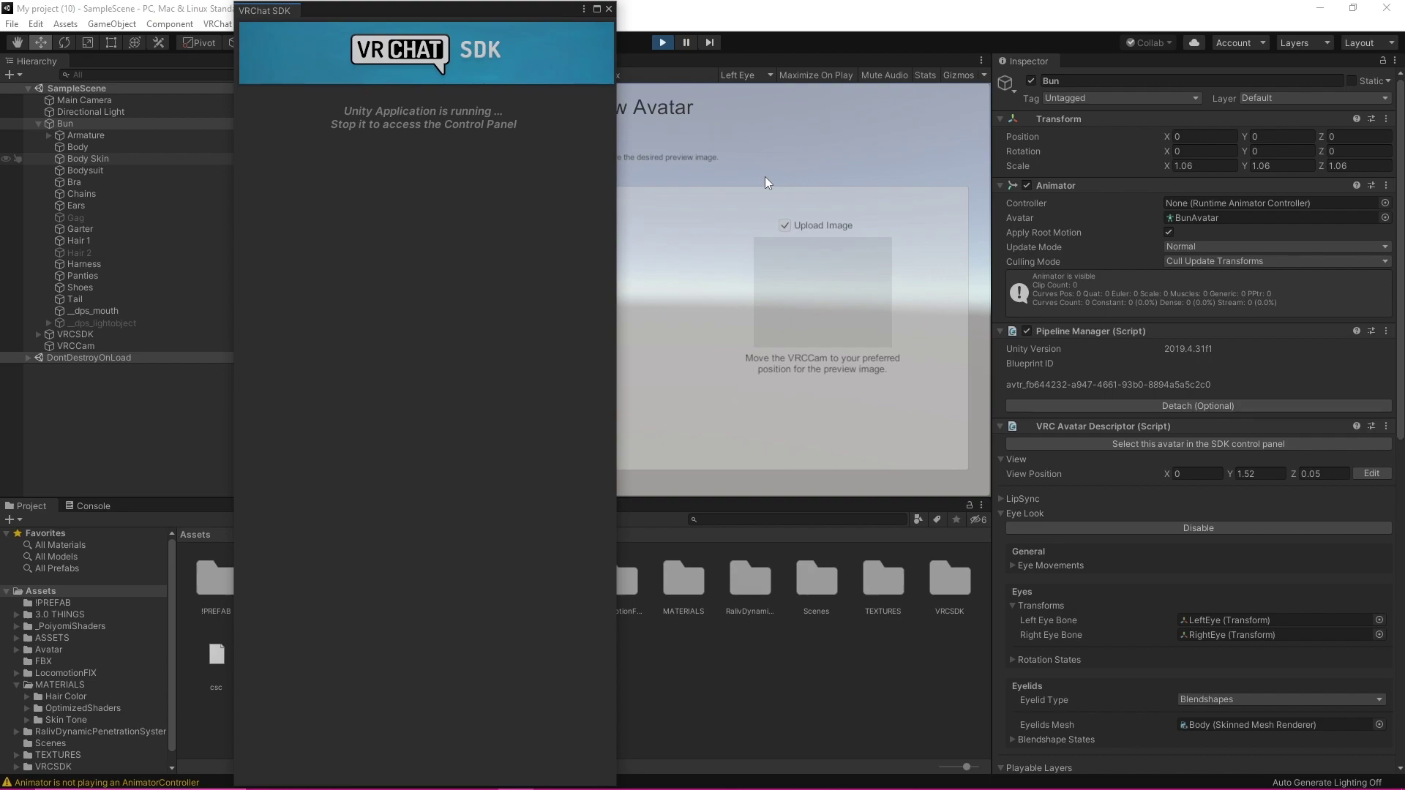
Name the avatar 'bun', confirm upload rights, upload it, and dismiss the error and completion dialogs
left_click_drag(467, 22, 1200, 29)
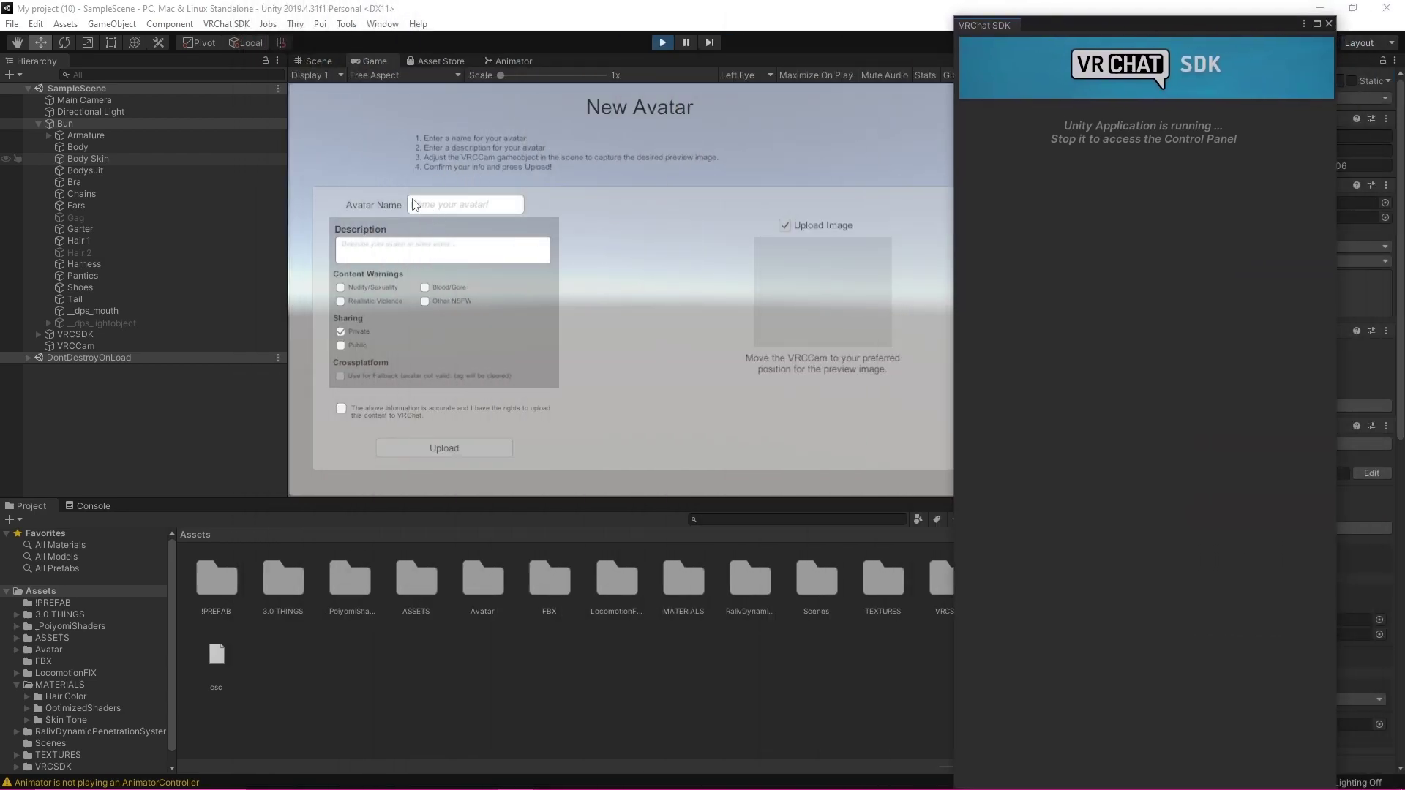
left_click(441, 204)
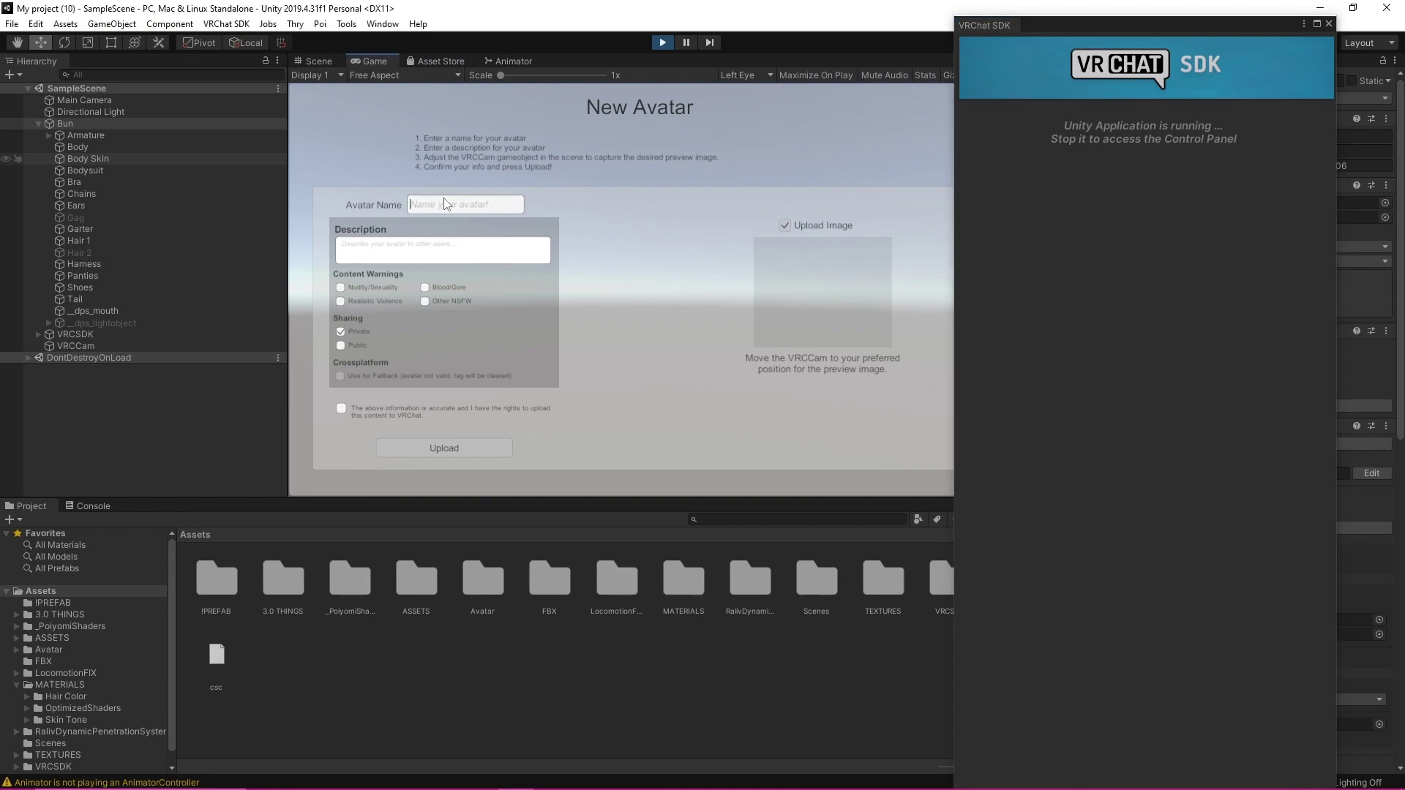
type("bun")
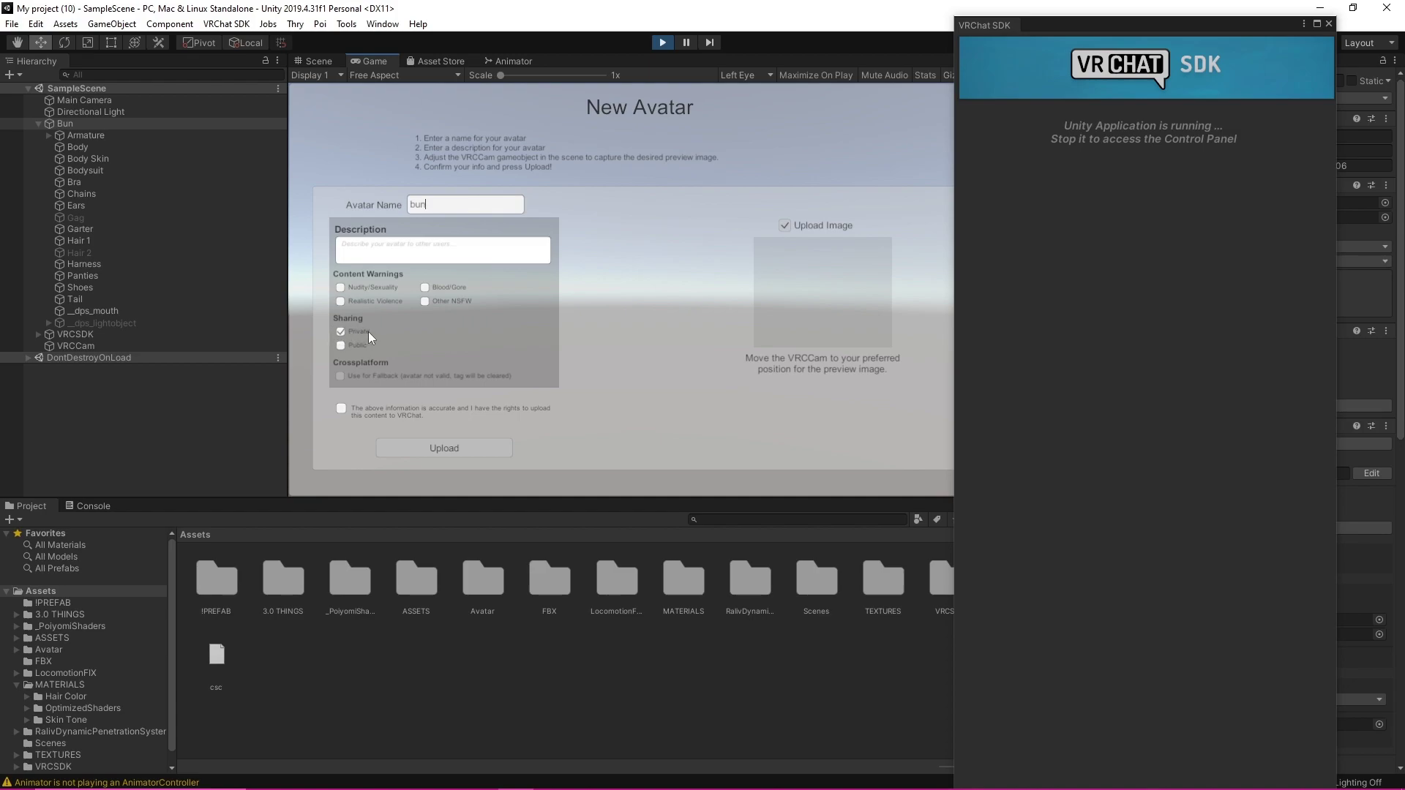
left_click(338, 410)
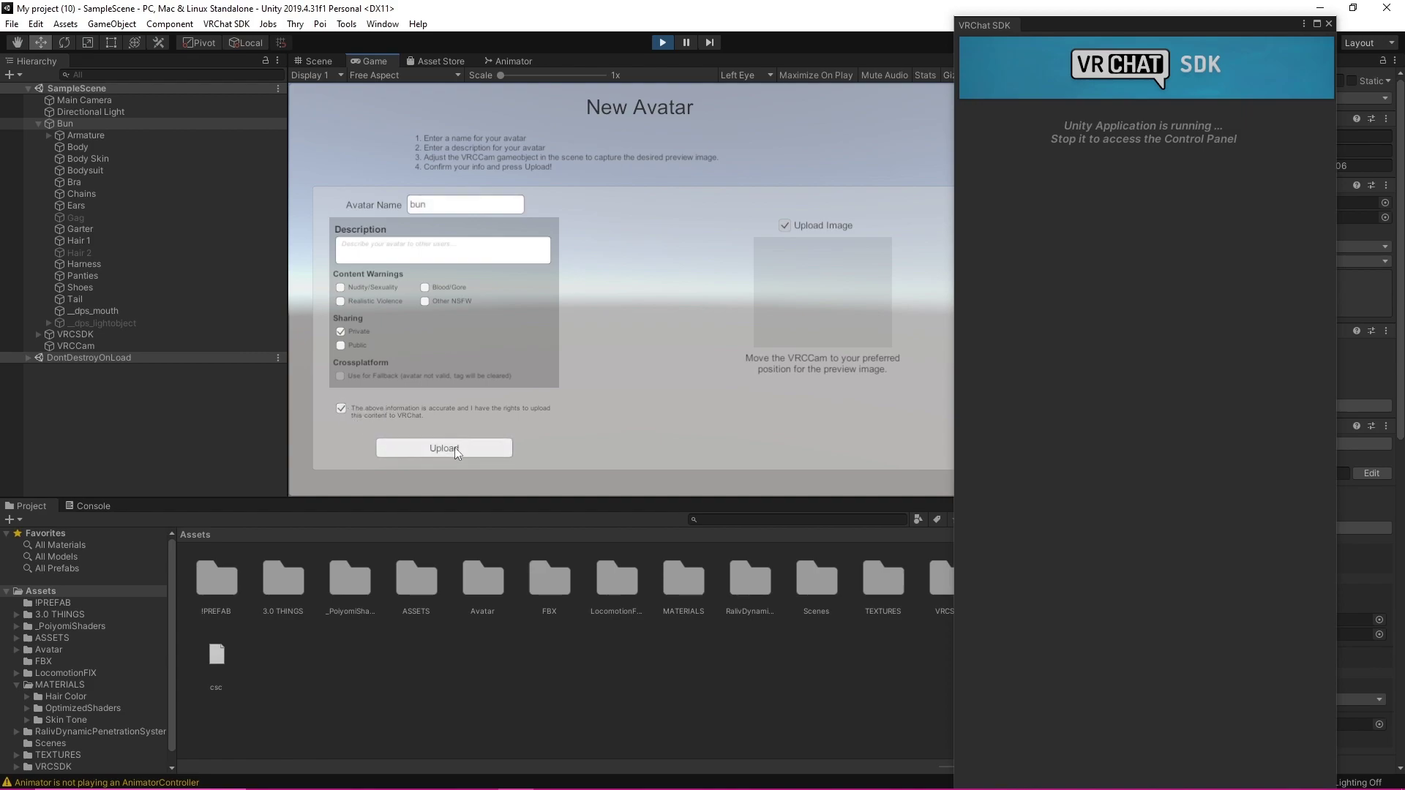
left_click(494, 449)
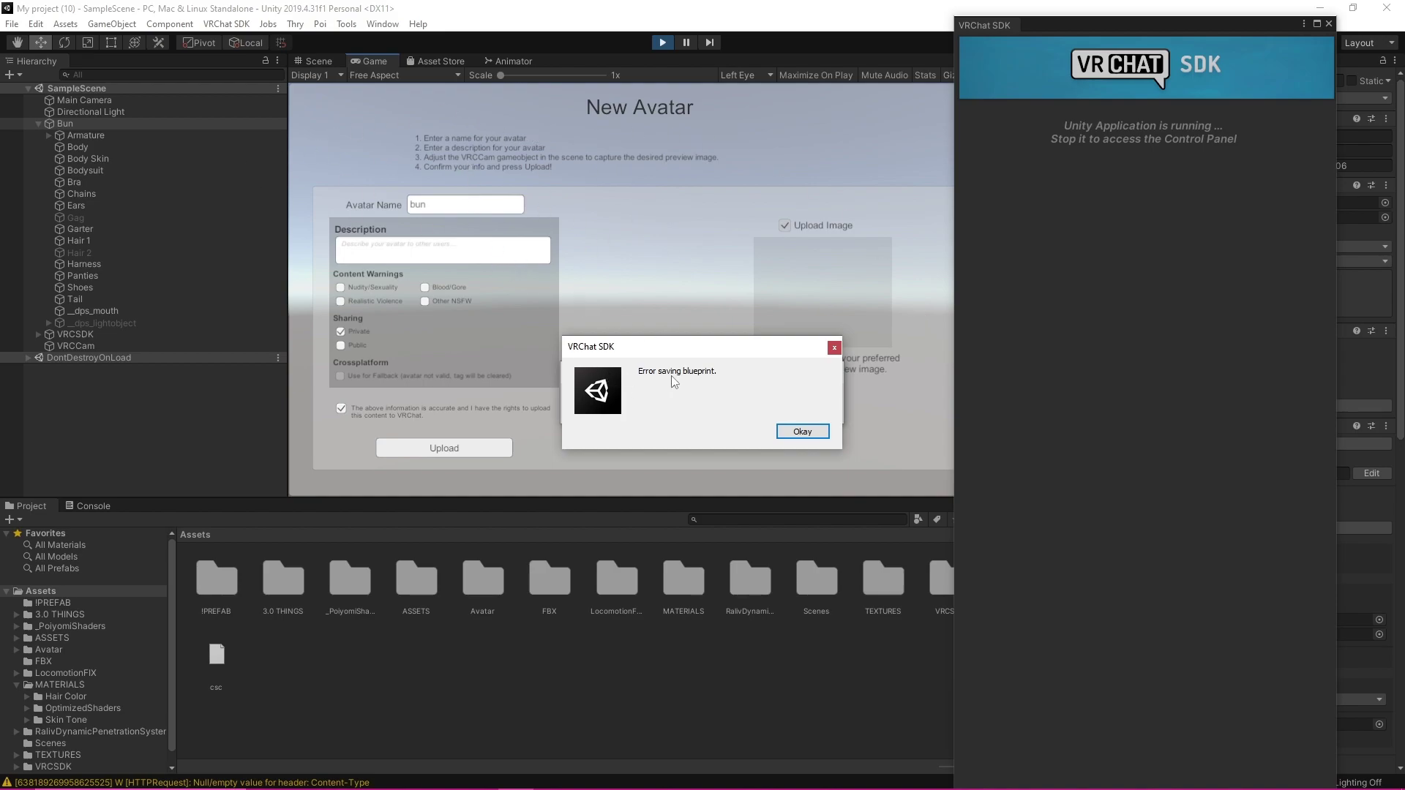
left_click(802, 432)
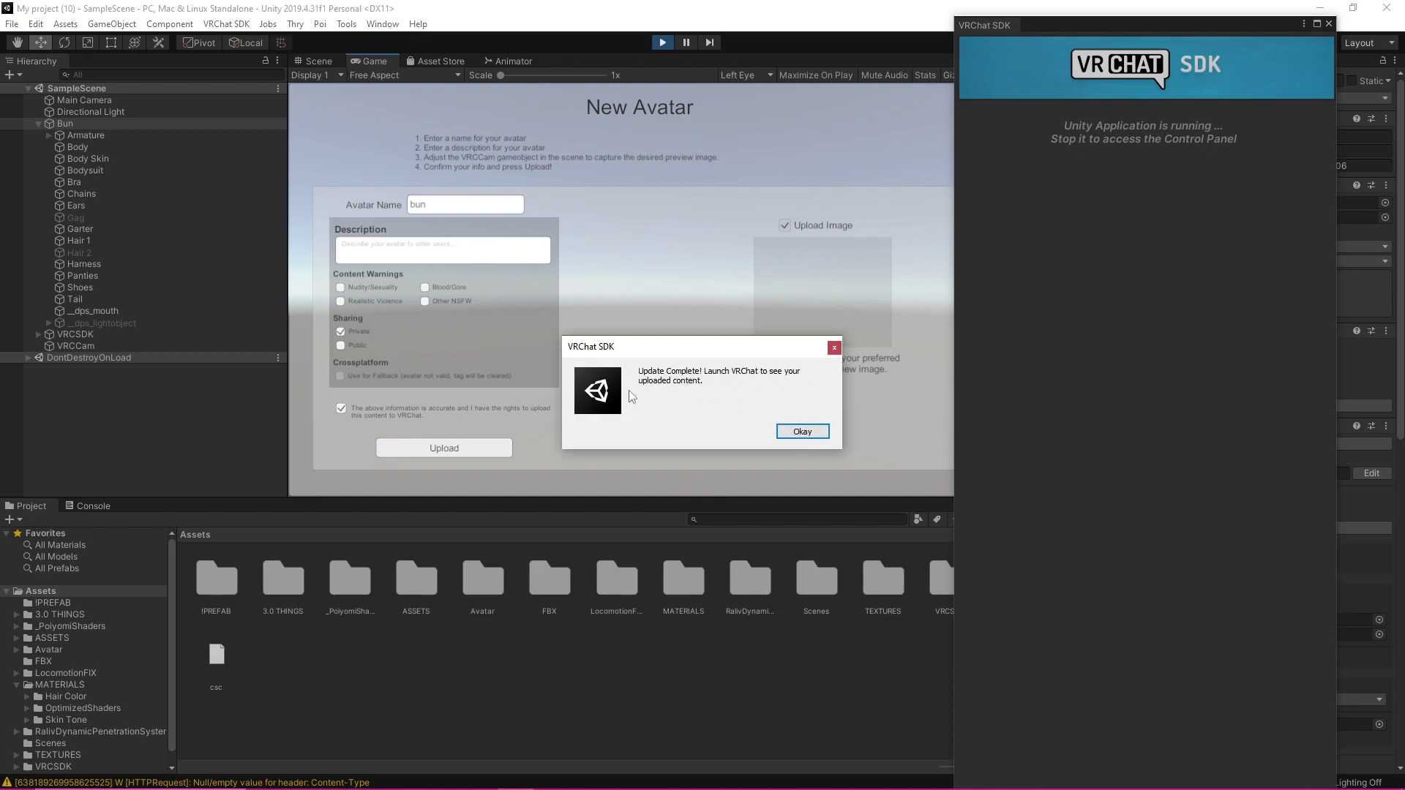
left_click(801, 435)
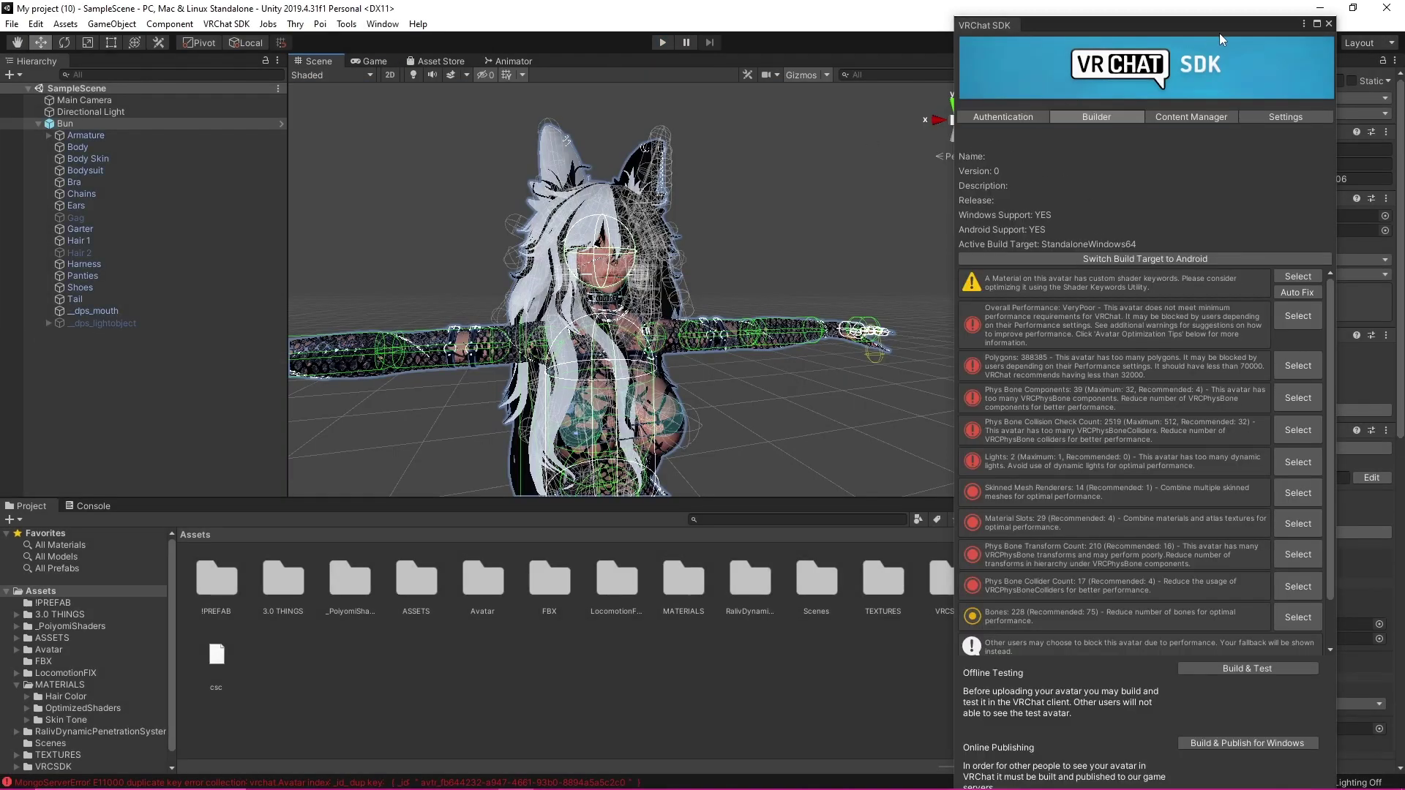
Detach Bun's existing blueprint ID with Detach (Optional) on the Pipeline Manager
left_click_drag(1143, 28, 456, 89)
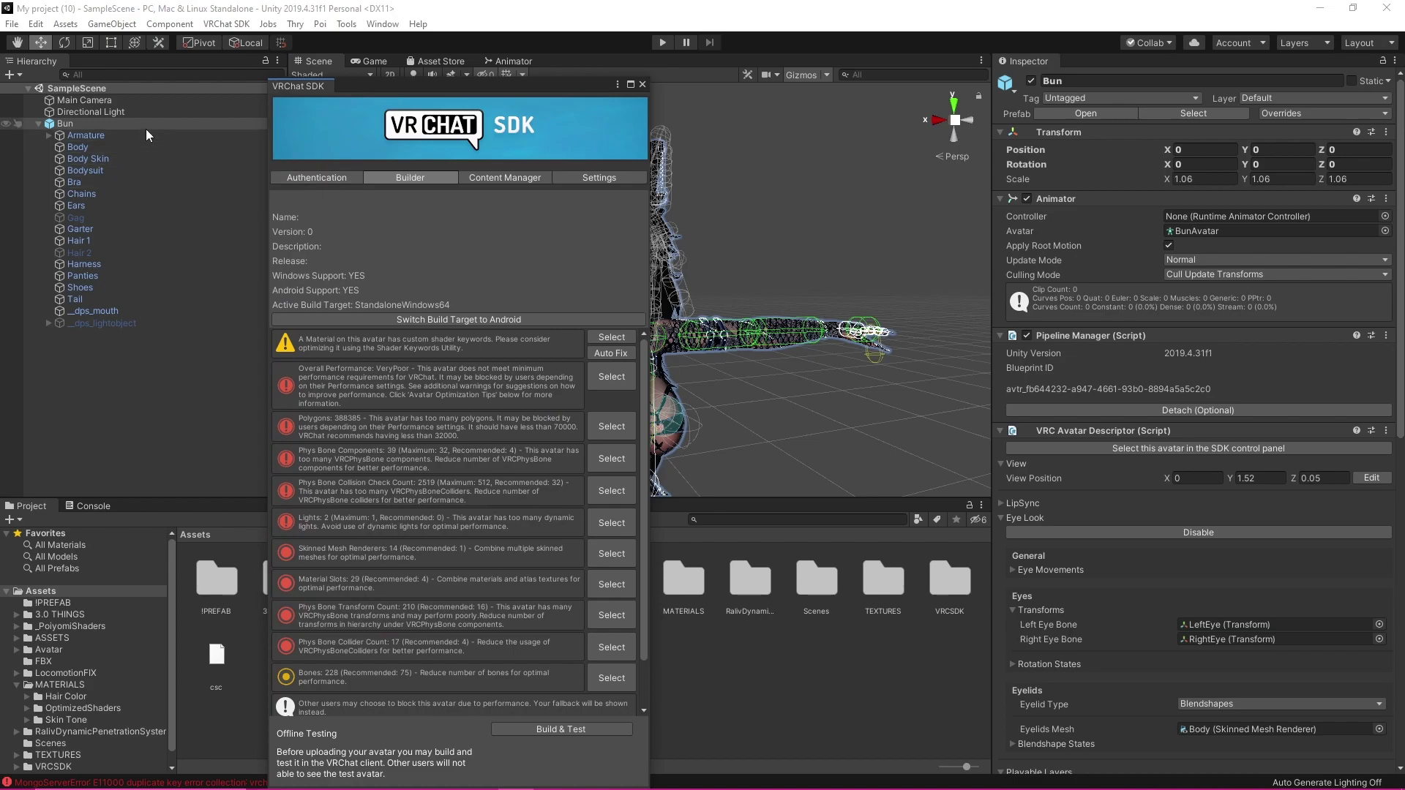
left_click(25, 126)
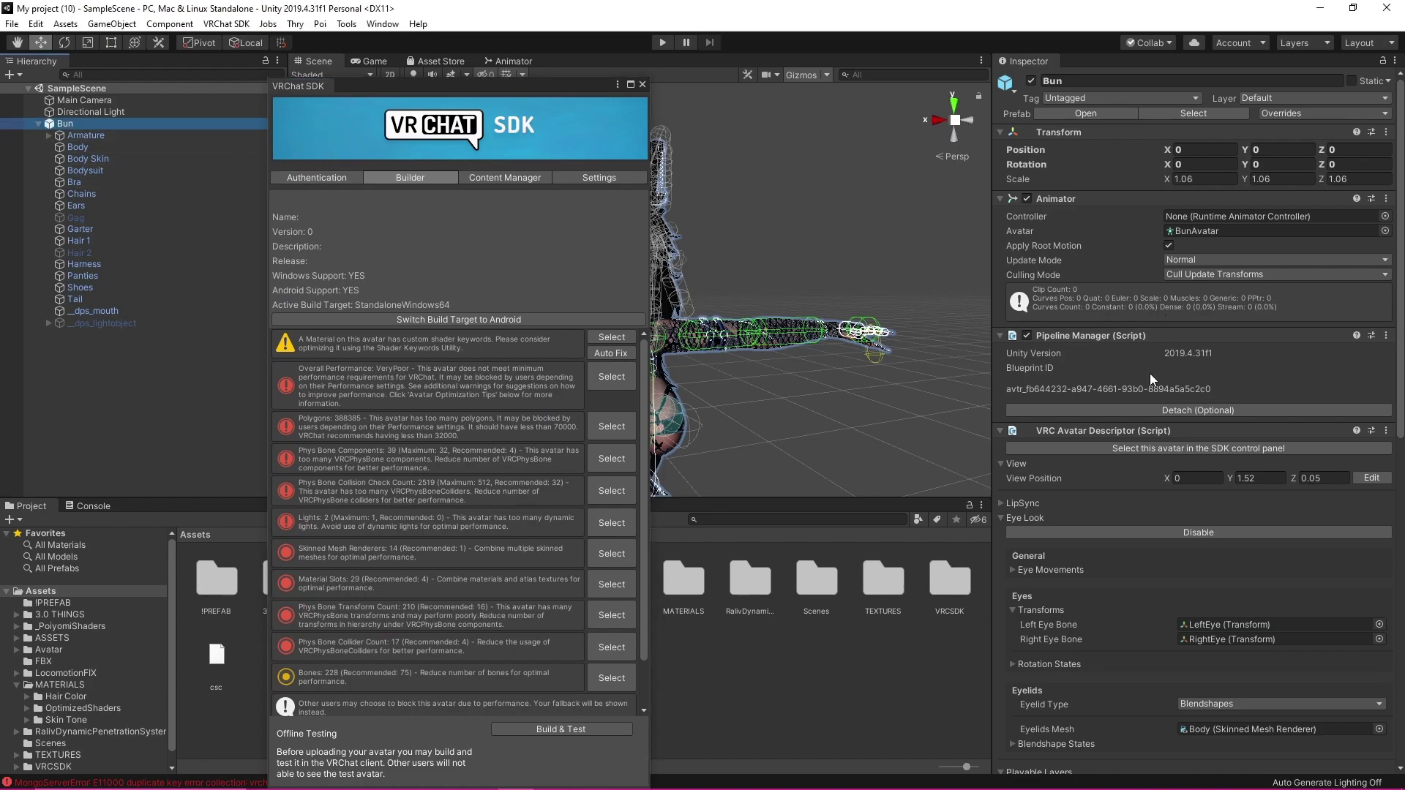
left_click(1135, 410)
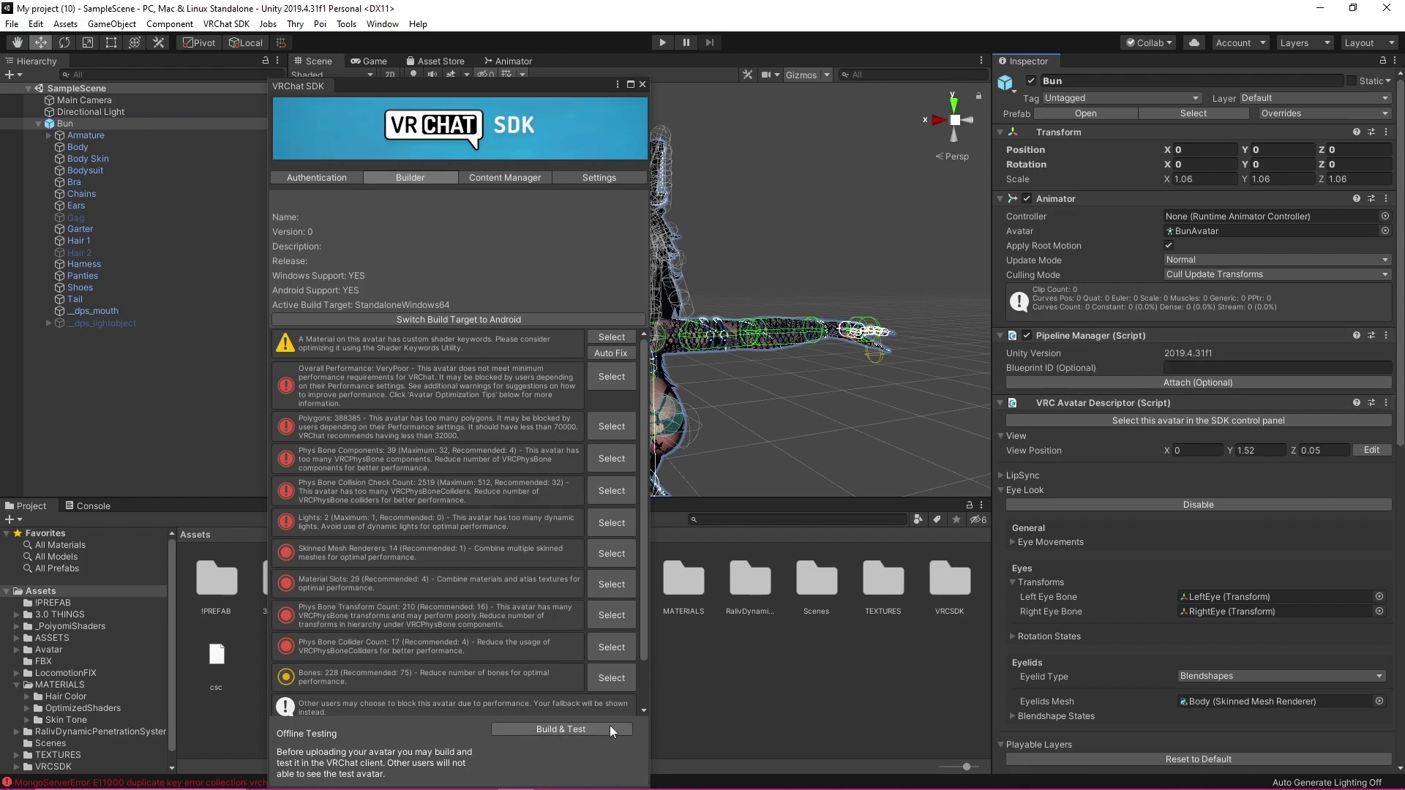
Start a fresh Build & Publish for Windows from the VRChat SDK panel
scroll(571, 691, "down", 4)
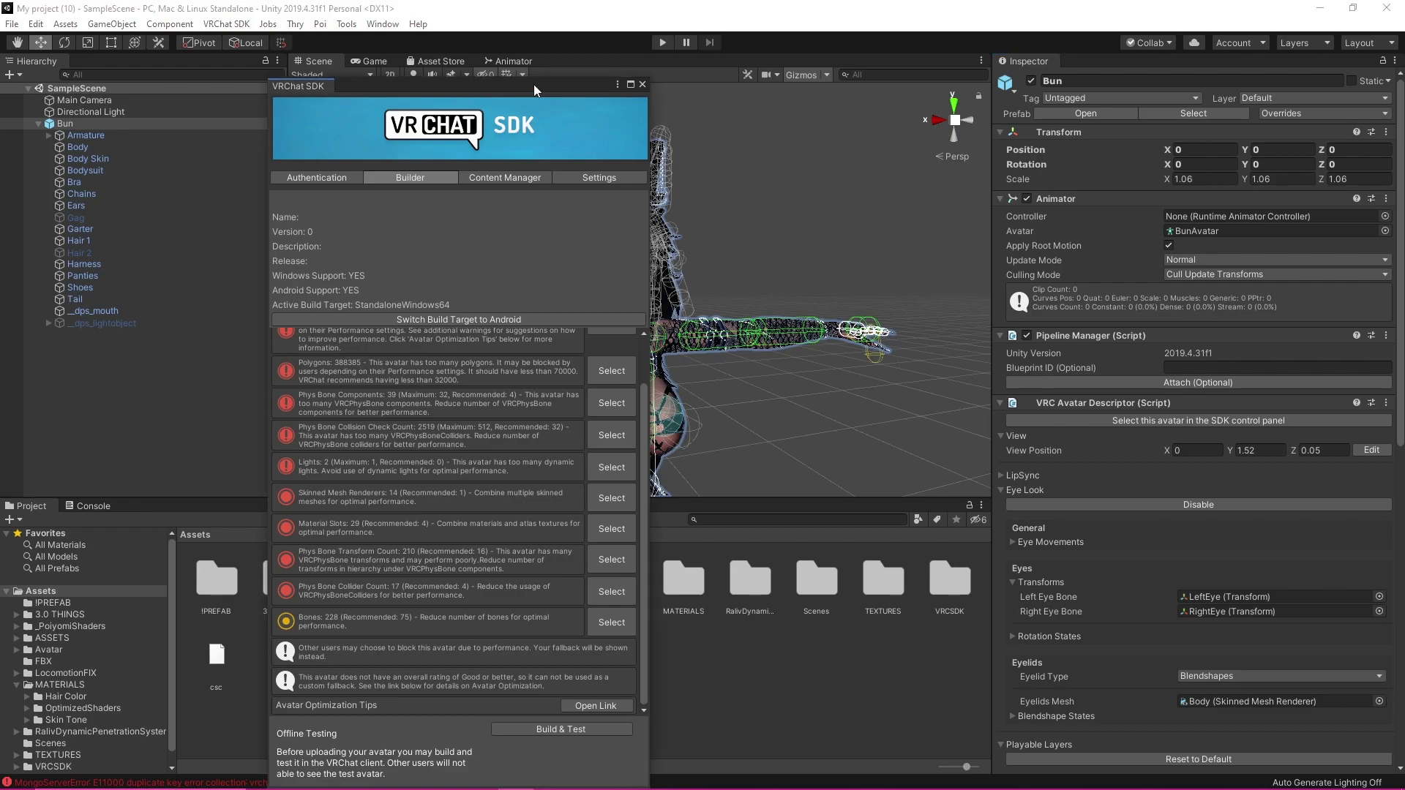
left_click_drag(533, 85, 533, 11)
left_click(569, 732)
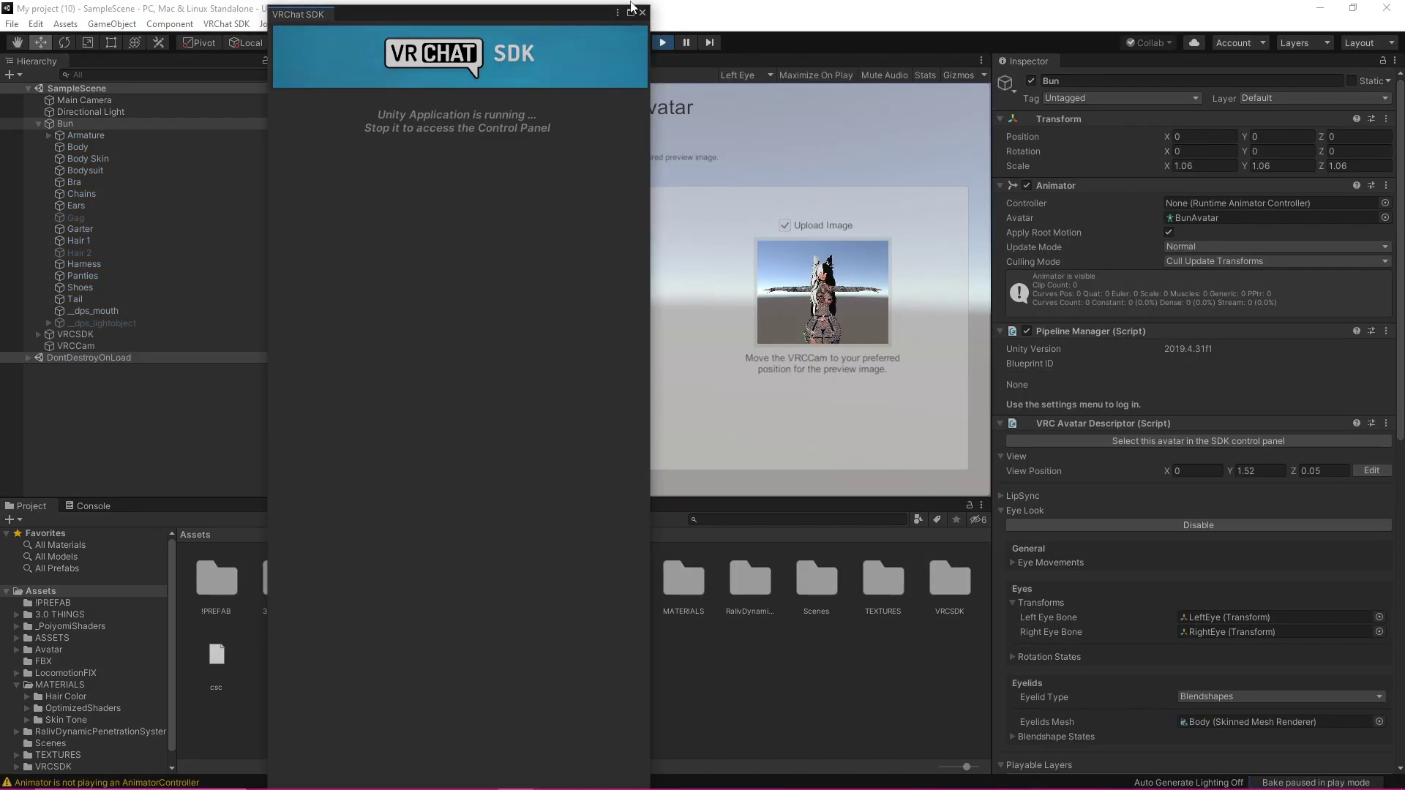
Name the avatar 'bun', confirm upload rights, upload it and dismiss Update Complete
left_click(642, 12)
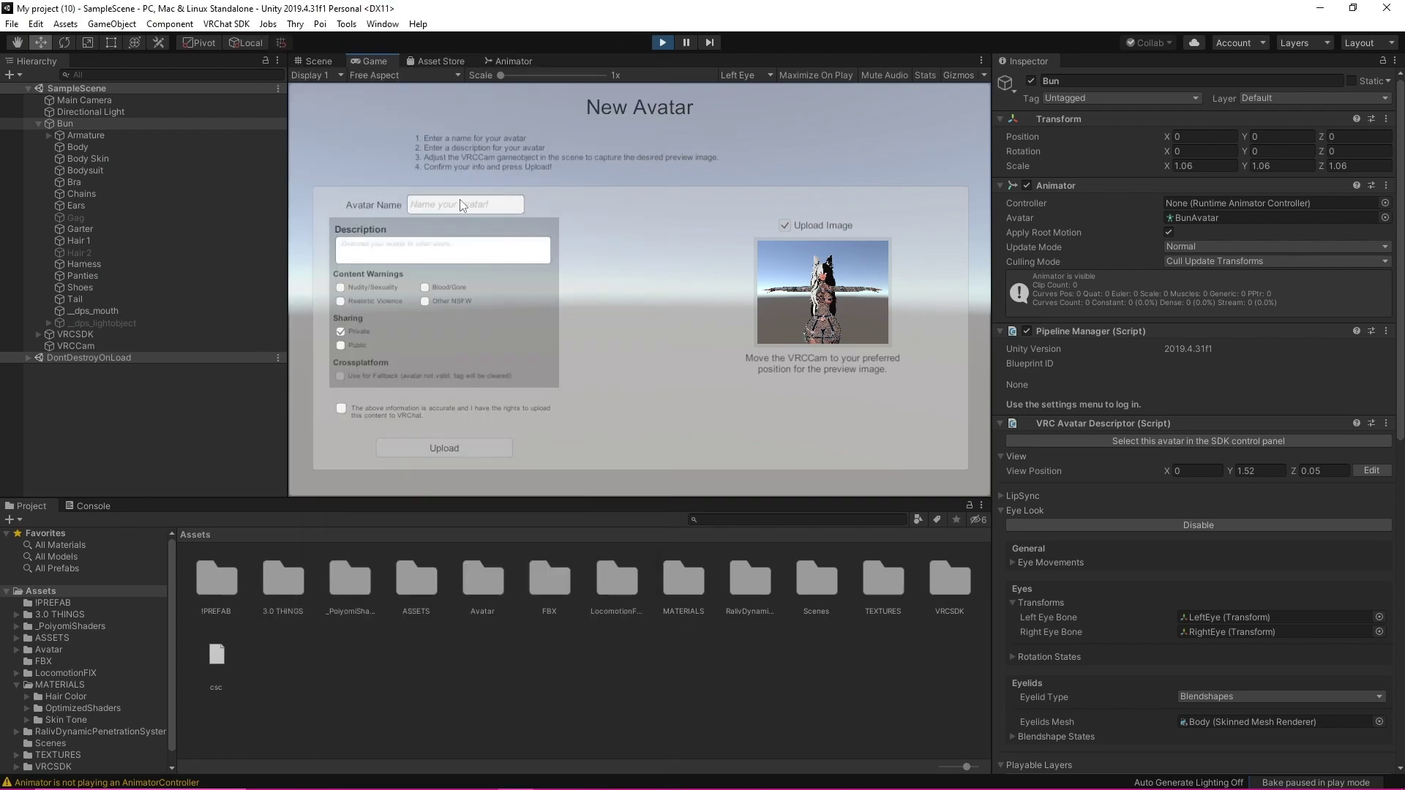
left_click(460, 205)
type("bun")
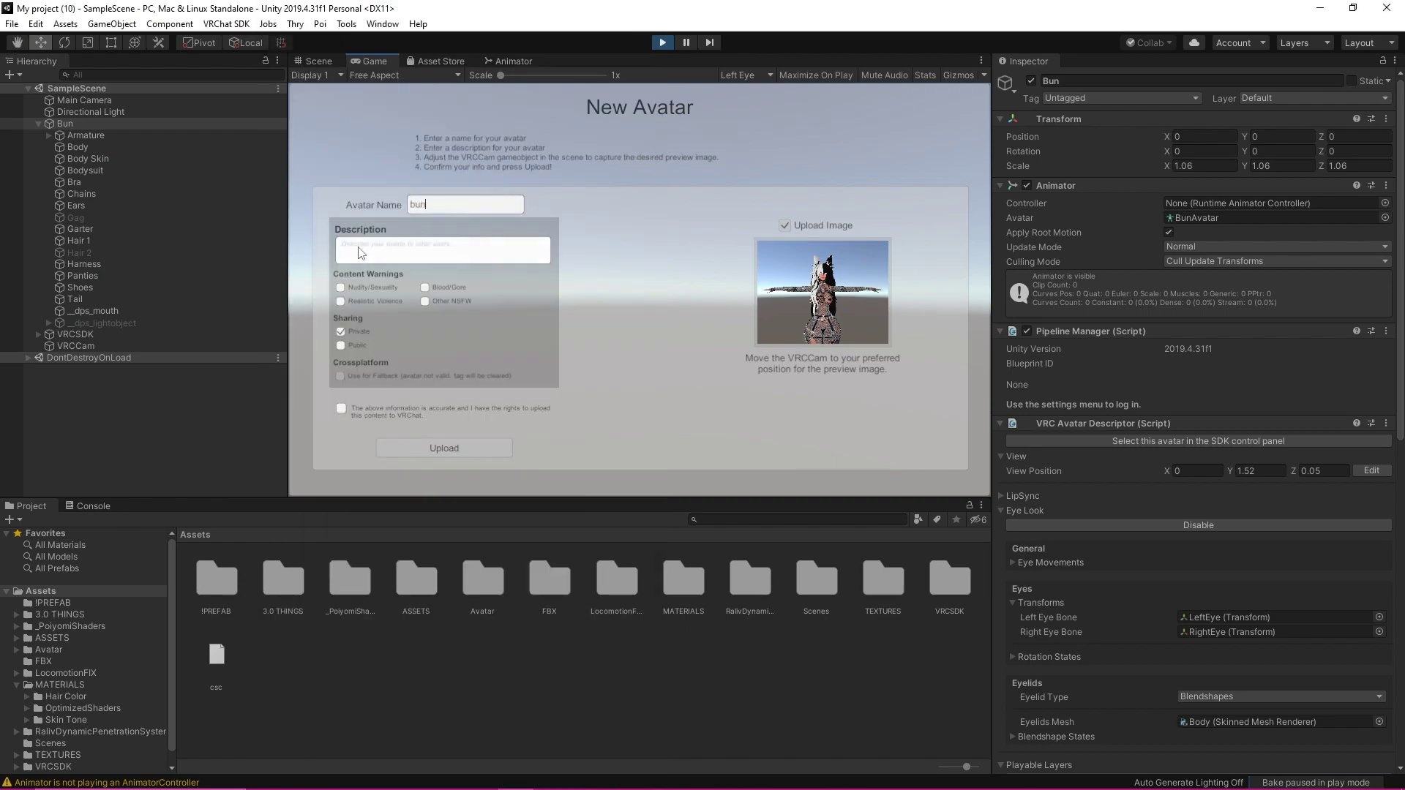
left_click(341, 409)
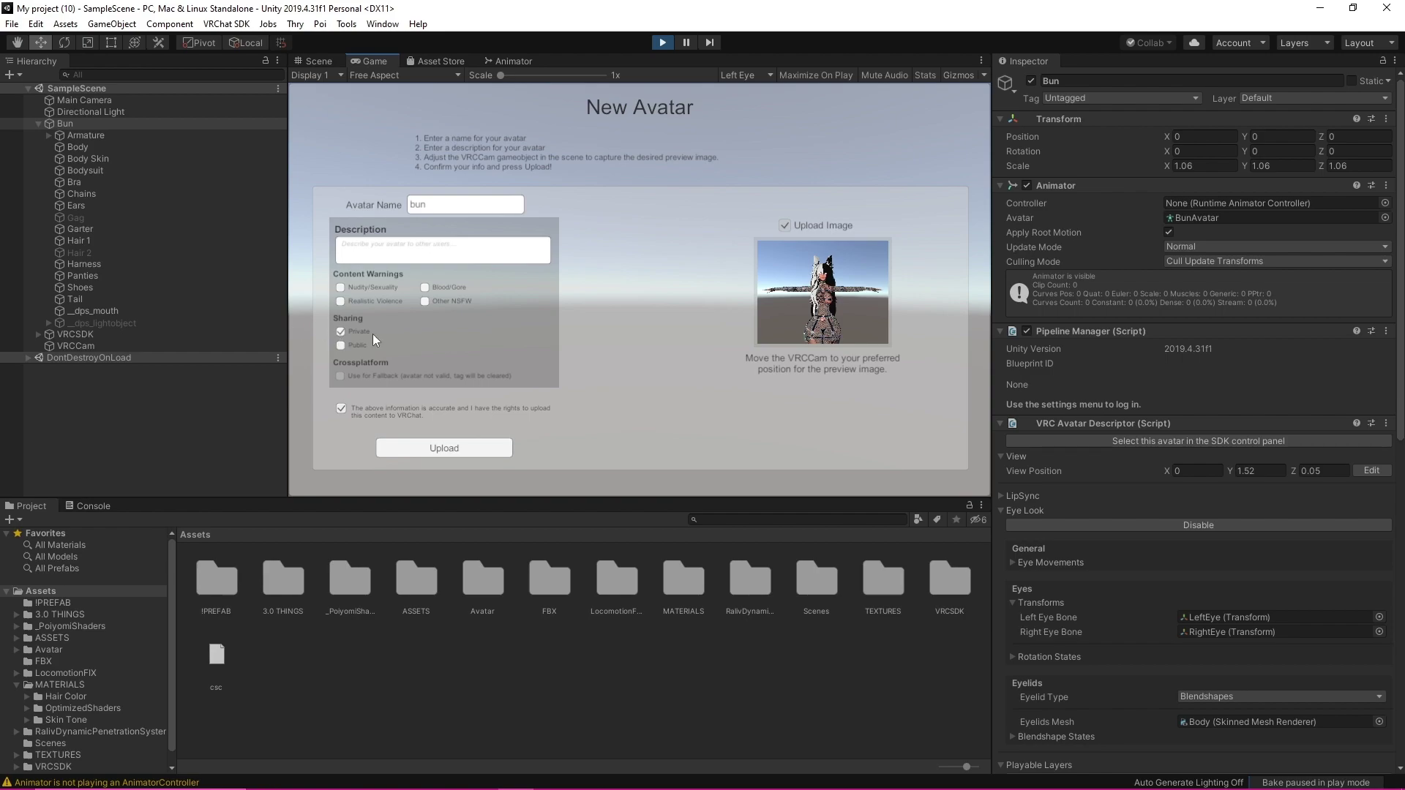
left_click(449, 452)
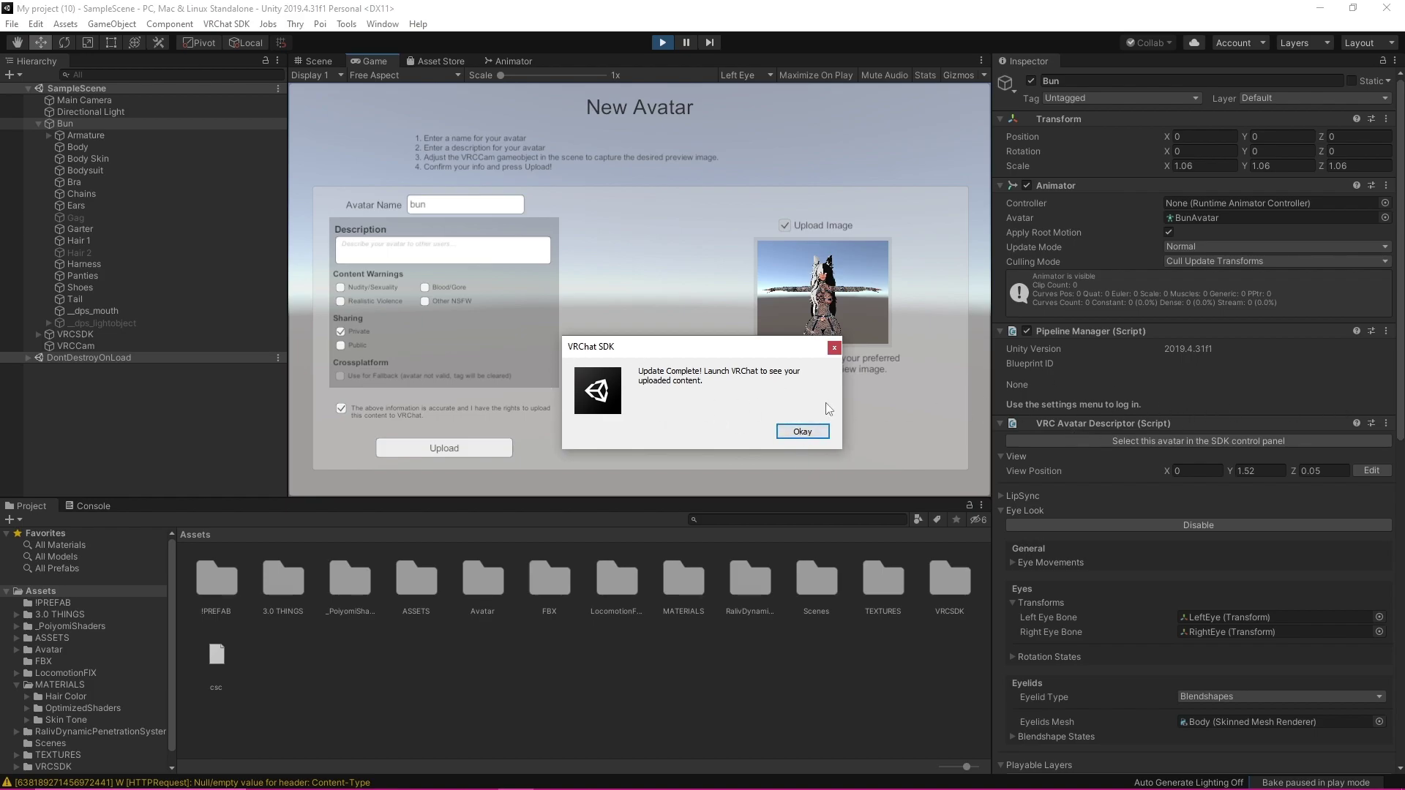
left_click(796, 430)
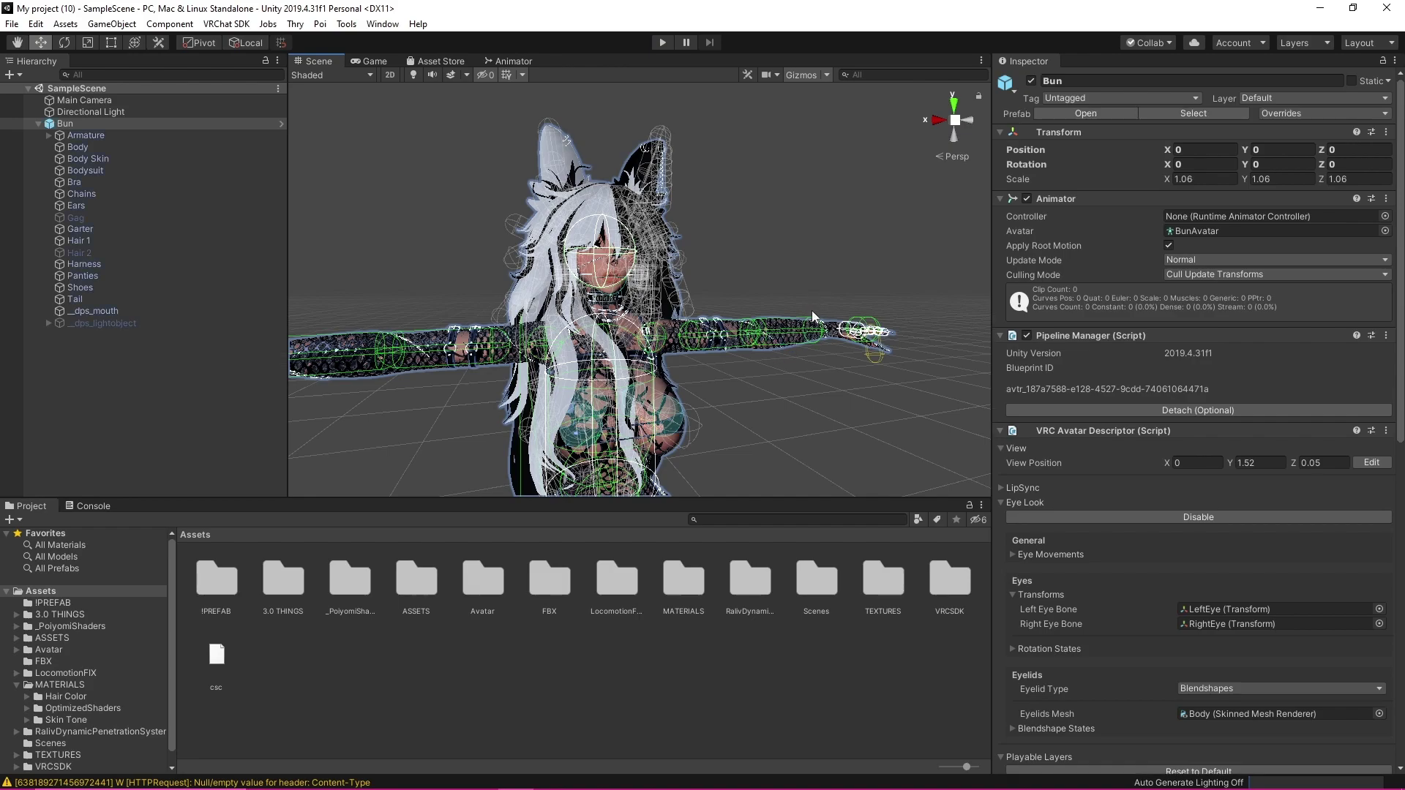
Deselect Bun and orbit the Scene view in closer to the avatar
left_click(866, 257)
right_click_drag(866, 257, 916, 395)
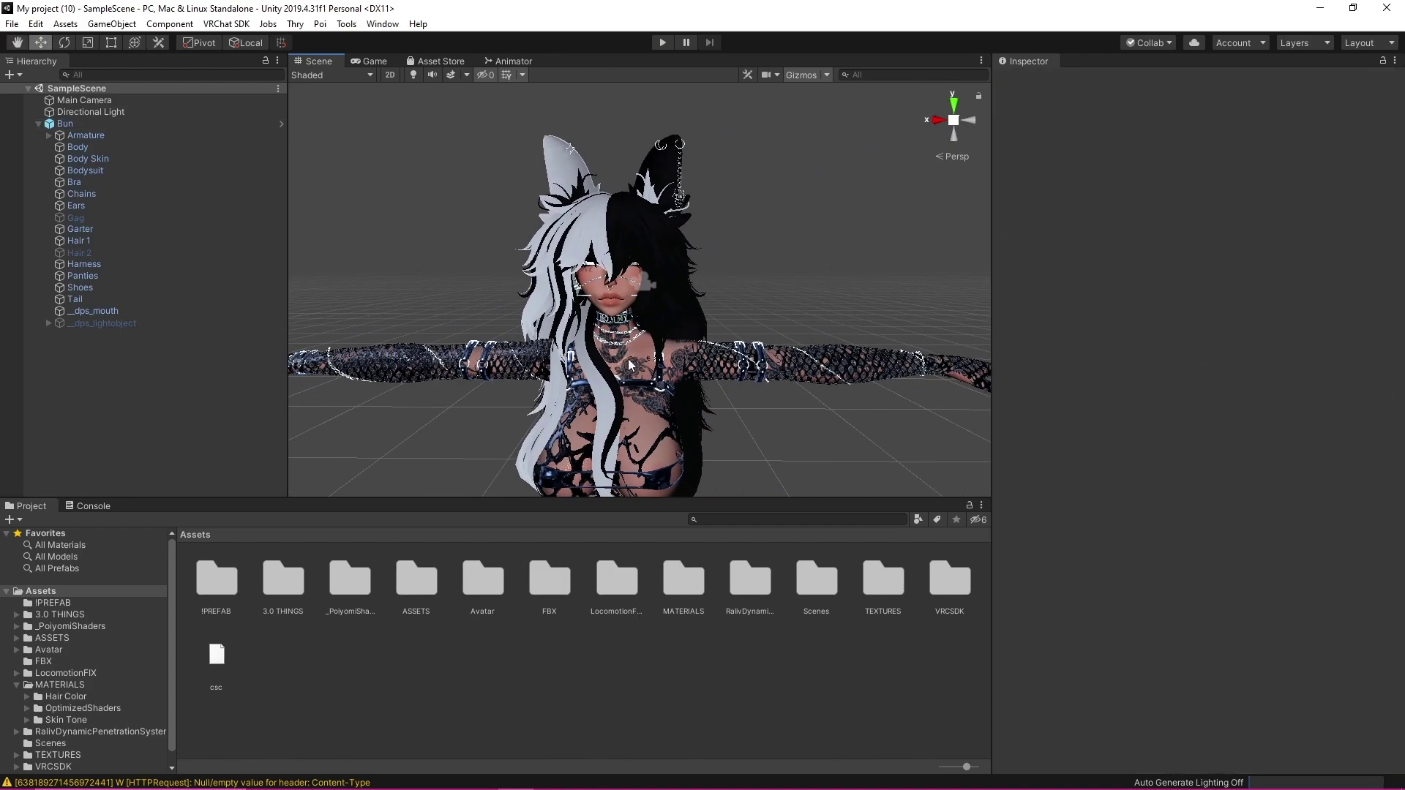
scroll(725, 341, "up", 2)
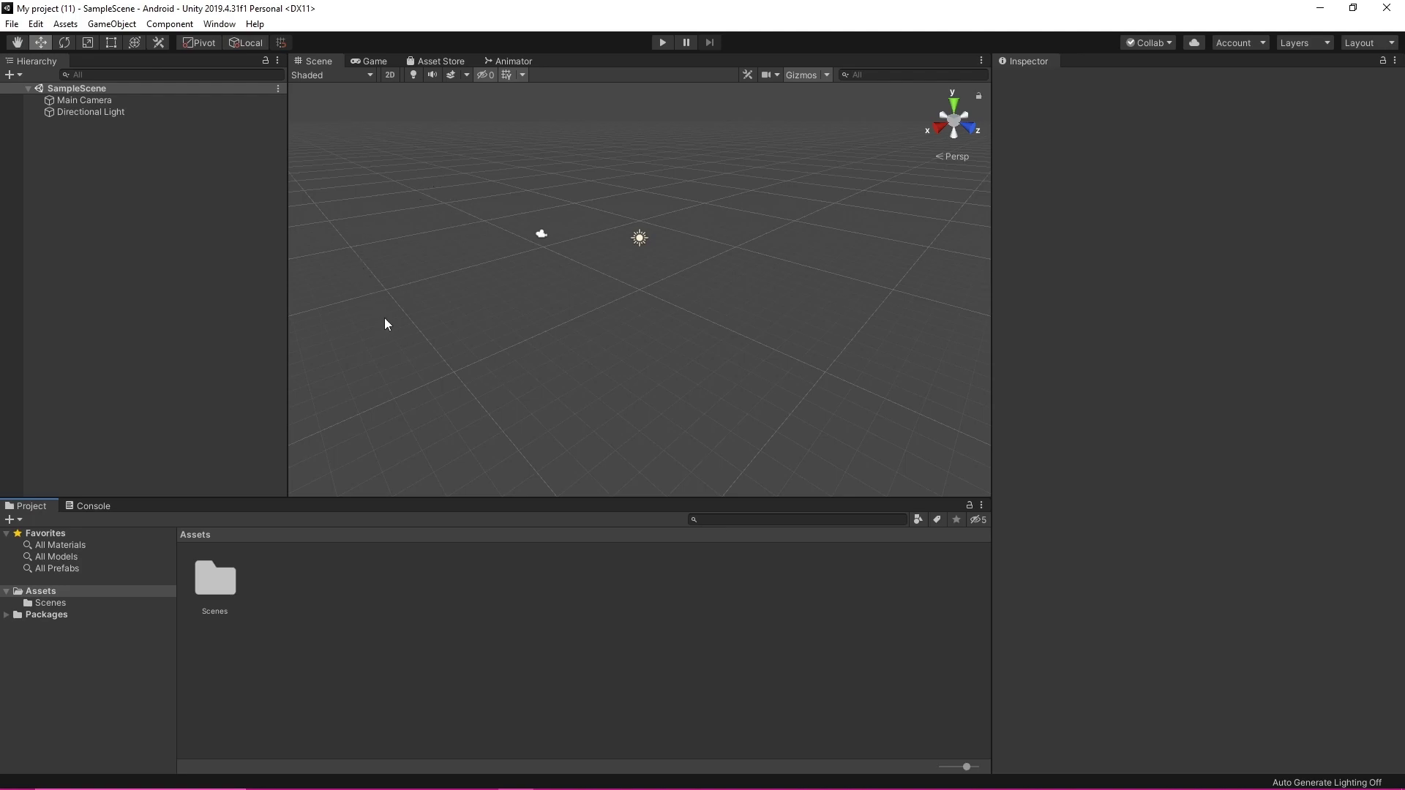
Compare PC, Mac & Linux Standalone and Android in Build Settings, leaving Android selected
left_click(12, 24)
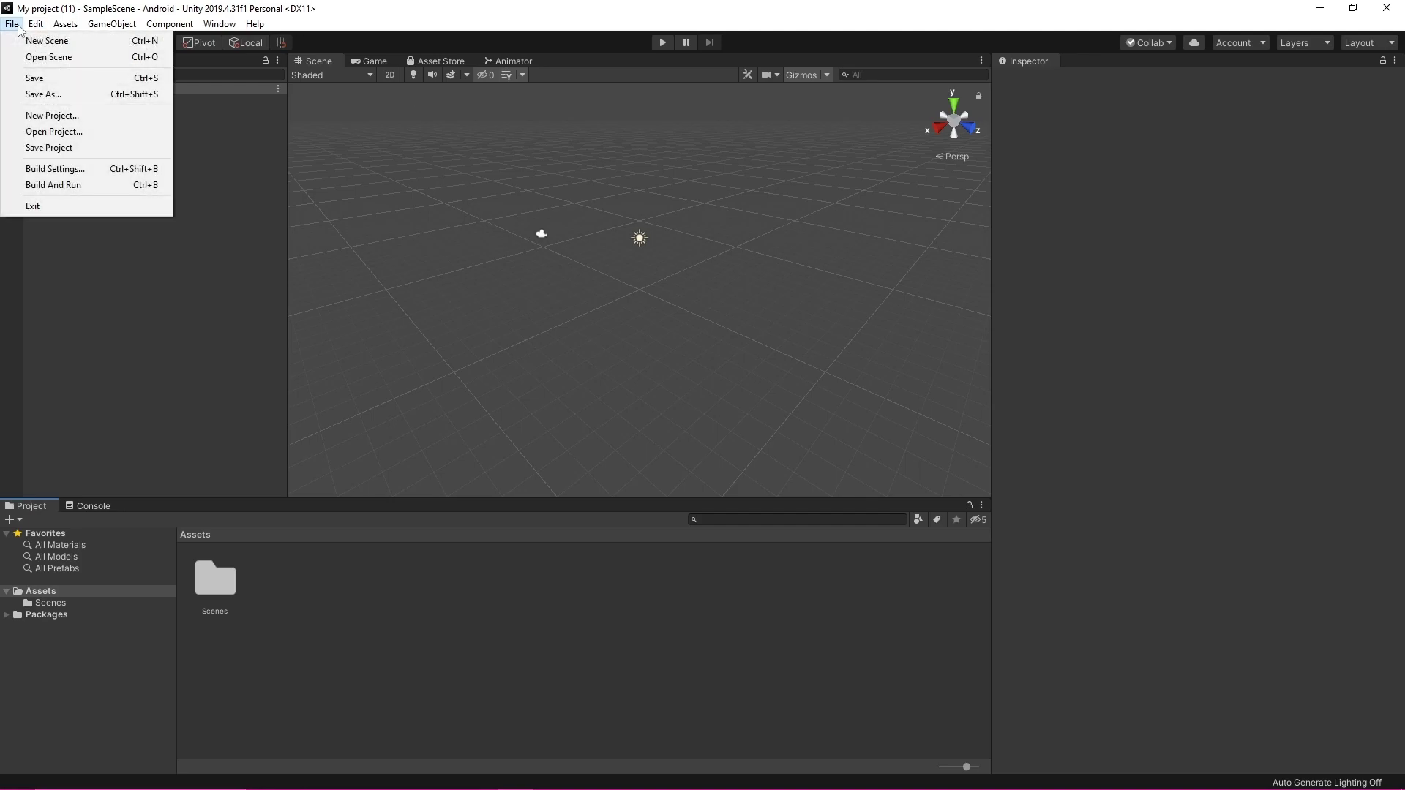
left_click(36, 172)
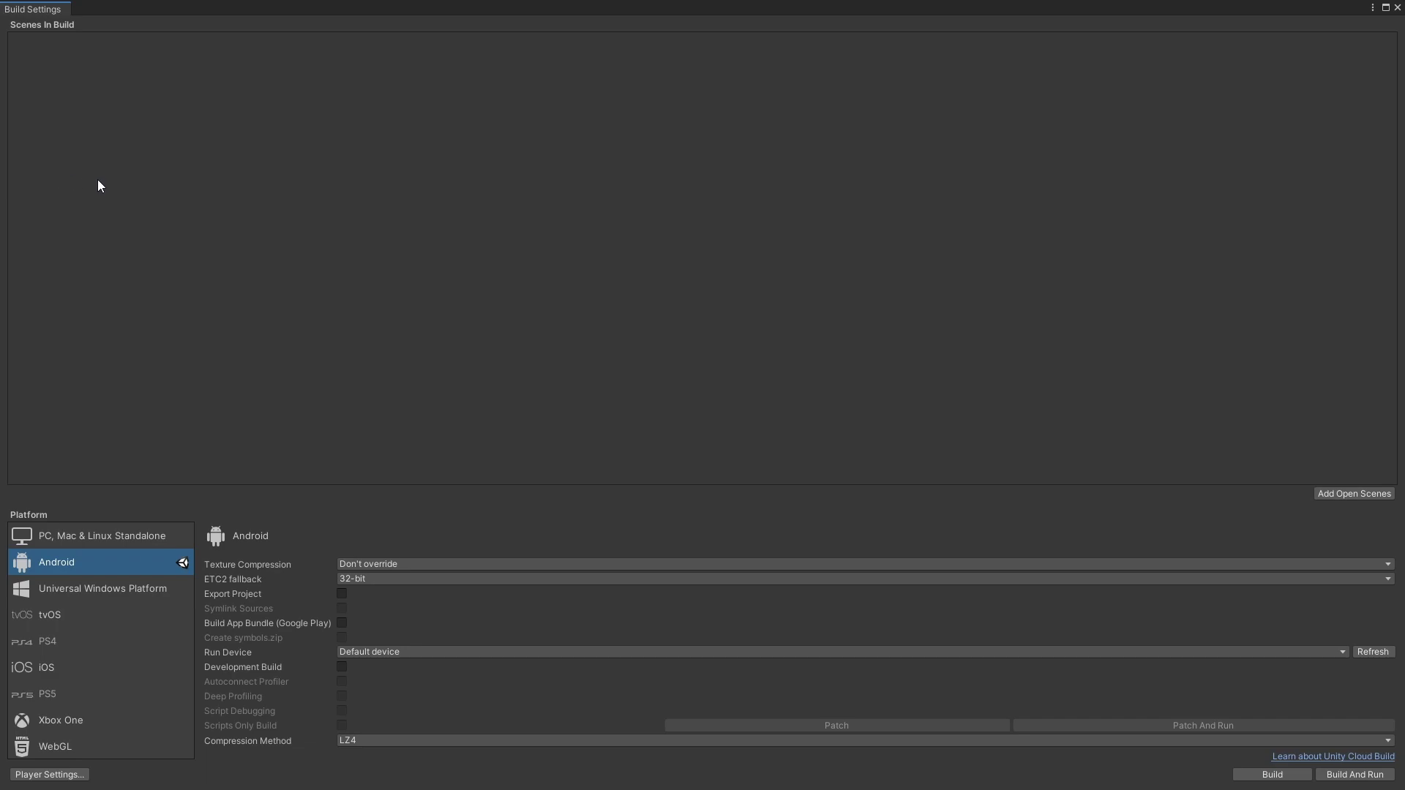
left_click(87, 537)
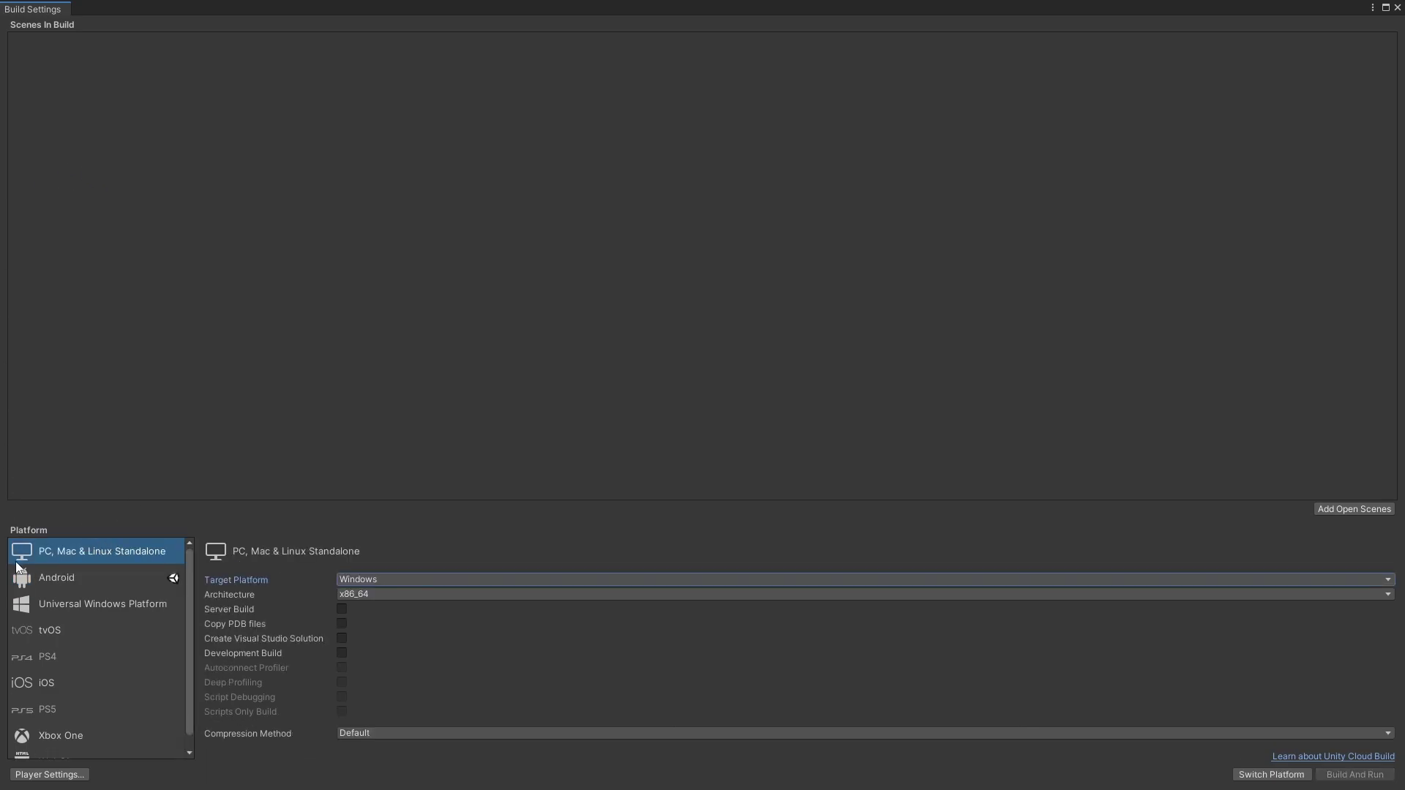
left_click(88, 578)
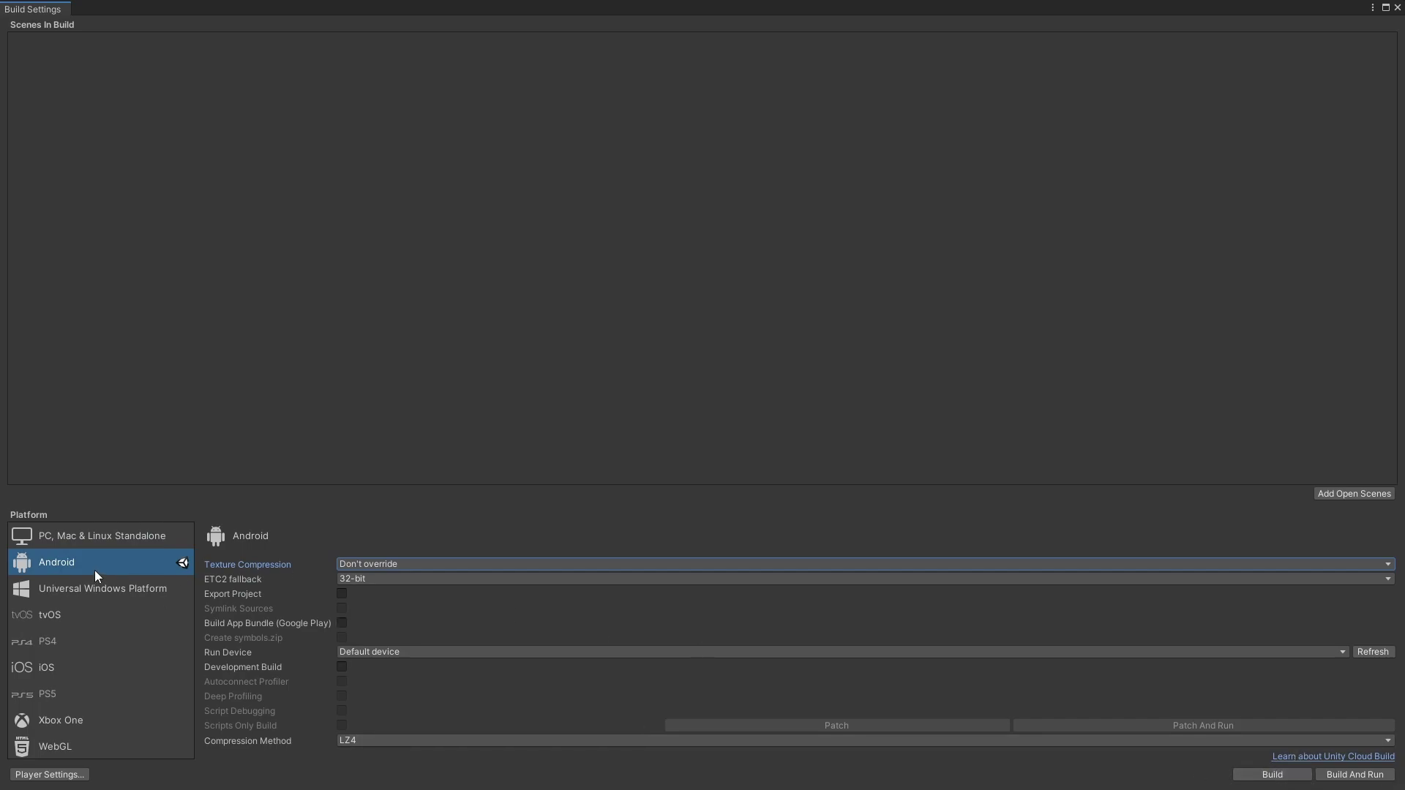
left_click(162, 538)
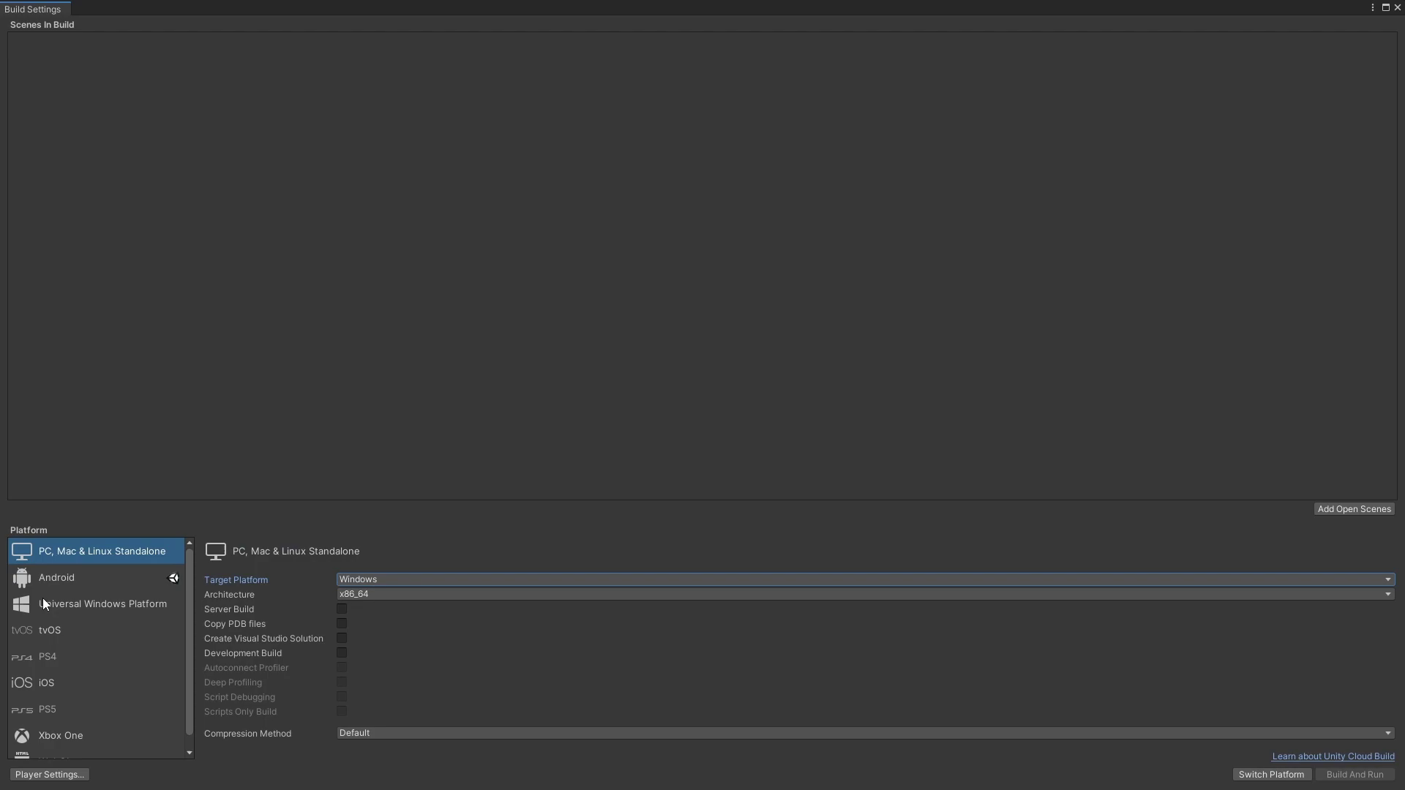
left_click(45, 578)
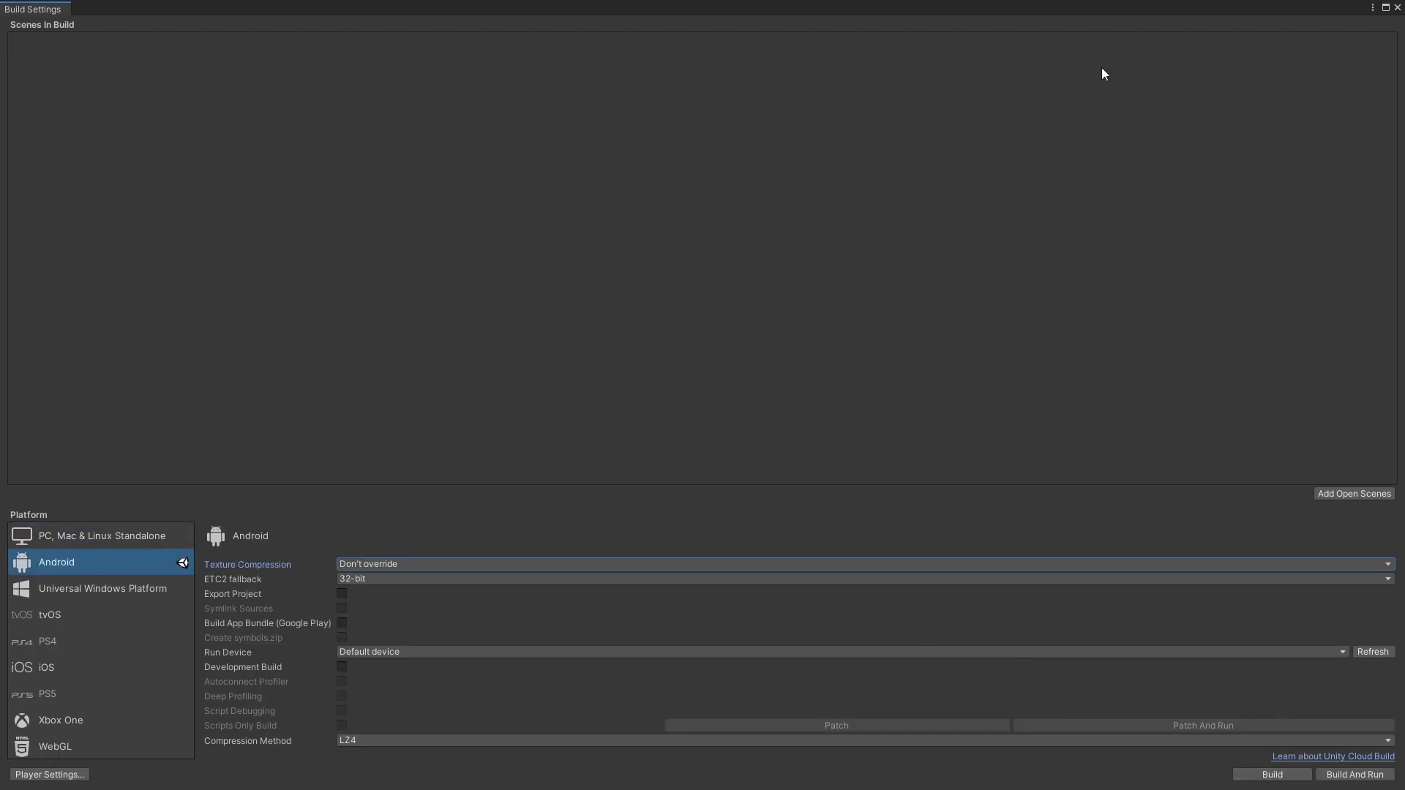
Import the VRCSDK3 avatar .unitypackage into the project
left_click(1396, 8)
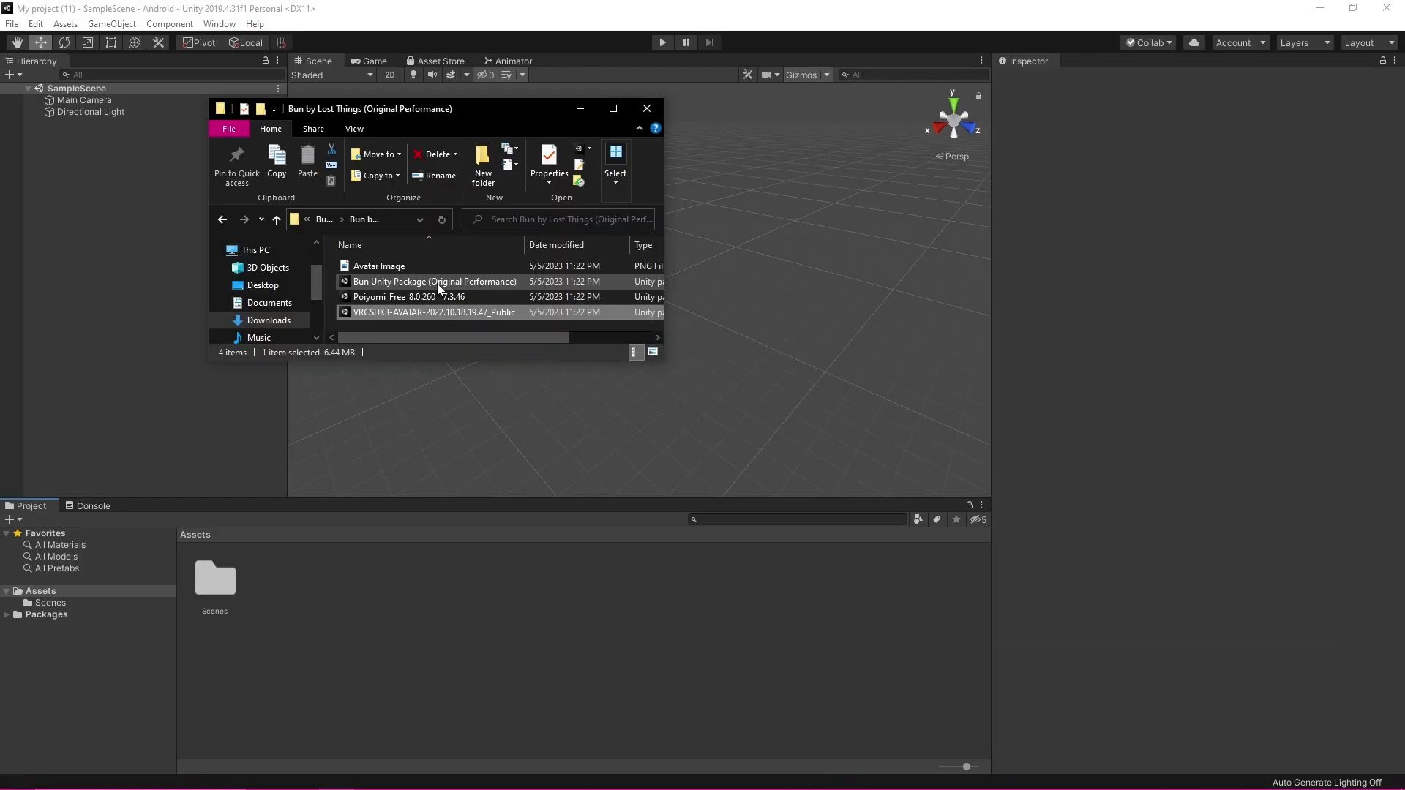
double_click(362, 312)
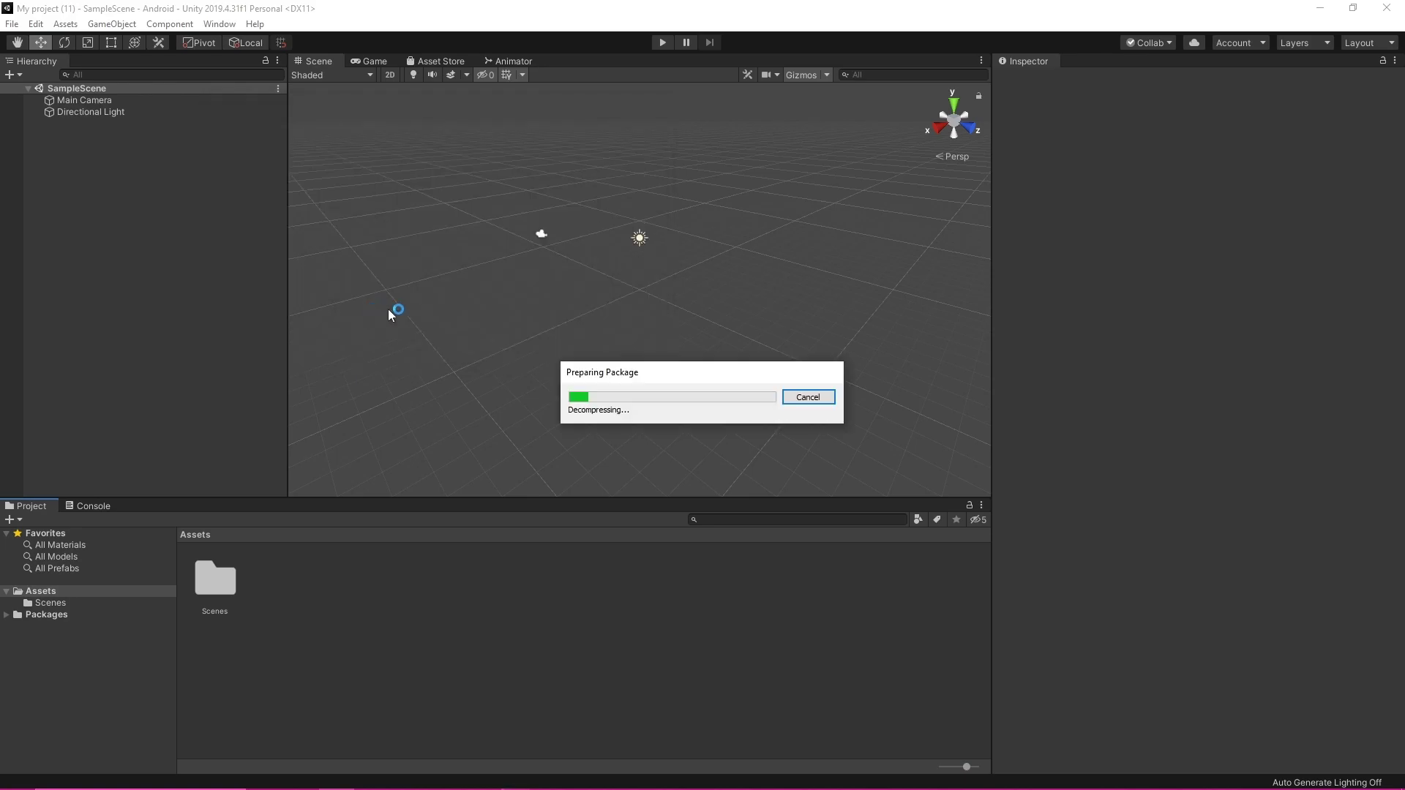
left_click(268, 416)
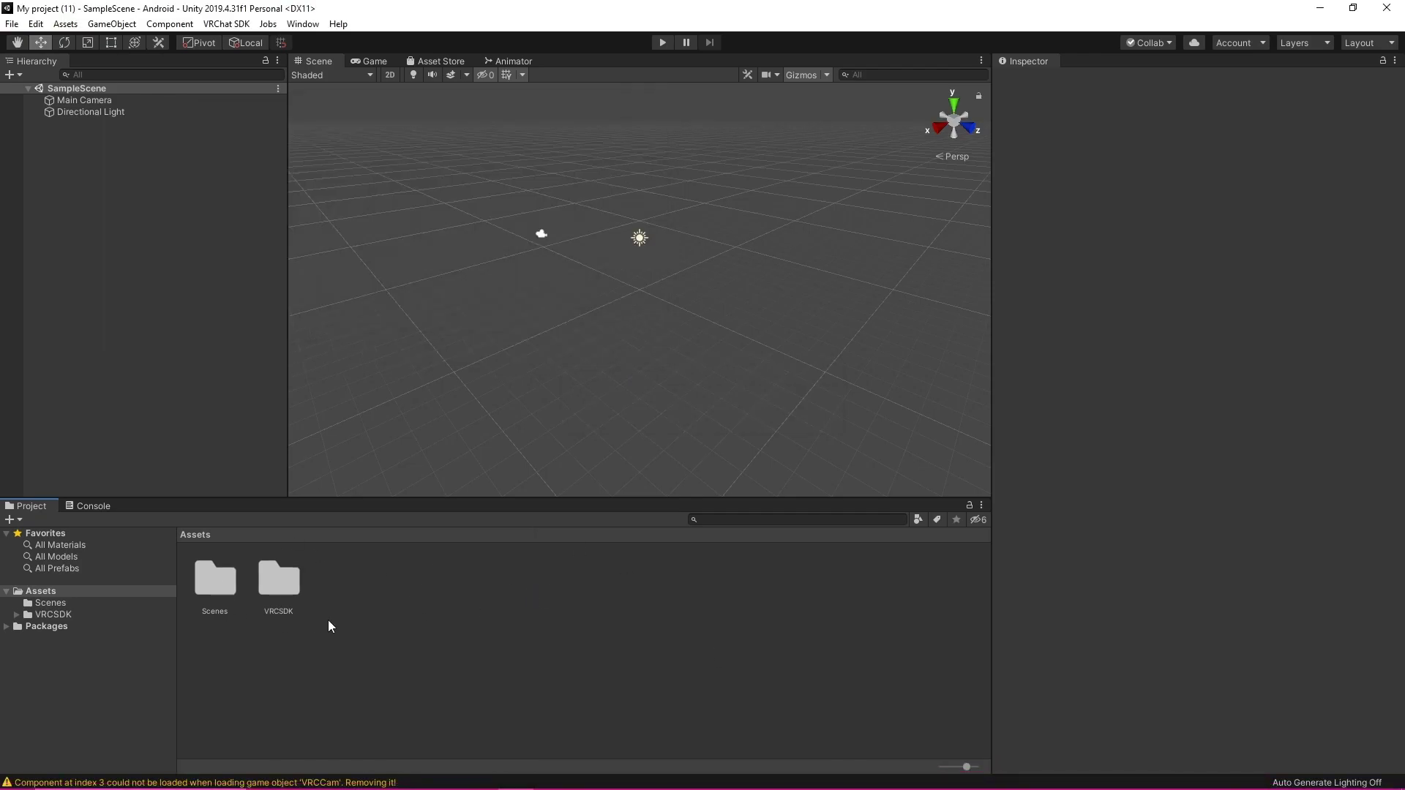
Import the VRCQuestTools-v1.10.1 package into the project
left_click(338, 777)
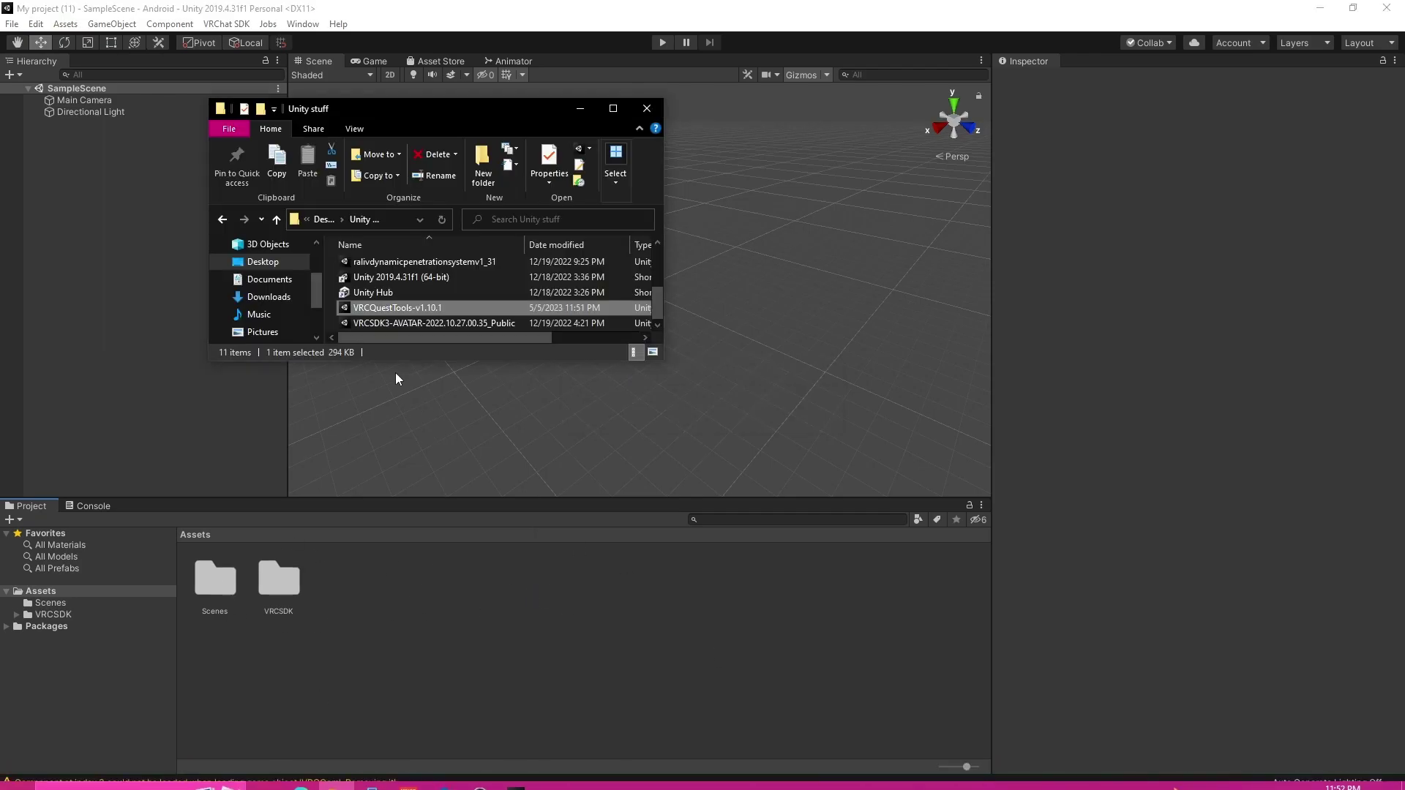
double_click(430, 310)
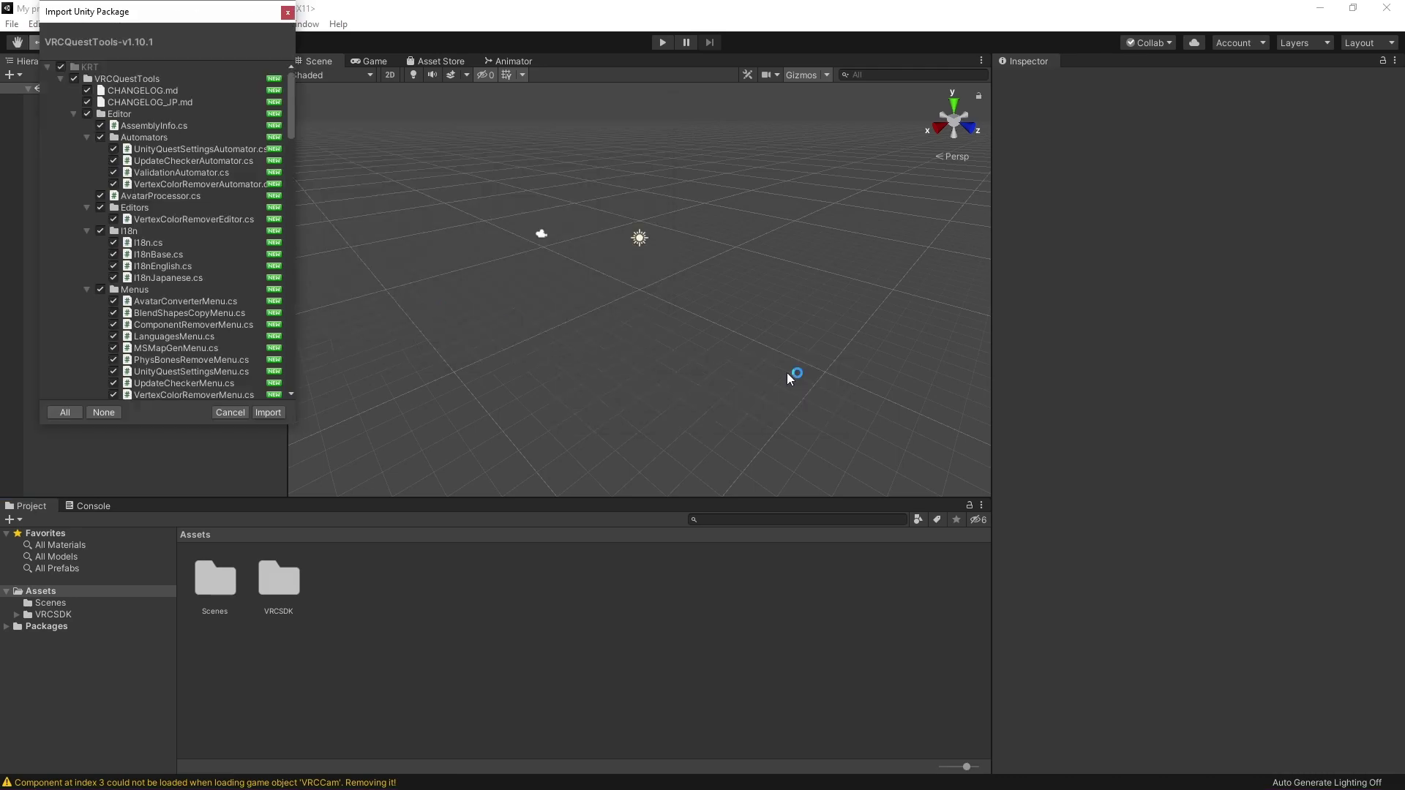
left_click(267, 412)
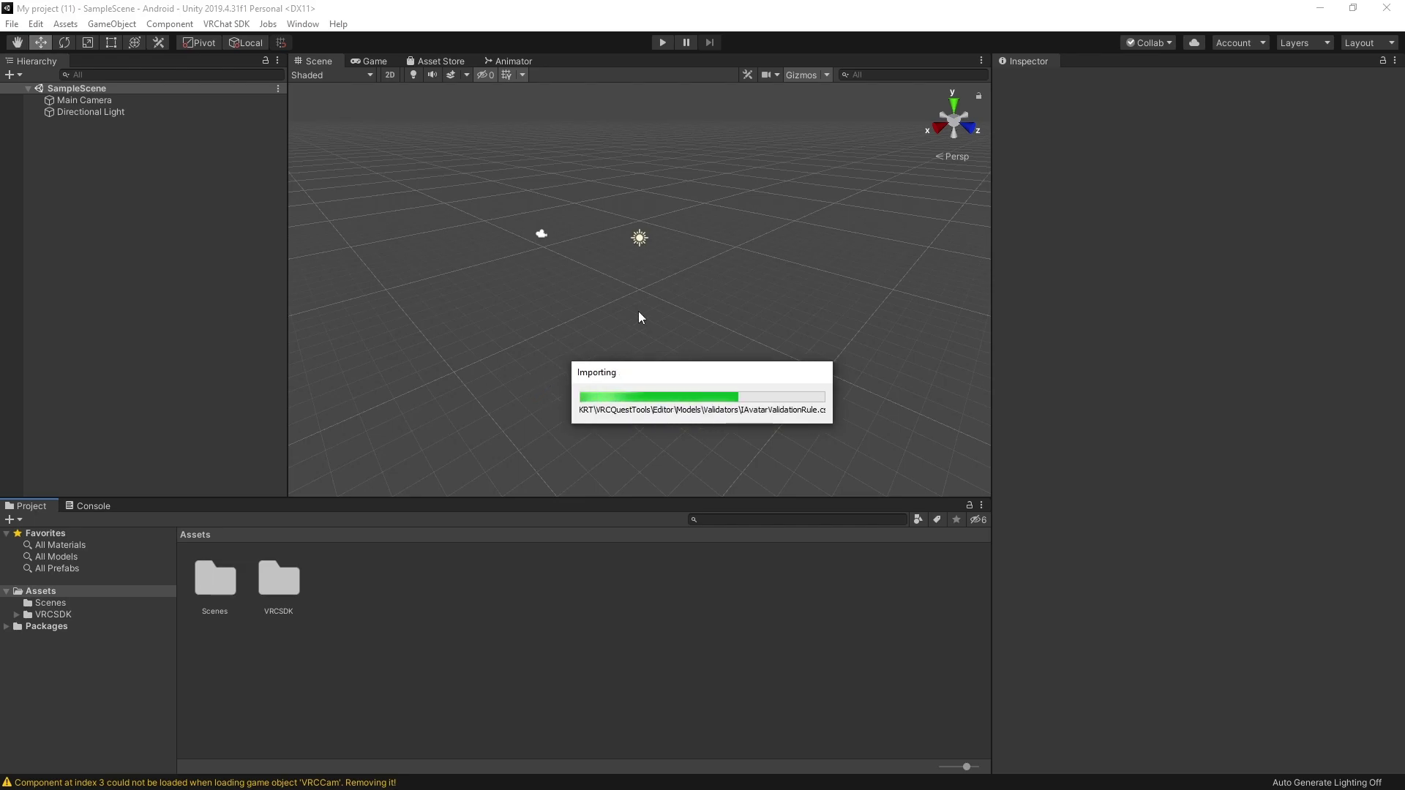
Import the Bun Unity Package from Downloads > Bun by Lost Things
key("alt+Tab")
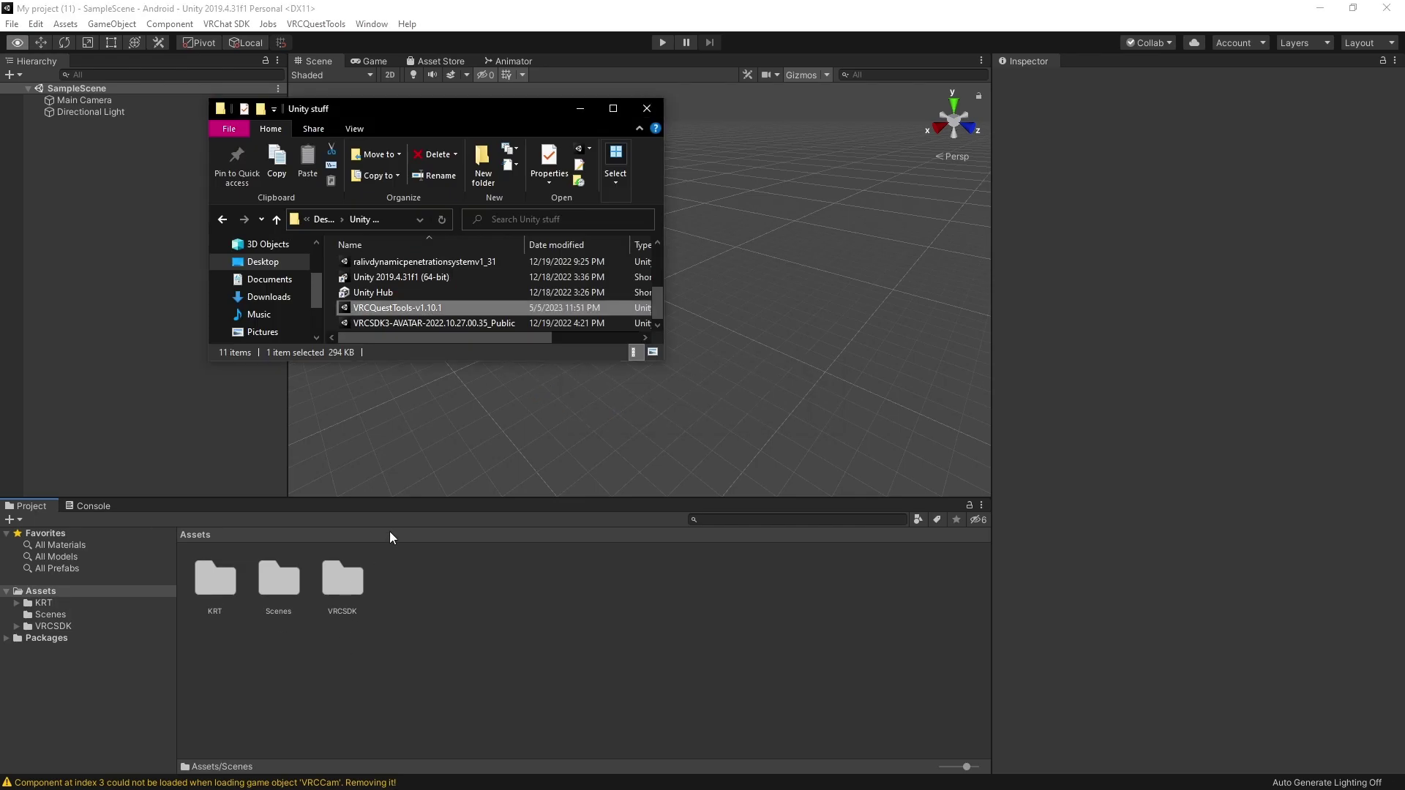
left_click(264, 296)
double_click(406, 286)
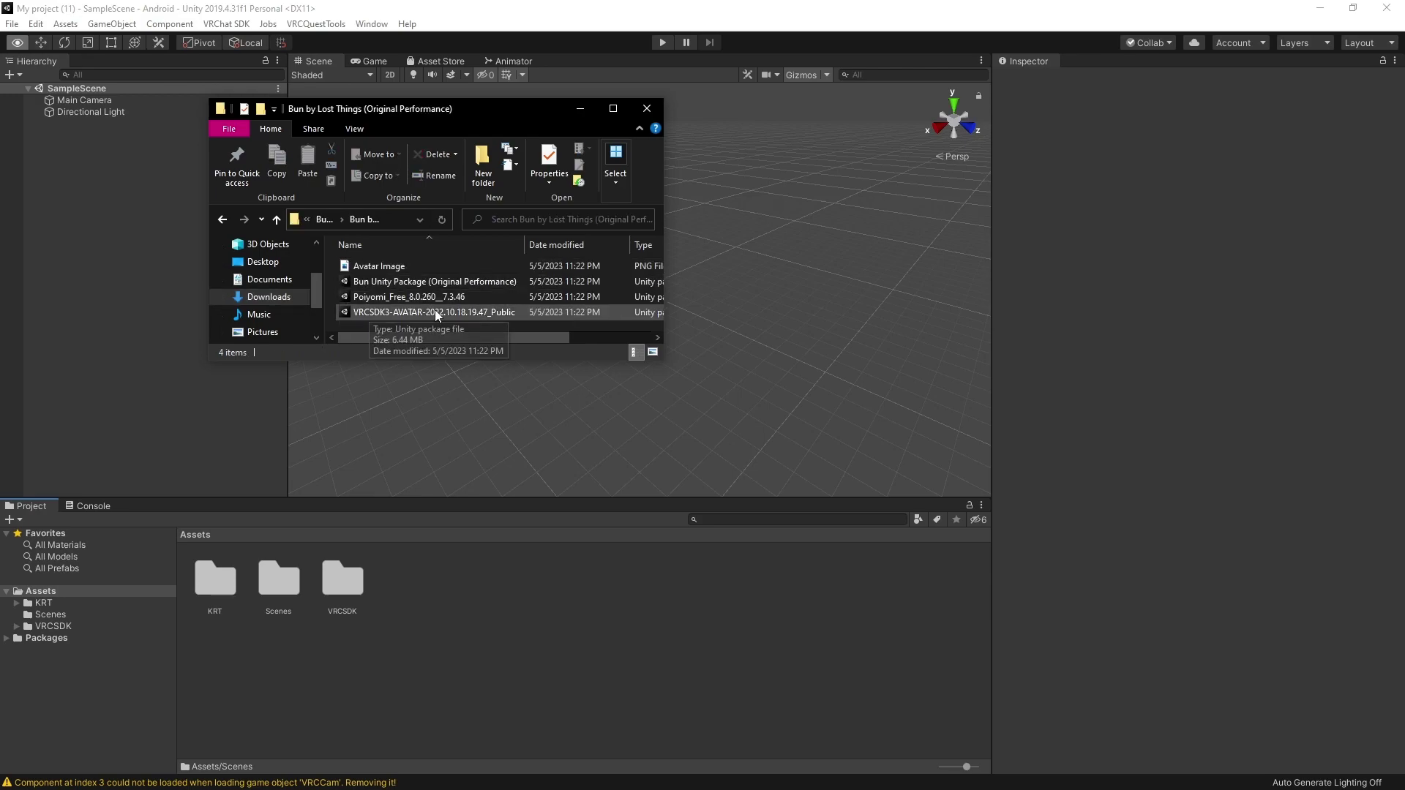
double_click(388, 283)
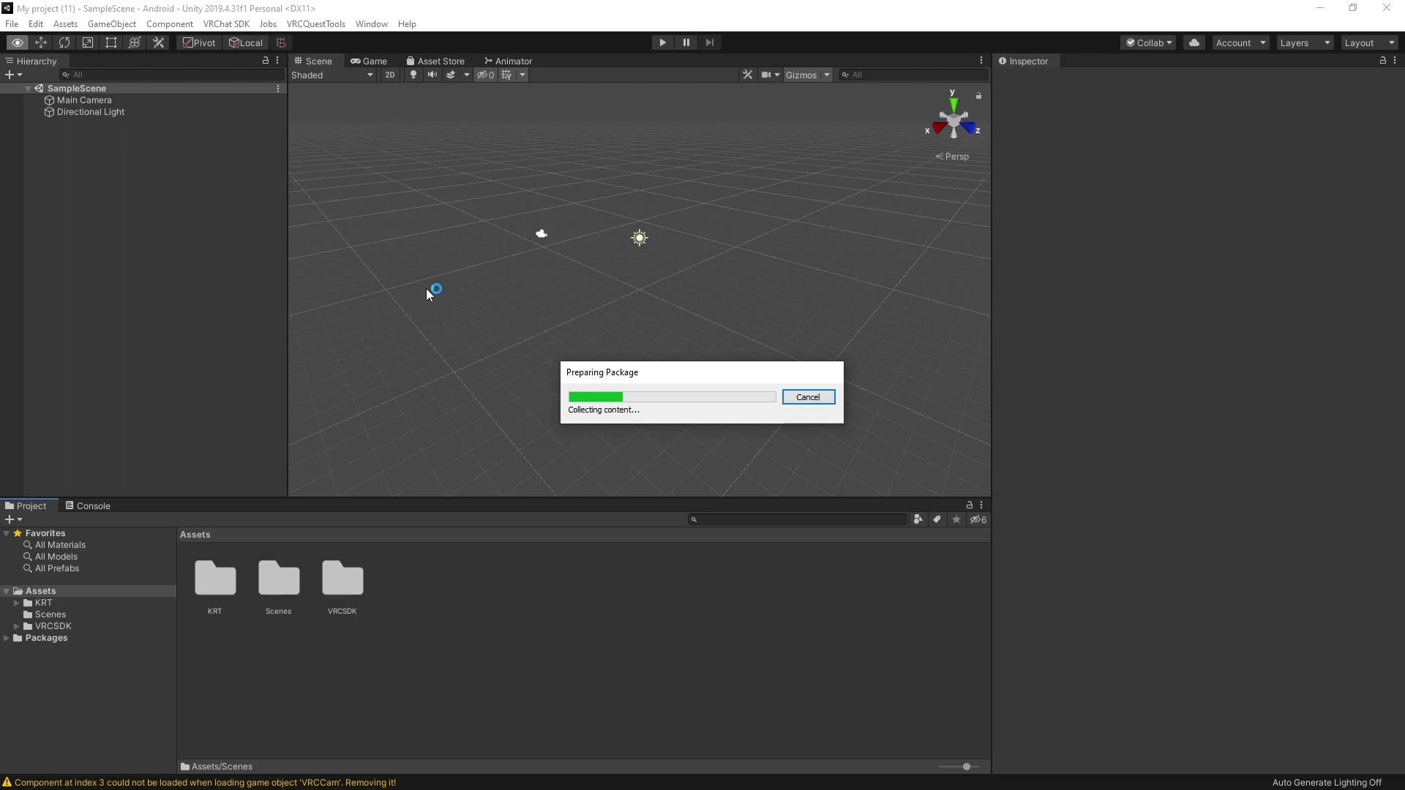
left_click(268, 413)
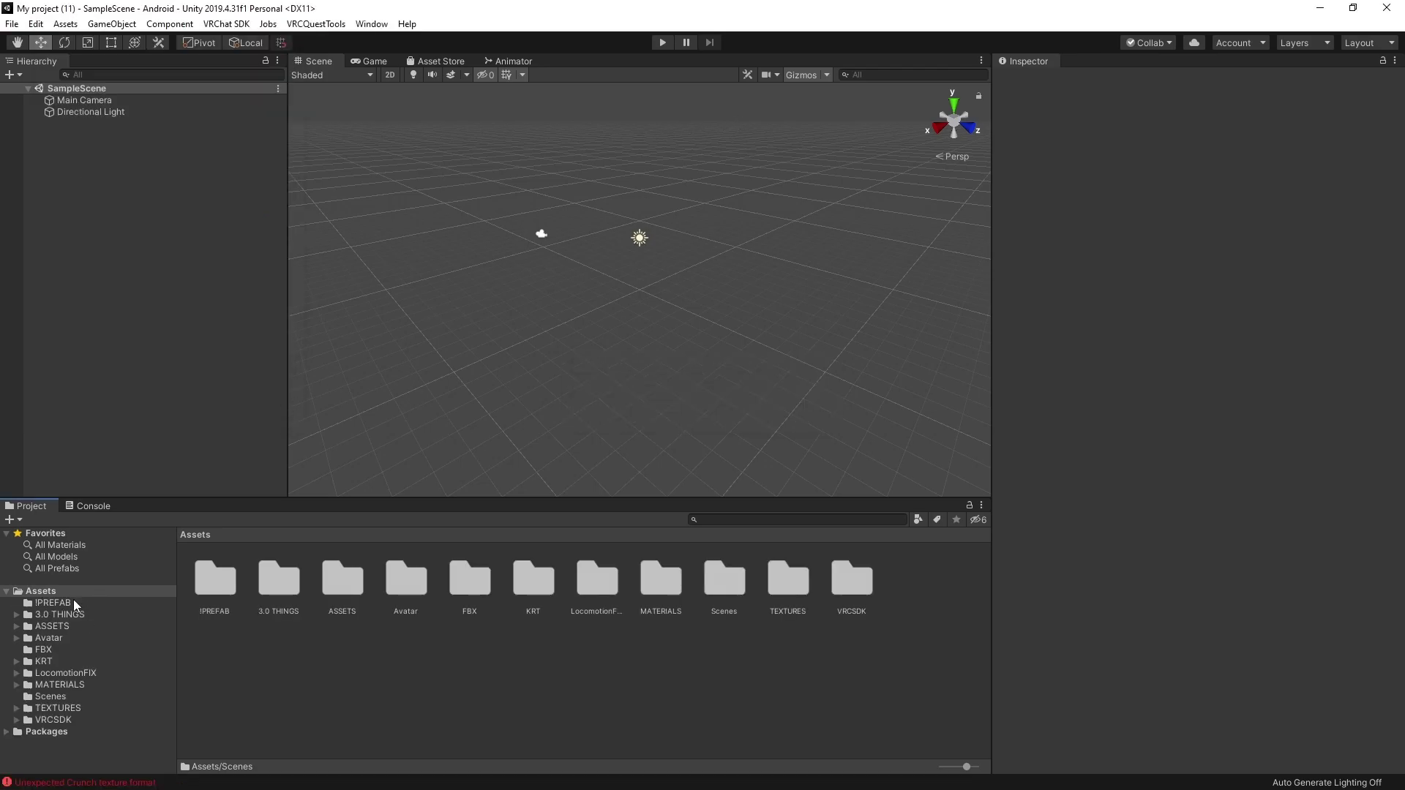
Drag the Bun prefab from Assets/!PREFAB into the Scene view and orbit around it
left_click(73, 600)
left_click(213, 593)
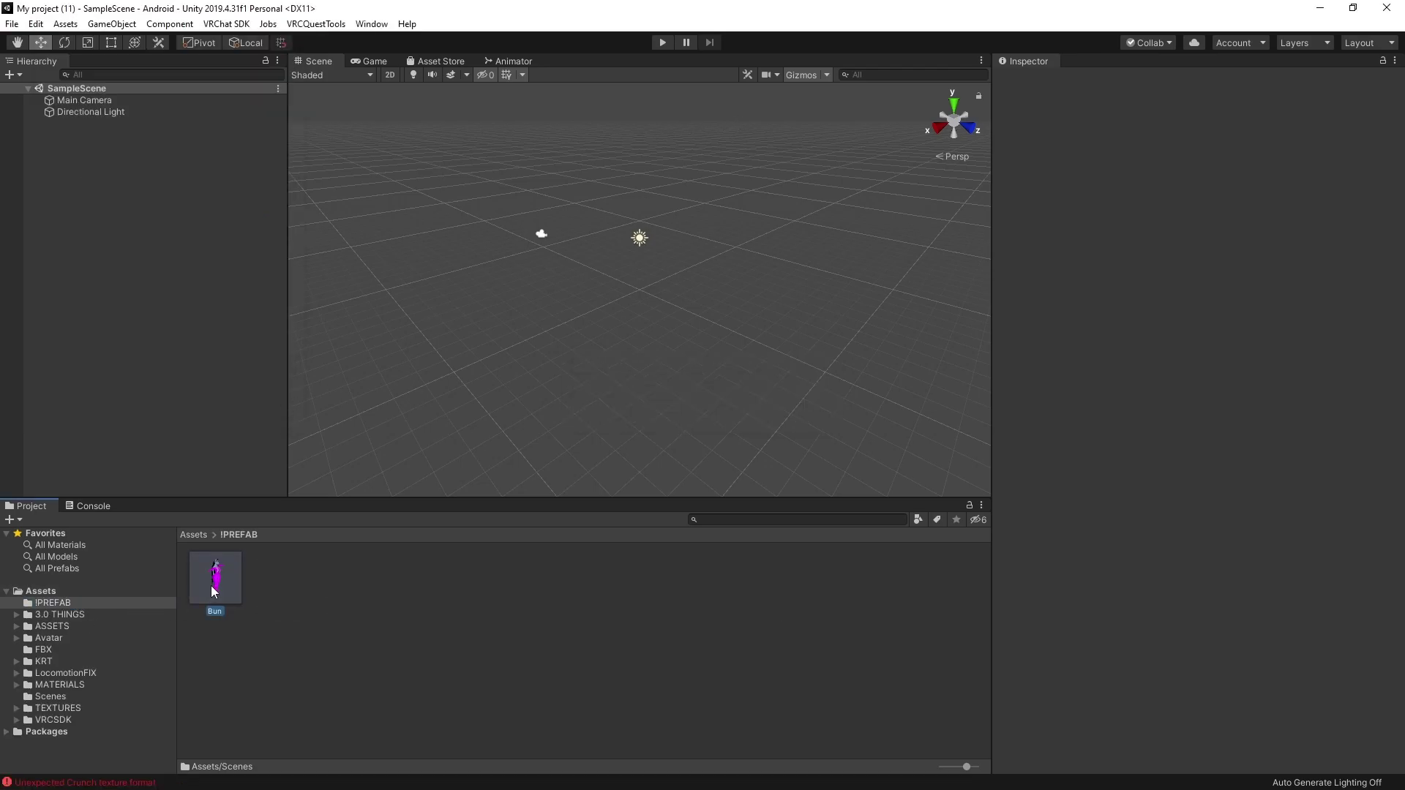
left_click_drag(124, 263, 651, 234)
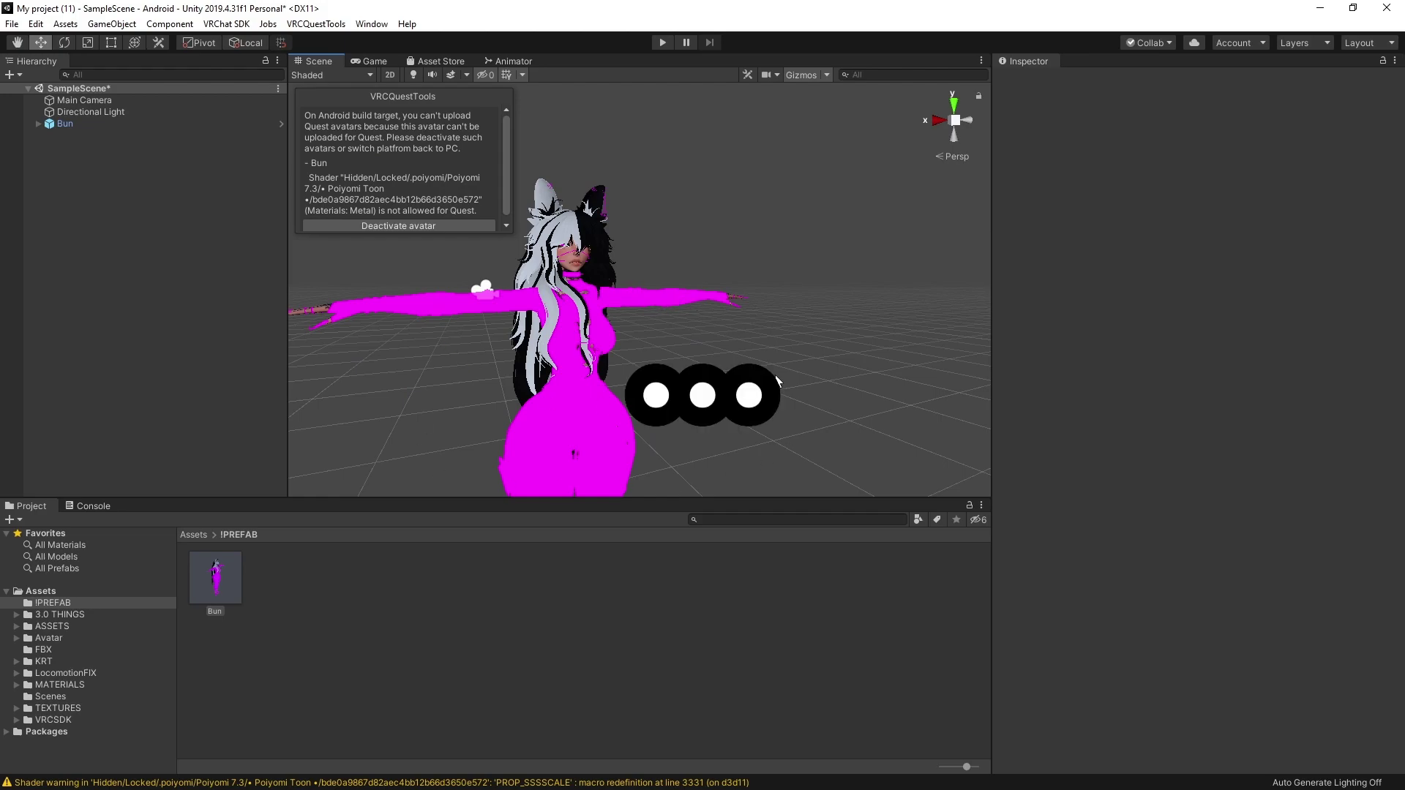
left_click_drag(733, 335, 822, 353, "alt")
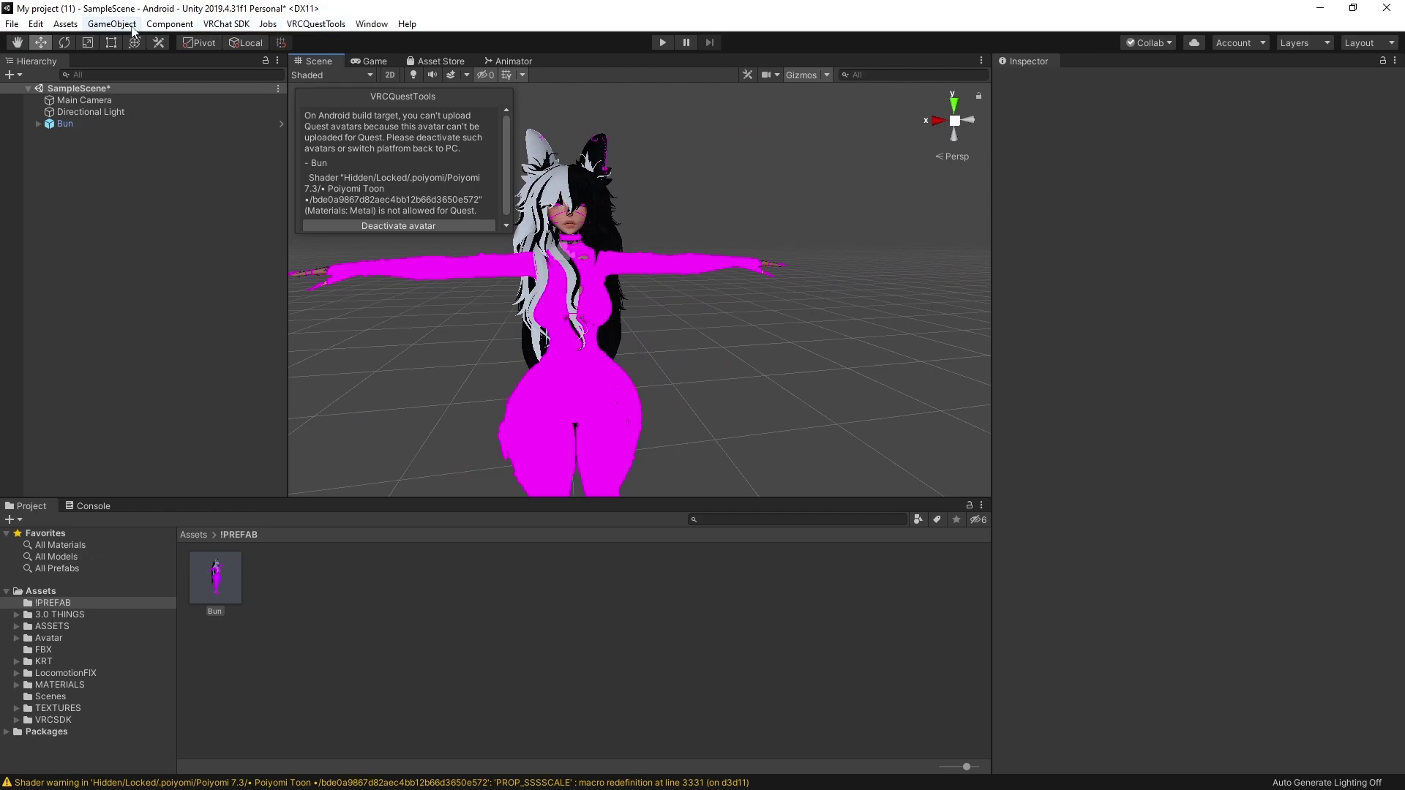
Convert Bun for Quest with VRCQuestTools and acknowledge both completion messages
left_click(315, 24)
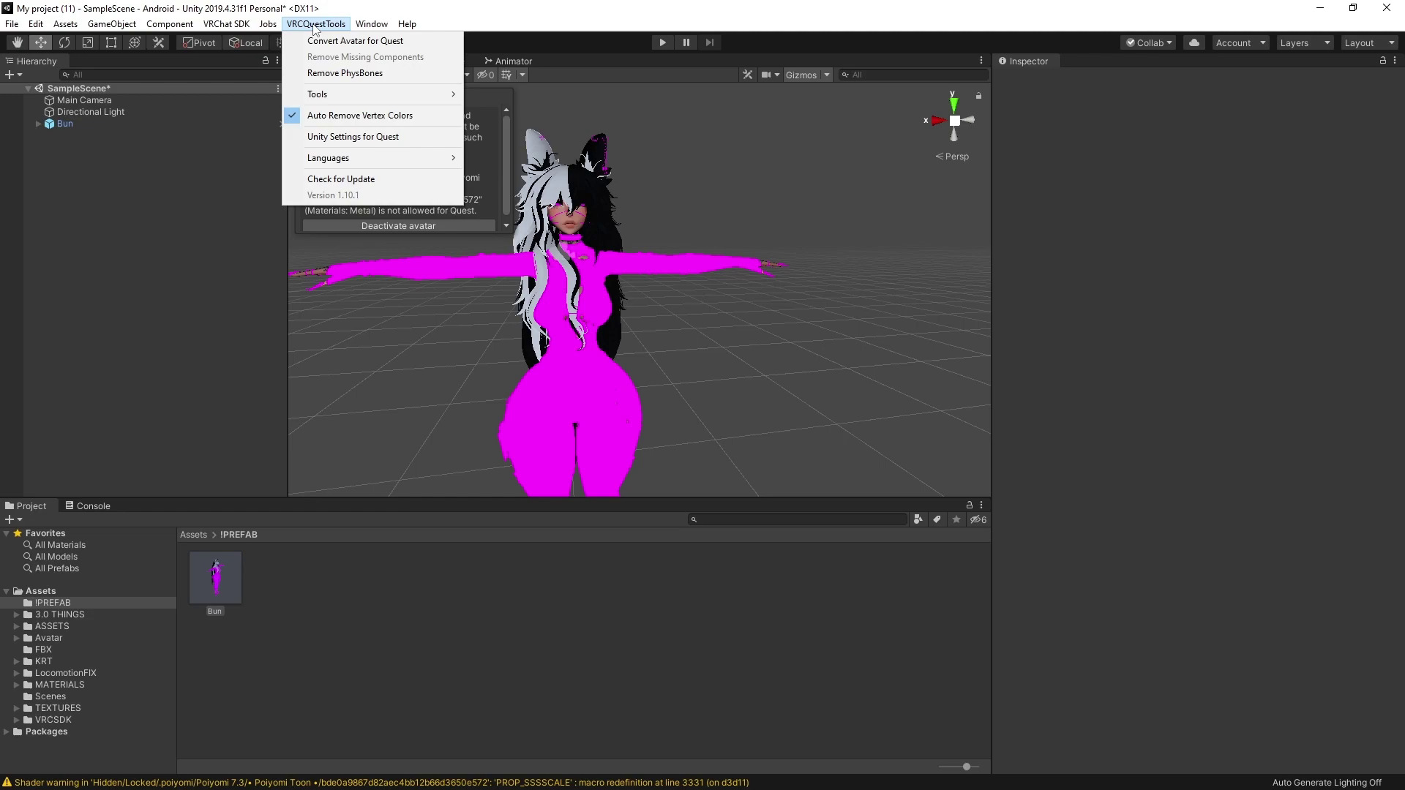
left_click(362, 41)
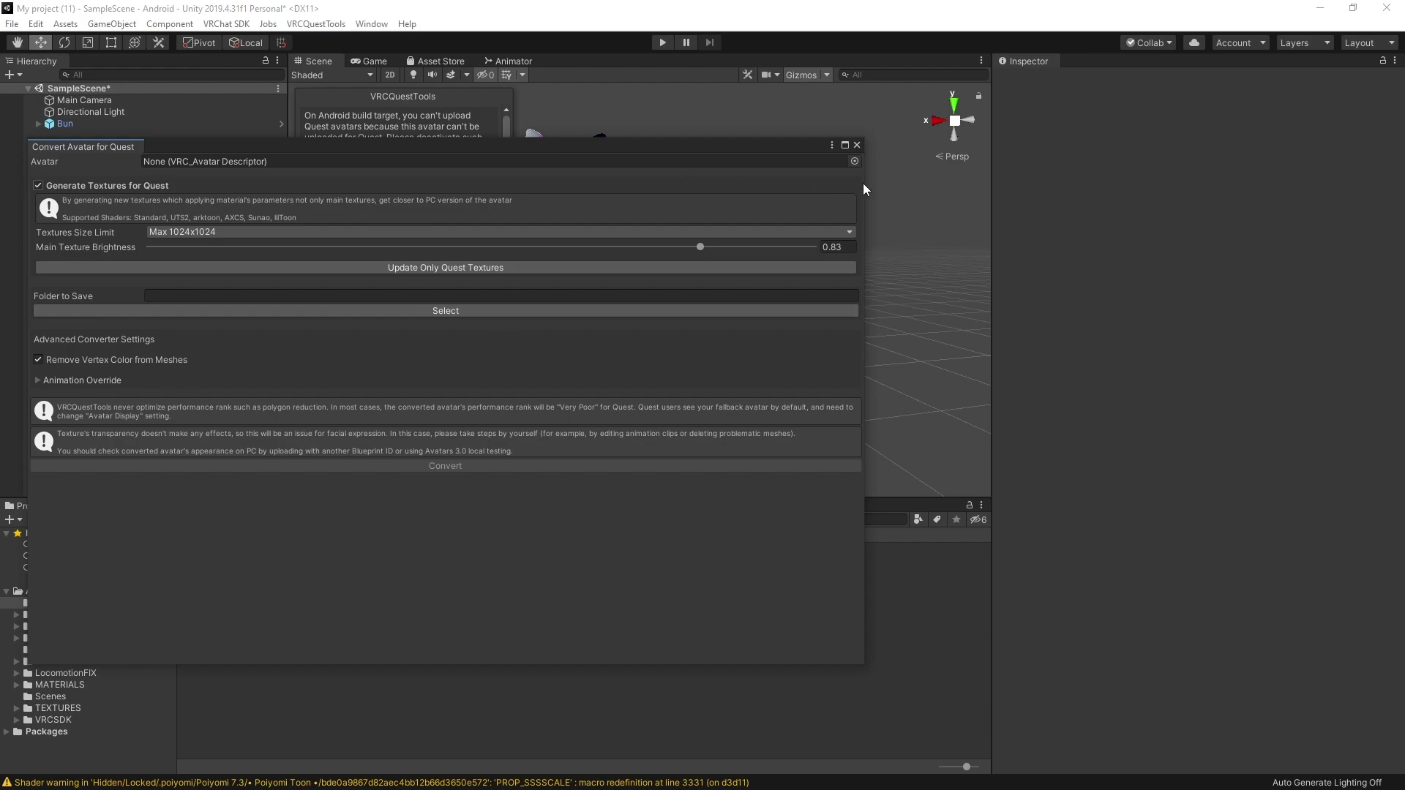
left_click(854, 161)
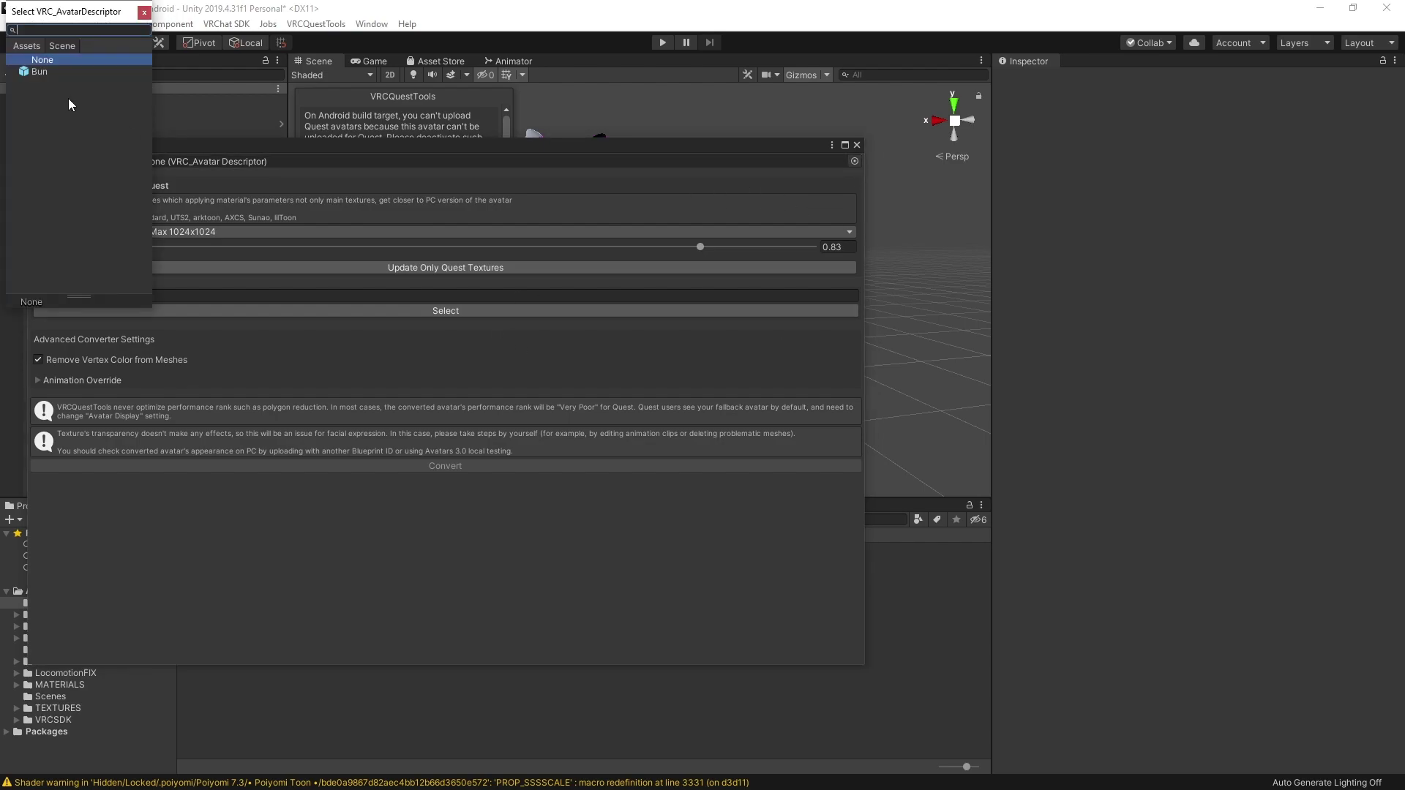
left_click(40, 71)
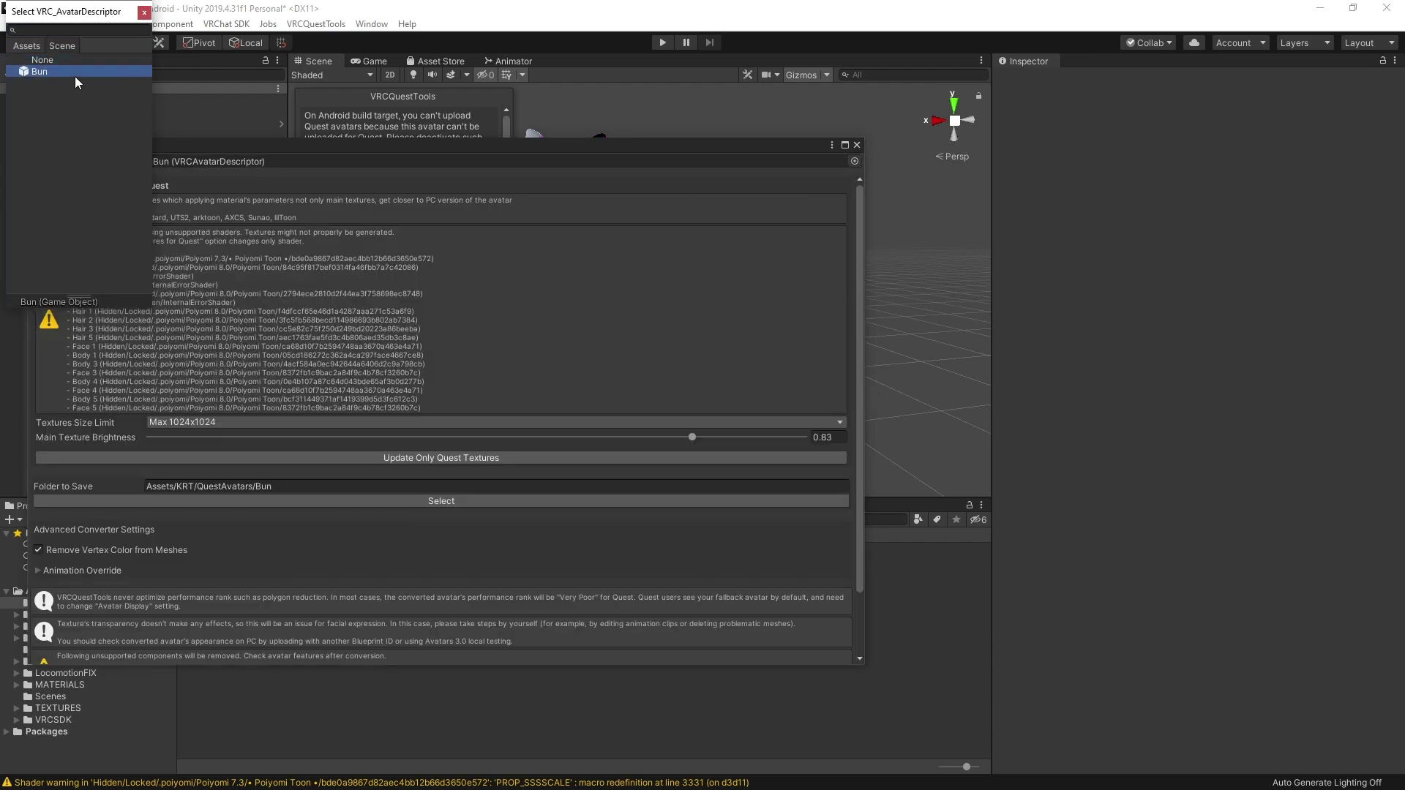
left_click(144, 13)
scroll(355, 316, "down", 3)
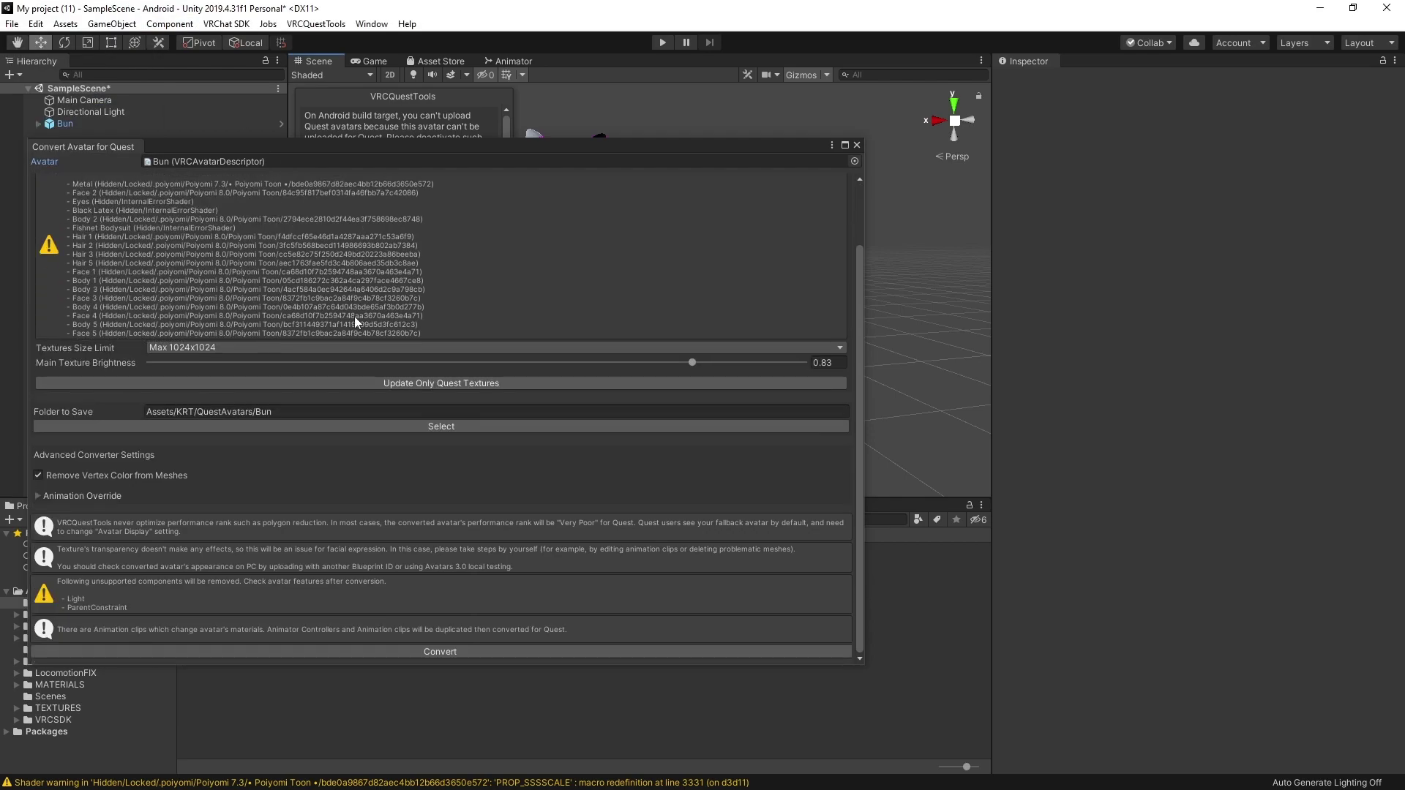
left_click(459, 651)
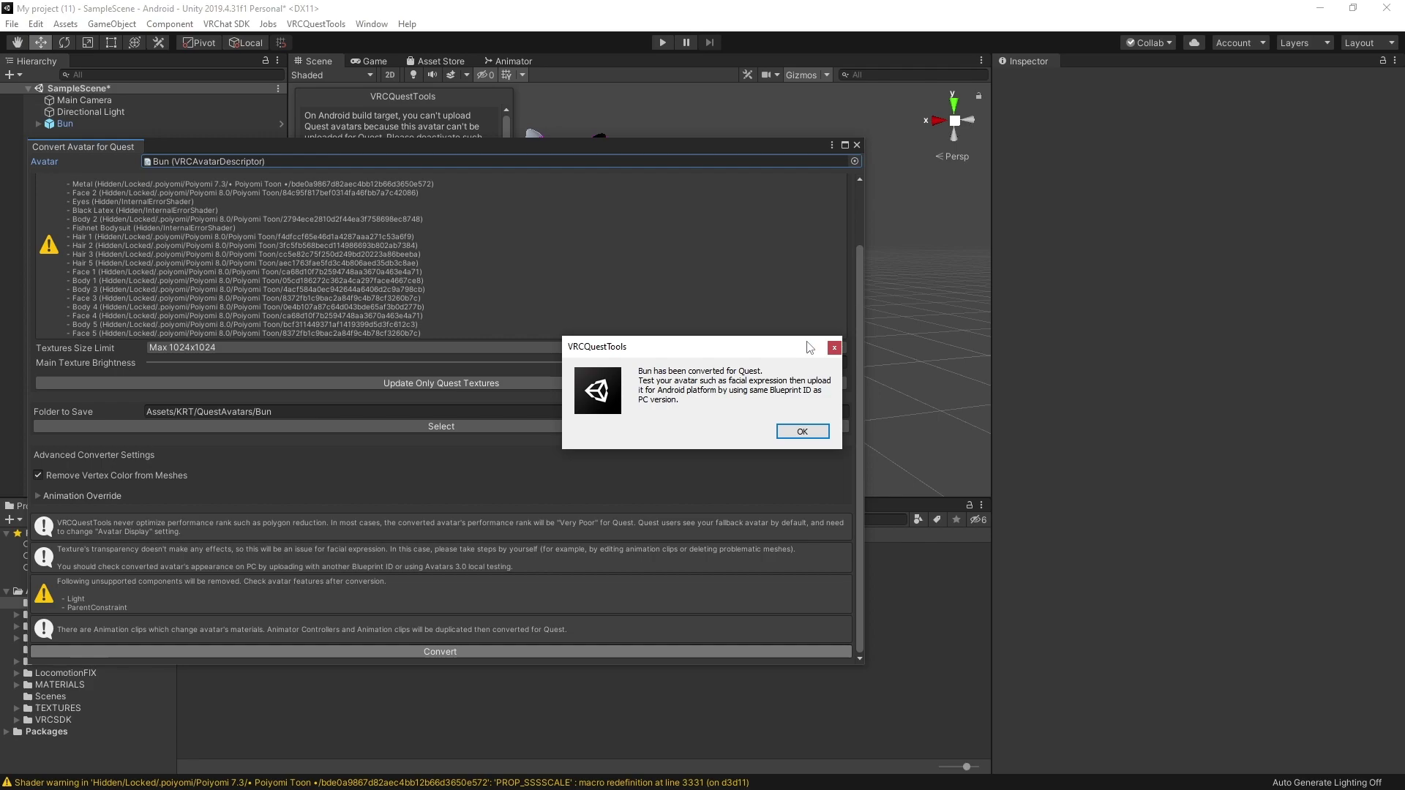
left_click(806, 431)
left_click(806, 431)
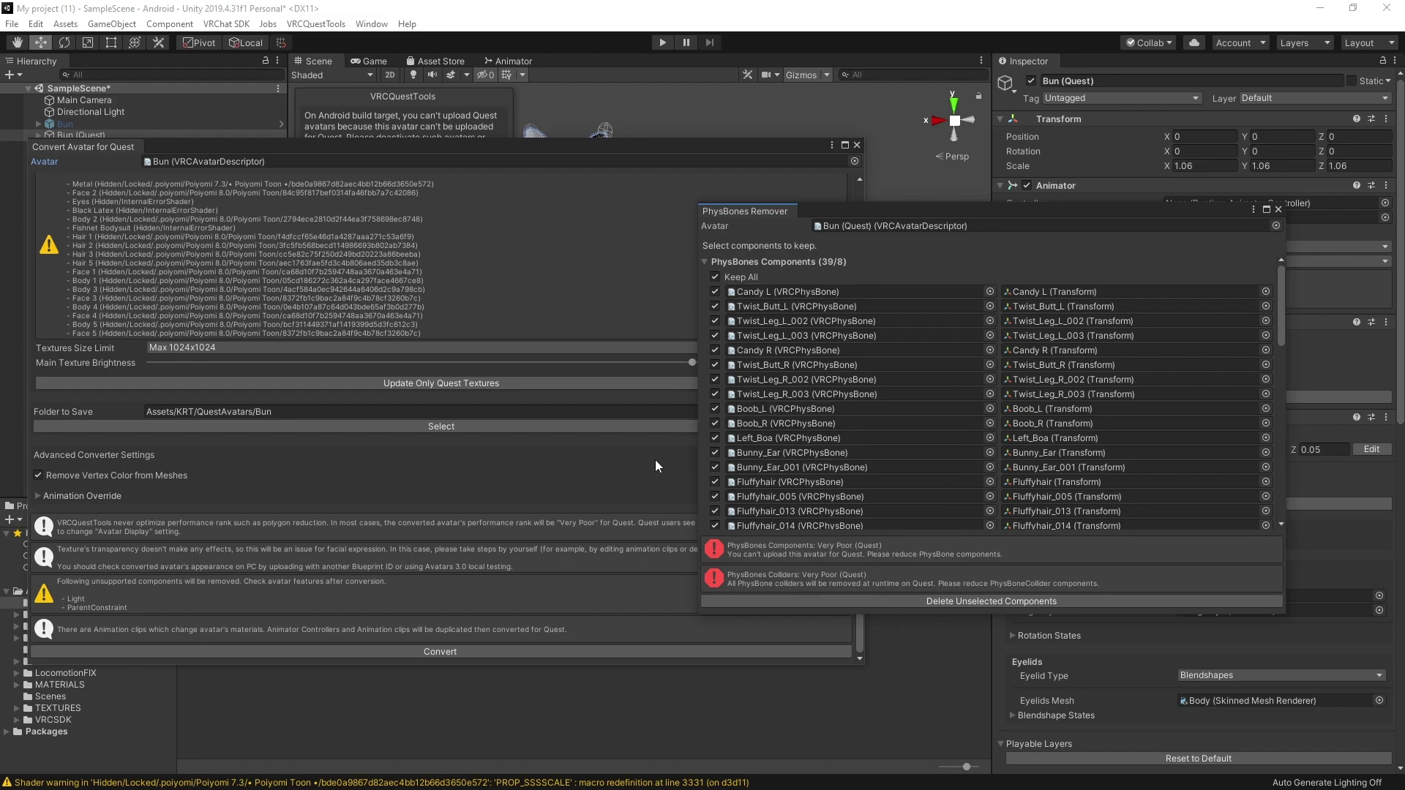
Close the PhysBones Remover without deleting anything, then close the Quest converter
scroll(788, 454, "down", 10)
scroll(798, 465, "down", 5)
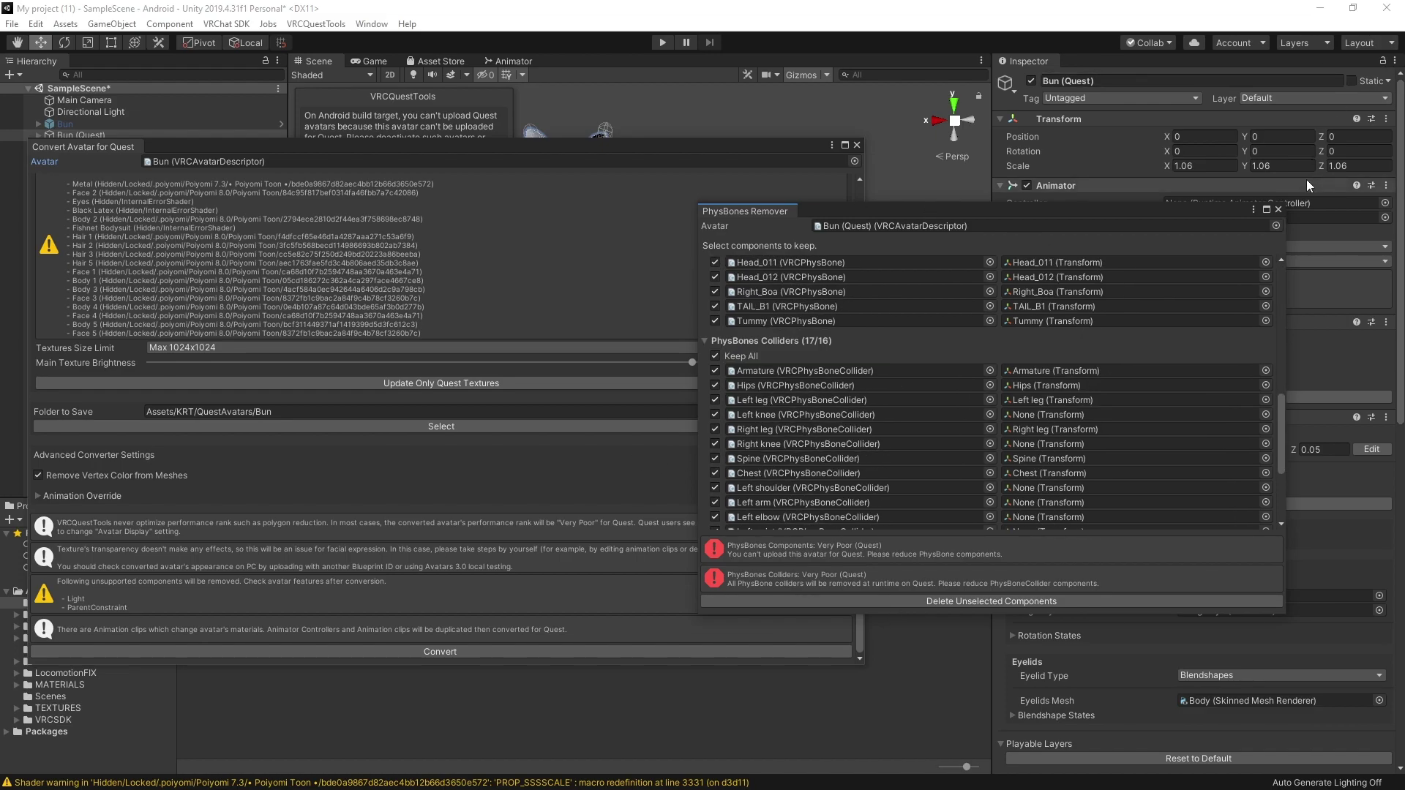
left_click(1277, 210)
left_click(856, 145)
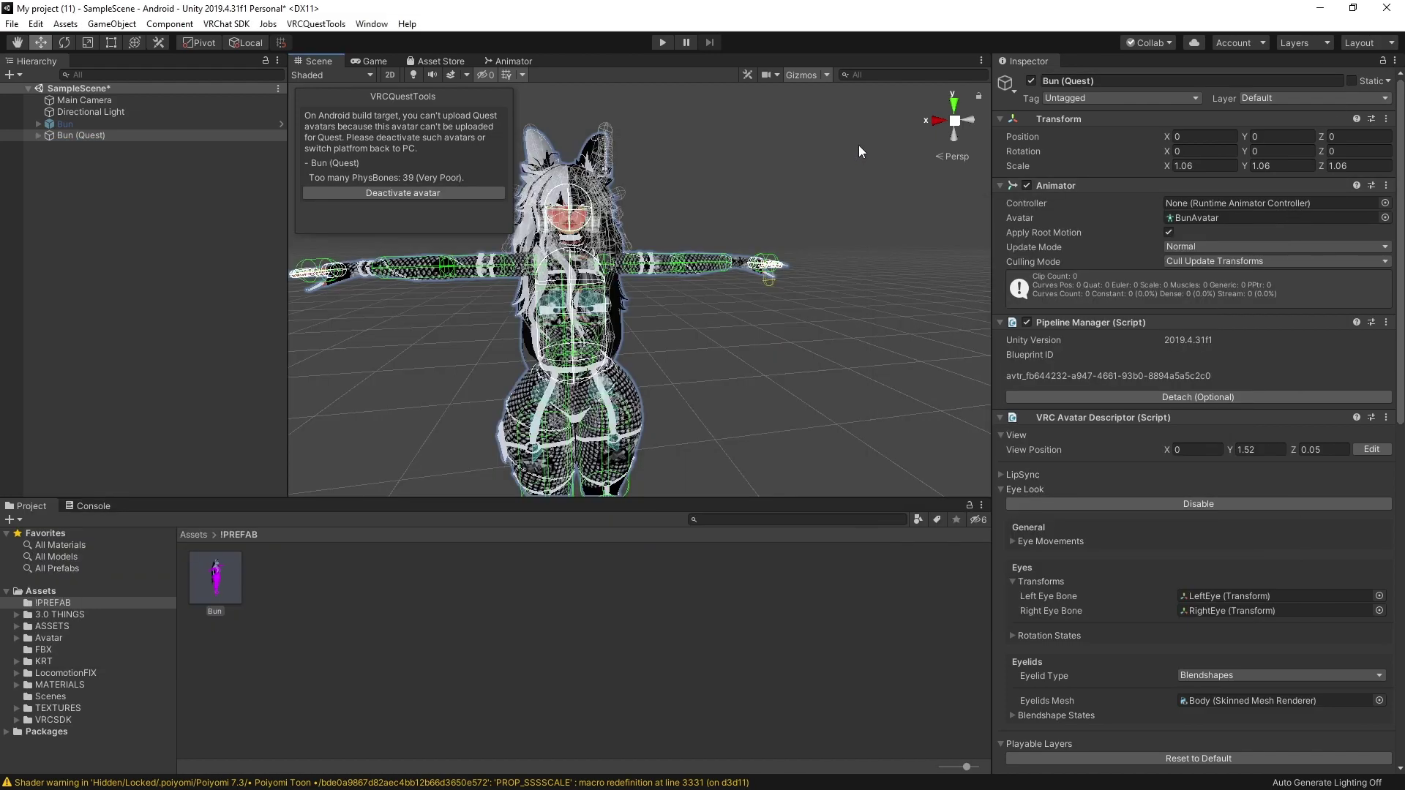
Pan and zoom onto Bun (Quest), framing its bodysuit with F
left_click(840, 351)
middle_click_drag(845, 389, 804, 399)
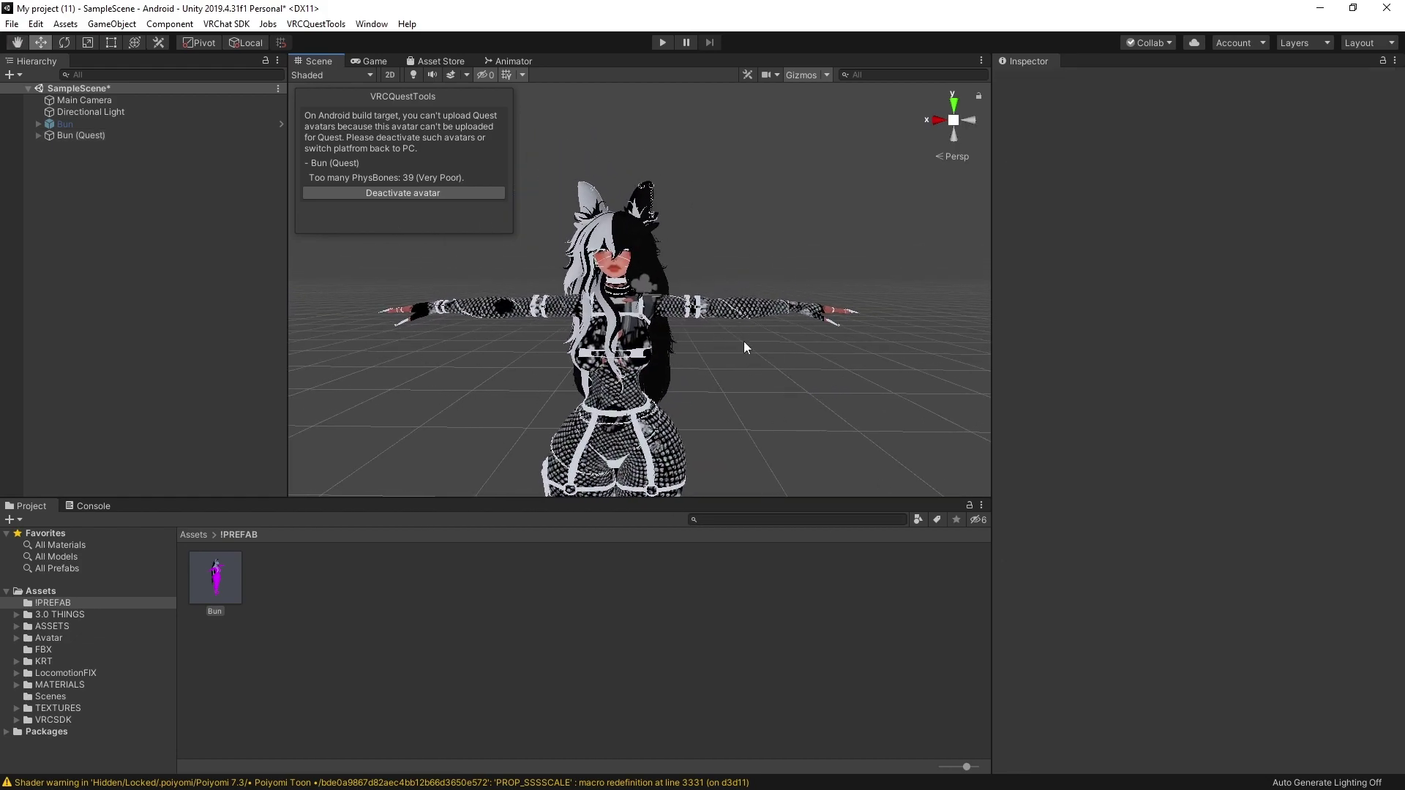
scroll(776, 373, "up", 5)
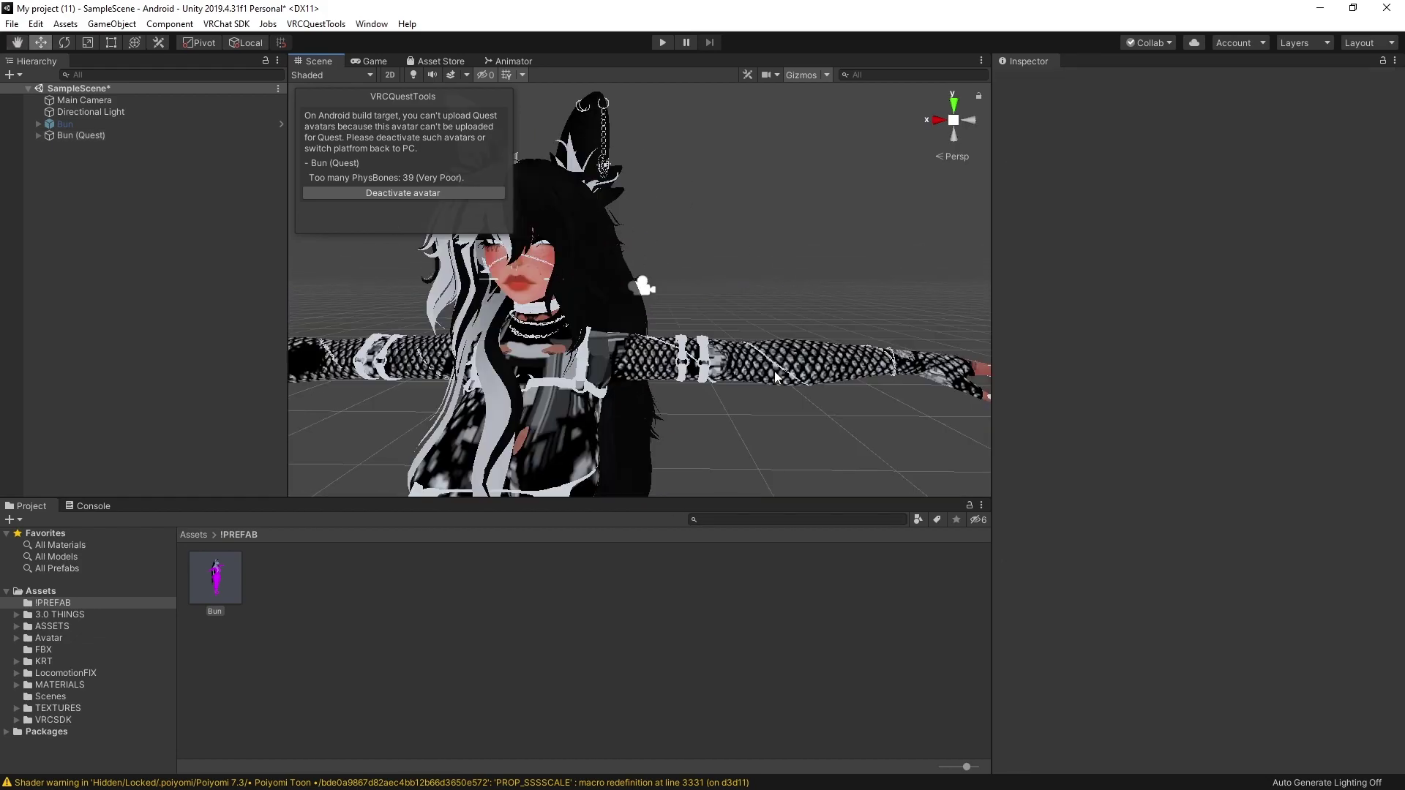
left_click(639, 371)
key("f")
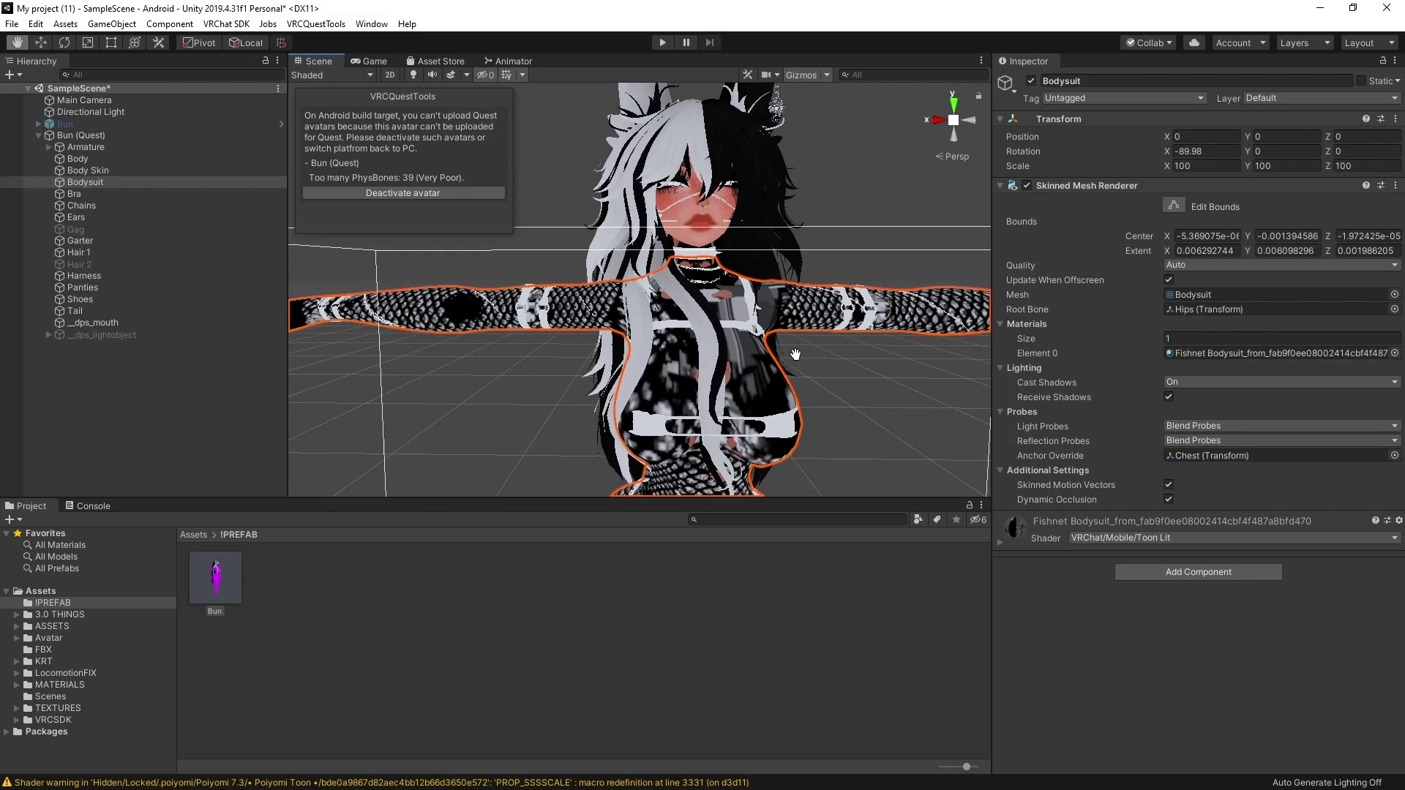
left_click(409, 409)
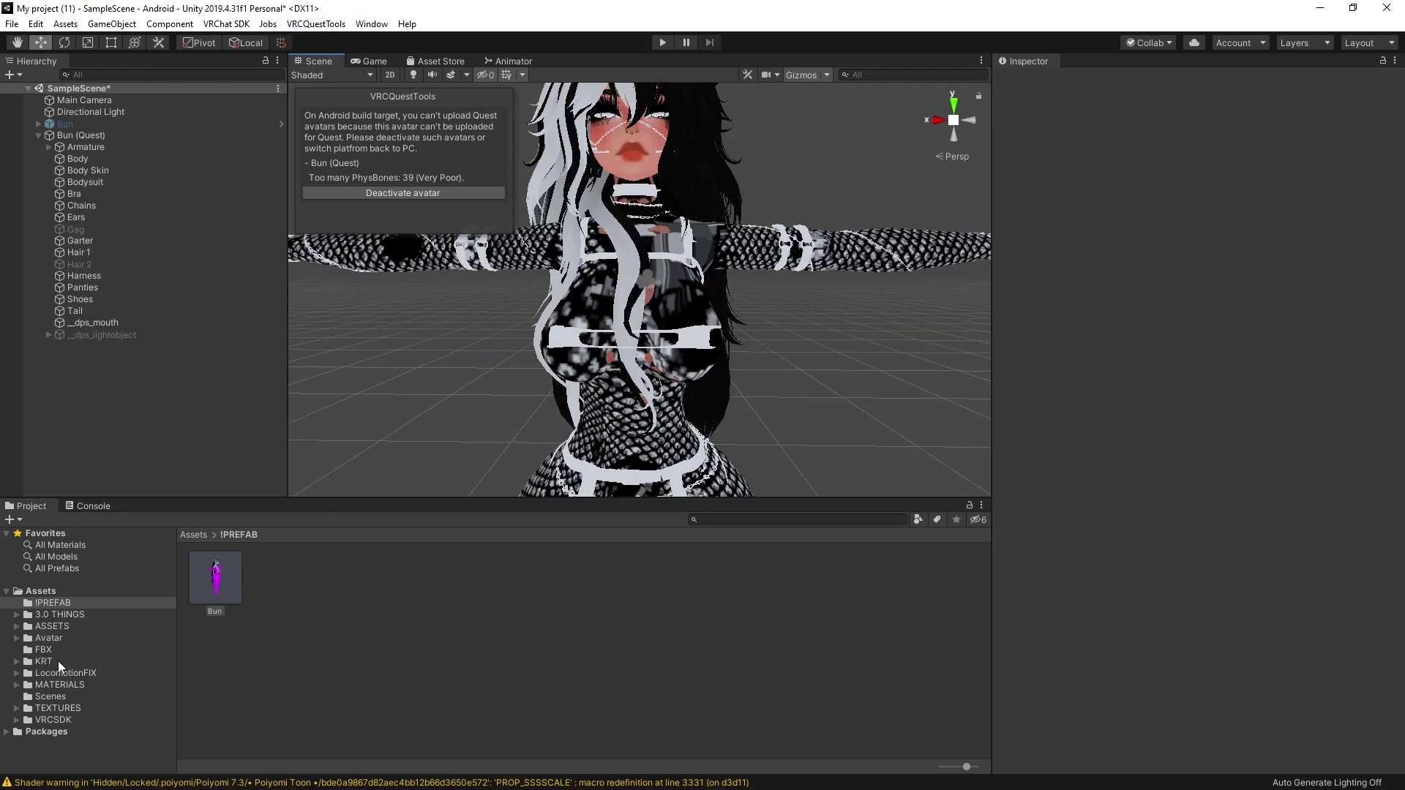
Browse to the Bun textures under Assets/KRT/QuestAvatars and inspect one
left_click(50, 662)
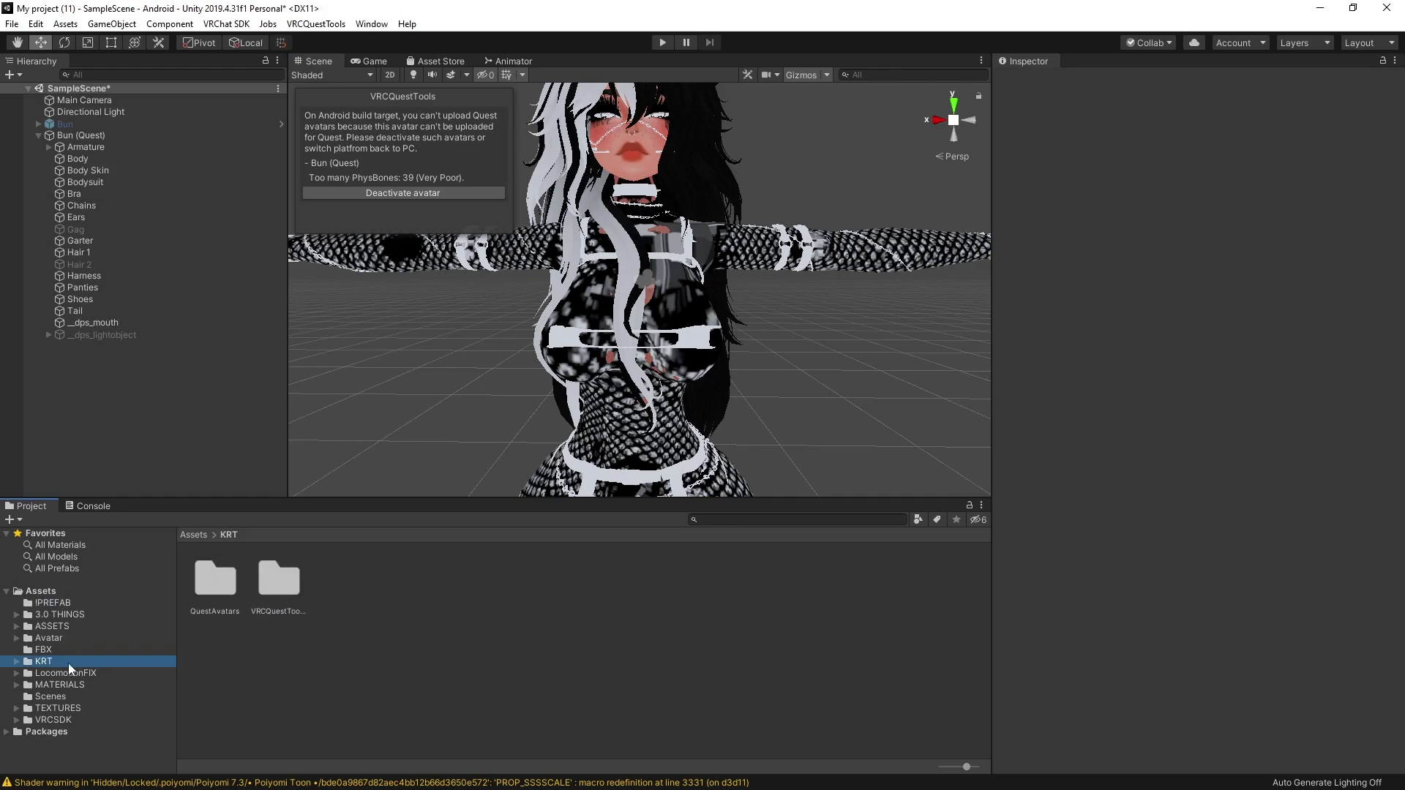
double_click(237, 596)
double_click(223, 600)
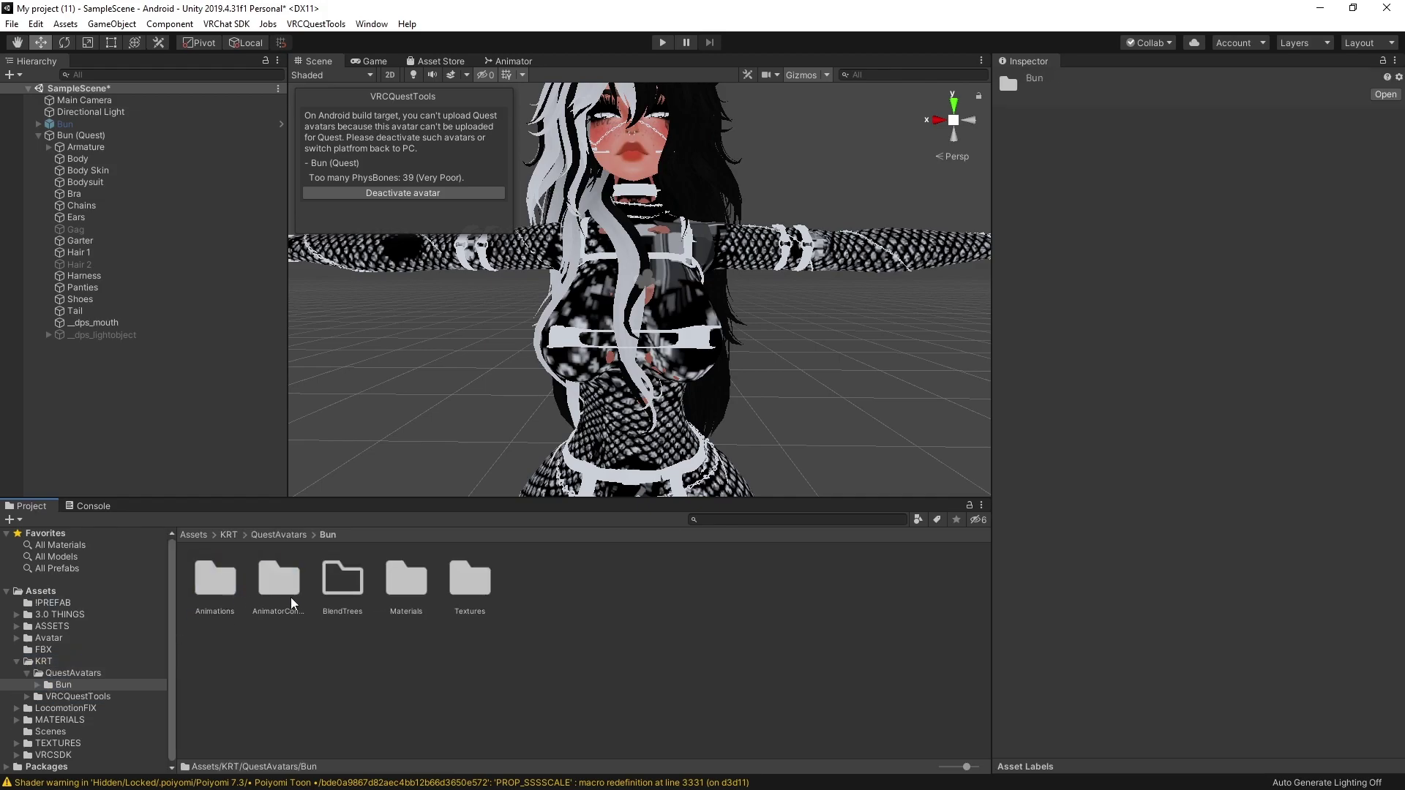
double_click(426, 597)
left_click(117, 744)
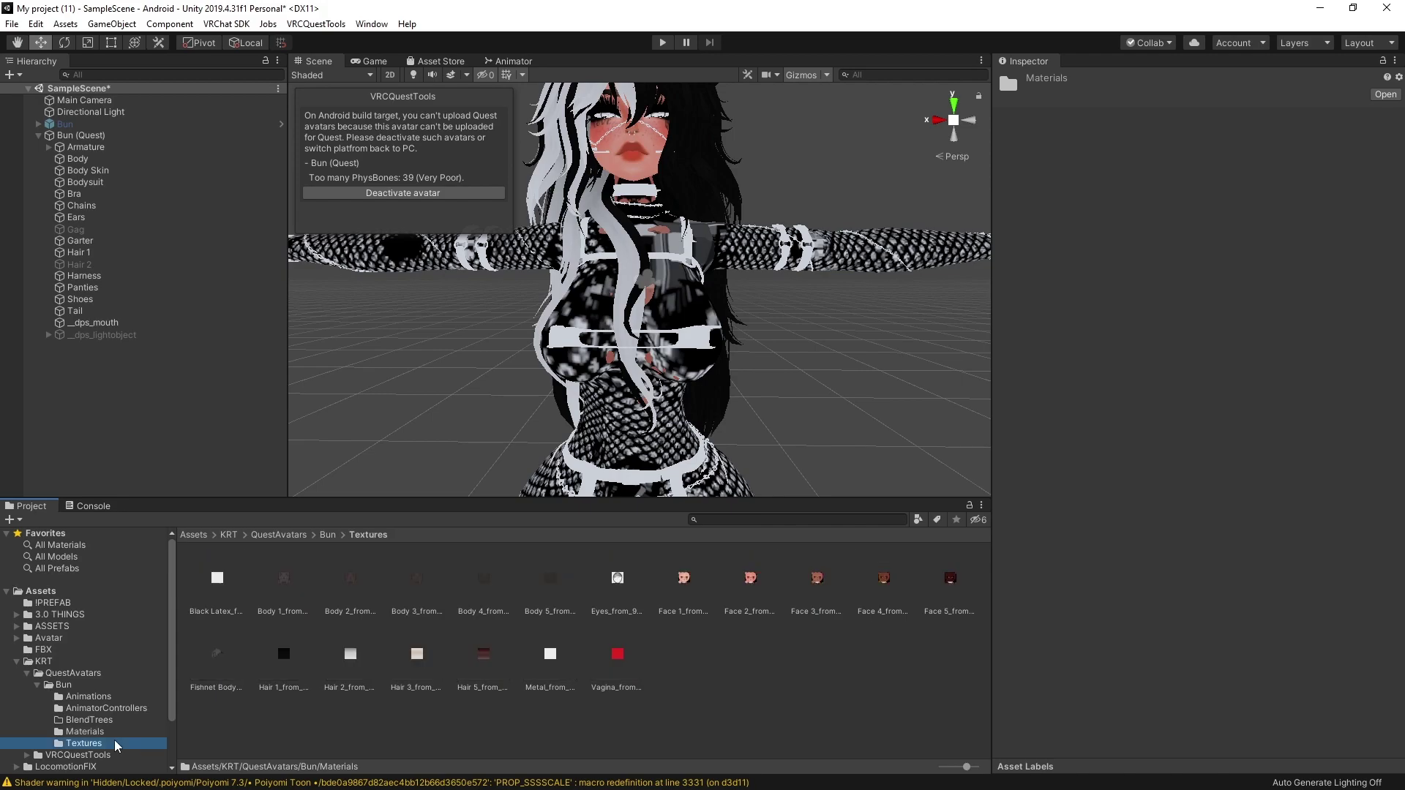
left_click(470, 571)
Delete the Bodysuit object from Bun (Quest) and view the whole avatar
left_click(556, 439)
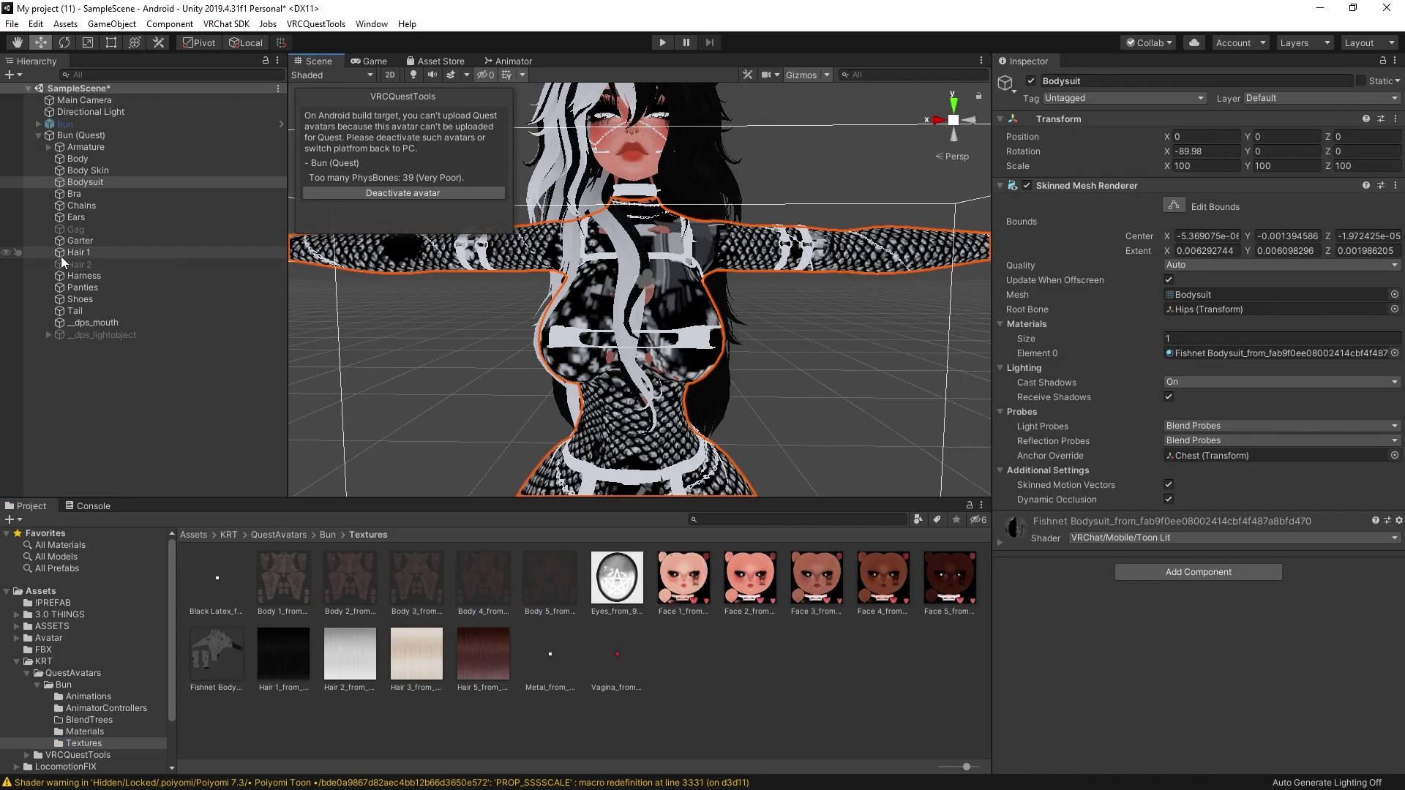
right_click(93, 182)
left_click(130, 259)
scroll(897, 403, "down", 5)
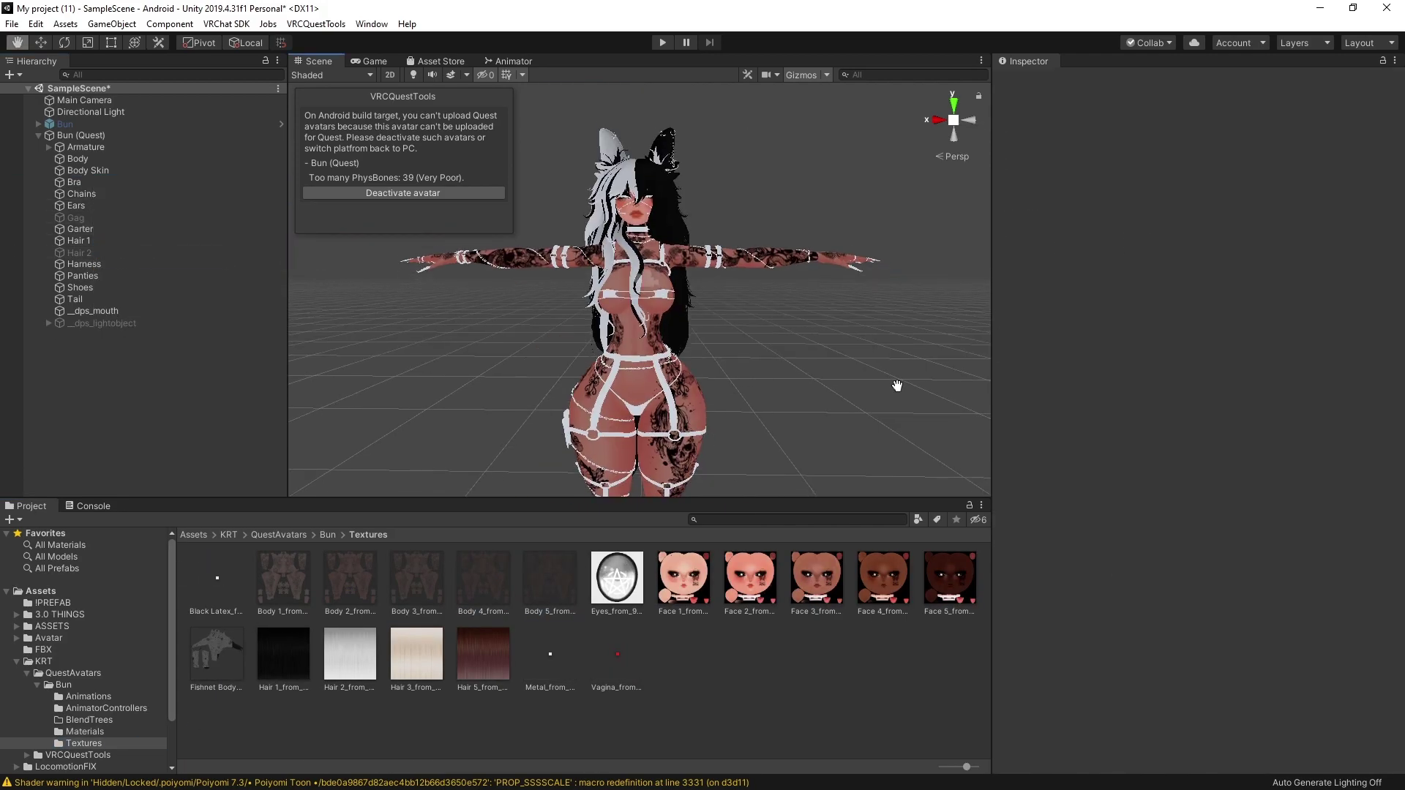
middle_click_drag(896, 402, 878, 378)
Undo the deletion and look at the Bodysuit material's fishnet texture
key("ctrl+z")
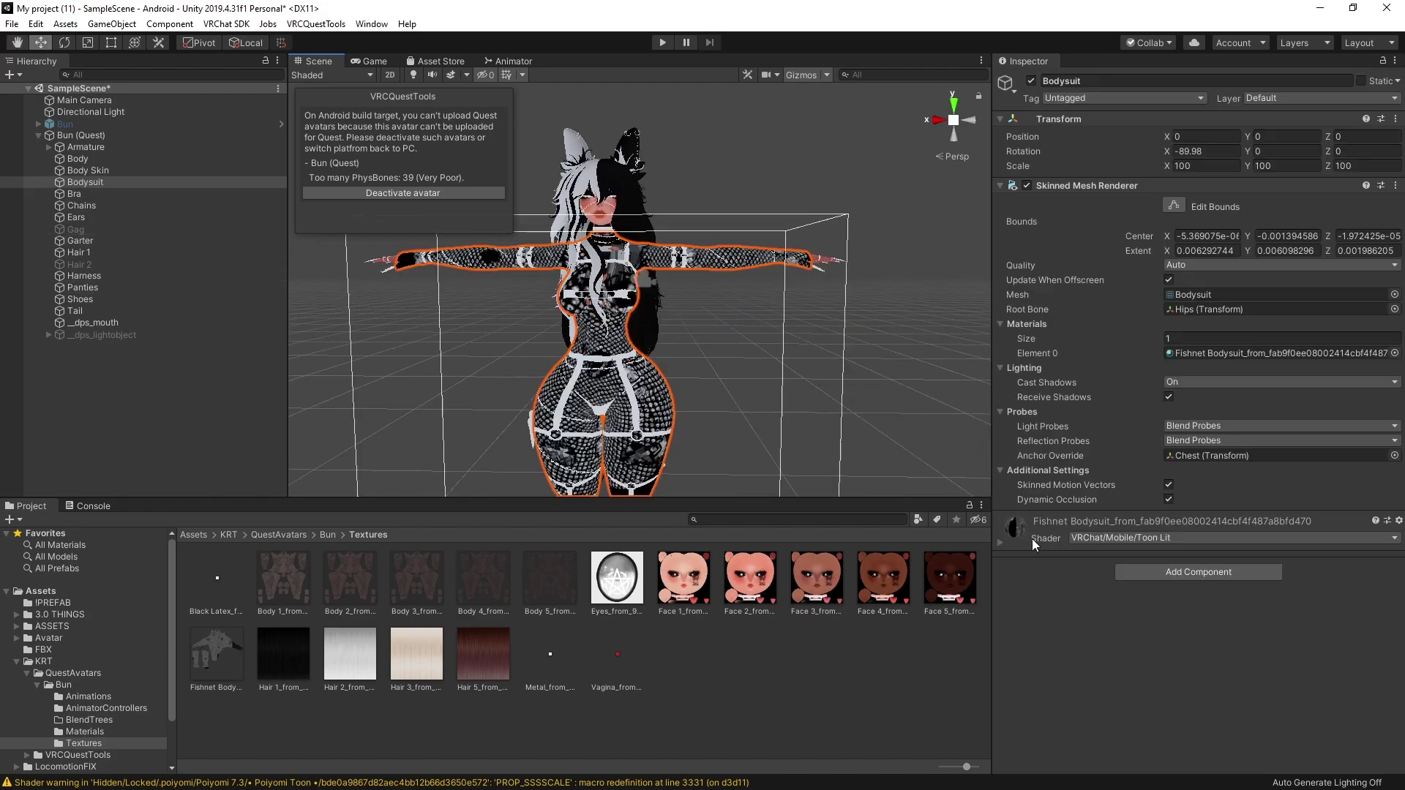
left_click(1002, 553)
left_click(1377, 595)
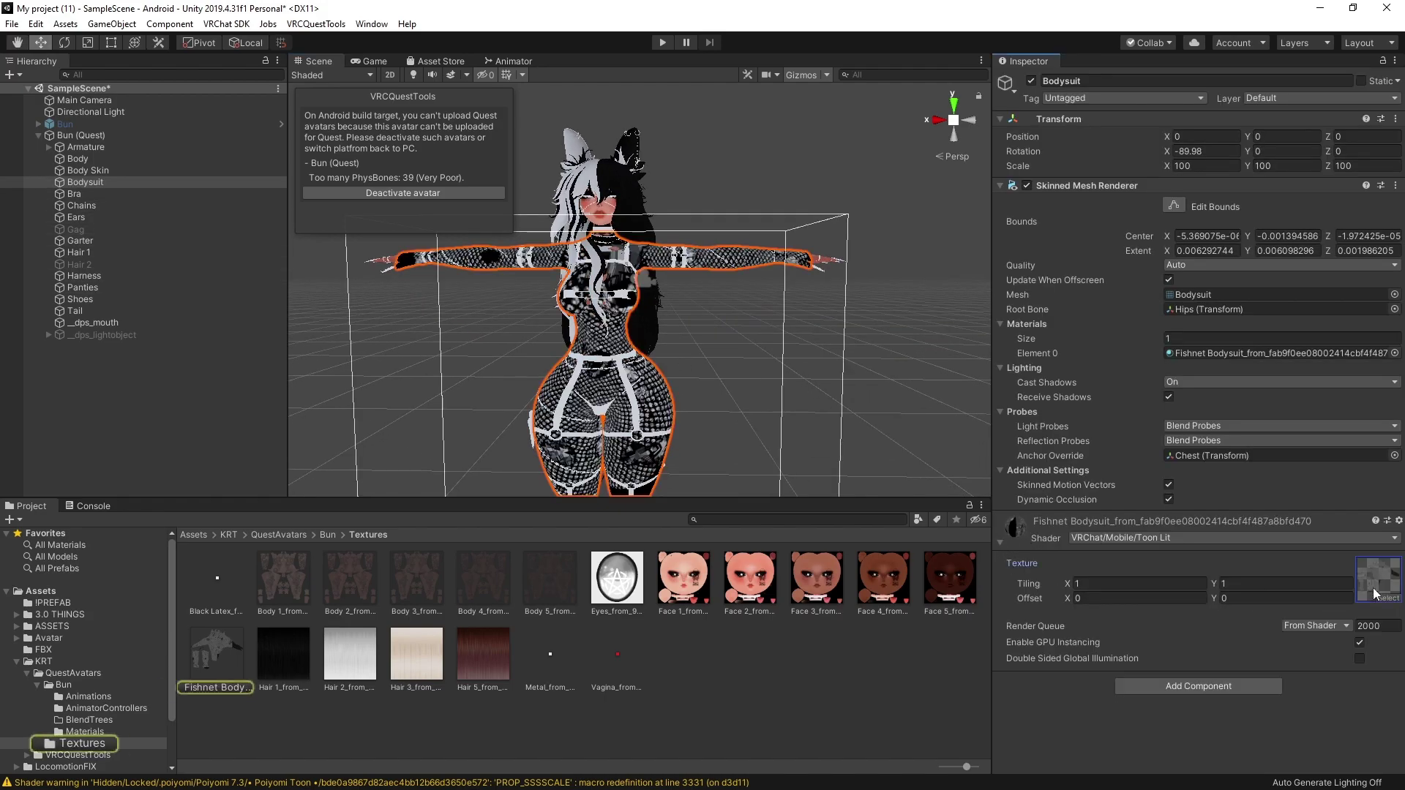
double_click(1385, 583)
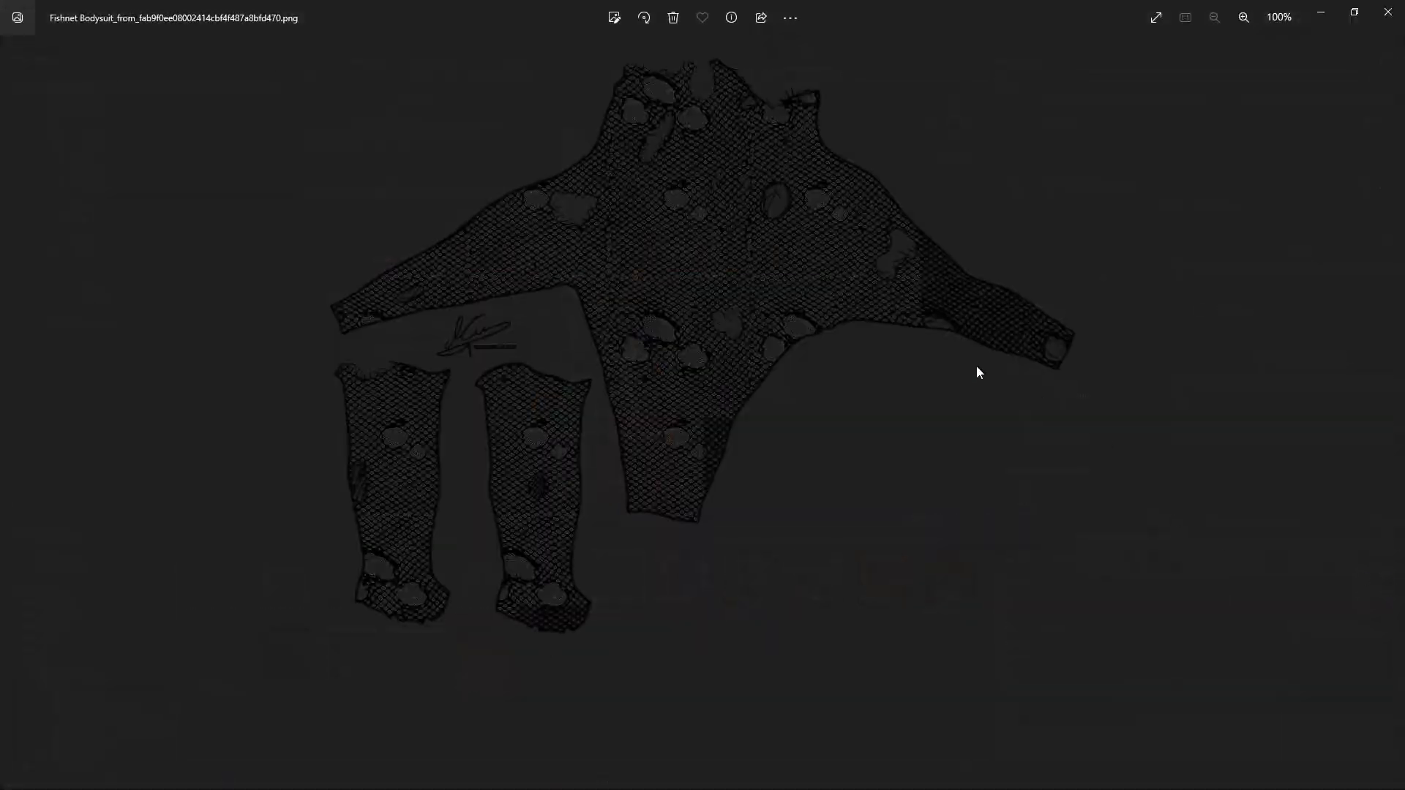
key("alt+F4")
Delete the Bodysuit object for good and check the avatar's ears and back
right_click(84, 182)
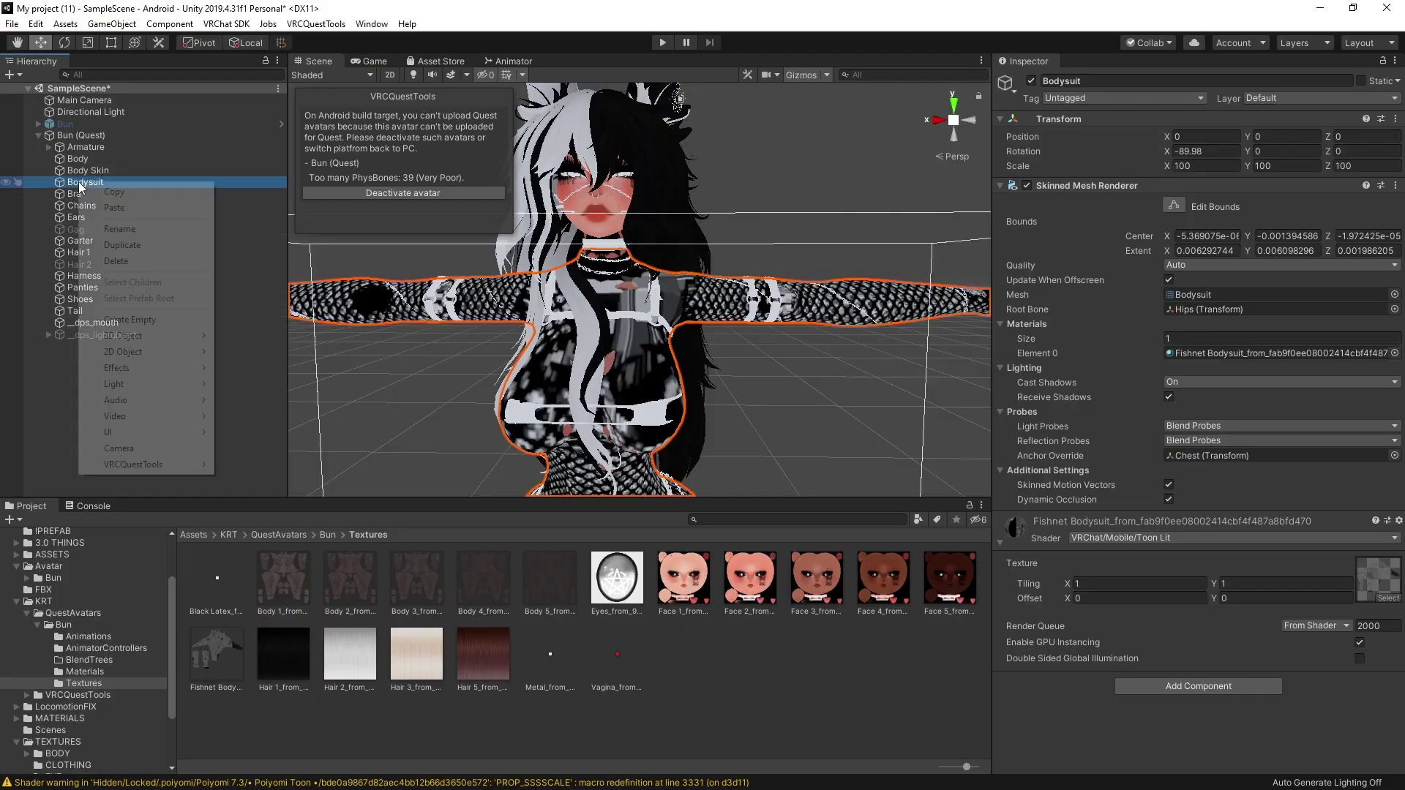
left_click(136, 262)
middle_click_drag(630, 253, 664, 301)
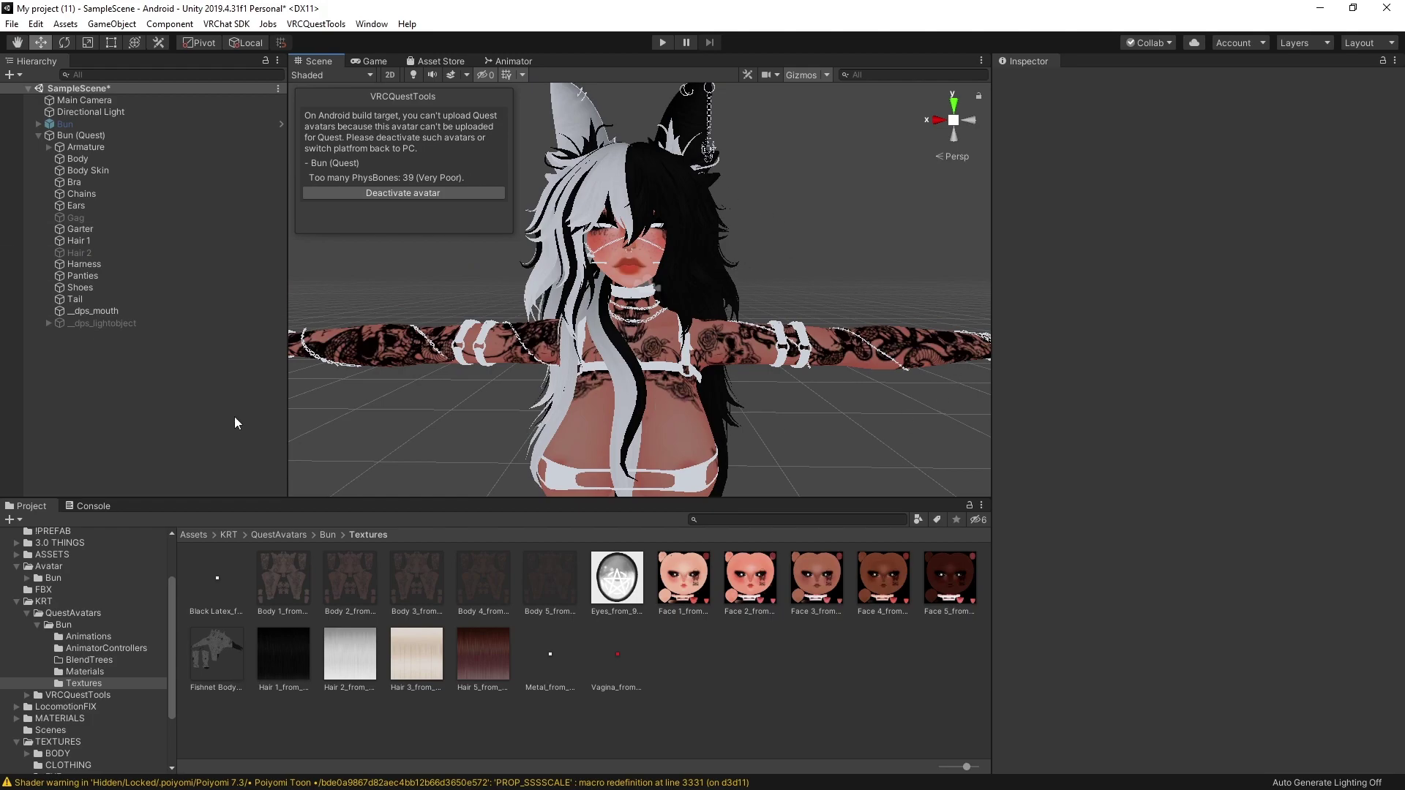
left_click_drag(648, 405, 643, 375, "alt")
scroll(702, 454, "down", 6)
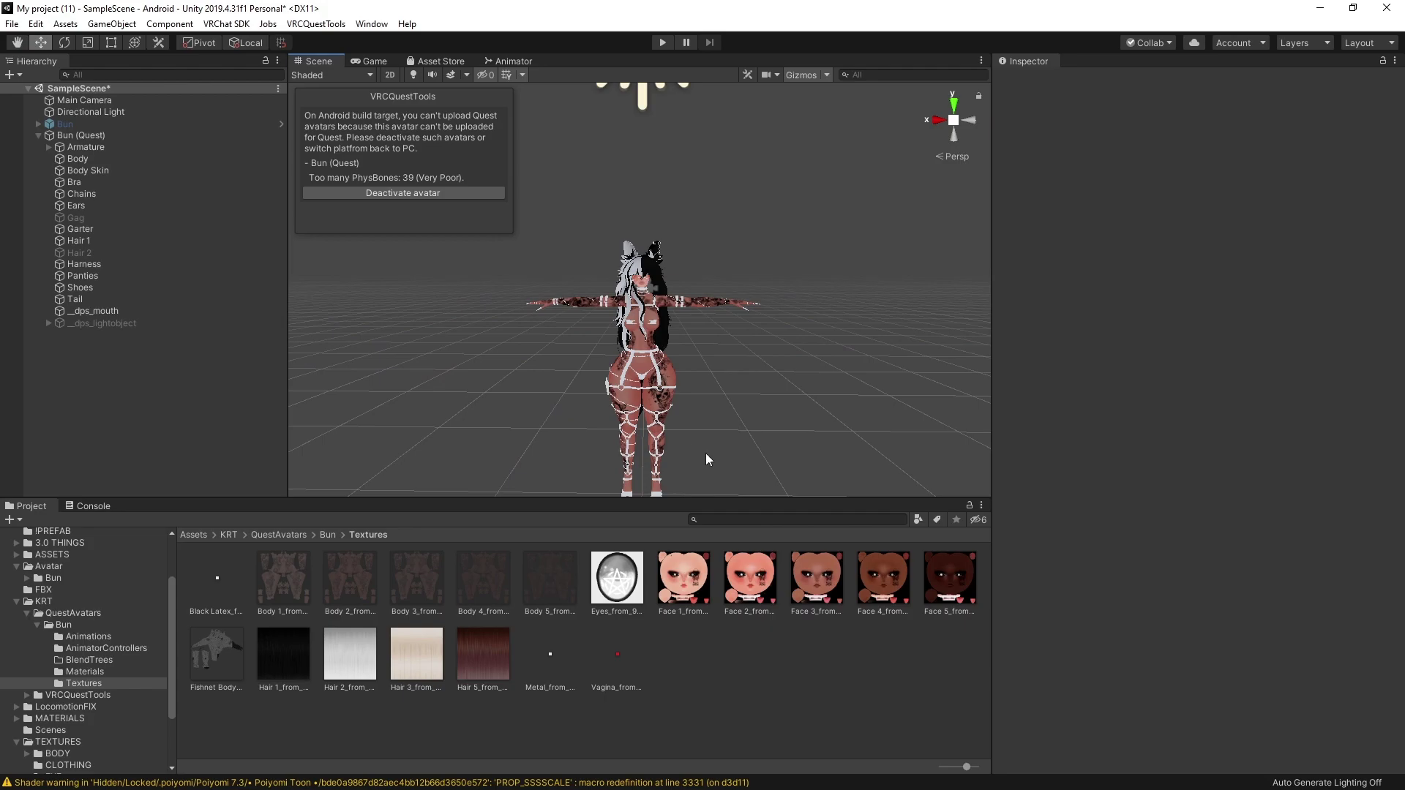
scroll(696, 450, "up", 8)
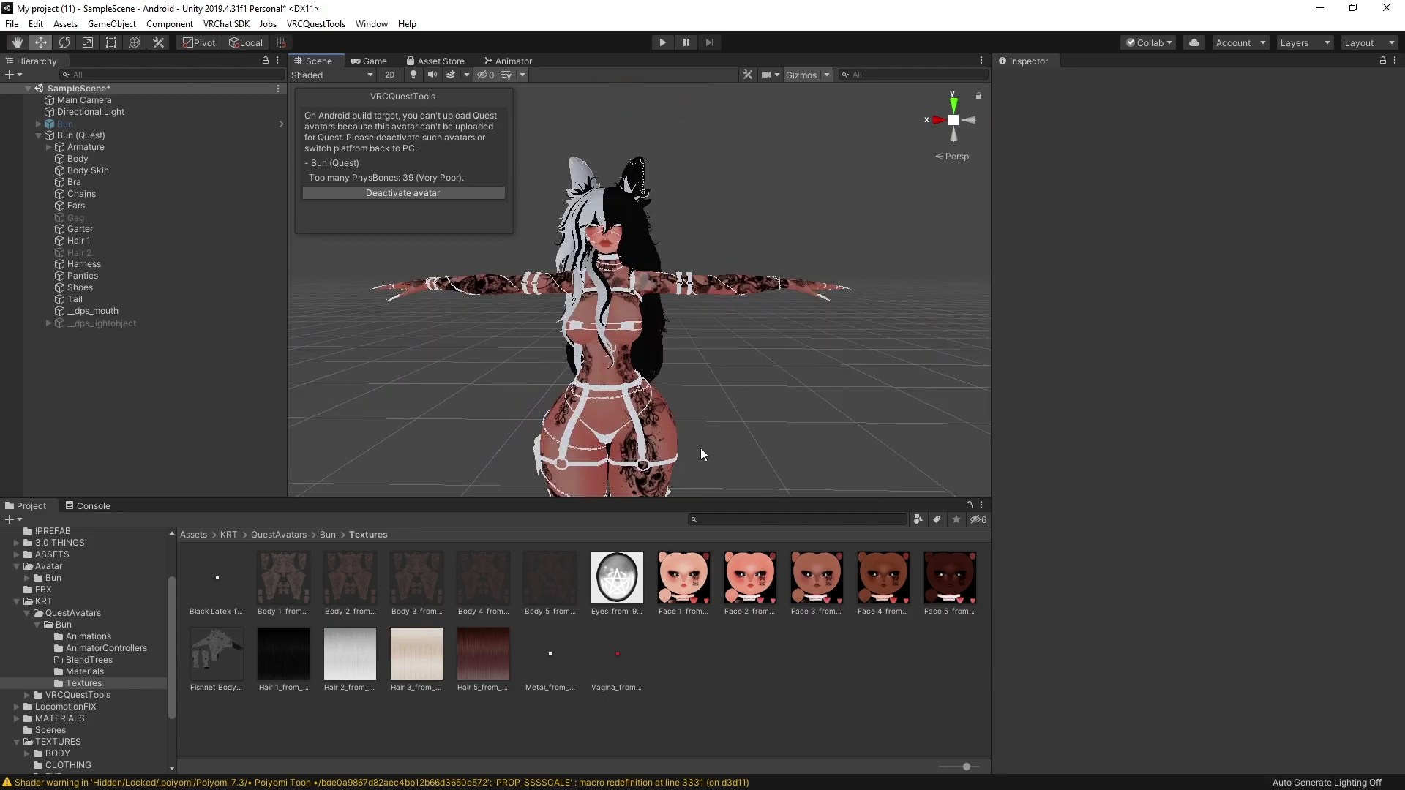
Select the Bra and Harness meshes, then the Black Latex material in Bun Materials
left_click(665, 439)
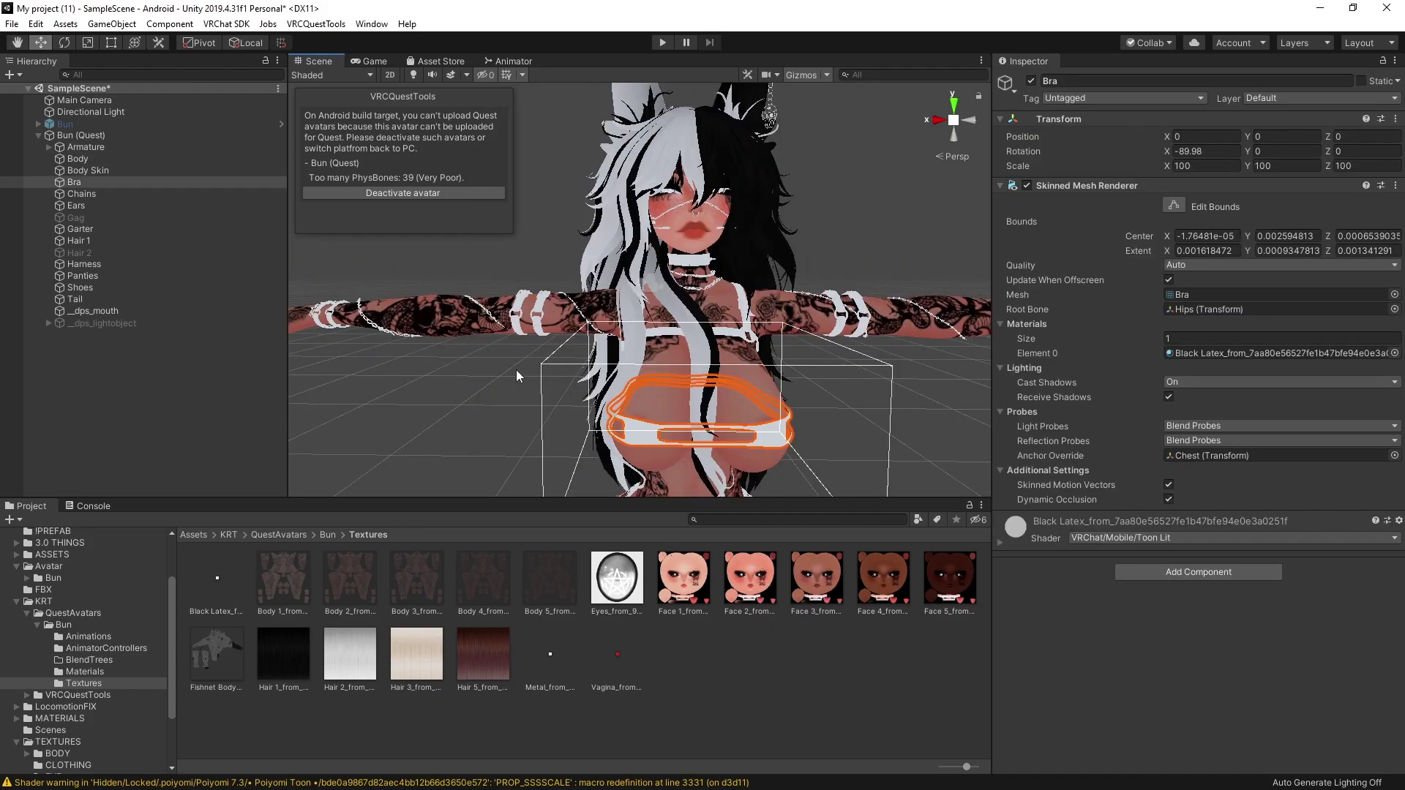
left_click(519, 316)
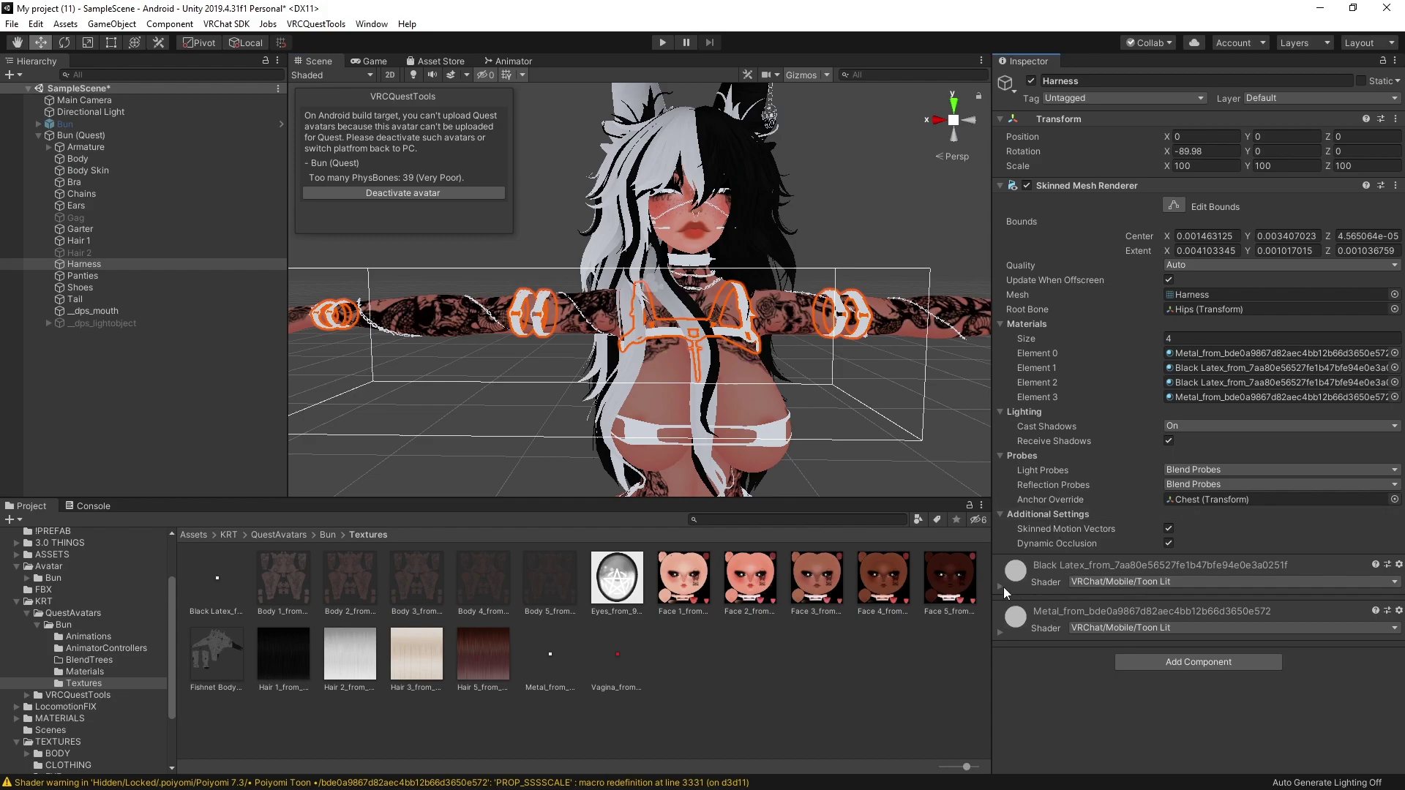
left_click(1003, 587)
left_click(92, 668)
scroll(133, 617, "down", 1)
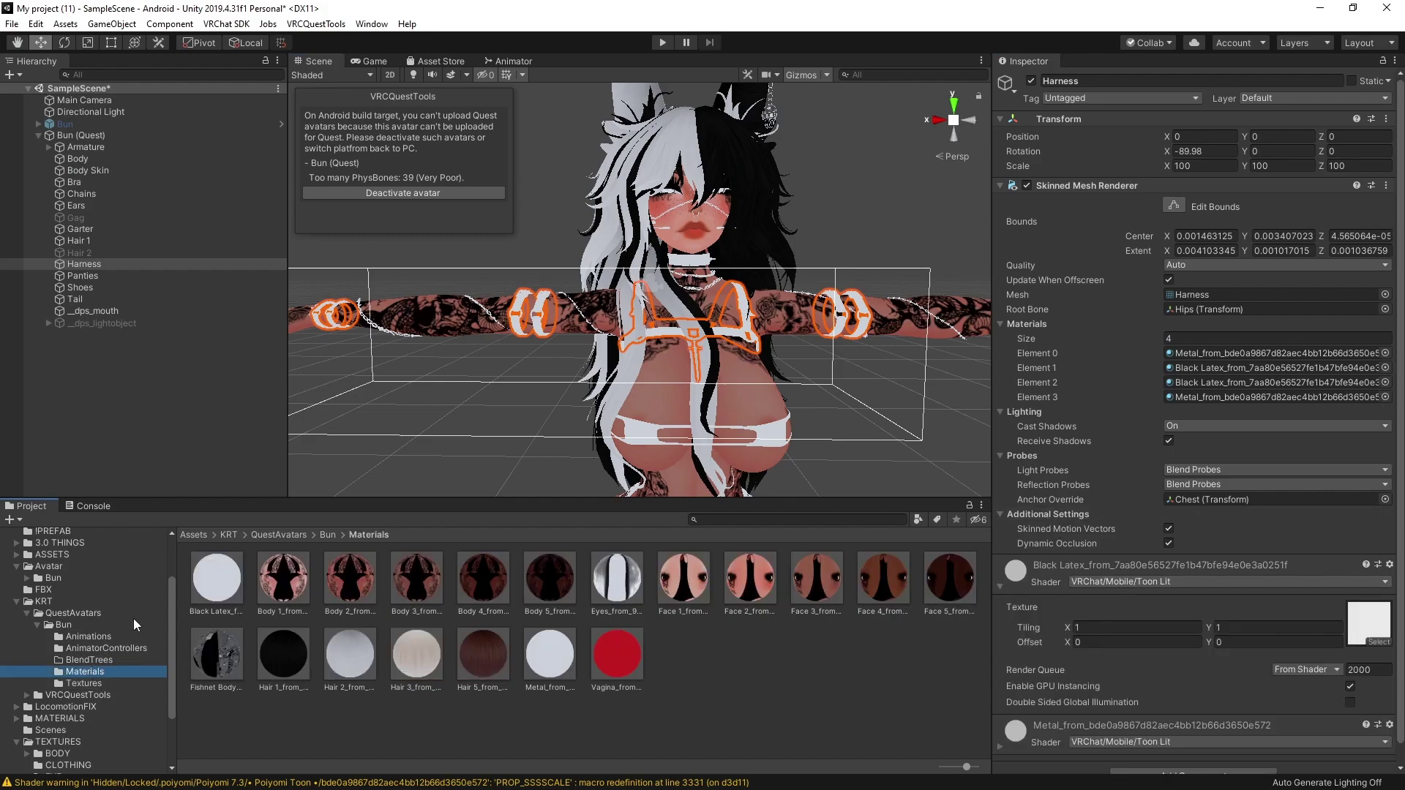
left_click(217, 578)
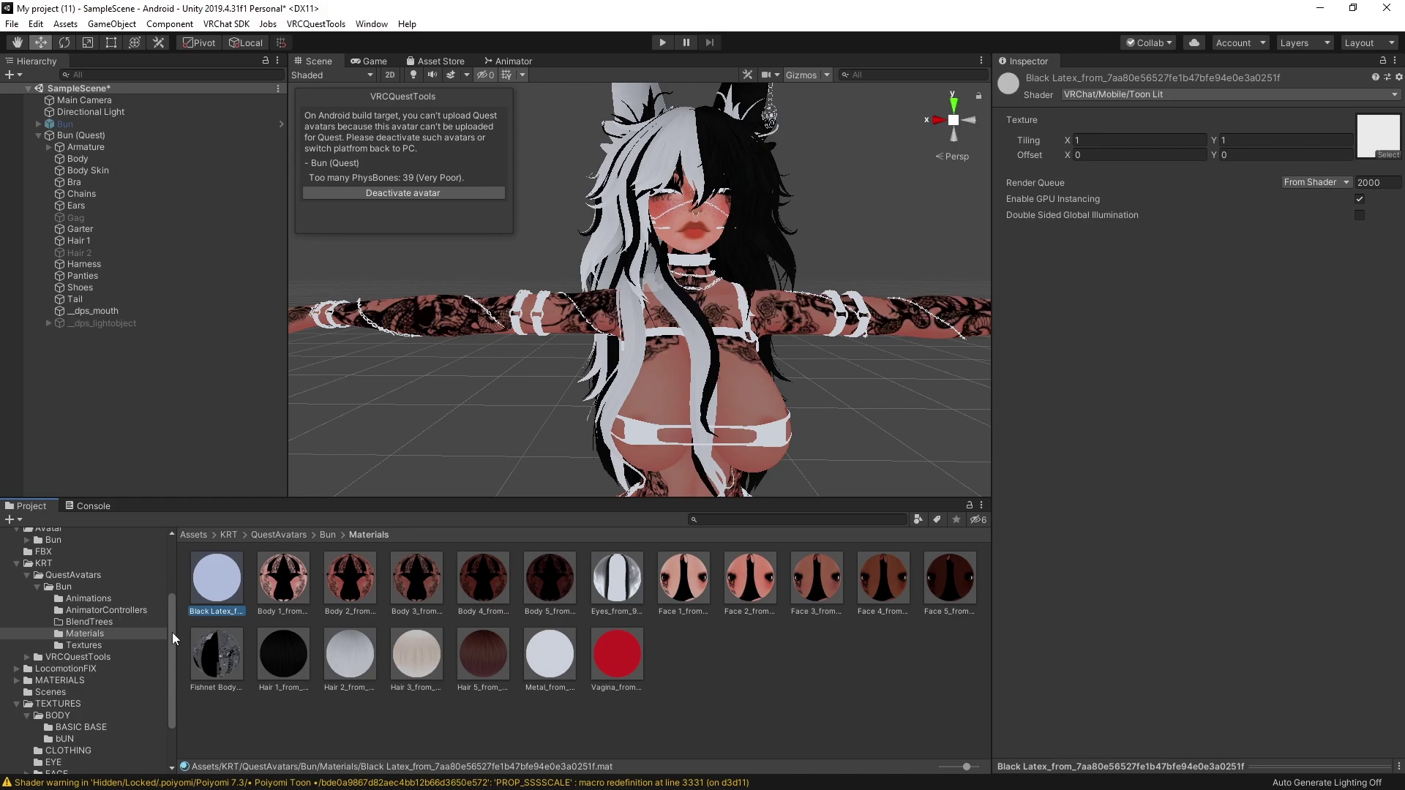
Switch Black Latex to the VRChat/Mobile/Standard Lite shader
left_click(1096, 94)
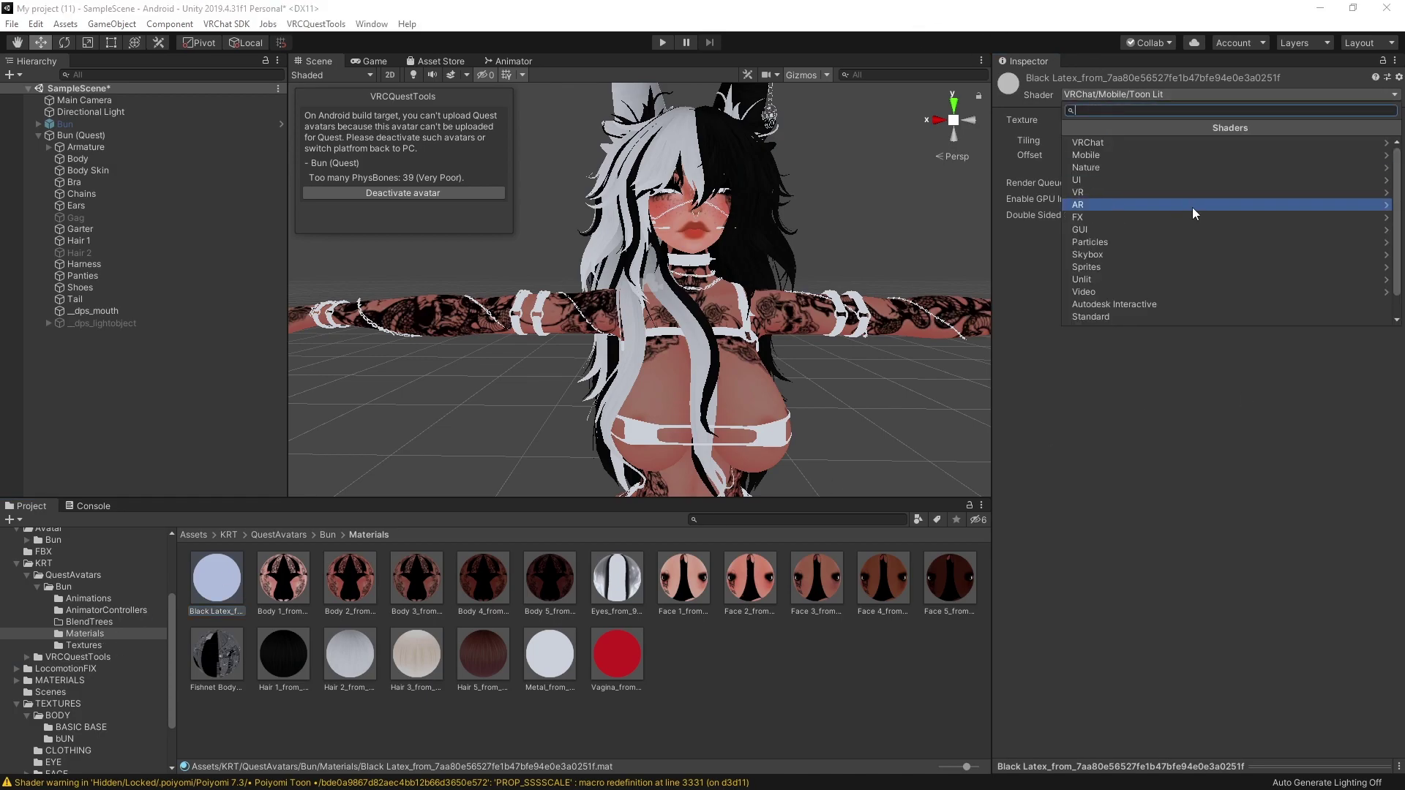
left_click(1143, 143)
left_click(1128, 143)
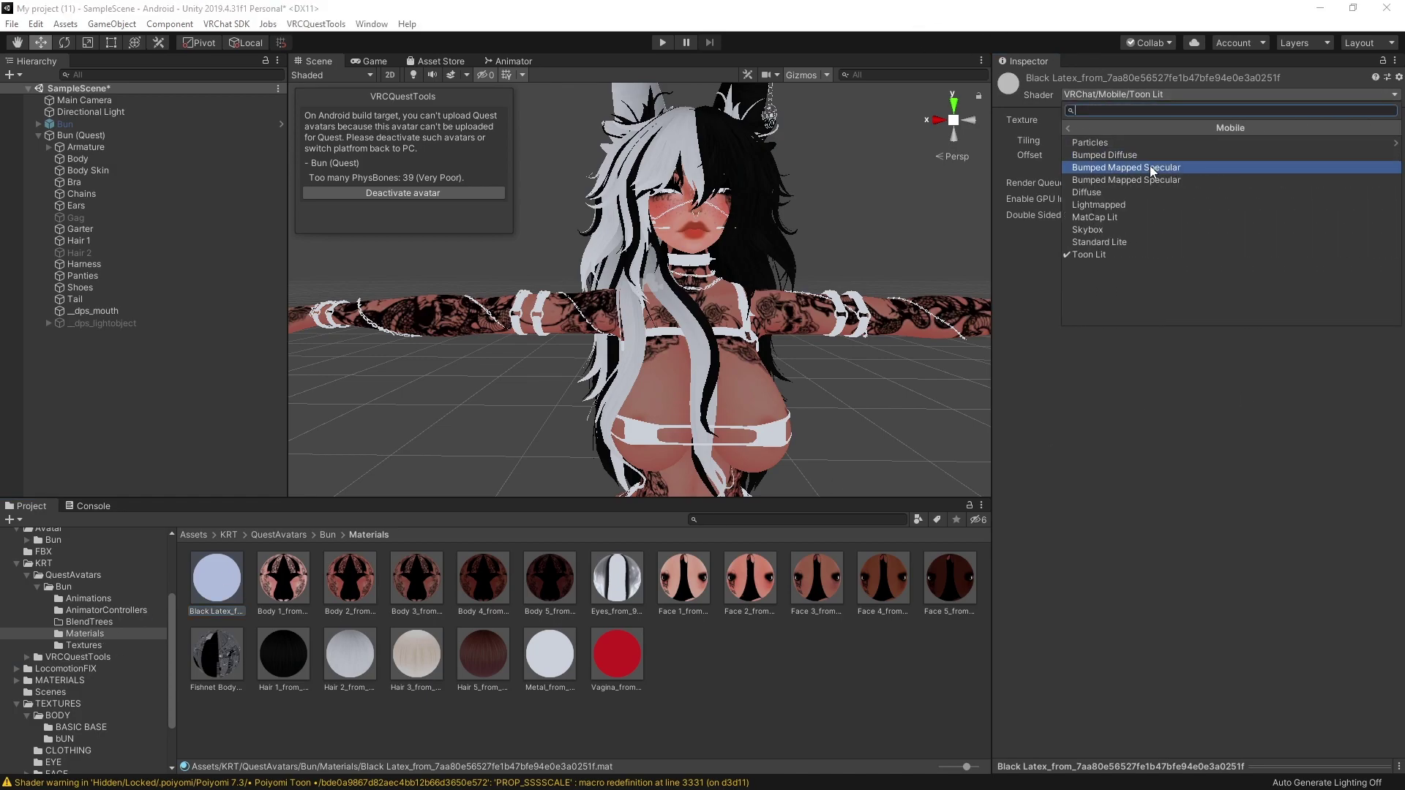
left_click(1126, 241)
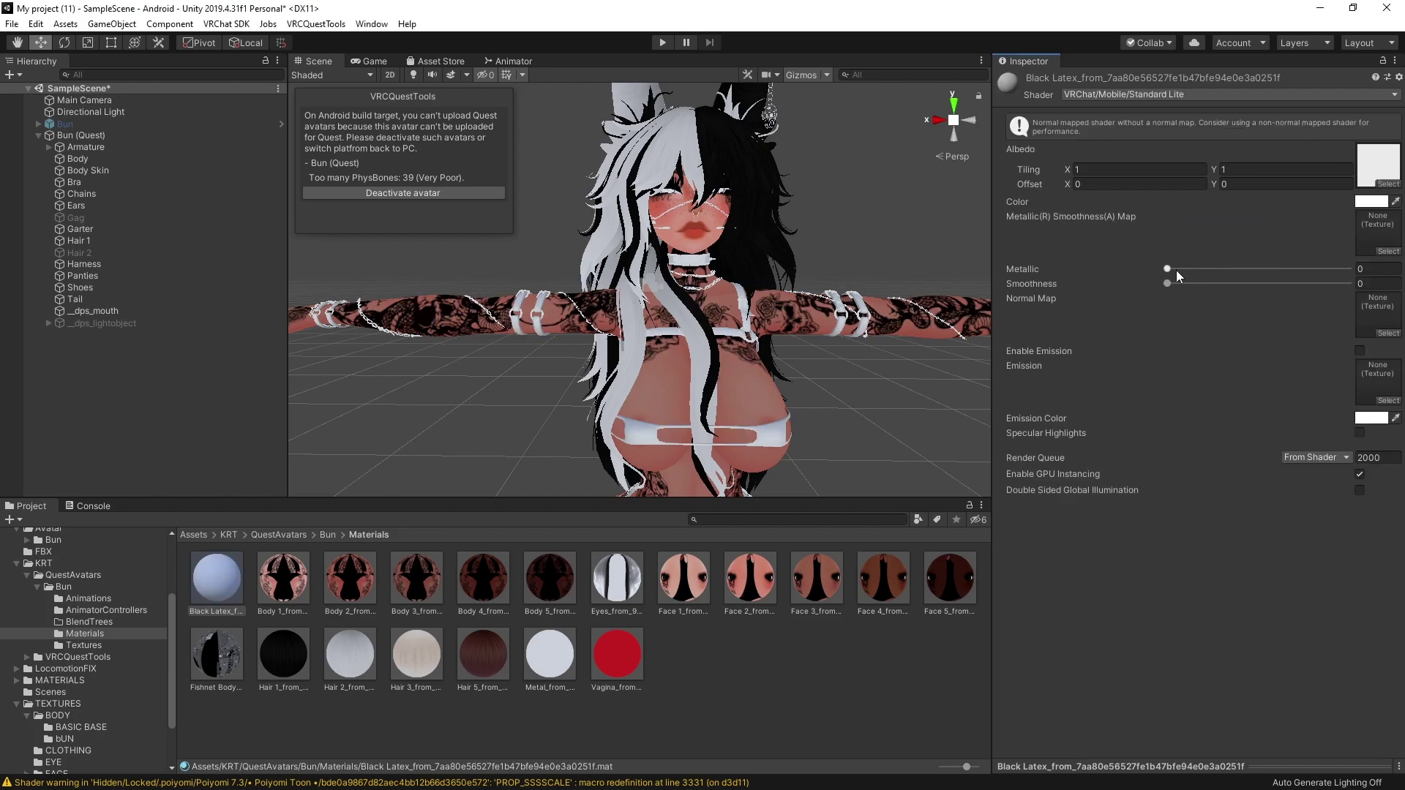
Keep Metallic at 0 and set the Black Latex colour to black
left_click_drag(1175, 270, 1332, 262)
key("ctrl+z")
left_click(1370, 202)
left_click_drag(147, 146, 102, 183)
left_click(914, 403)
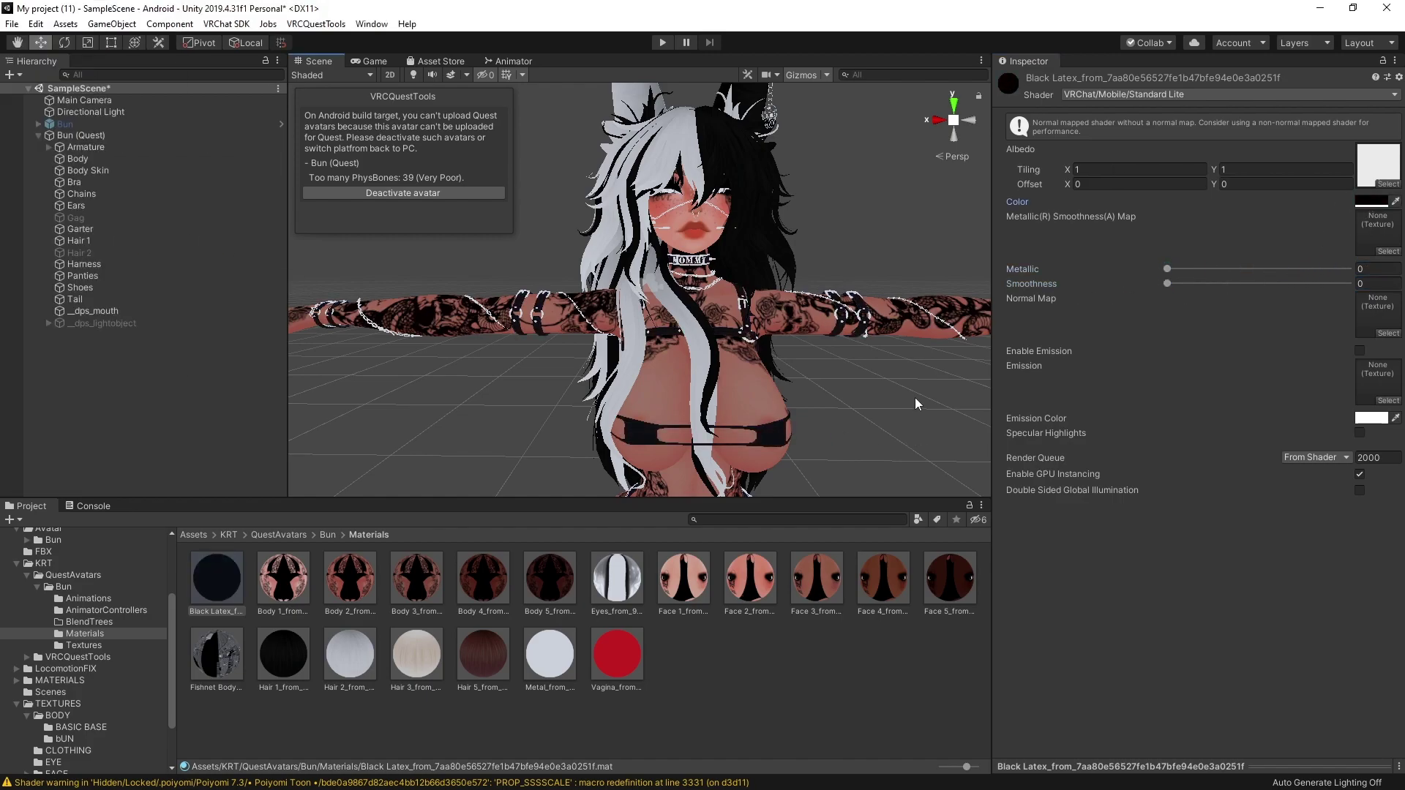
scroll(863, 420, "down", 5)
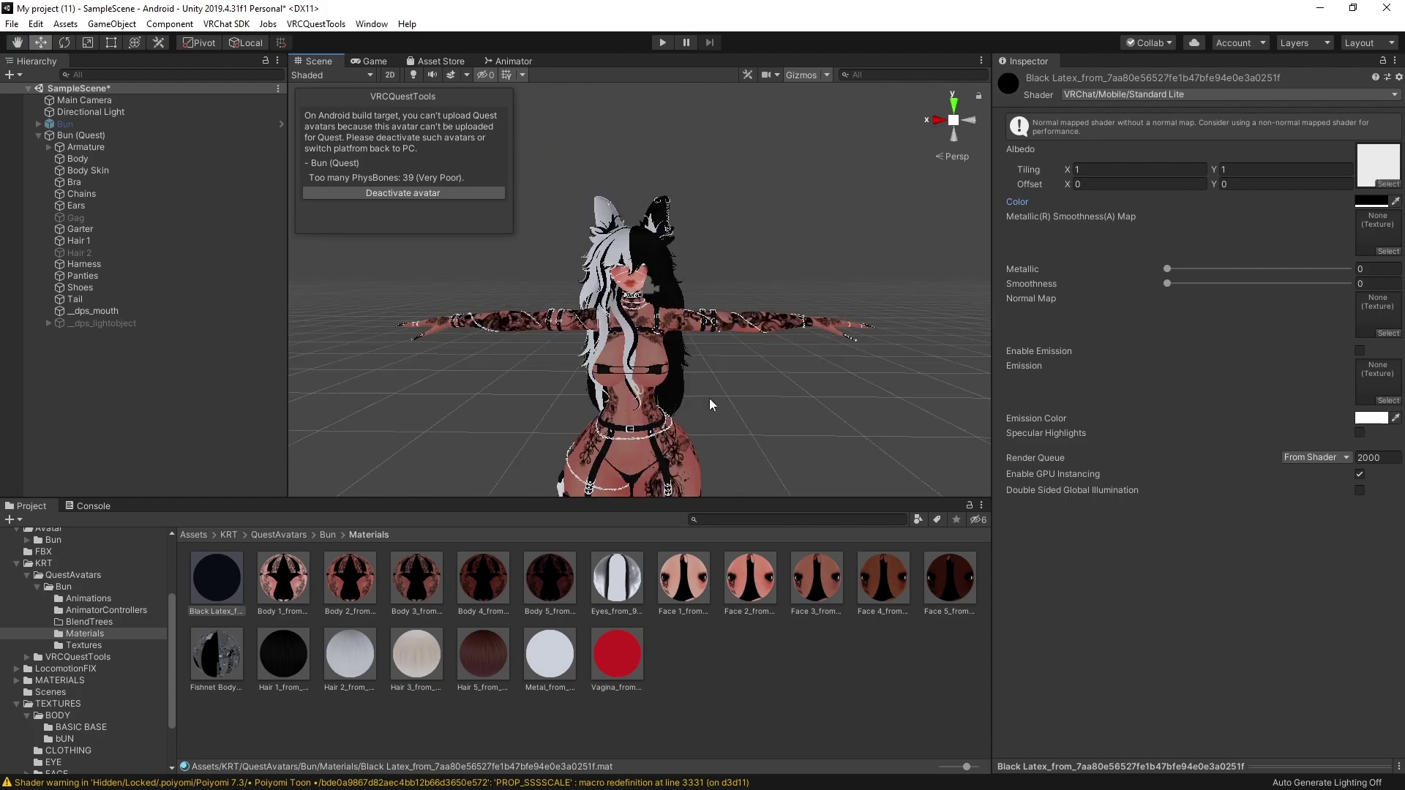
double_click(93, 311)
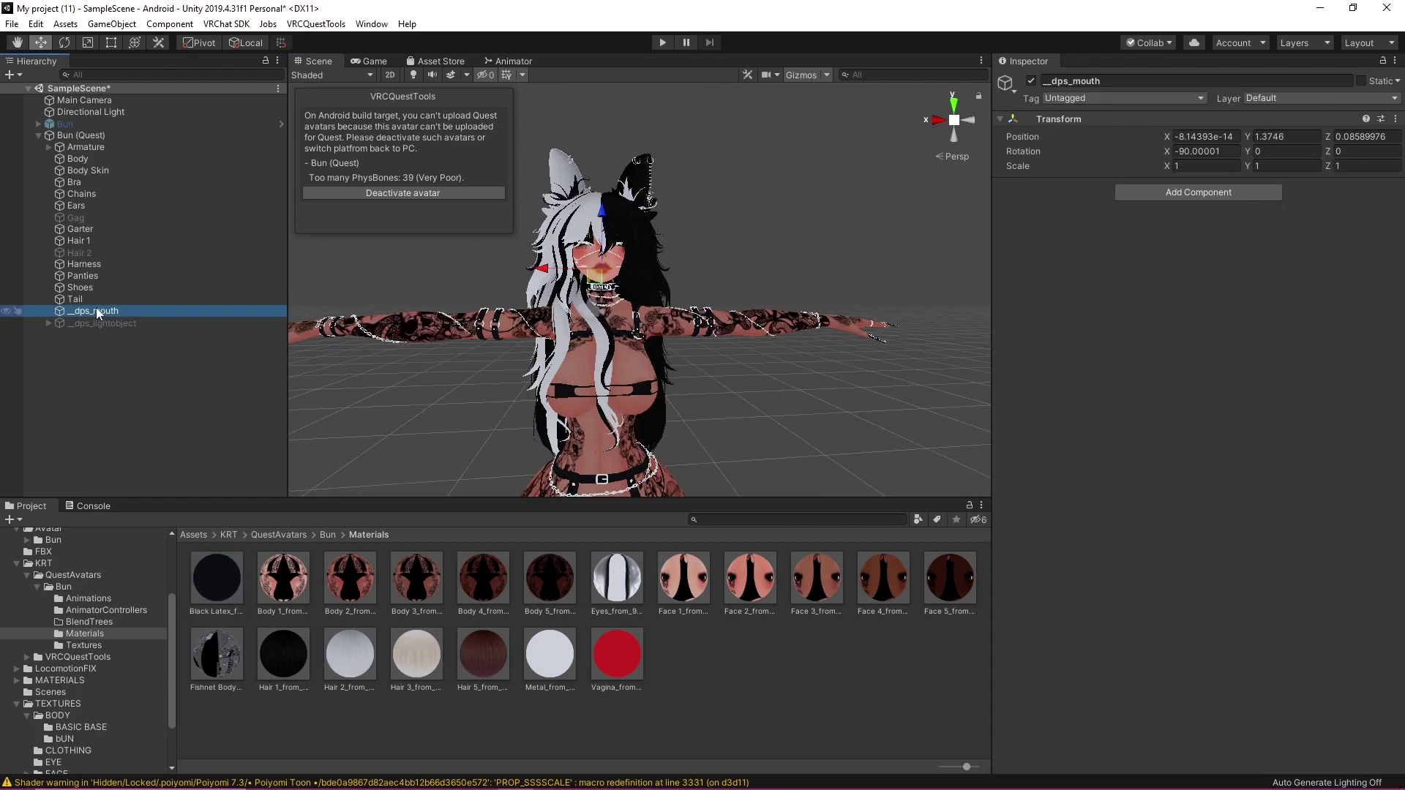
Delete _dps_mouth and _dps_lightobject from the Bun (Quest) hierarchy
left_click(130, 324, "shift")
right_click(131, 324)
left_click(170, 403)
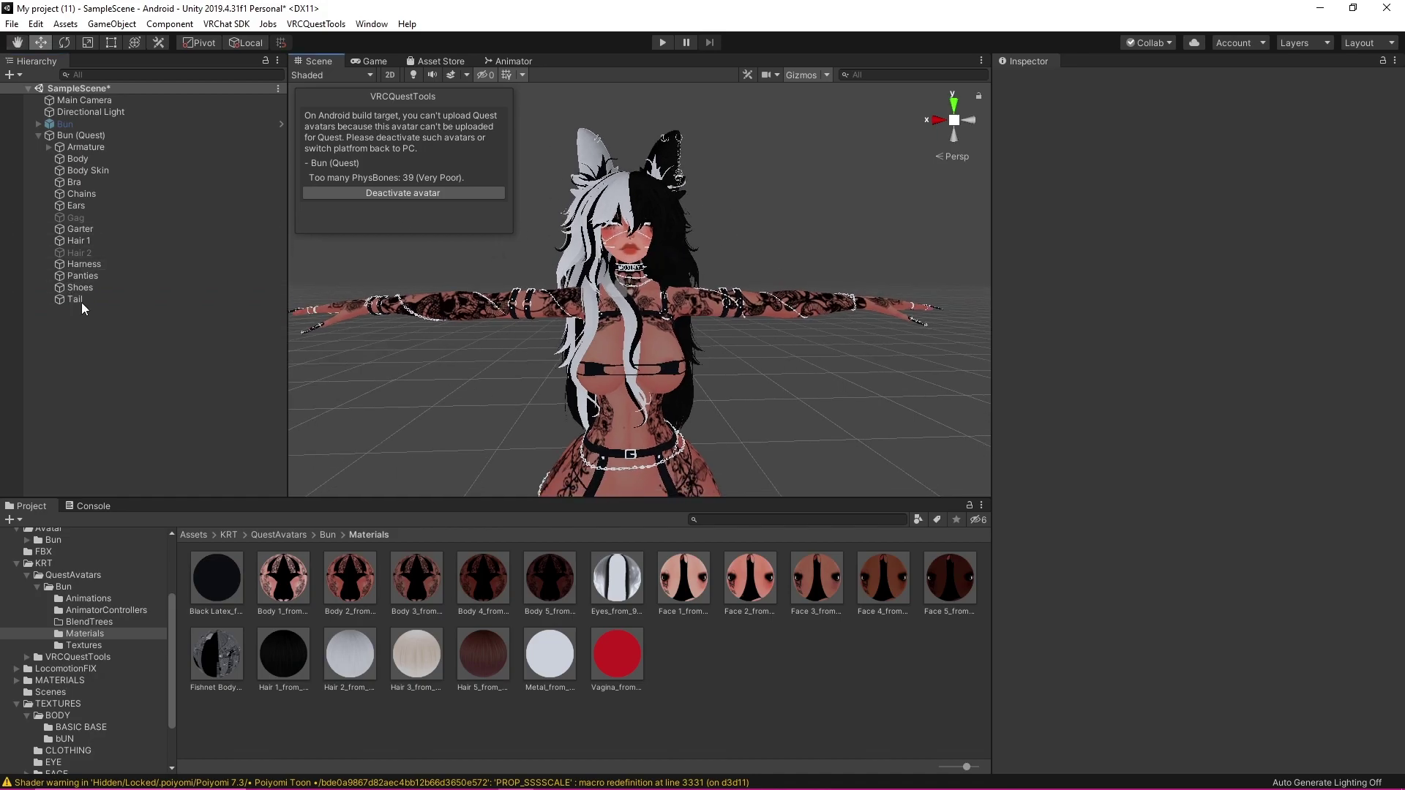
Open the VRCQuestTools menu to find the PhysBones removal tool
scroll(449, 273, "up", 3)
left_click(371, 23)
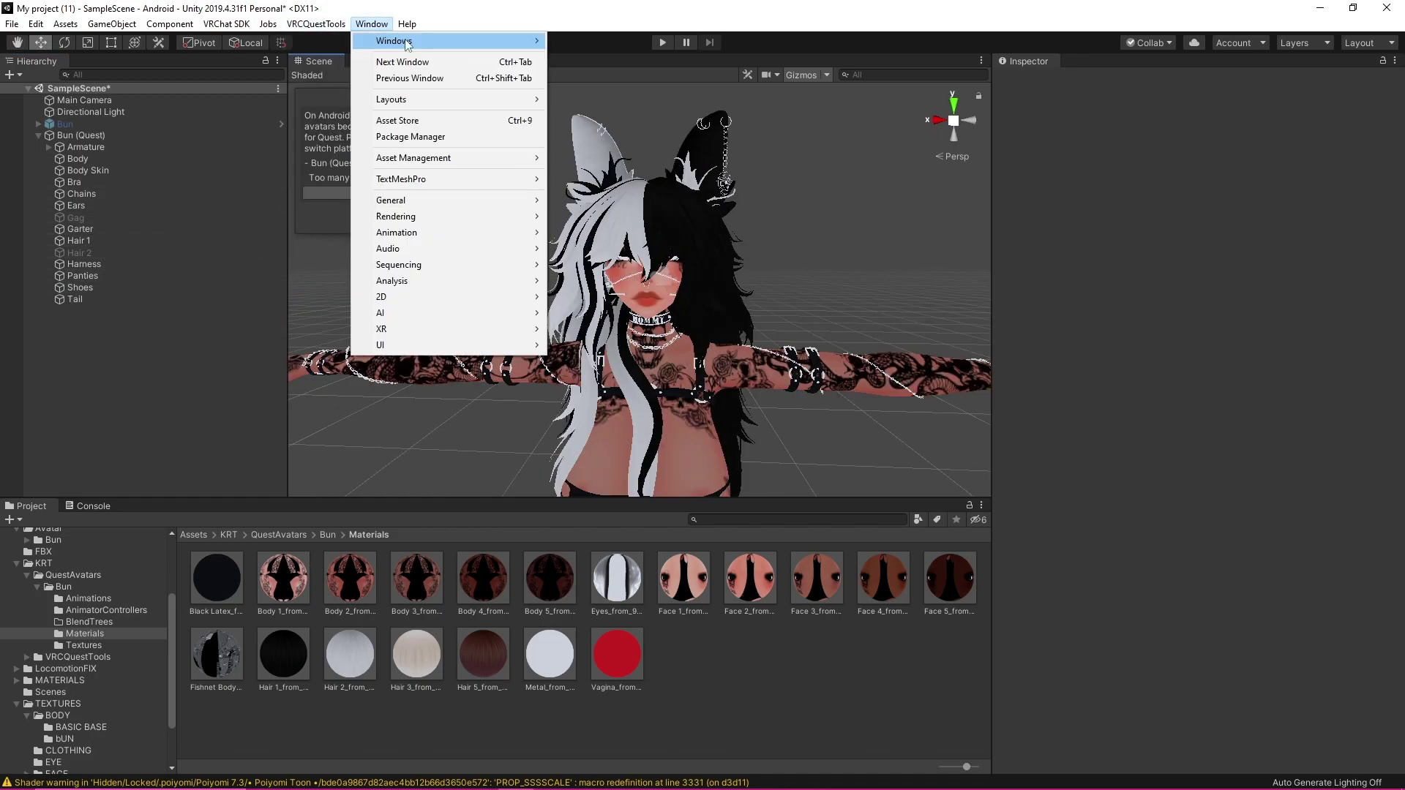
mouse_move(353, 29)
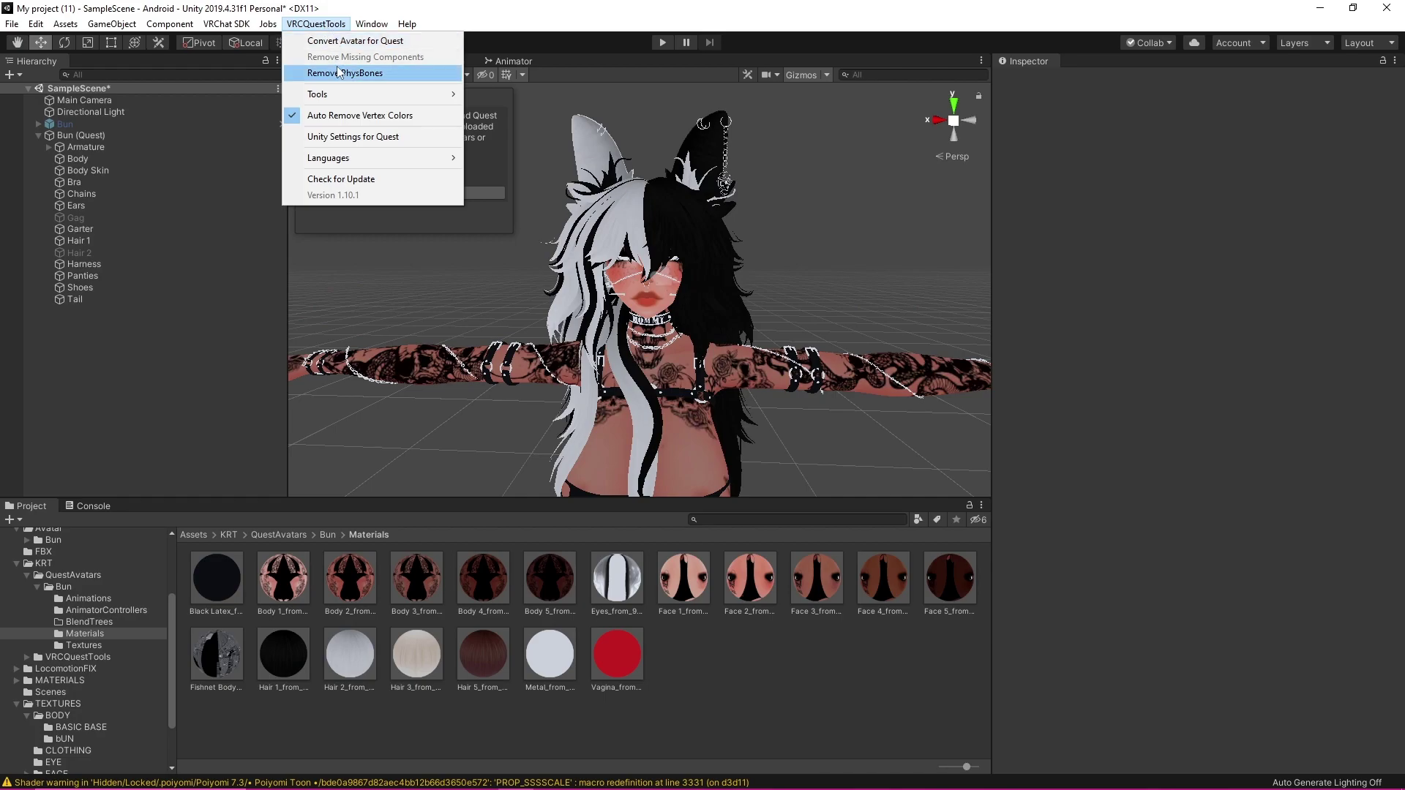
Open the PhysBones Remover and choose Bun (Quest) as the avatar
left_click(381, 74)
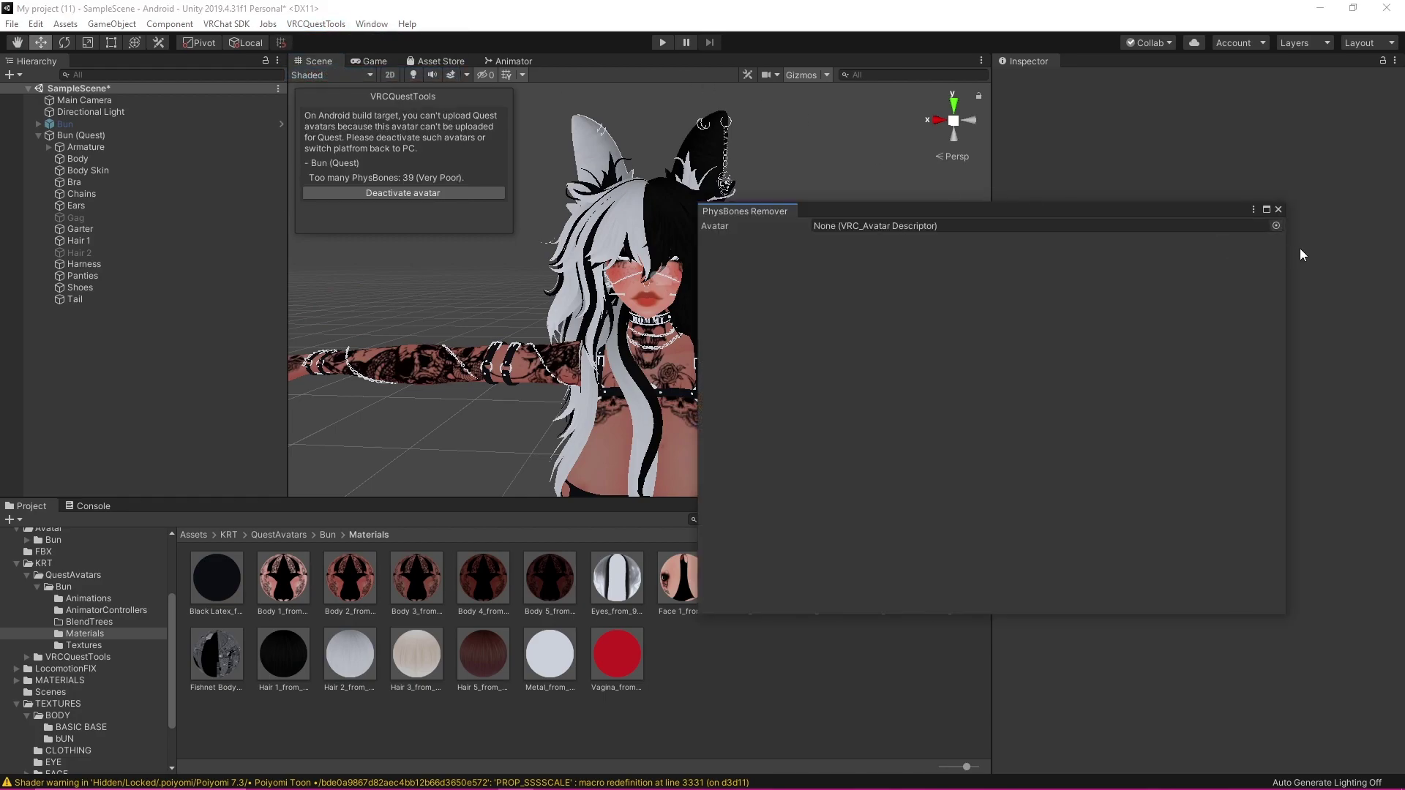
left_click(1275, 226)
left_click(109, 85)
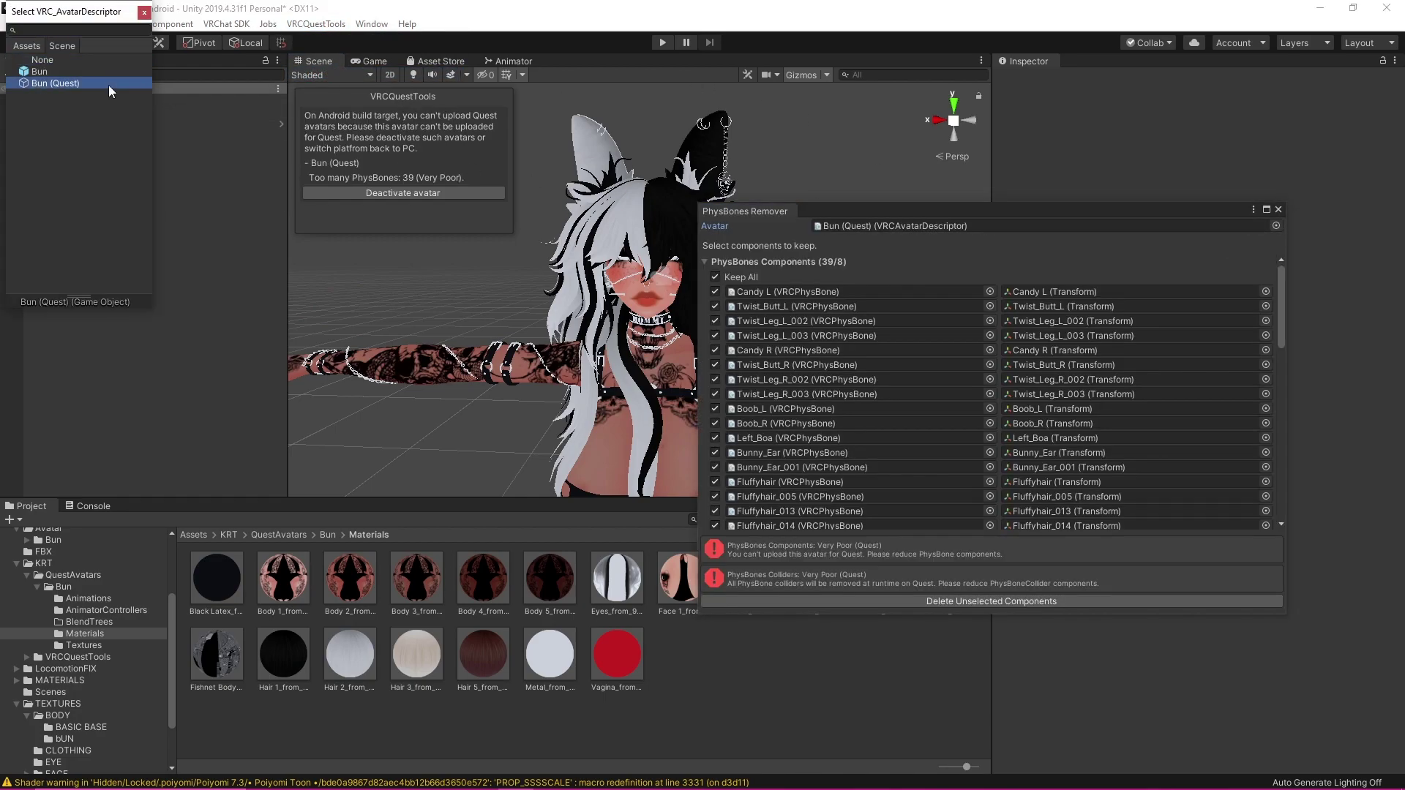
left_click(935, 279)
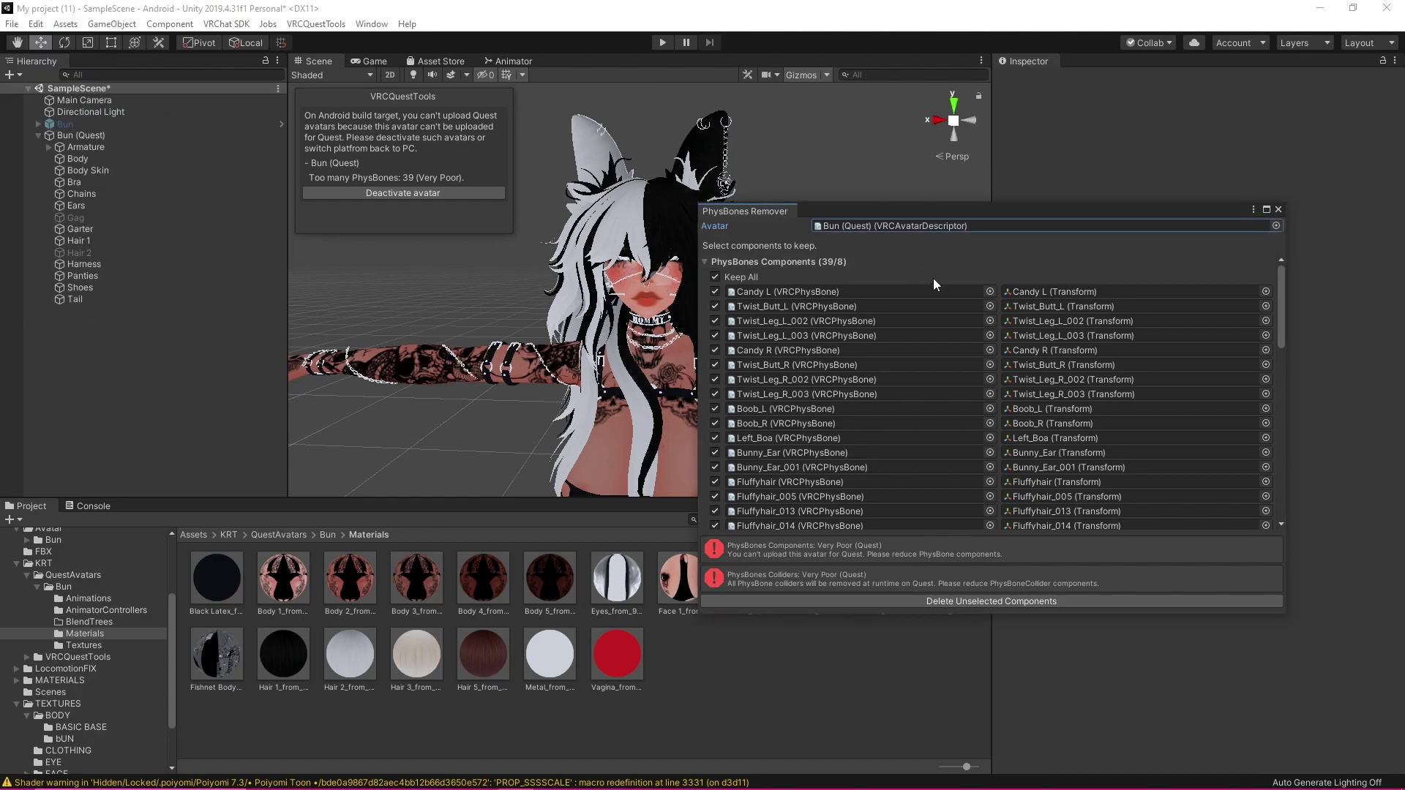
Untick all PhysBone colliders, delete them, and return to the top of the list
scroll(803, 283, "down", 12)
scroll(789, 353, "down", 3)
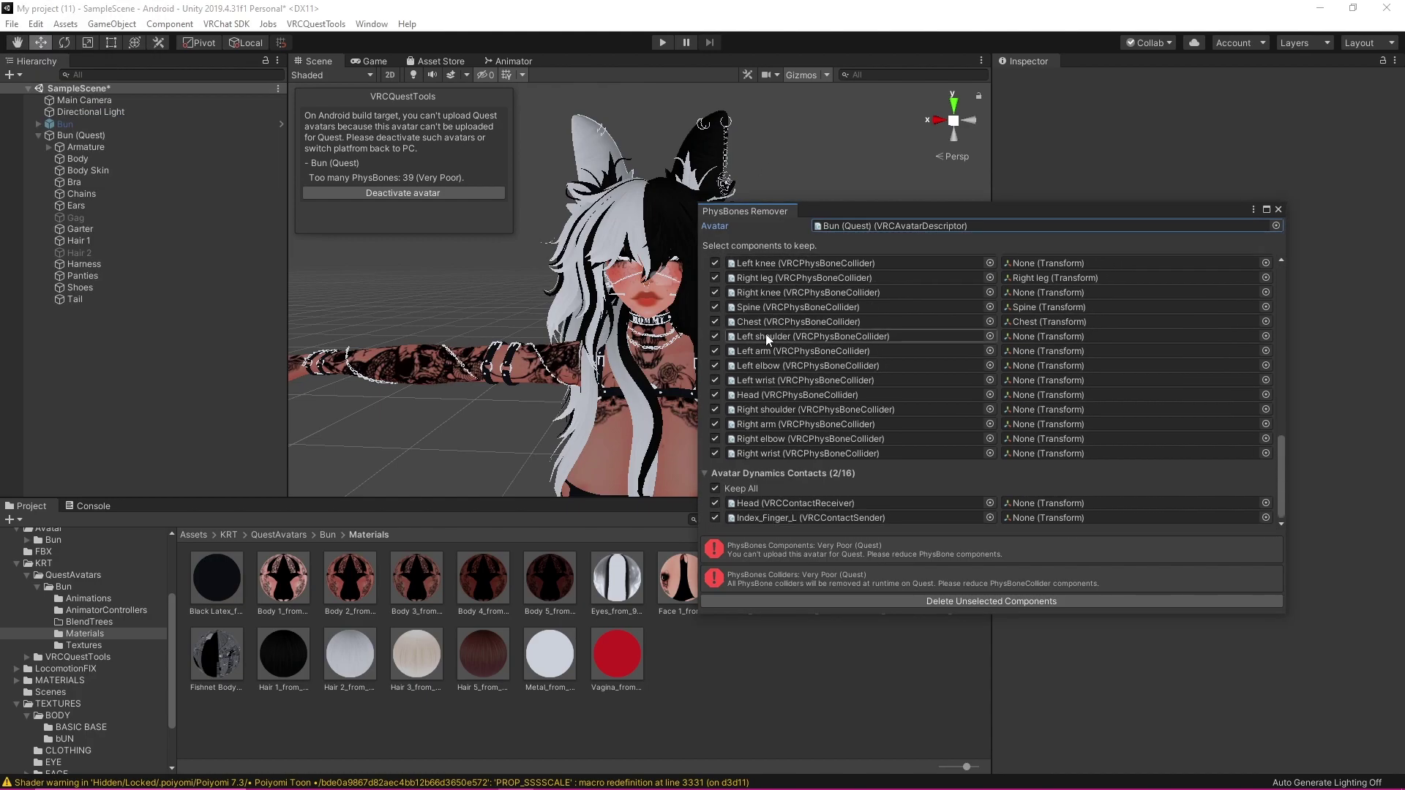
left_click(743, 293)
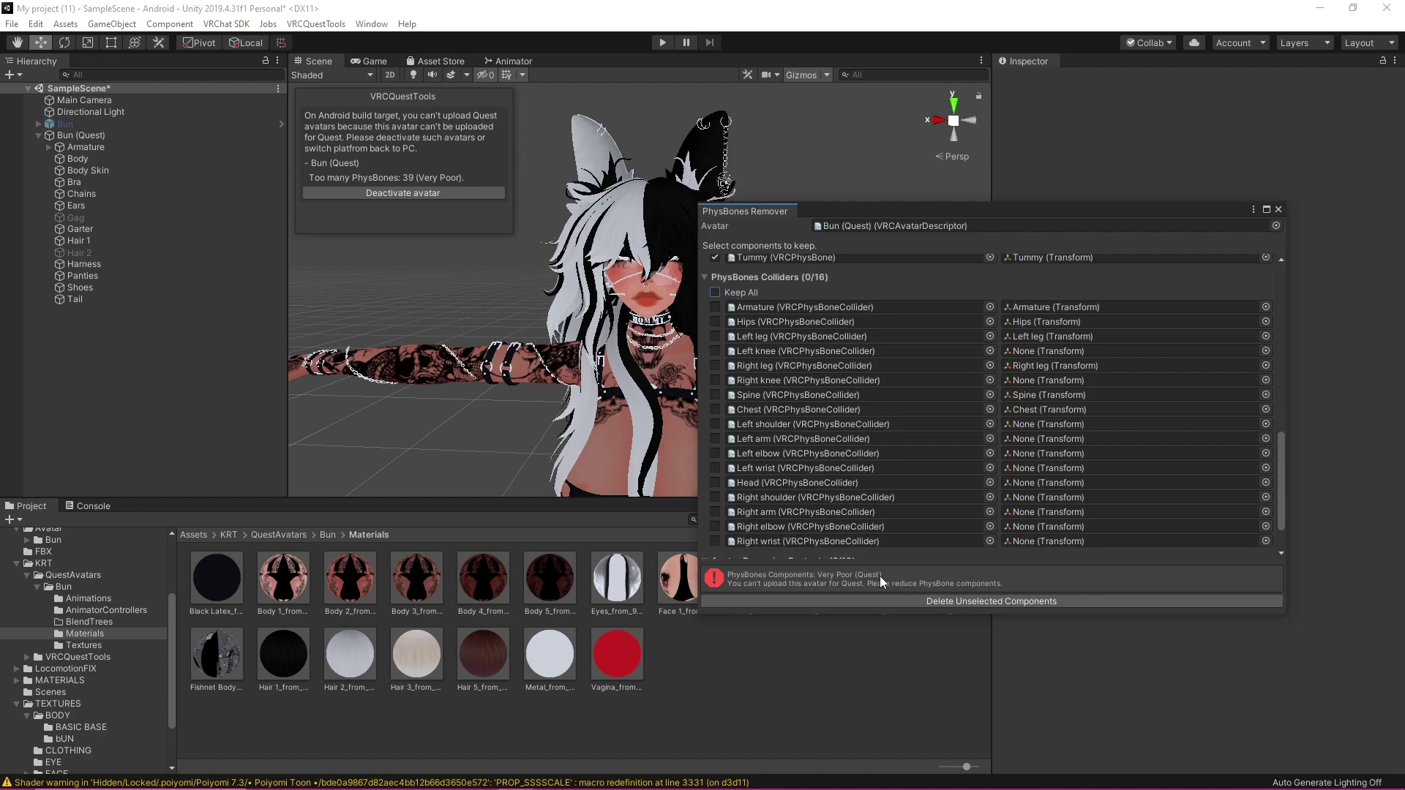
left_click(904, 606)
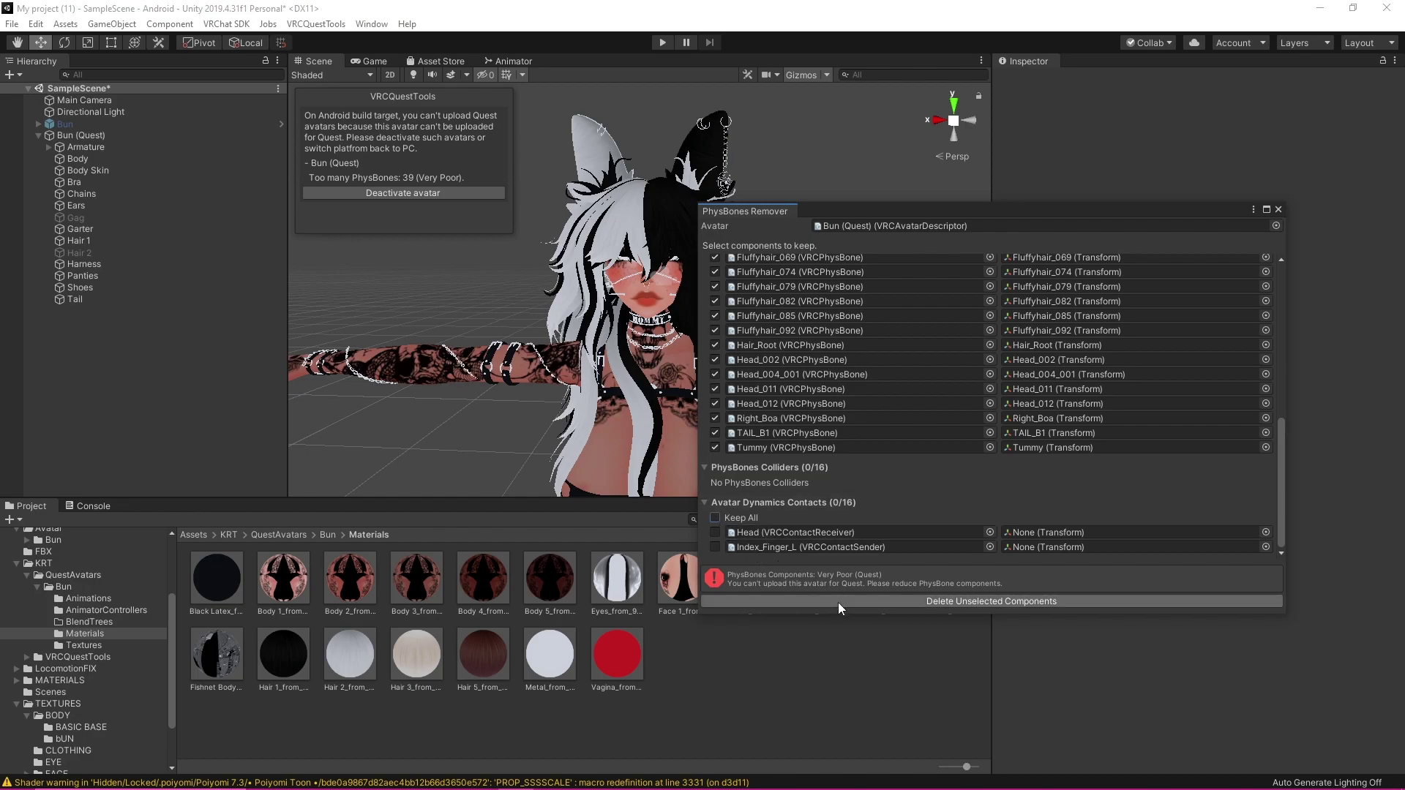
scroll(916, 496, "up", 10)
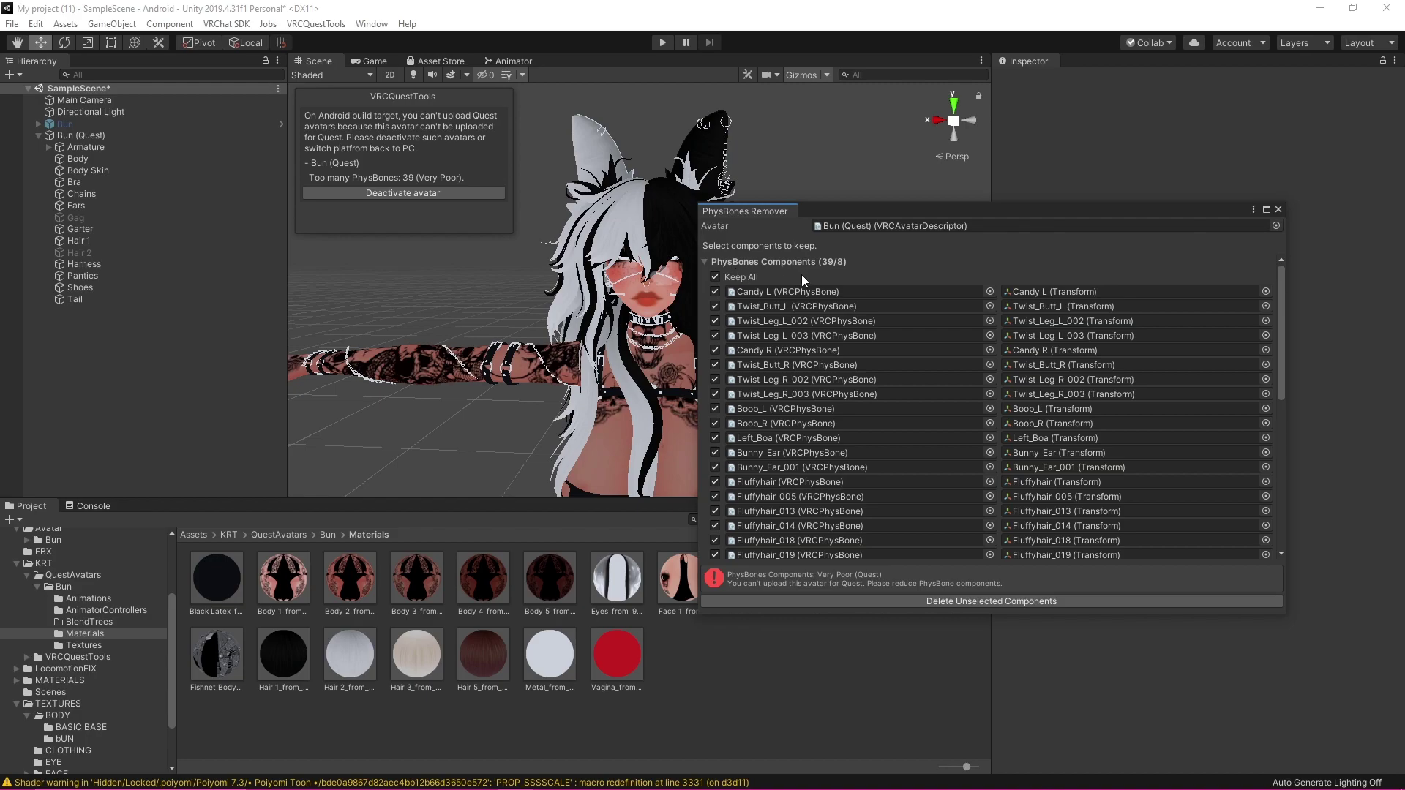
Stop keeping the Candy L PhysBone and locate its bone in the Hierarchy
scroll(990, 397, "down", 3)
scroll(990, 397, "down", 5)
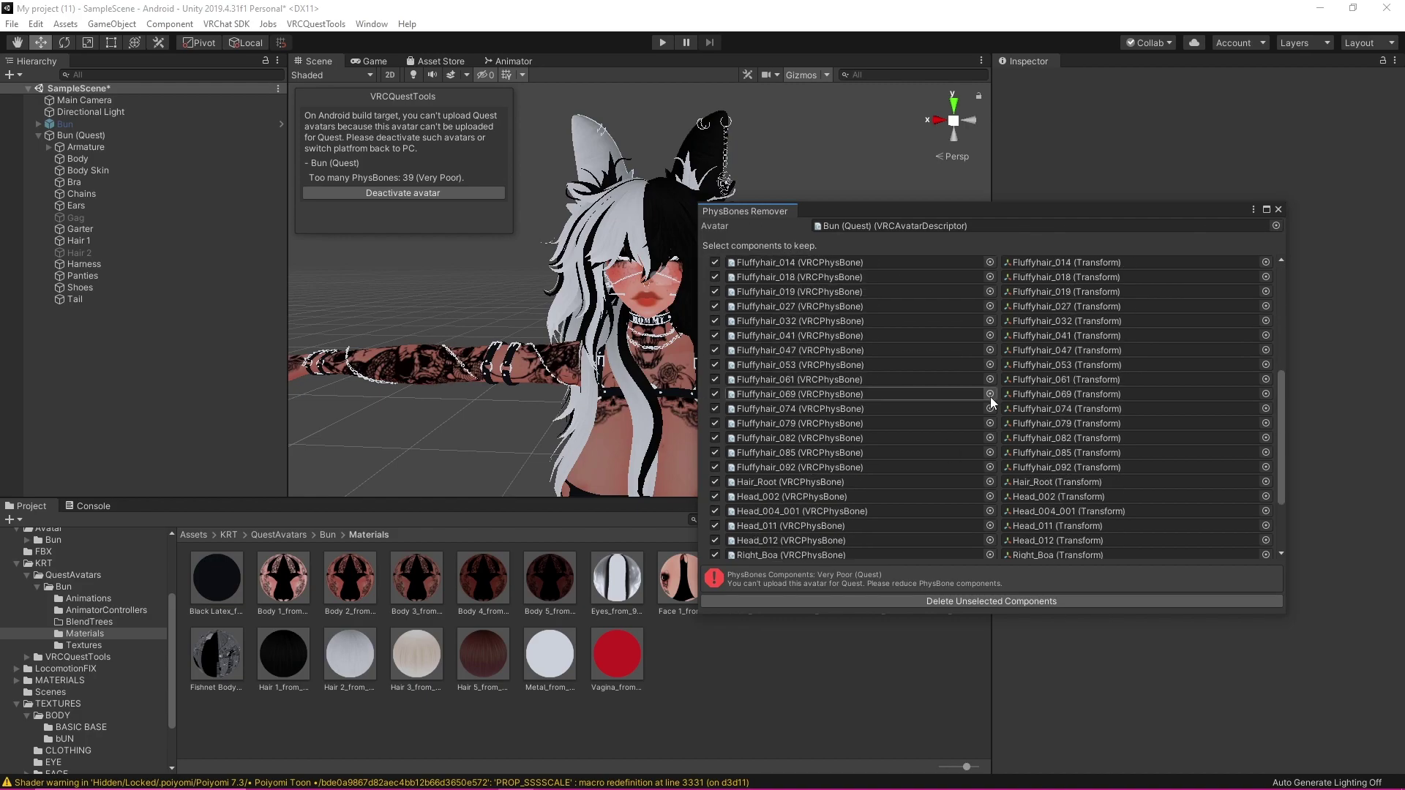
scroll(922, 369, "up", 8)
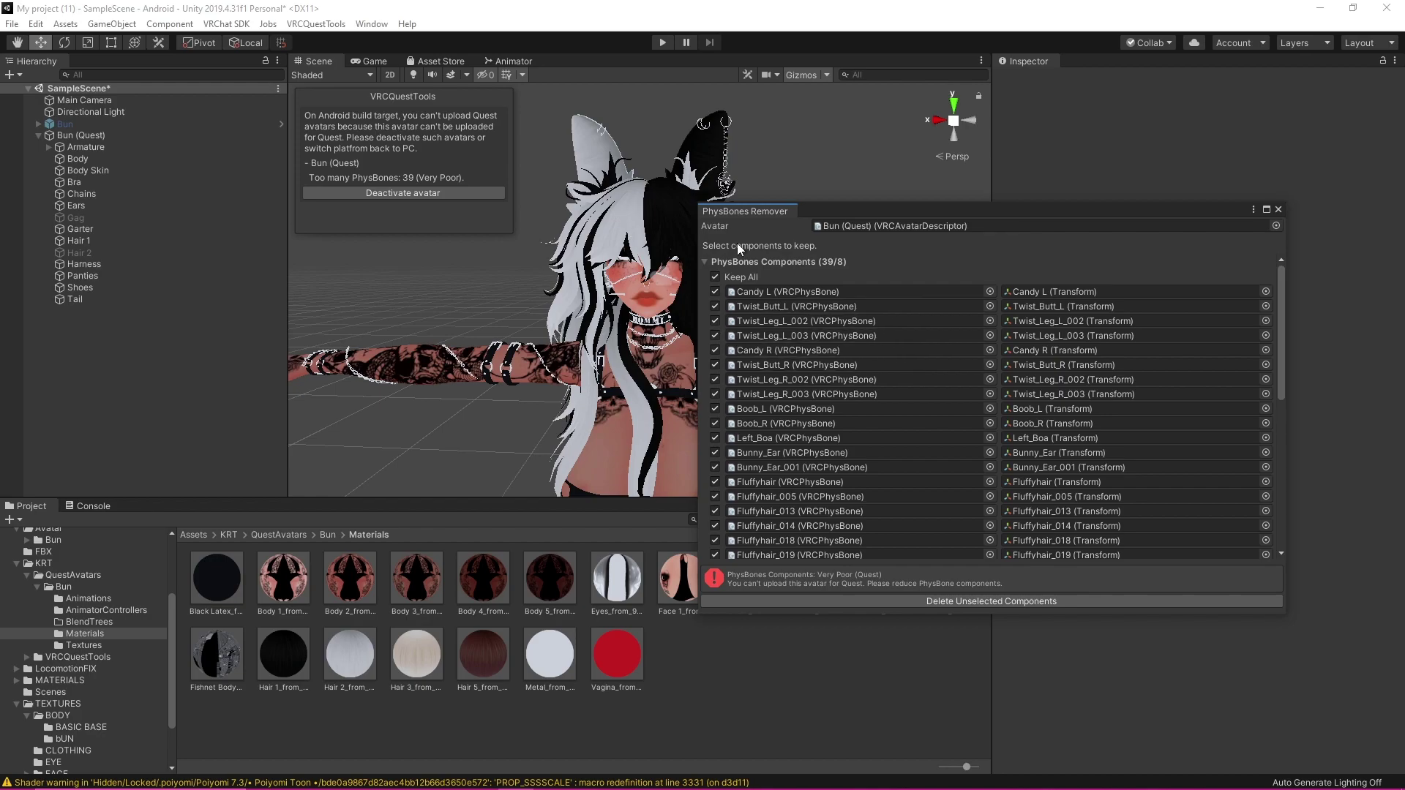
left_click(711, 292)
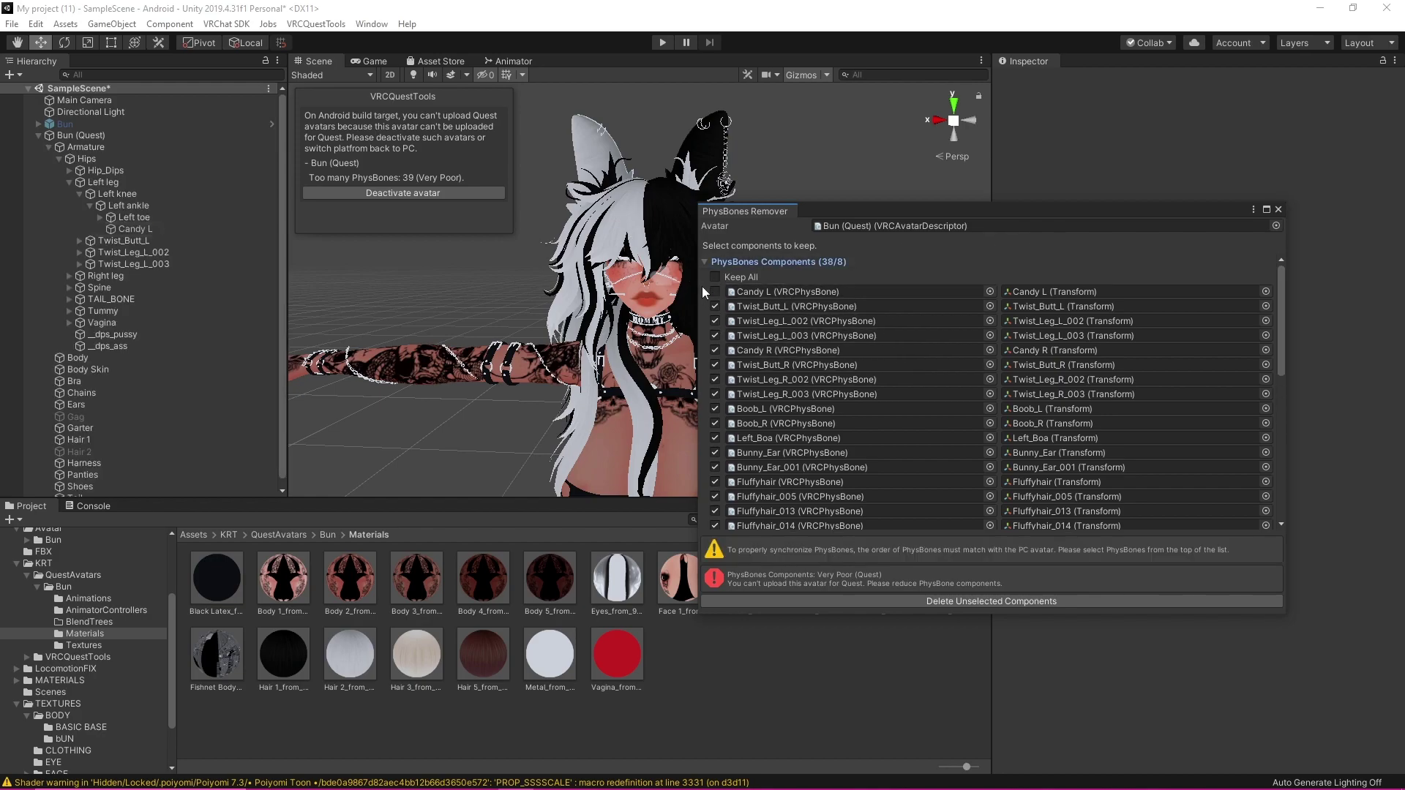
left_click(789, 294)
left_click(237, 231)
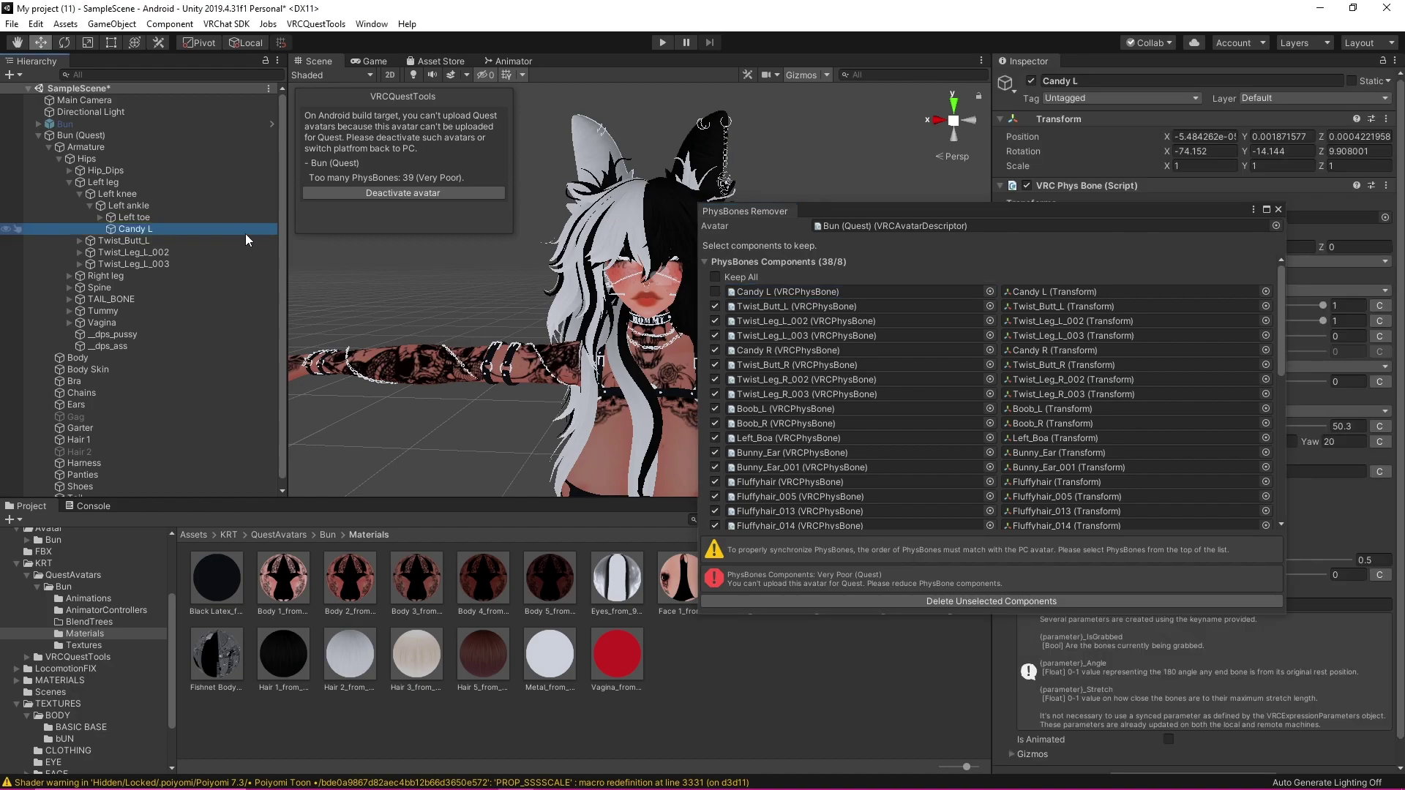
Check Candy L's position on the avatar in the Scene view, then stop keeping Candy R
scroll(468, 354, "down", 5)
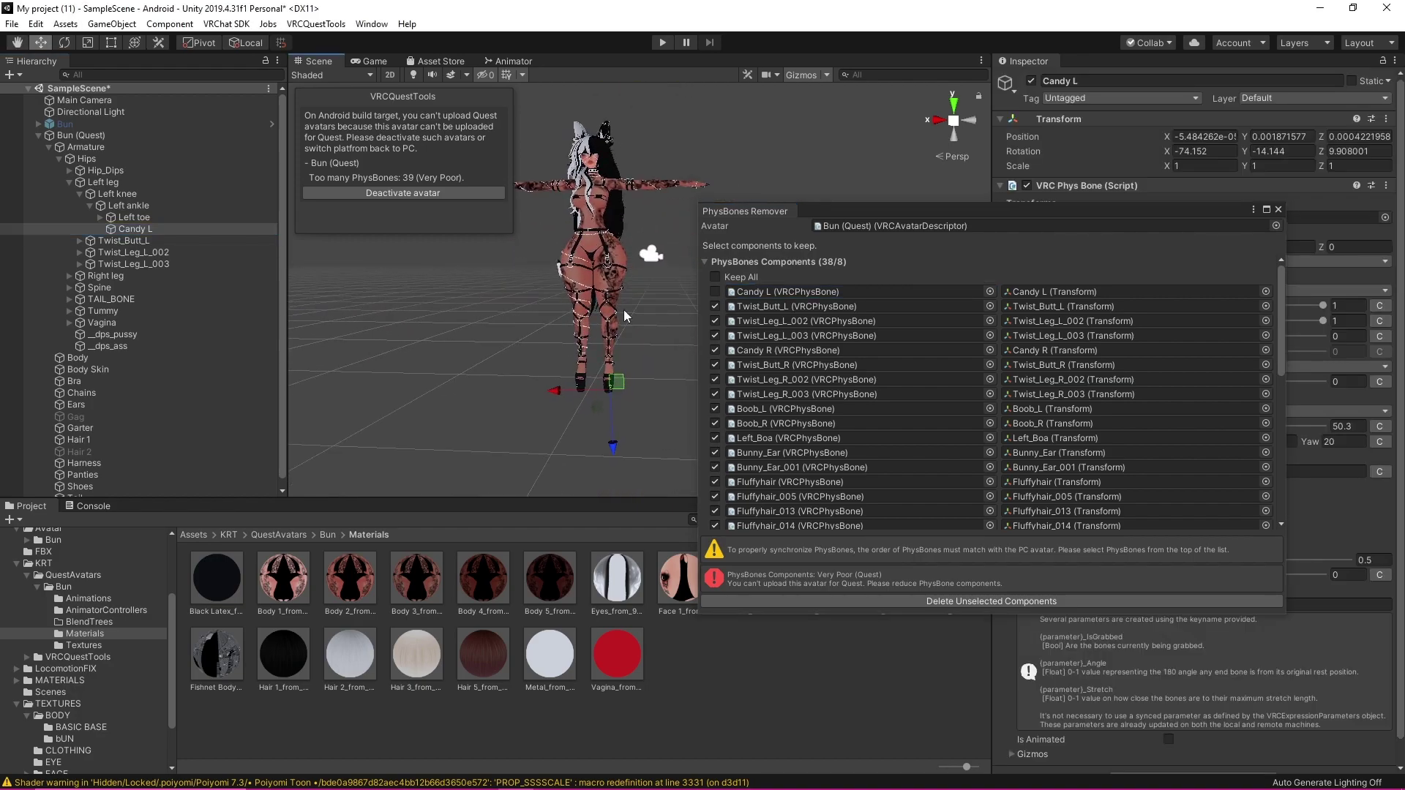
scroll(624, 316, "up", 6)
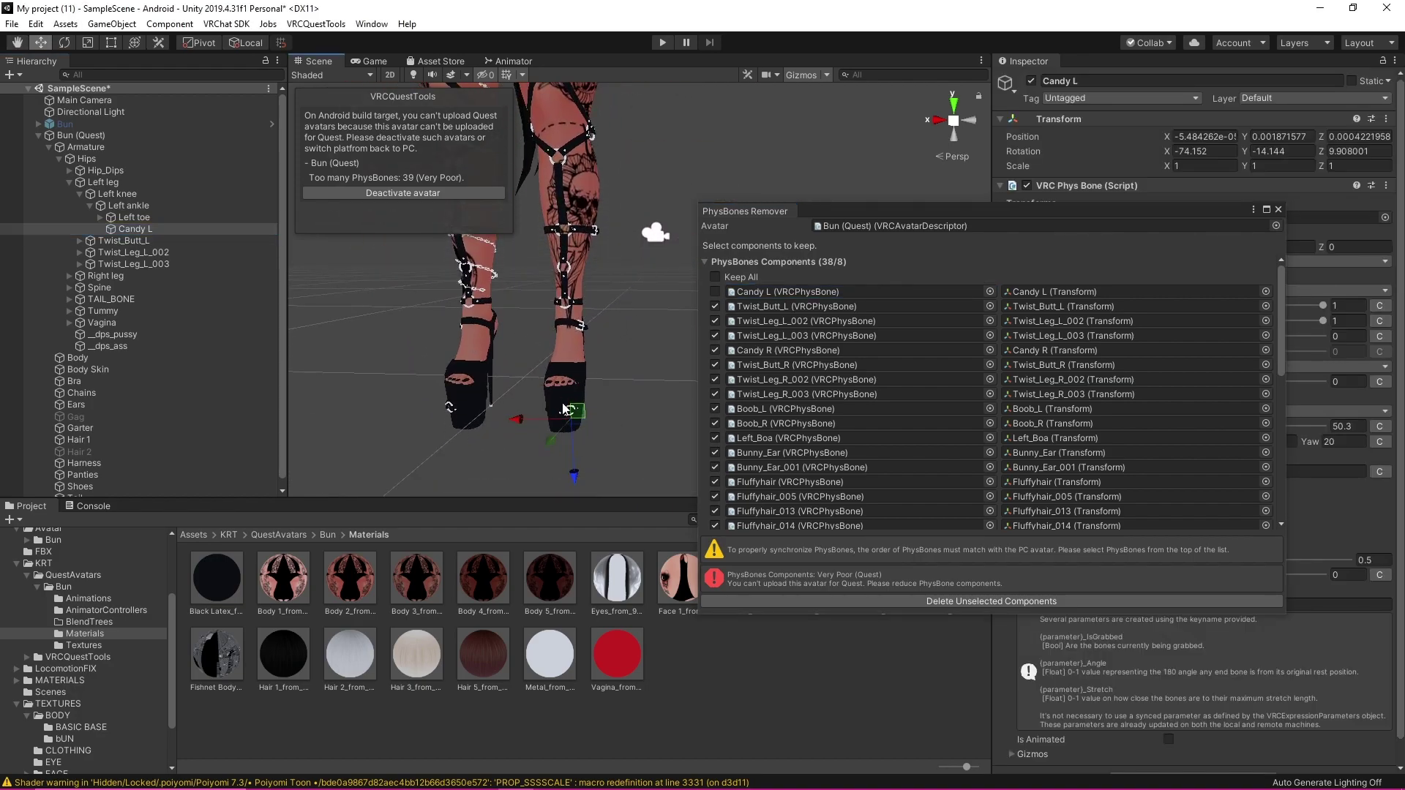
scroll(565, 408, "up", 5)
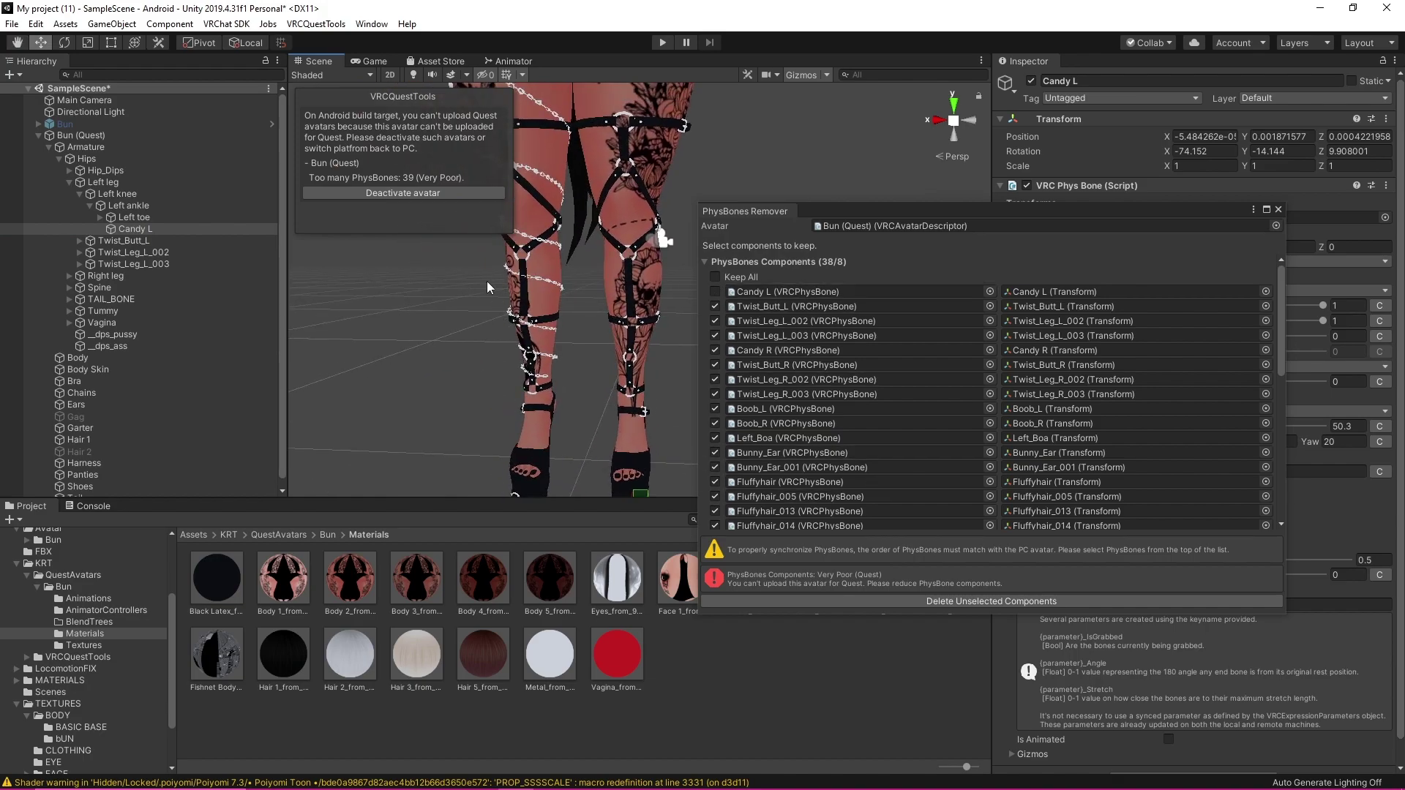
middle_click_drag(488, 287, 527, 380)
scroll(527, 381, "down", 5)
scroll(610, 458, "up", 6)
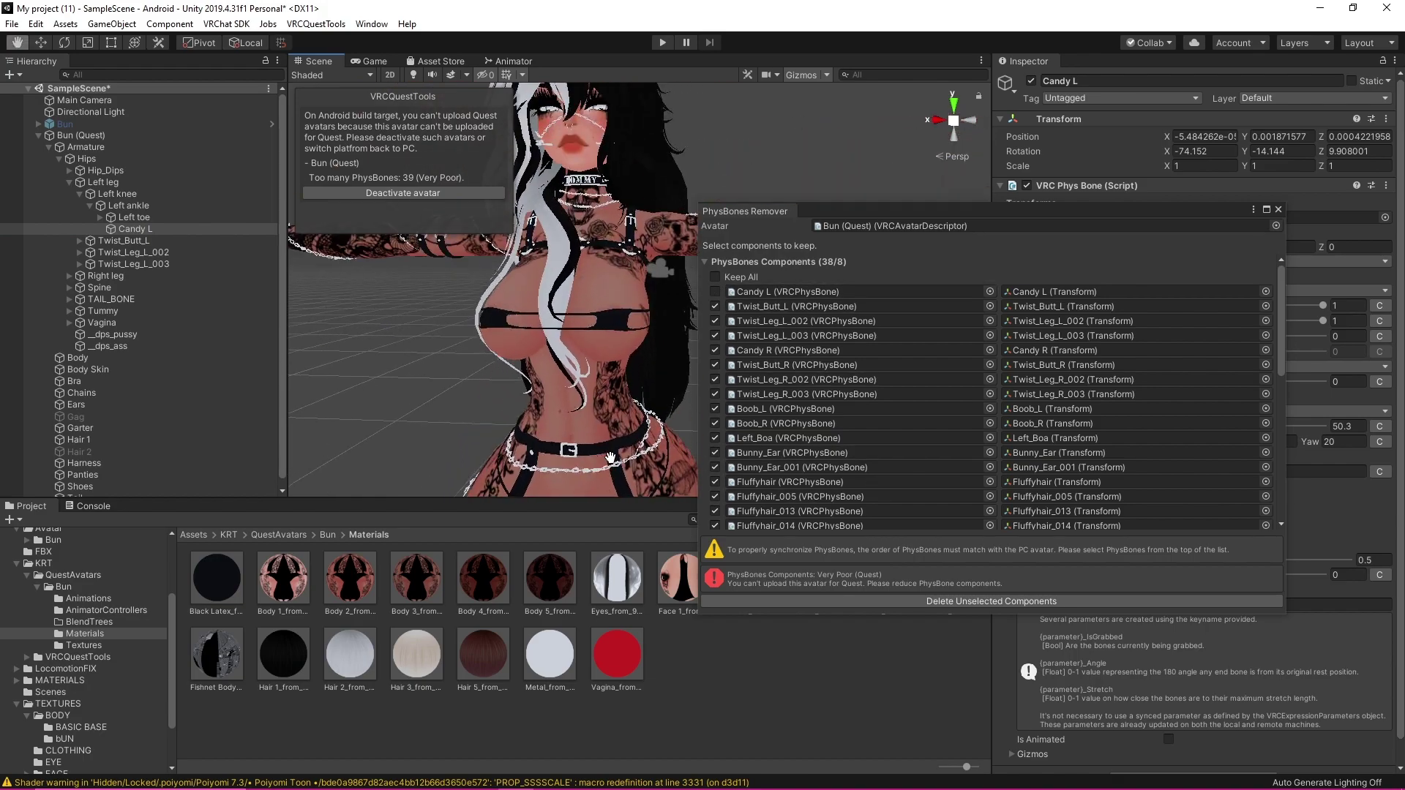
scroll(610, 458, "down", 8)
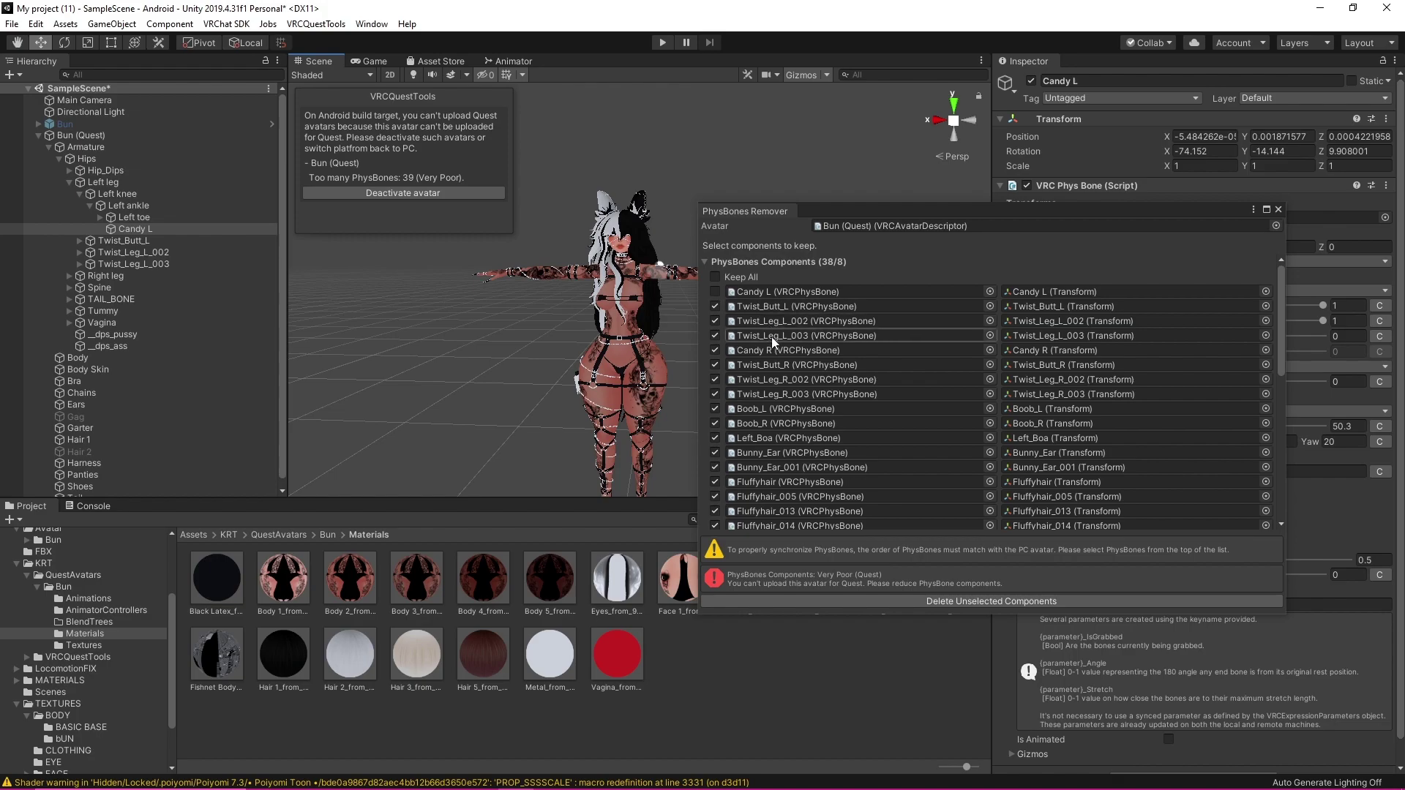
scroll(591, 296, "up", 4)
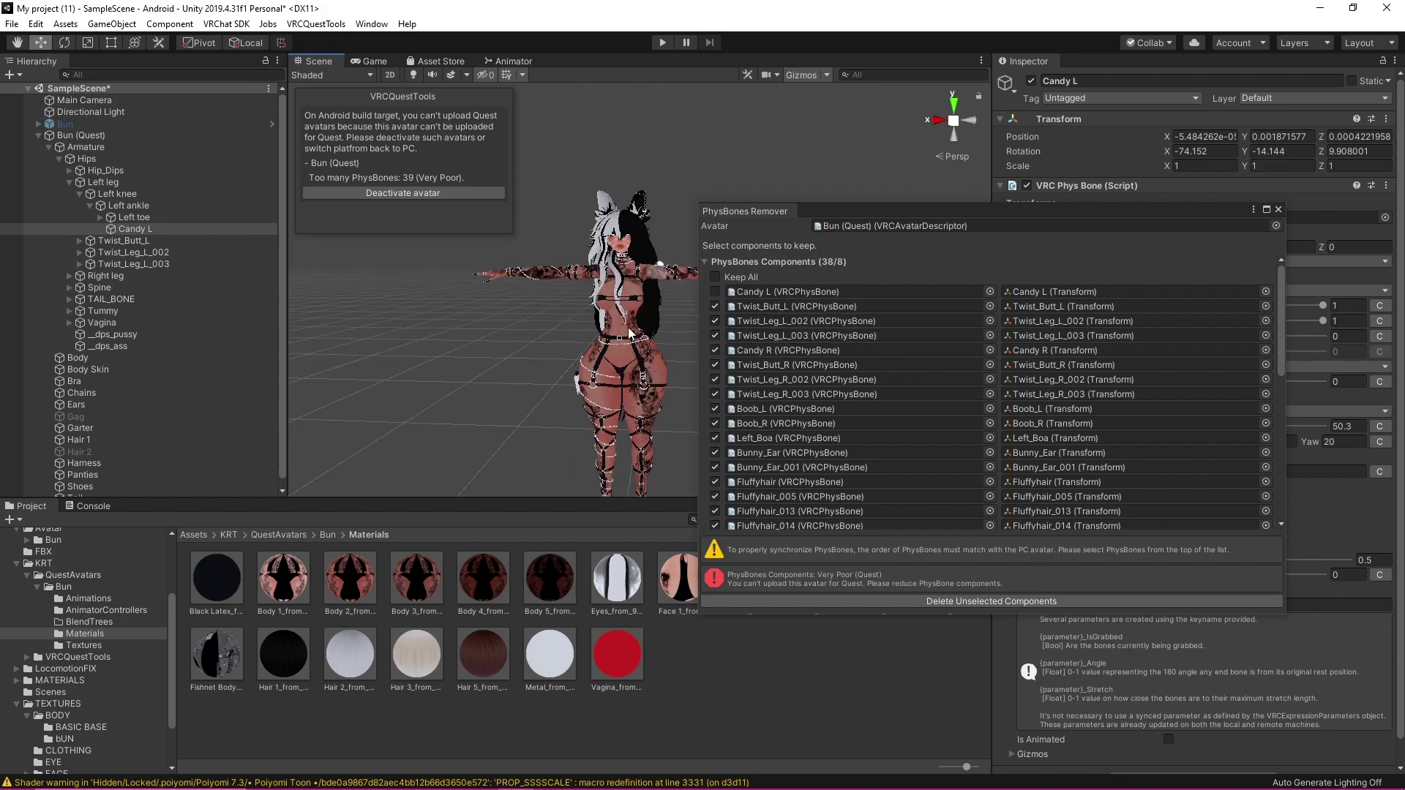
middle_click_drag(670, 377, 674, 373)
left_click(715, 351)
scroll(724, 365, "down", 1)
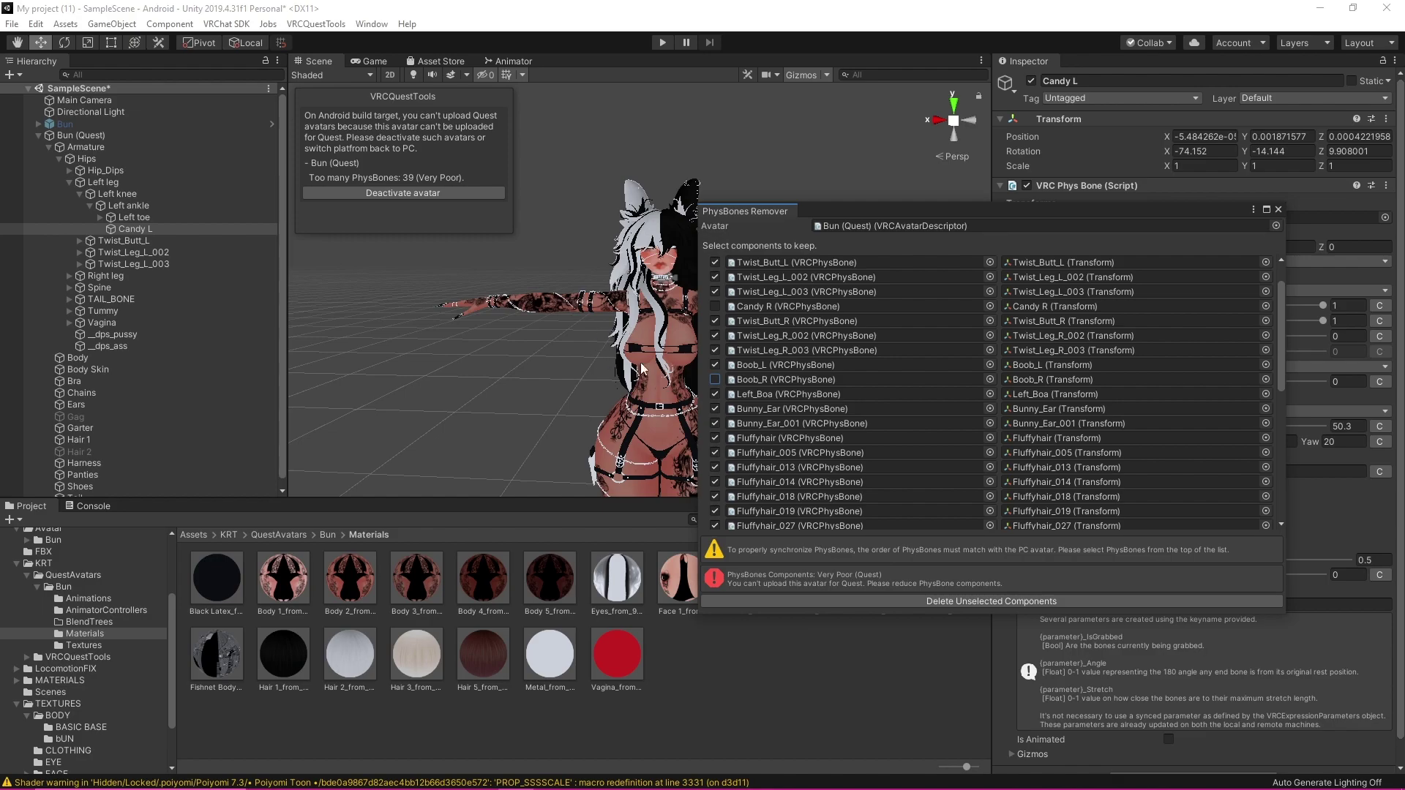
Stop keeping the Fluffyhair_014, 018, 027, 032, 047 and 069 PhysBones
scroll(724, 373, "down", 3)
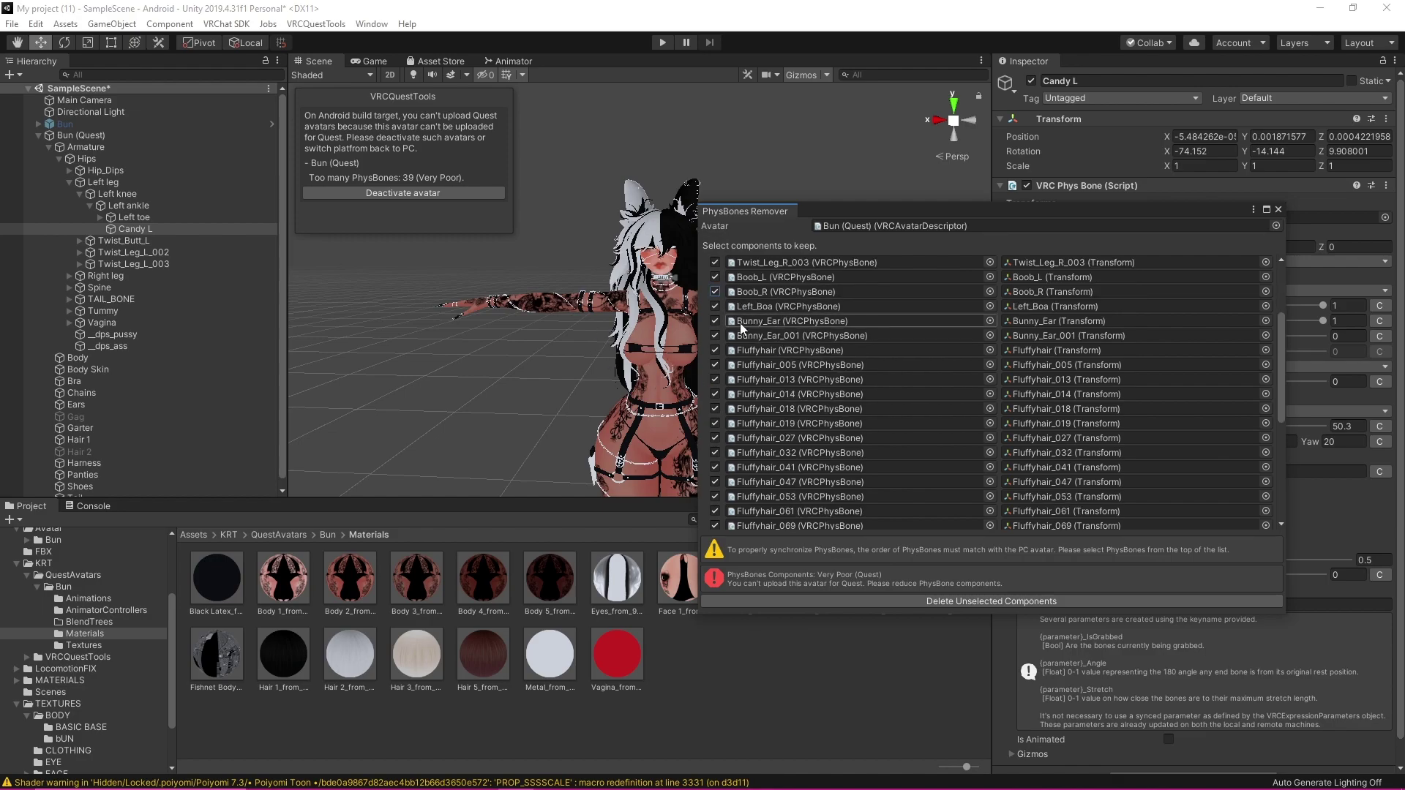
left_click(716, 395)
left_click(716, 409)
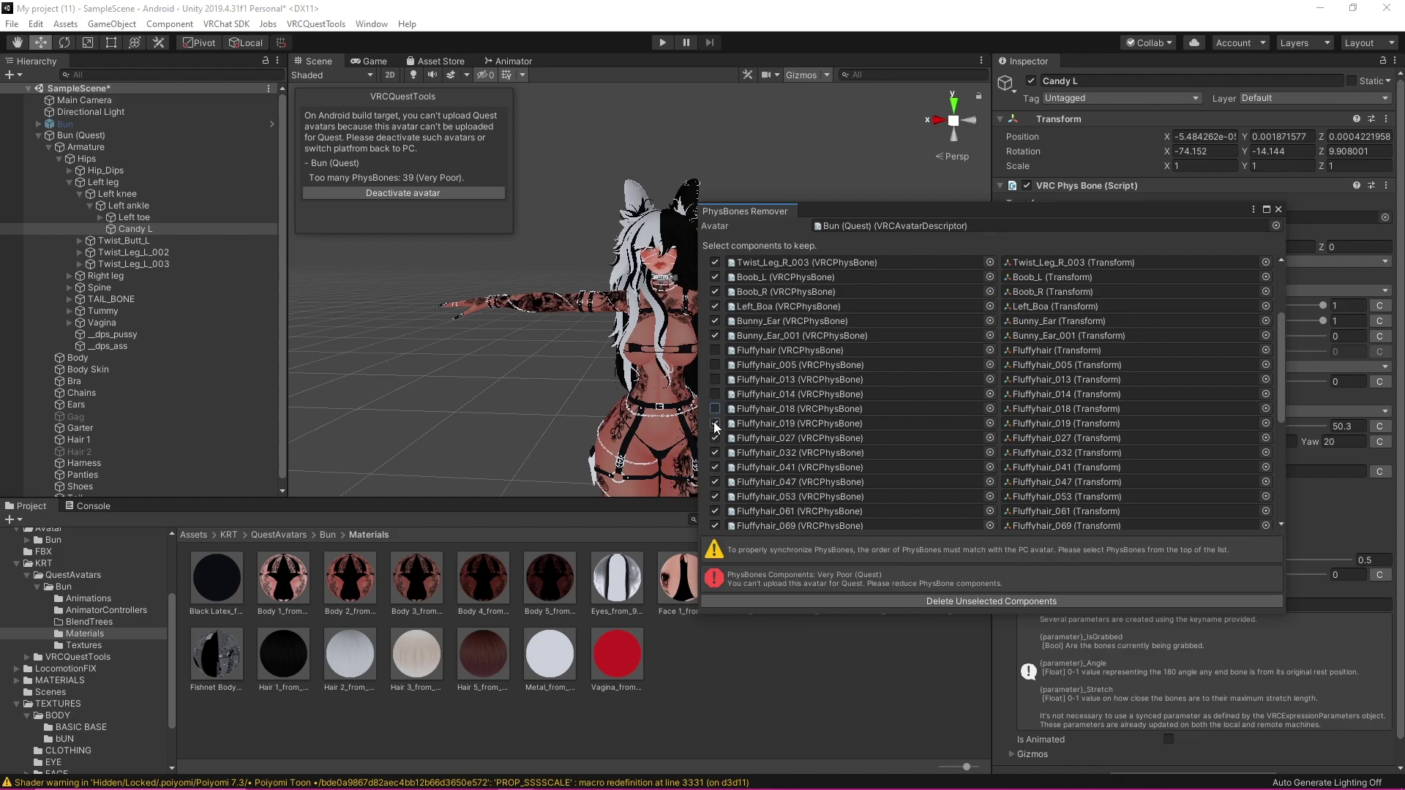
left_click(716, 438)
left_click(715, 453)
left_click(716, 482)
left_click(714, 524)
Untick Fluffyhair_074, 079, 082, 085 and 092, then close the remover and warning panel
scroll(761, 459, "down", 5)
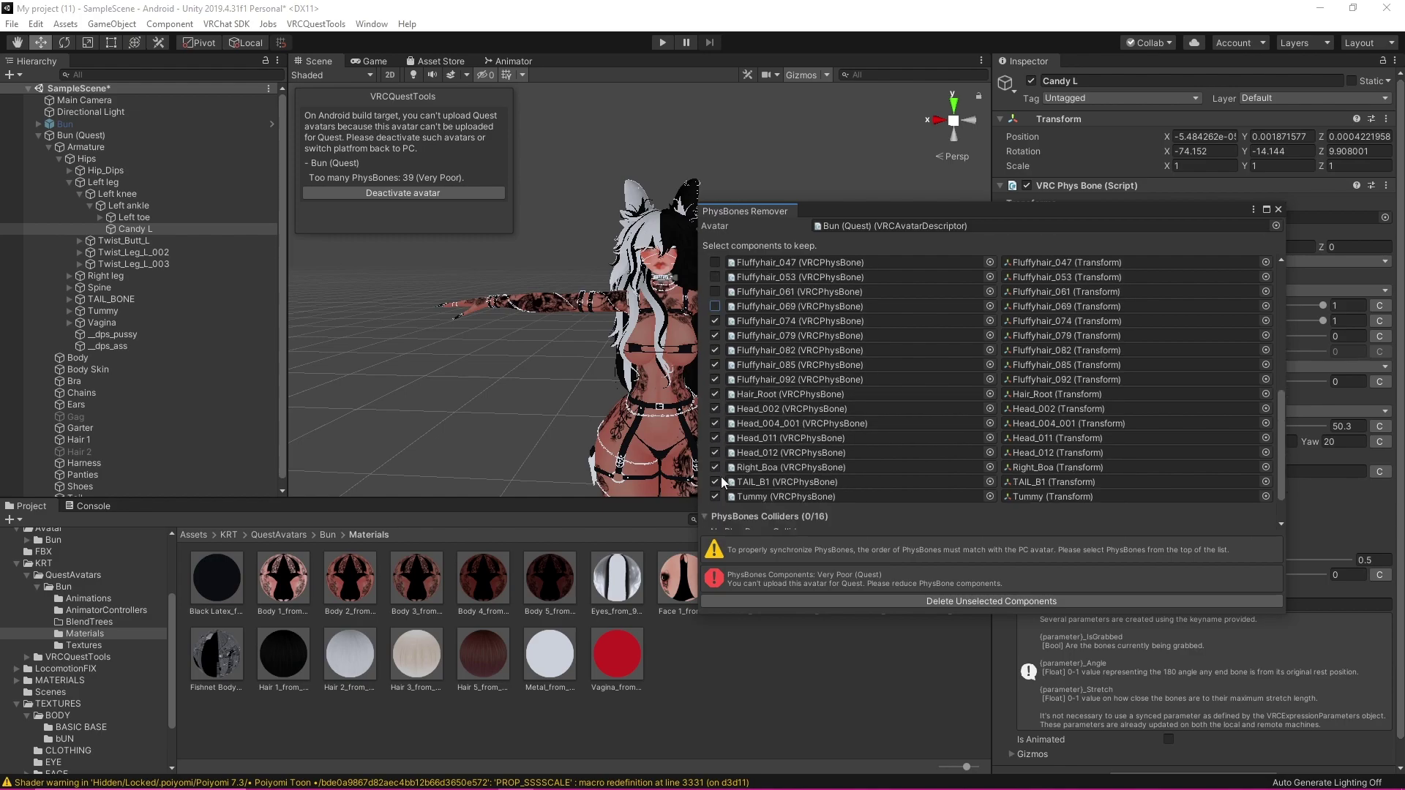
left_click(715, 320)
left_click(715, 335)
left_click(715, 350)
left_click(715, 364)
left_click(715, 379)
scroll(792, 391, "up", 8)
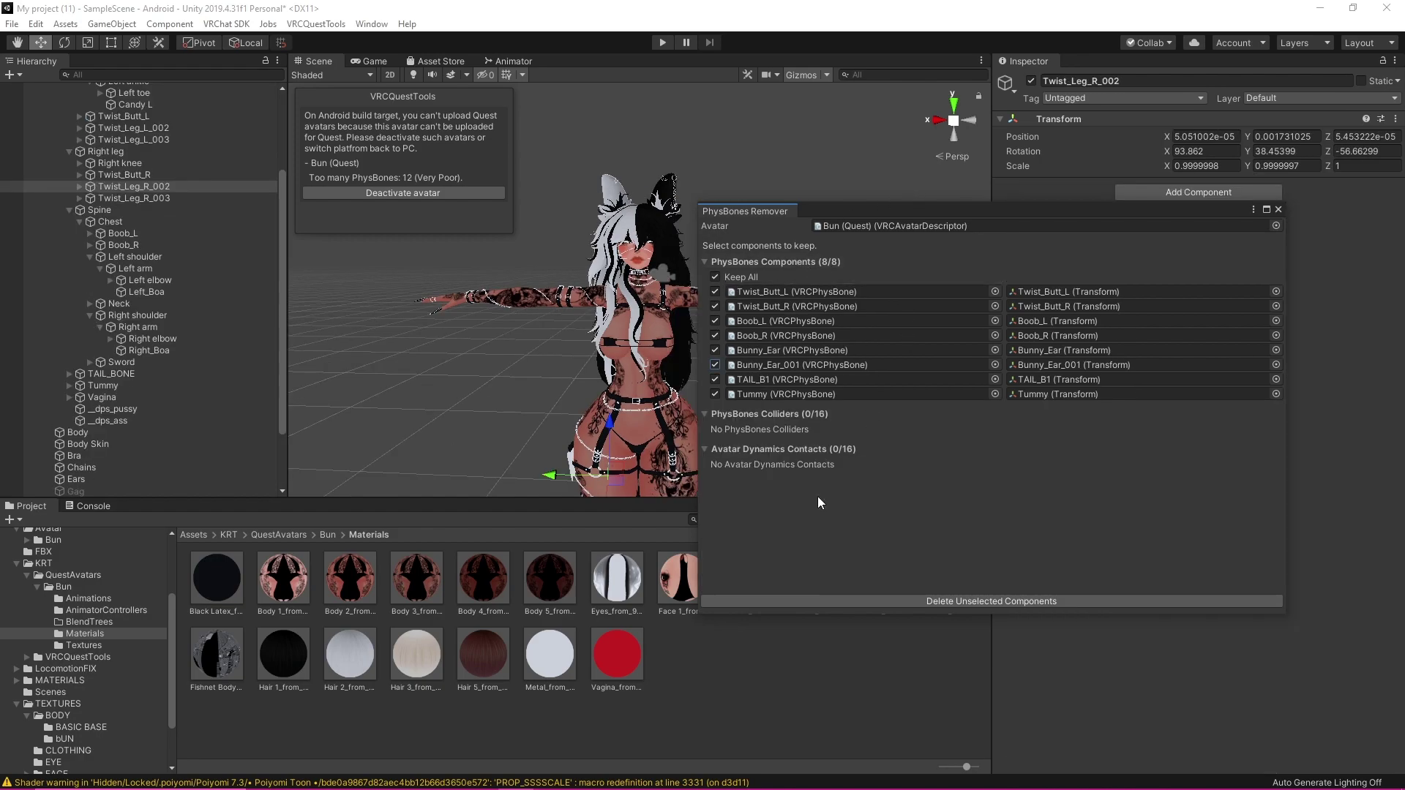
left_click(1278, 210)
left_click(746, 161)
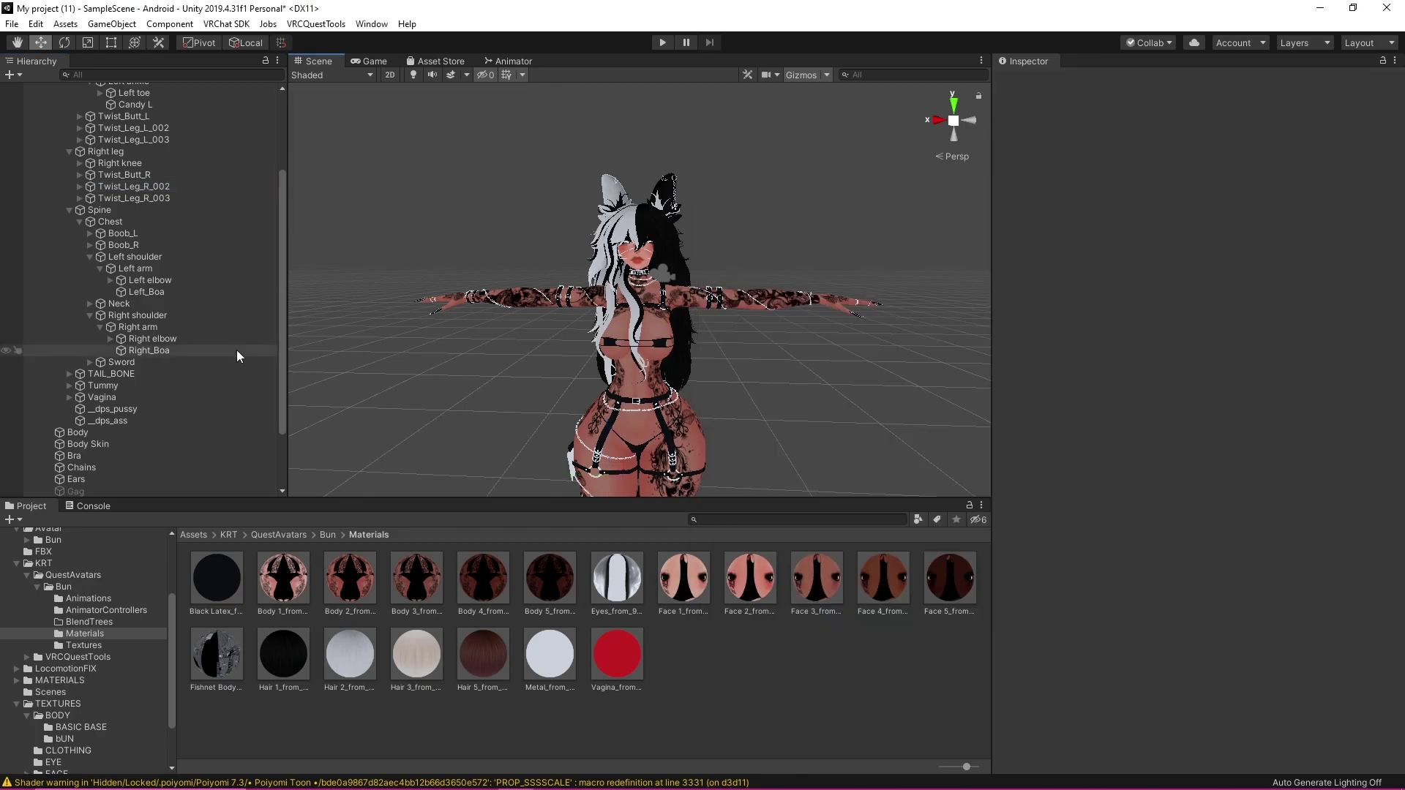
Open the Bun Textures folder and check the Black Latex and Body 1 import settings
scroll(826, 326, "up", 1)
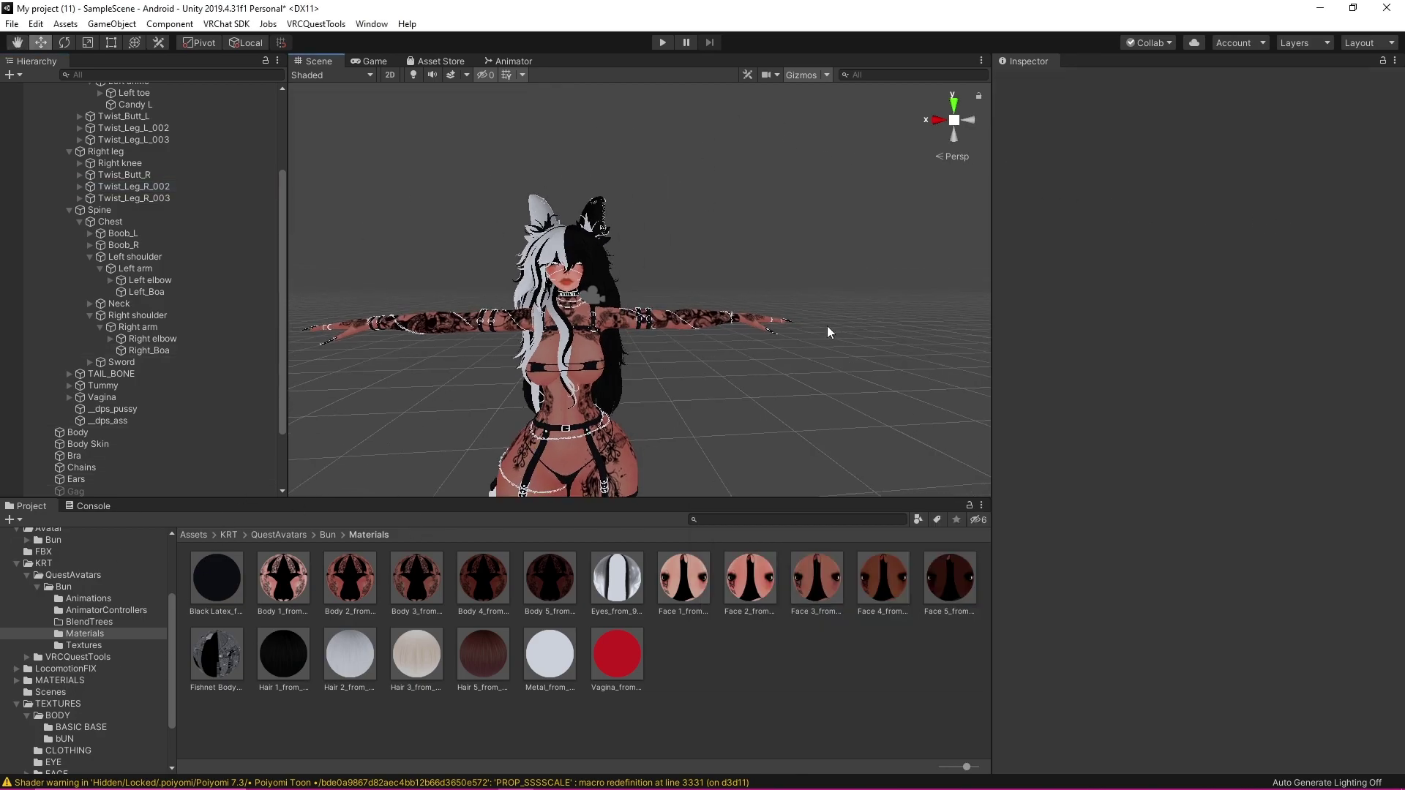
scroll(816, 343, "up", 4)
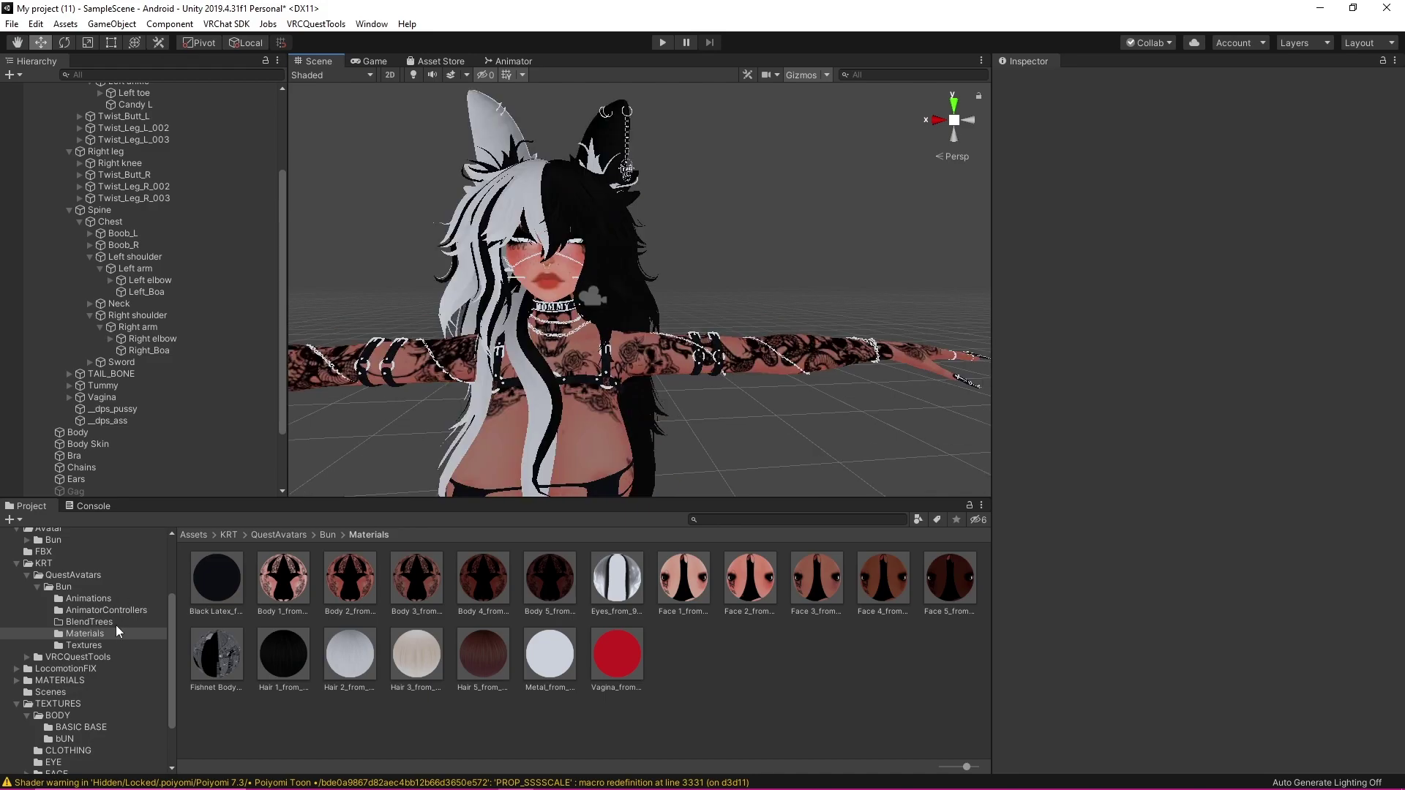
left_click(95, 647)
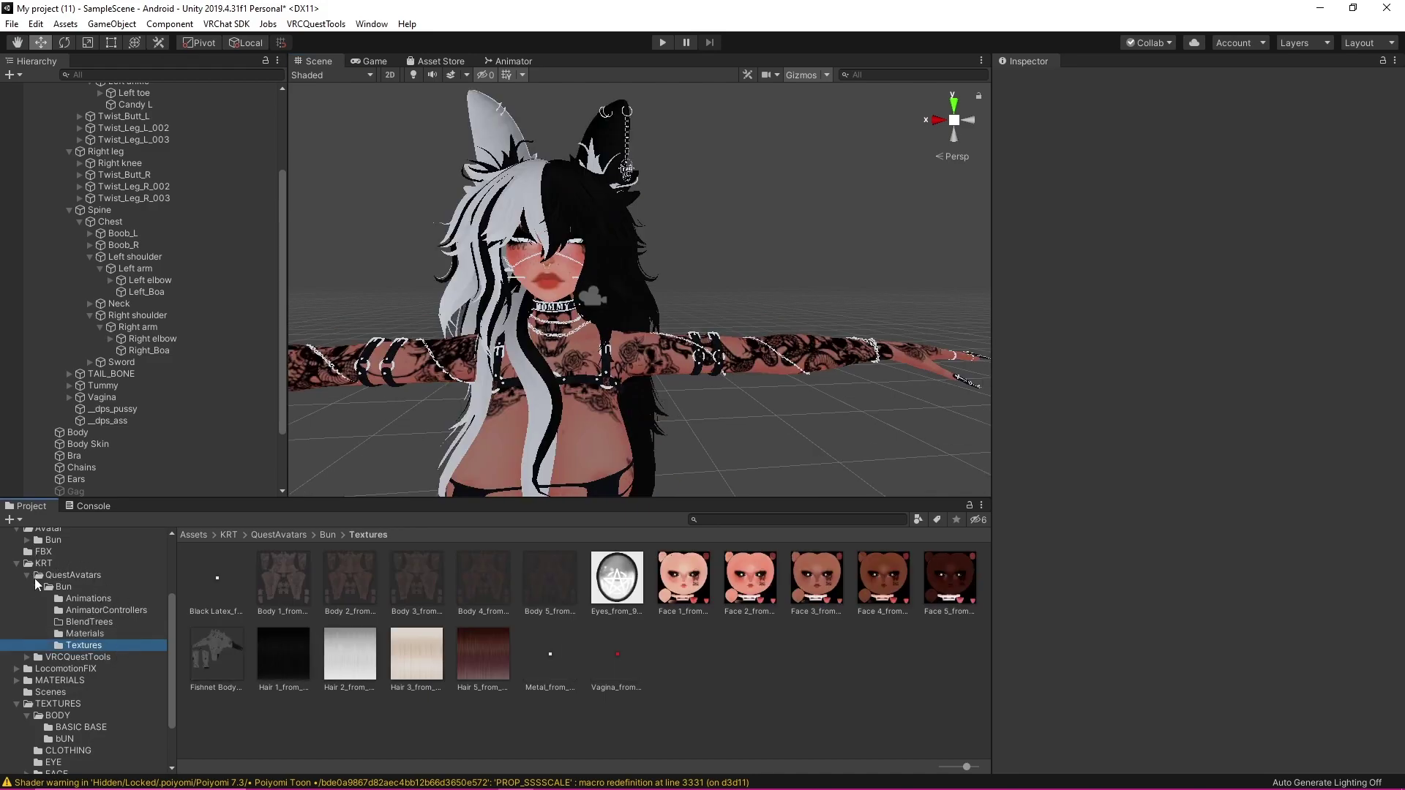
left_click(224, 576)
left_click(278, 579)
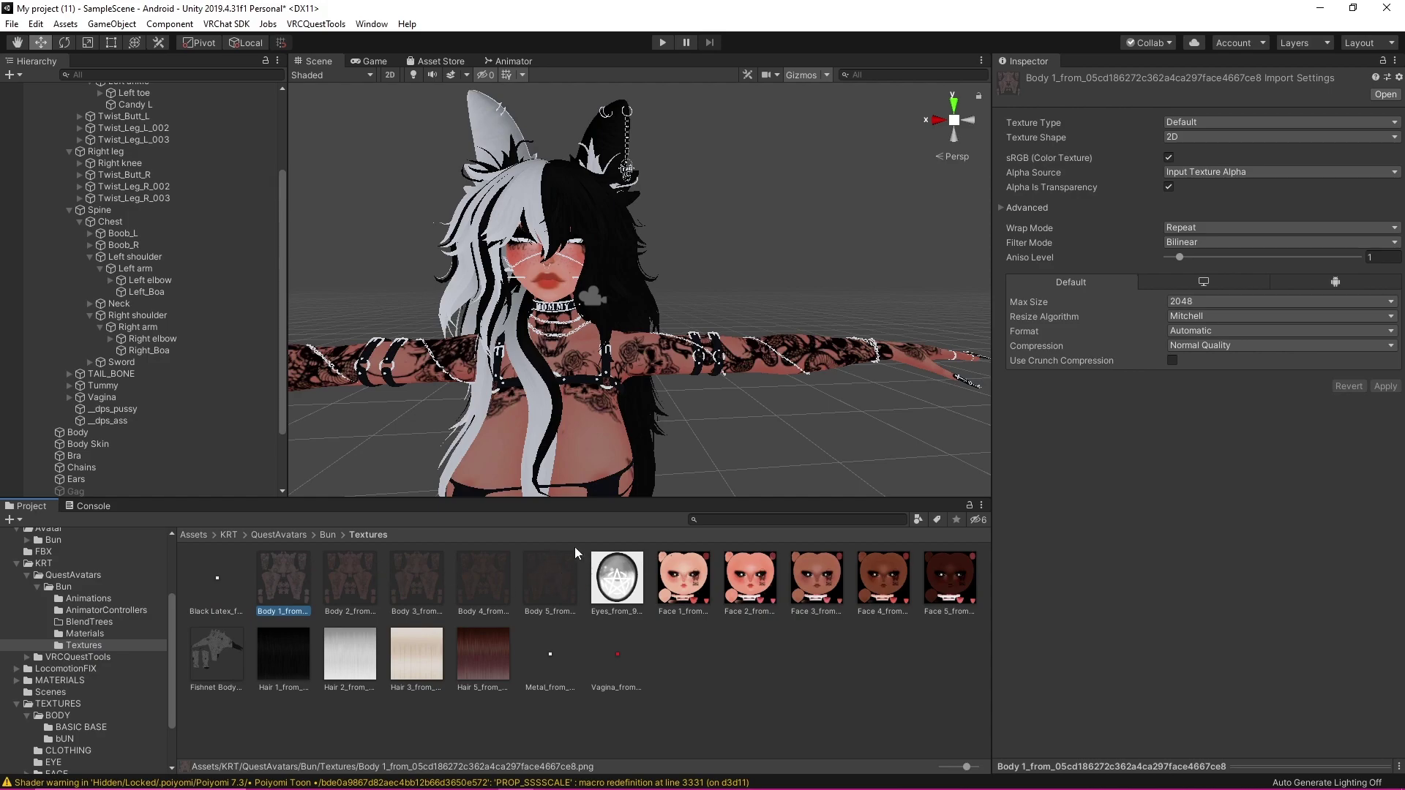
Select all 19 textures, then exclude Body 3, Body 4 and Face 1–5
left_click(224, 578)
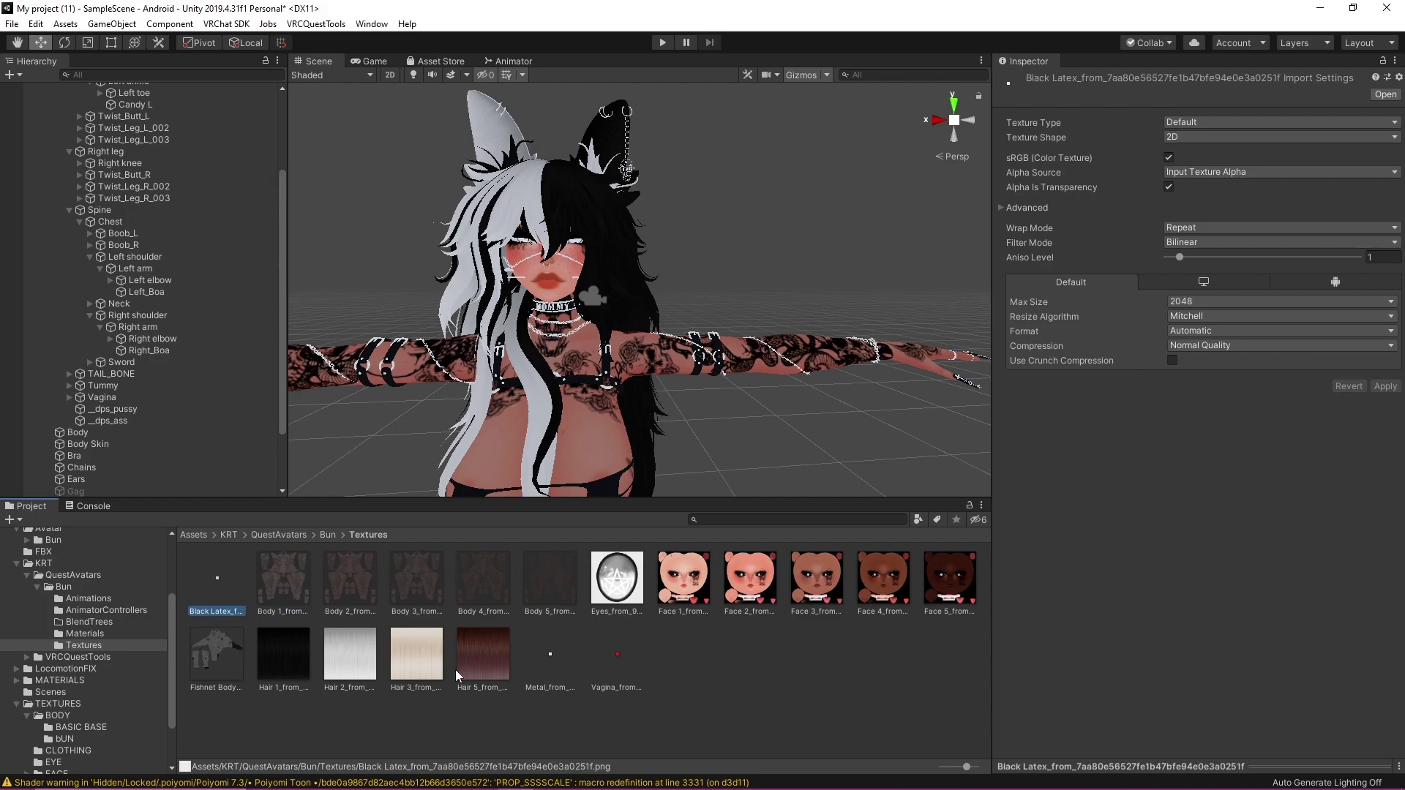
left_click(613, 664, "shift")
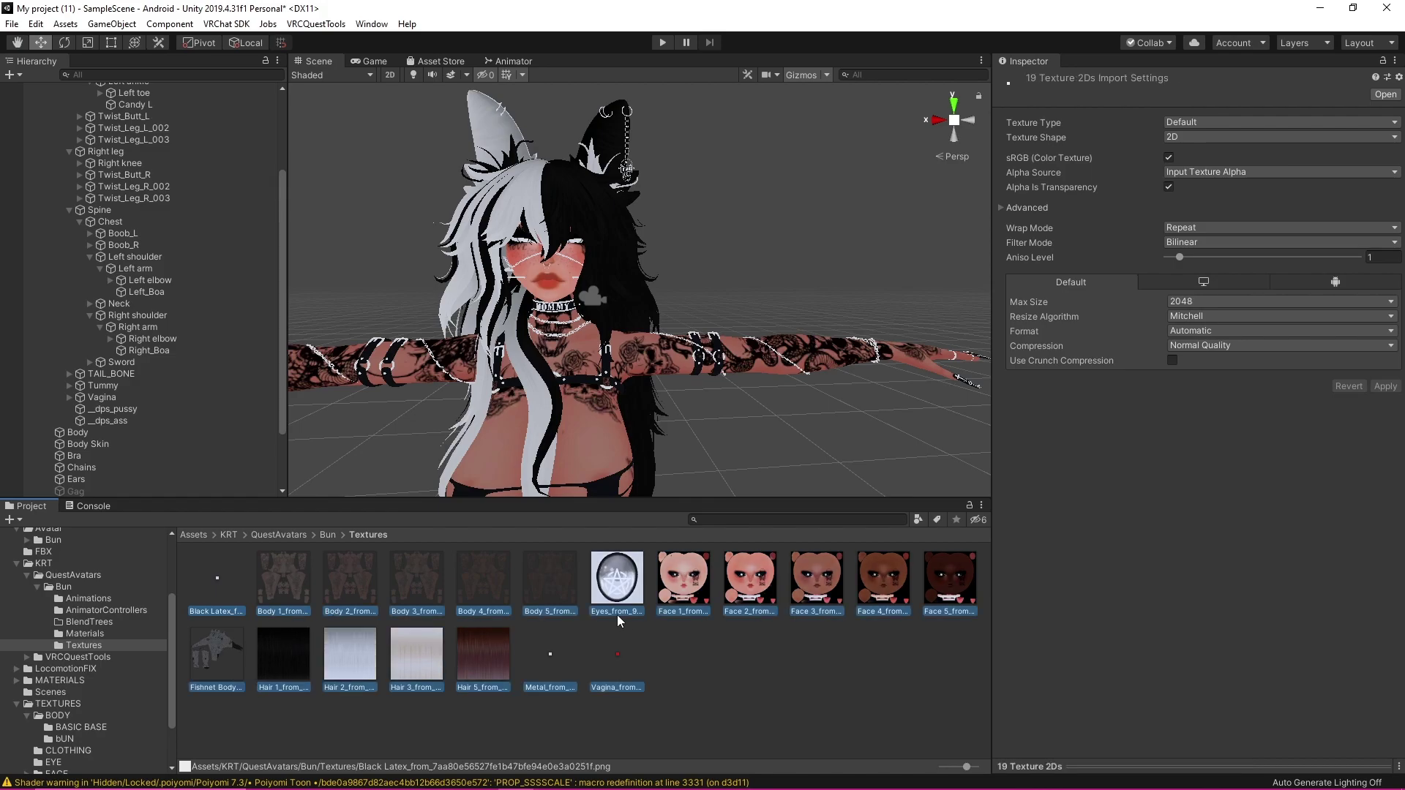
left_click(480, 582, "ctrl")
left_click(423, 582, "ctrl")
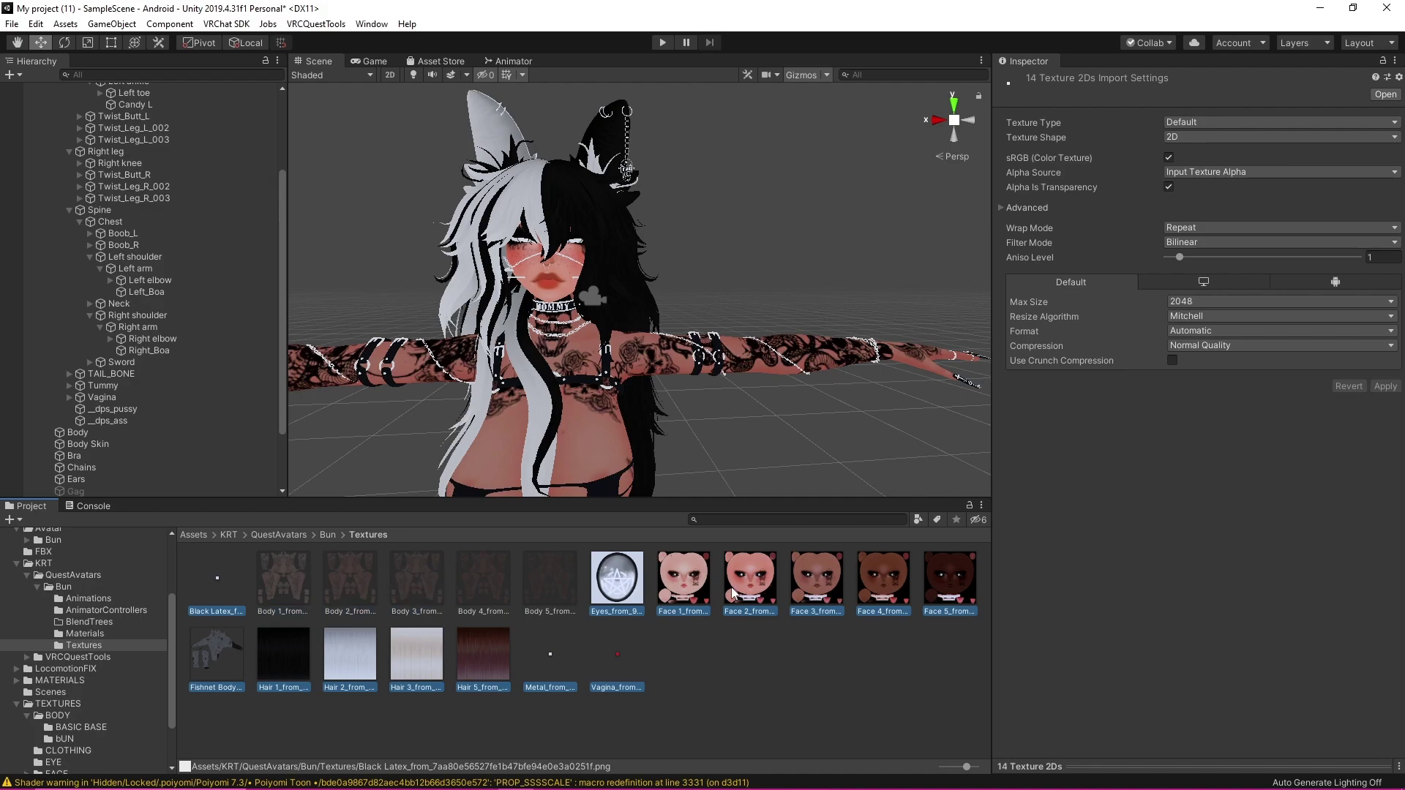
left_click(701, 594, "ctrl")
left_click(750, 585, "ctrl")
left_click(816, 585, "ctrl")
left_click(882, 585, "ctrl")
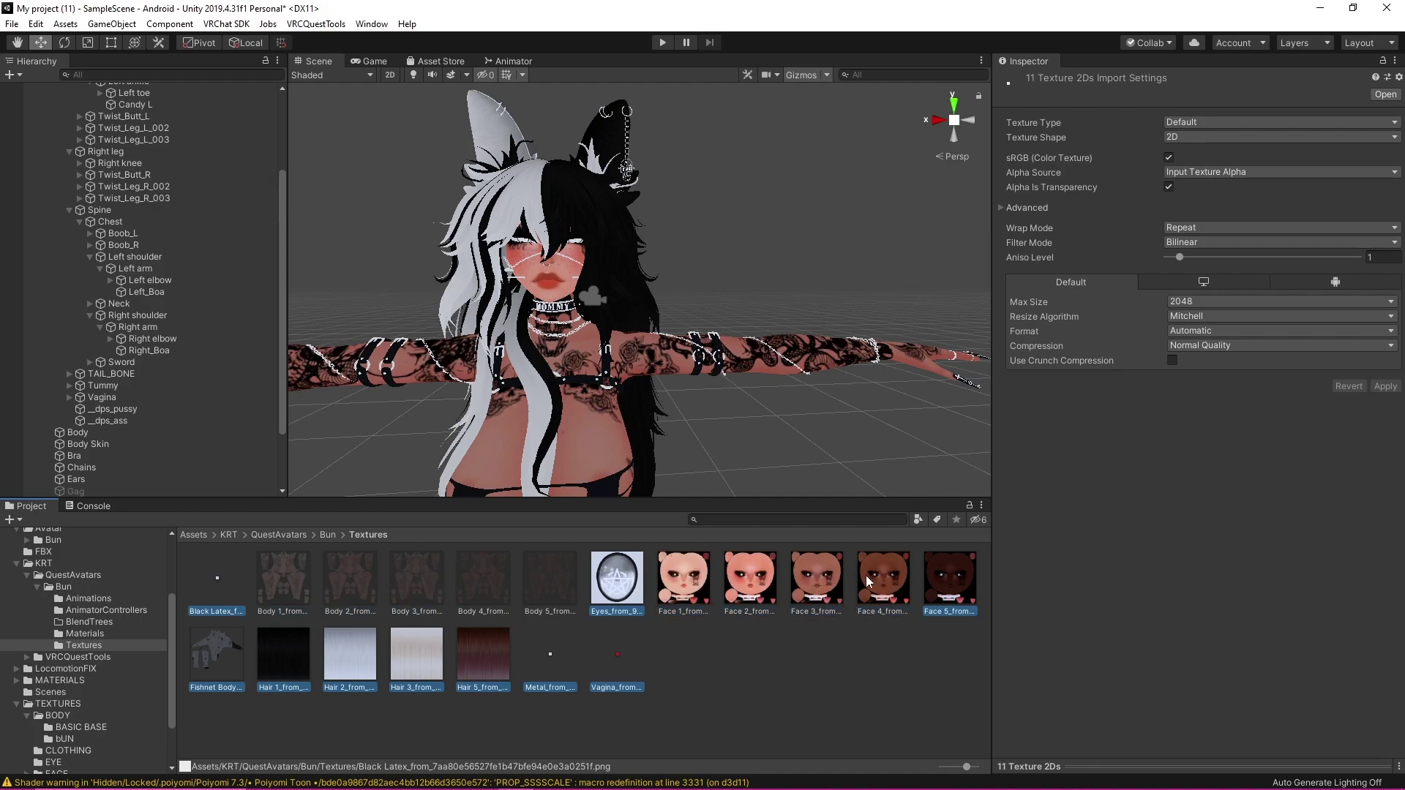
left_click(935, 582, "ctrl")
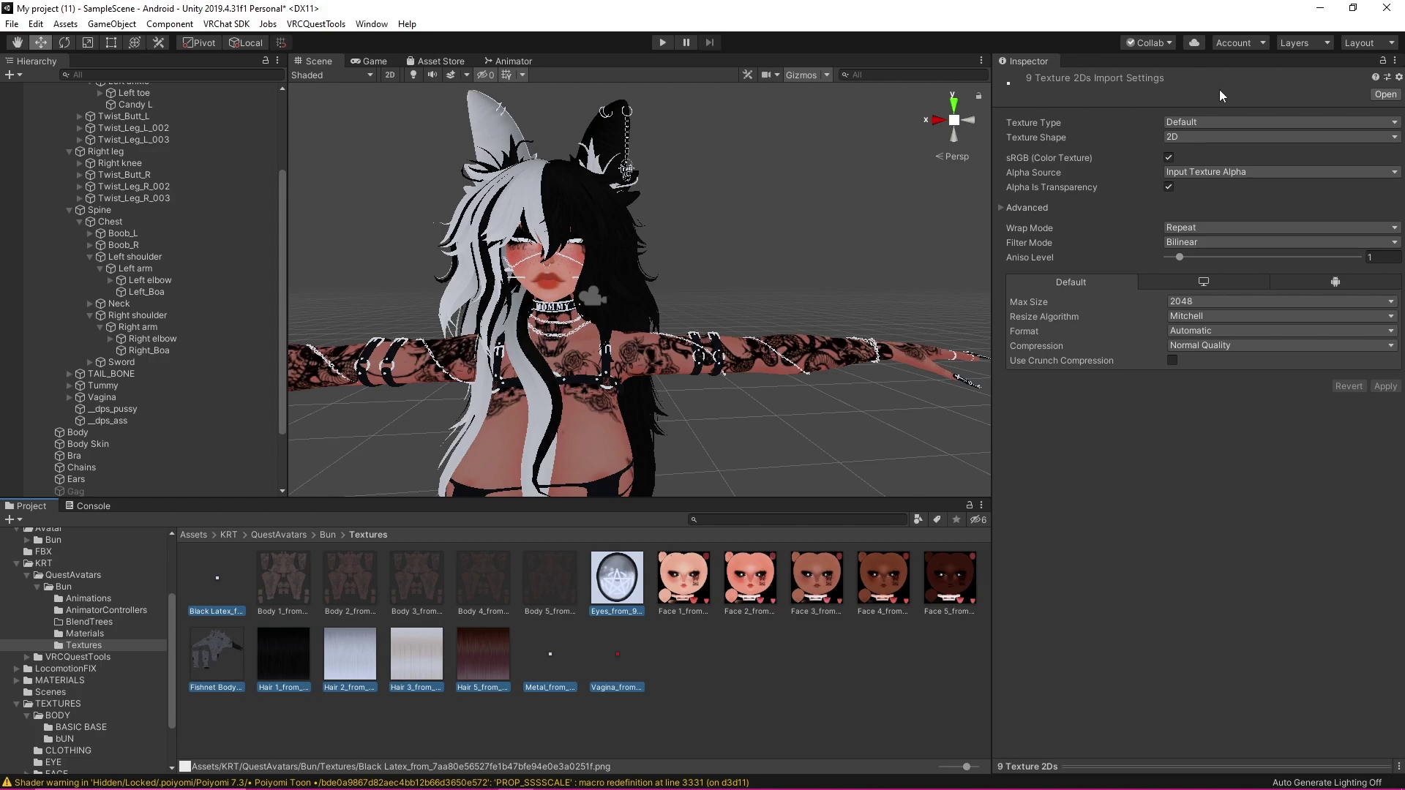
Set the nine textures to Max Size 32, Low Quality compression with crunch, and apply
left_click(1216, 301)
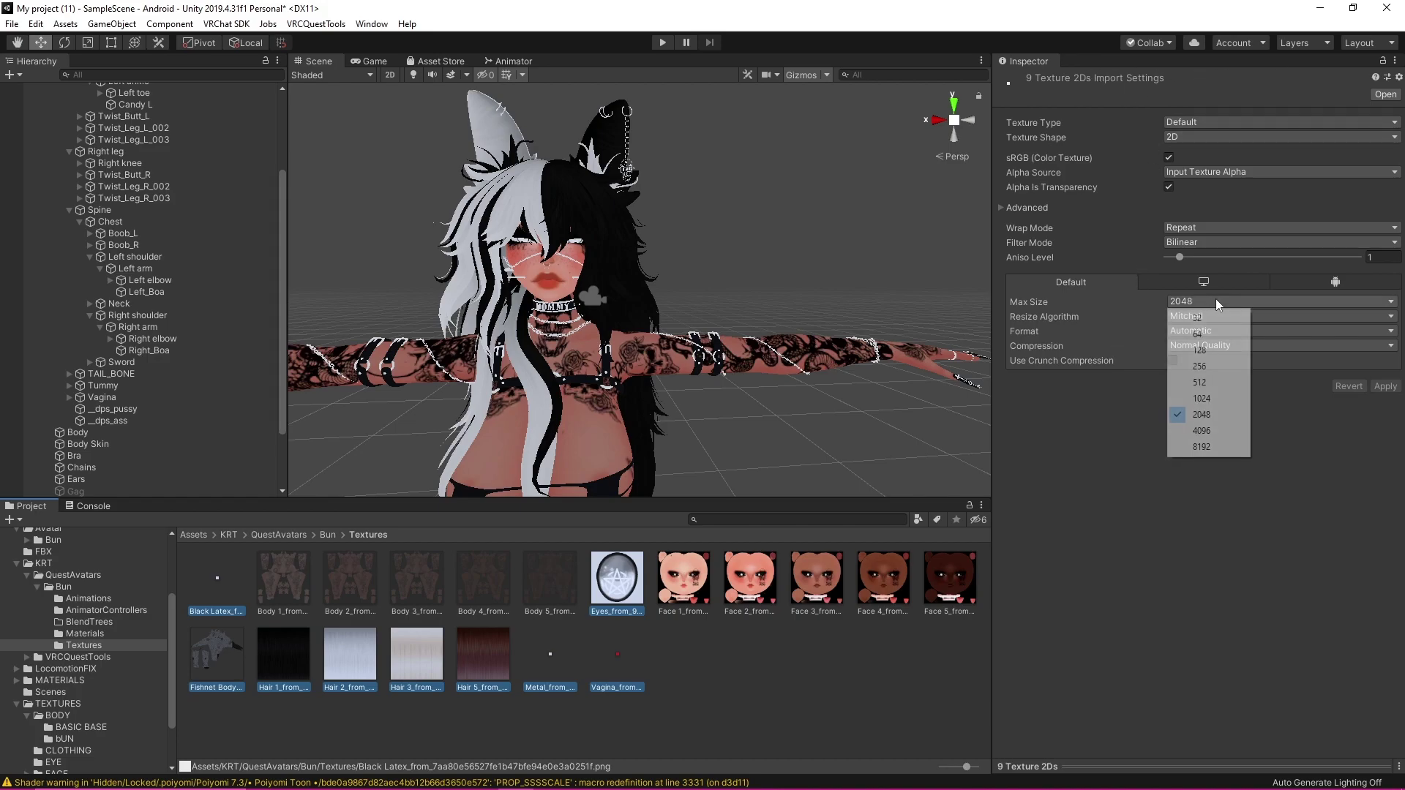
left_click(1201, 319)
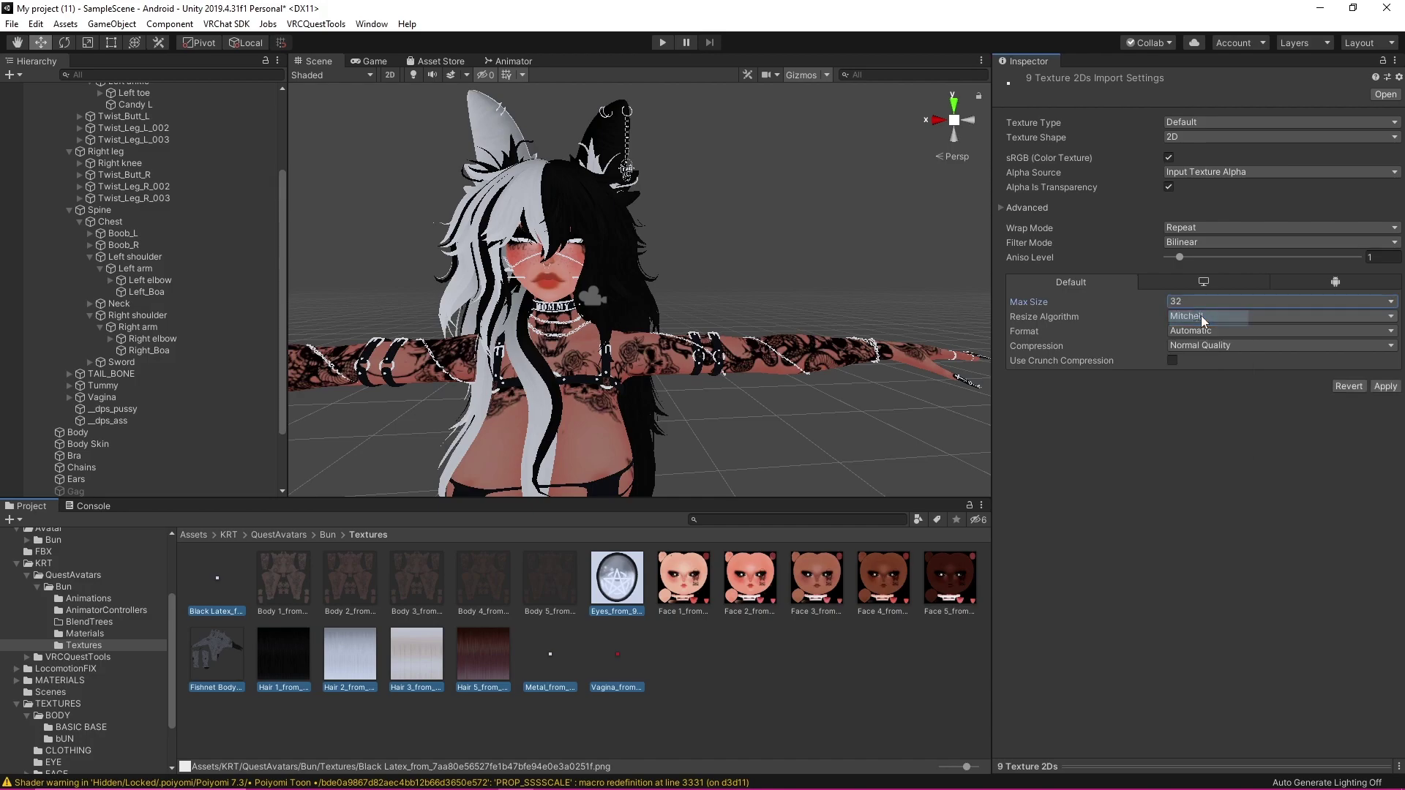
left_click(1200, 344)
left_click(1200, 378)
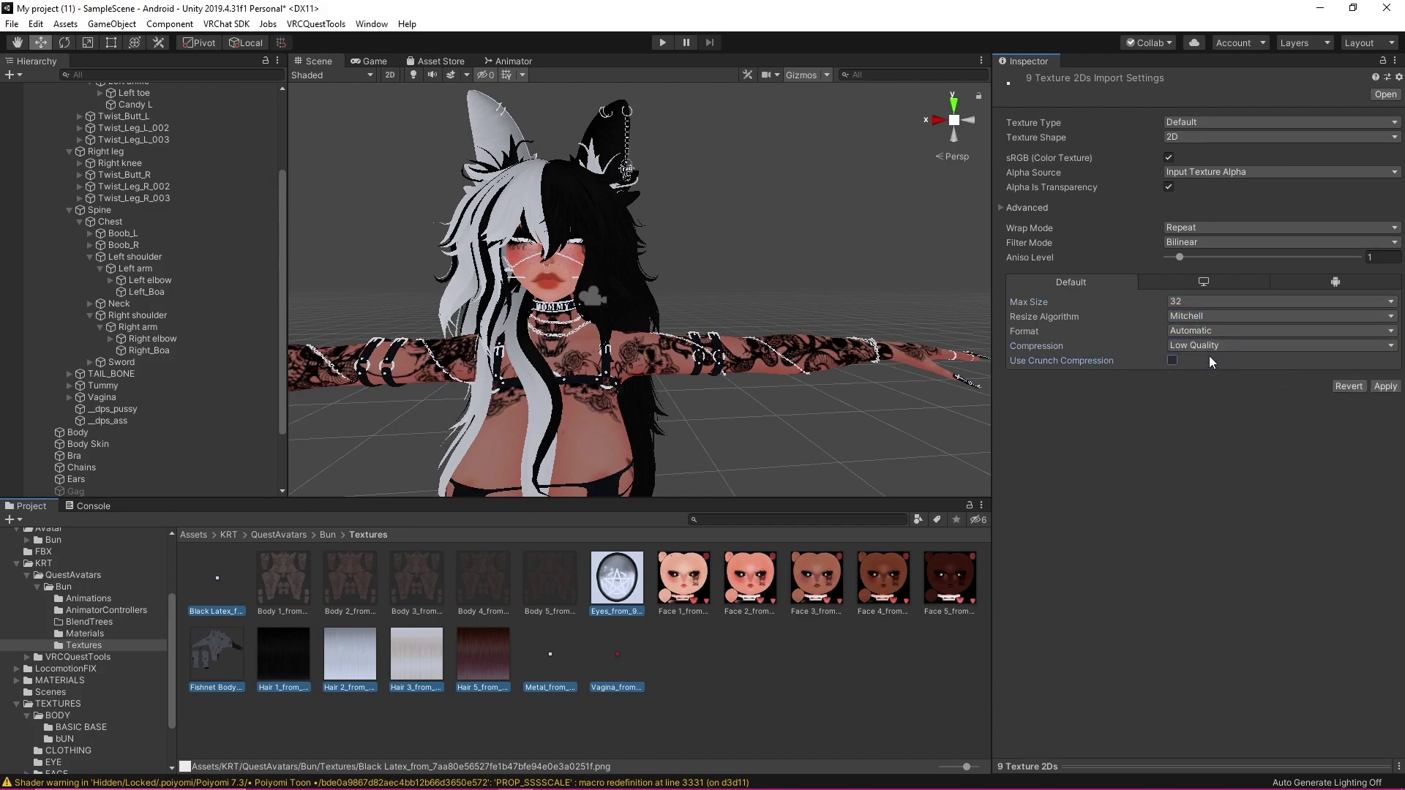
left_click(1172, 359)
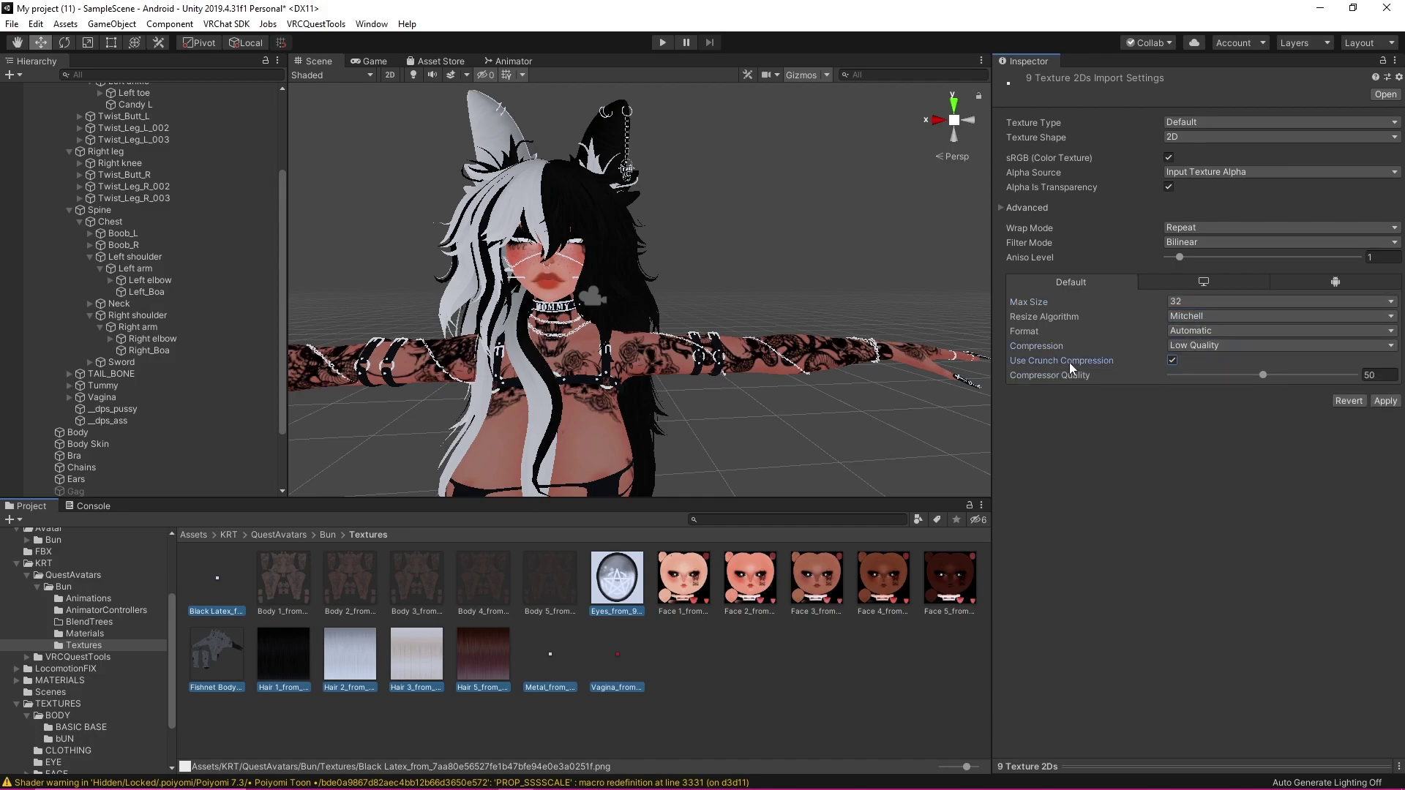
left_click(1391, 404)
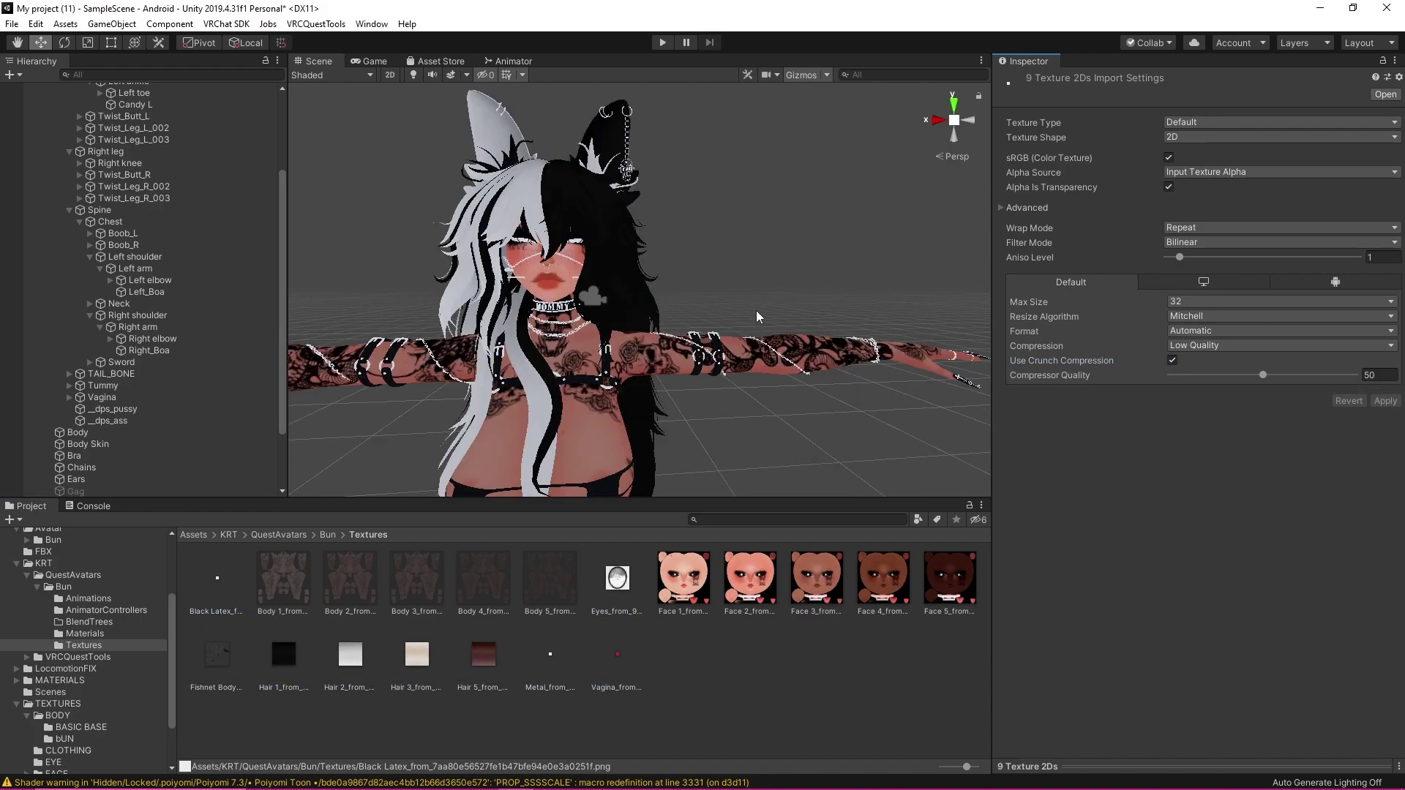
Give Body 2–5 and Face 2–5 Max Size 32, Low Quality crunch compression, and apply
left_click(281, 579)
left_click(363, 578)
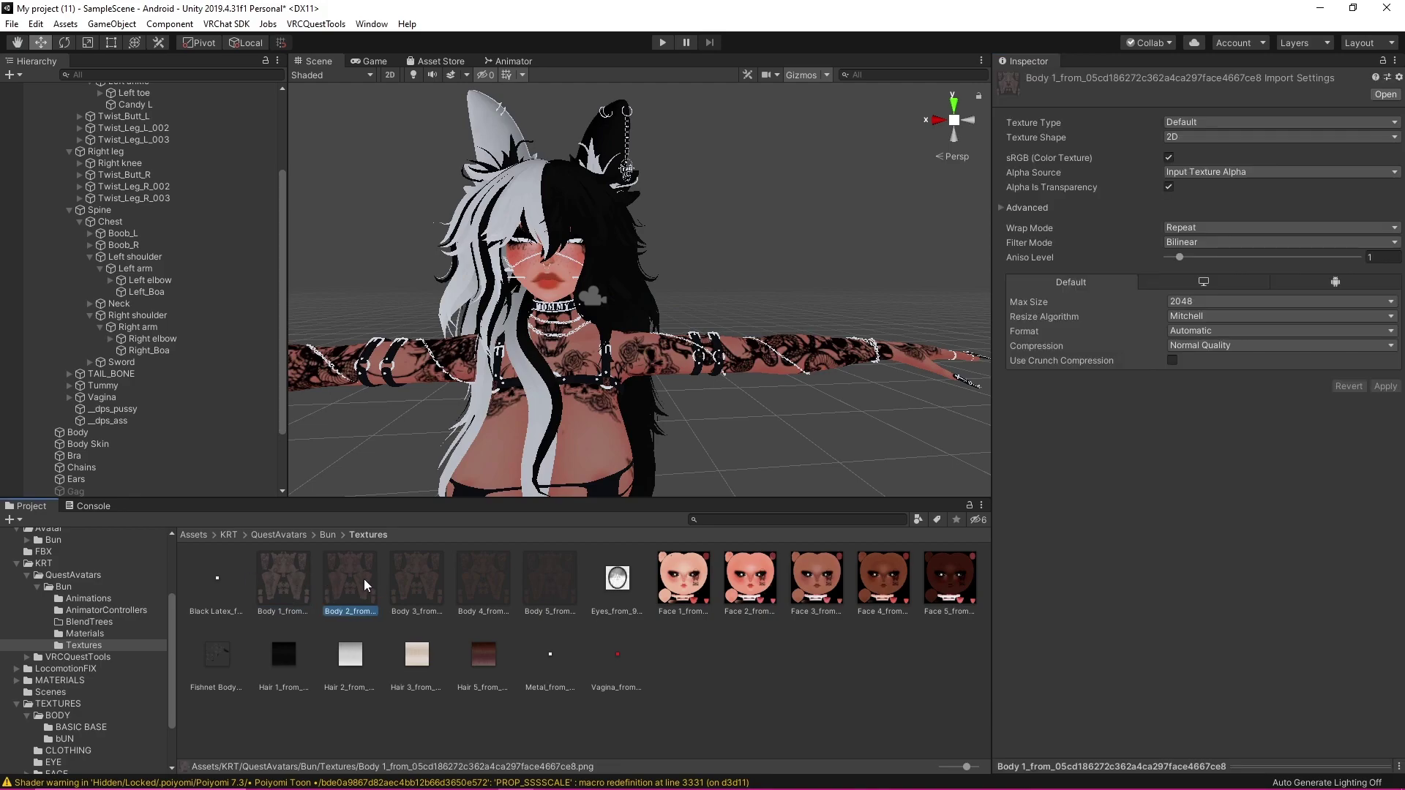
left_click(554, 573, "shift")
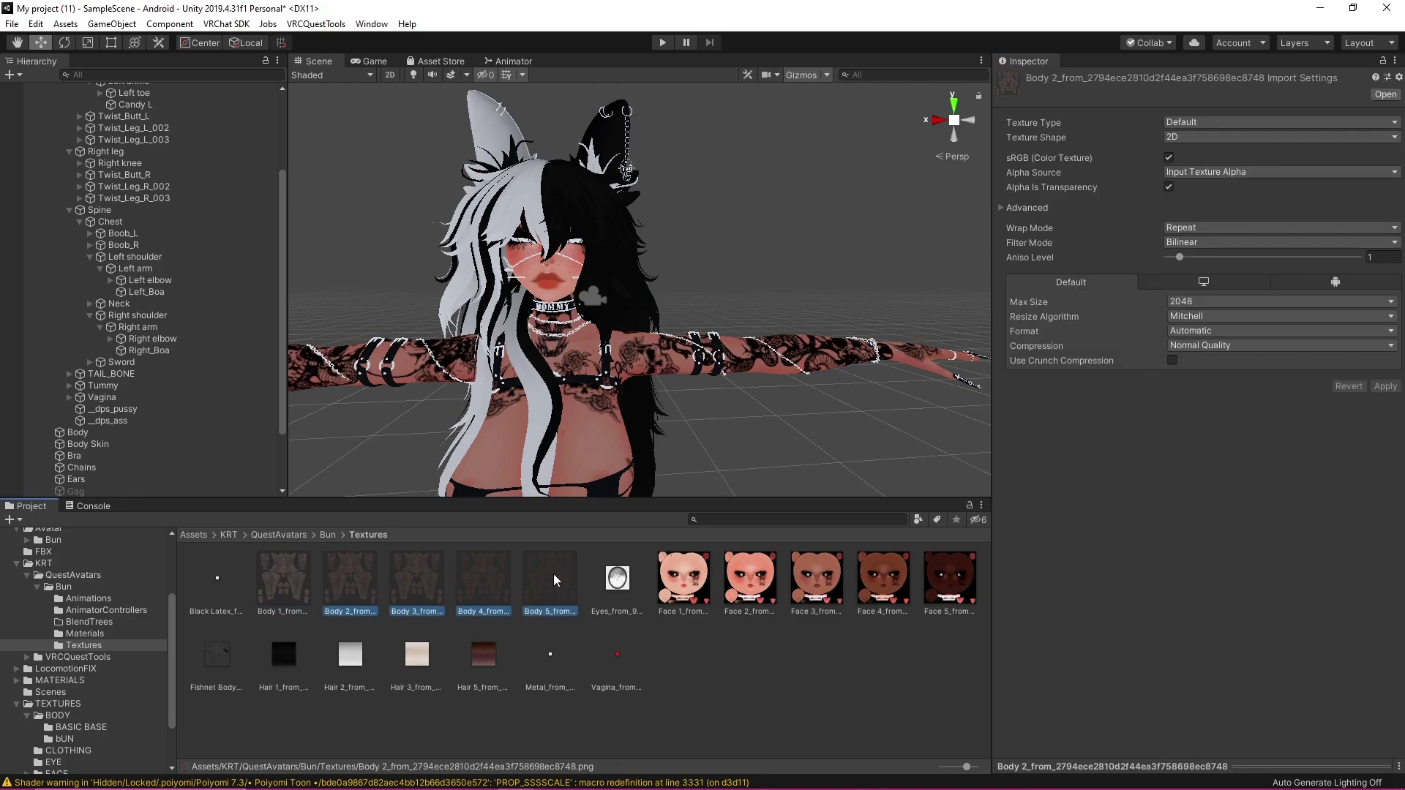
left_click(1218, 300)
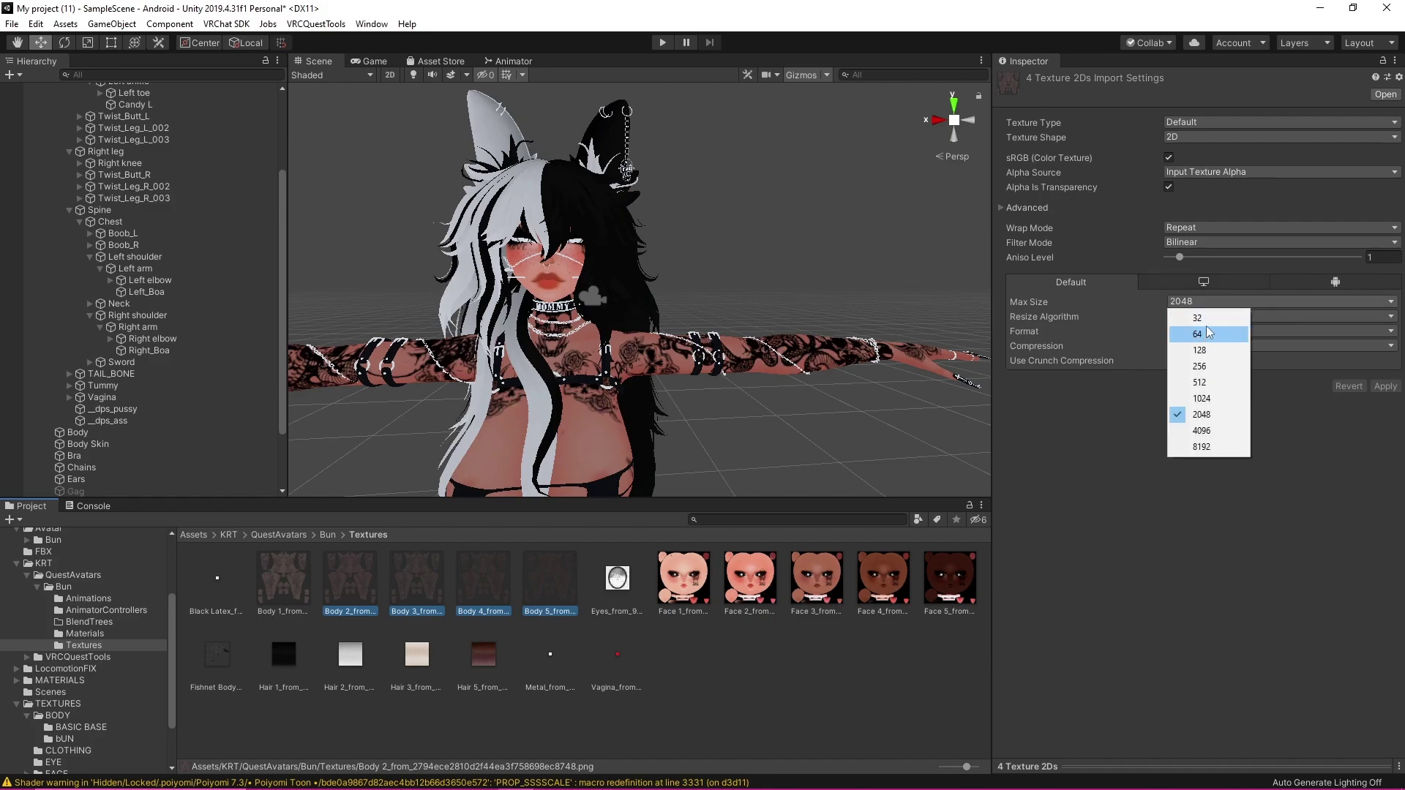
left_click(1203, 313)
left_click(1209, 346)
left_click(1217, 377)
left_click(1172, 360)
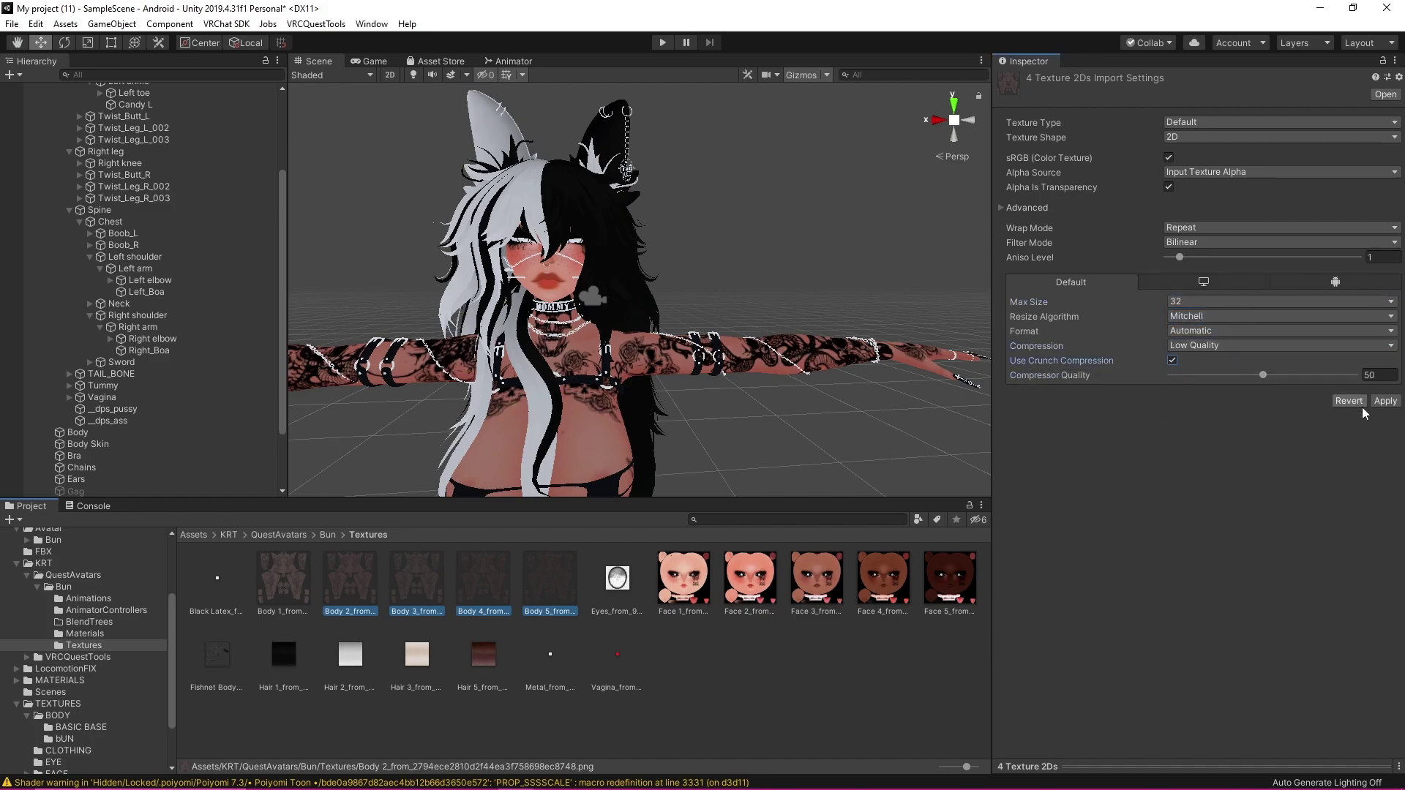
left_click(1384, 401)
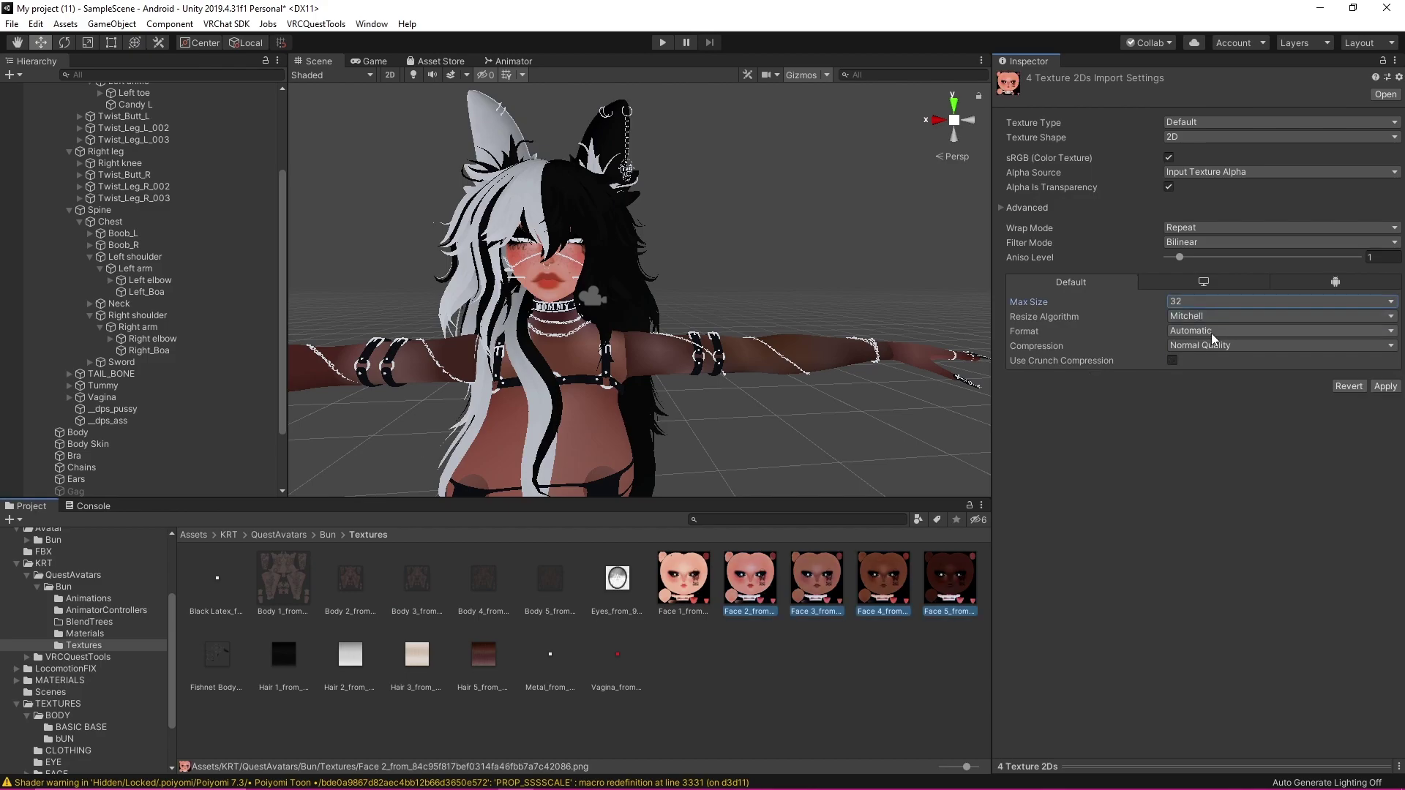
left_click(1210, 345)
left_click(1207, 364)
left_click(1385, 401)
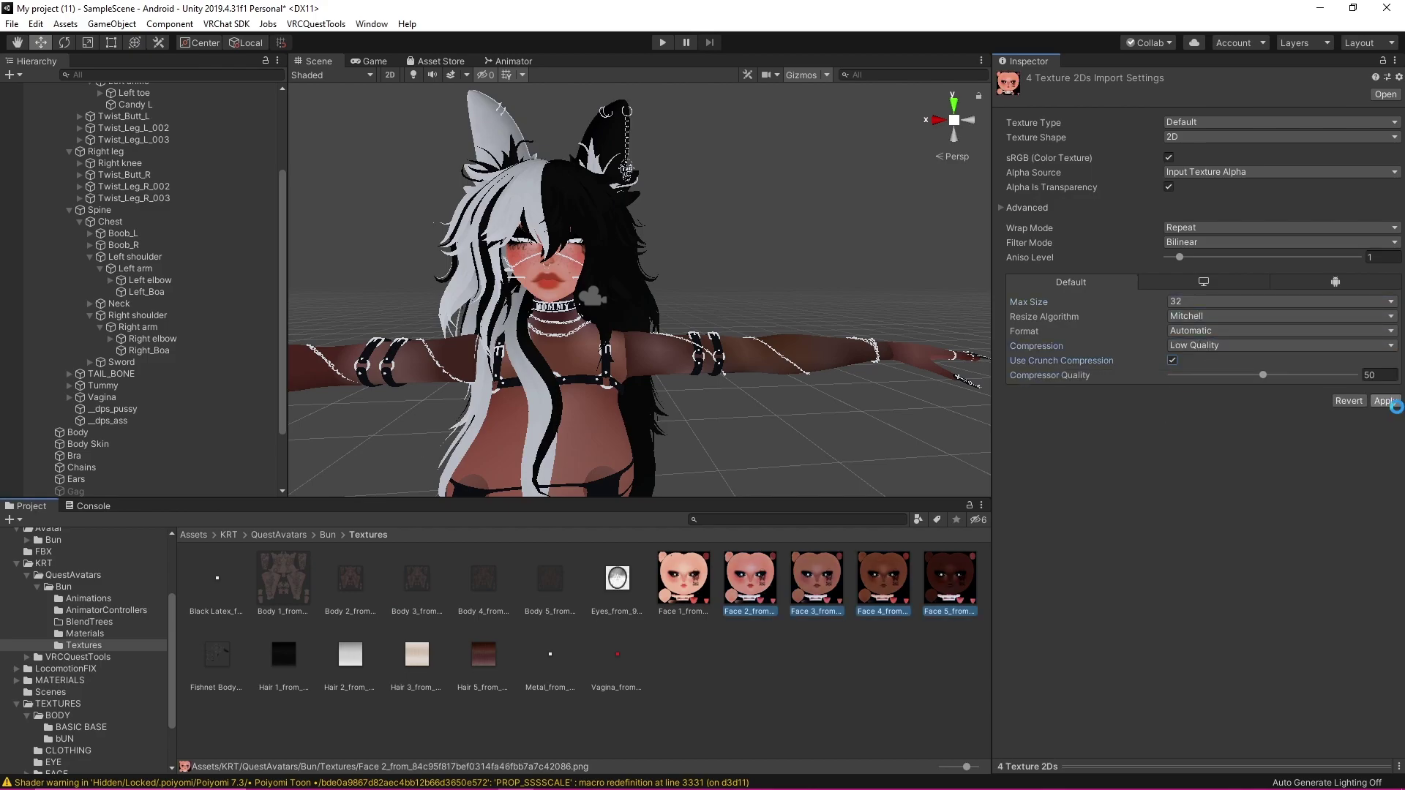
Set Face 1 and Body 1 to Max Size 512 with Low Quality crunch compression
left_click(683, 578)
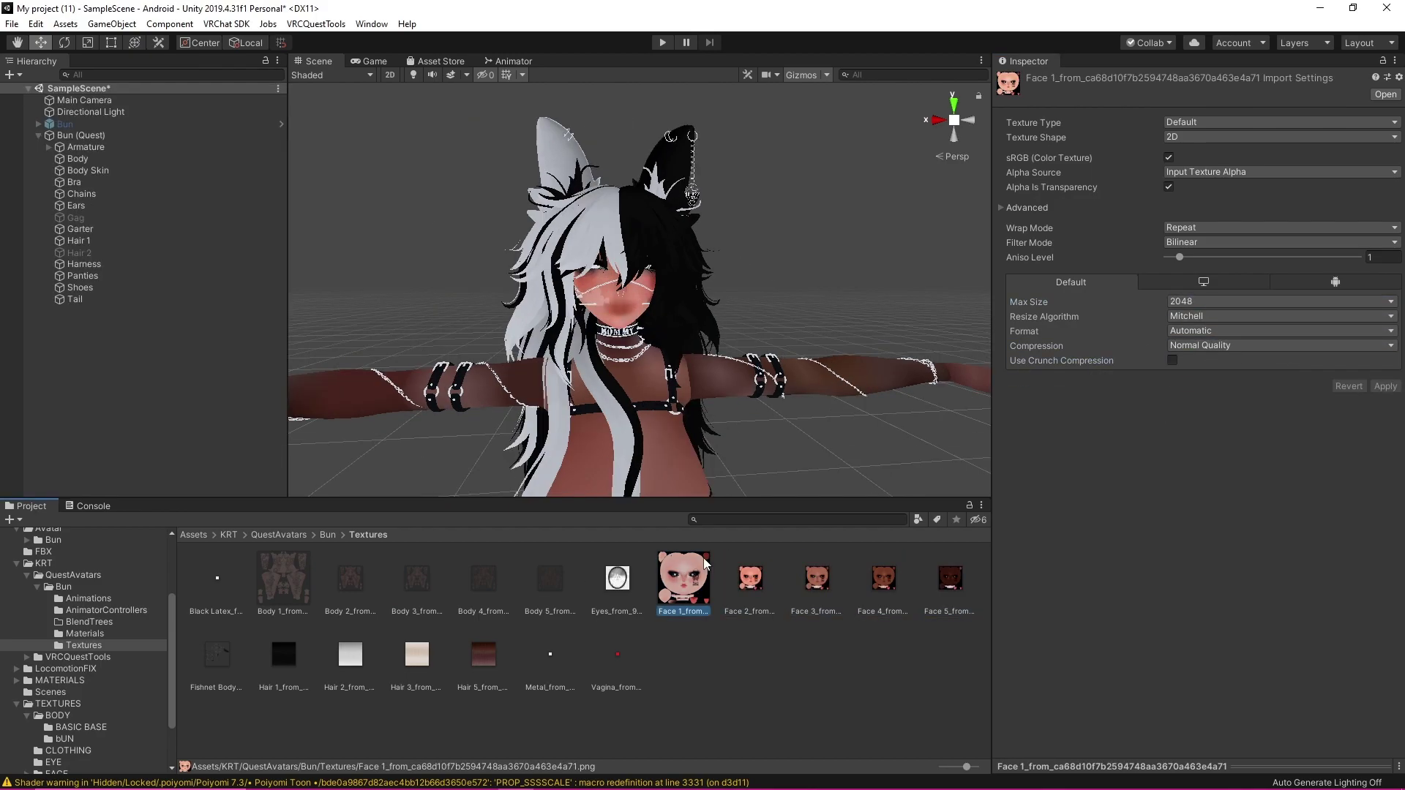
left_click(277, 591, "ctrl")
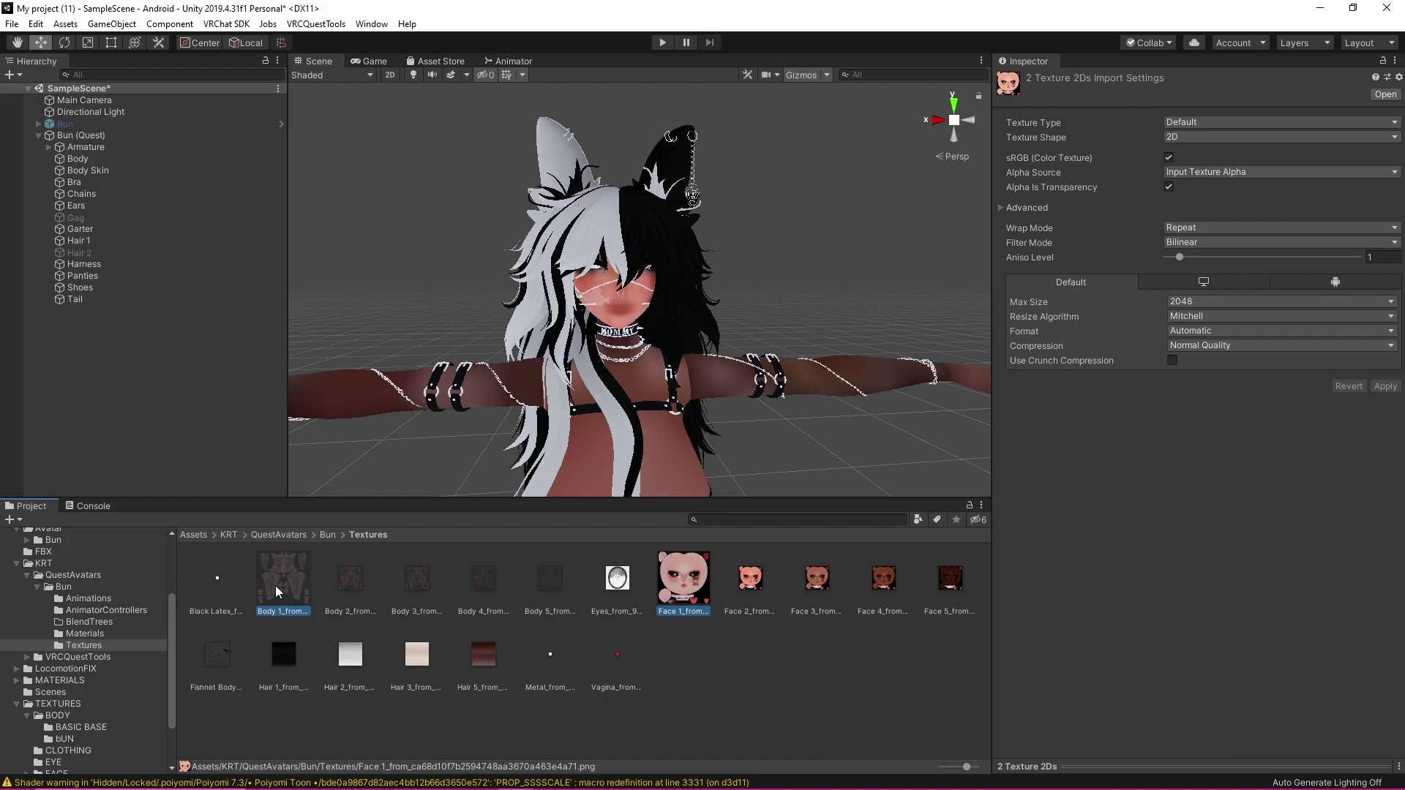
left_click(1232, 302)
left_click(1203, 381)
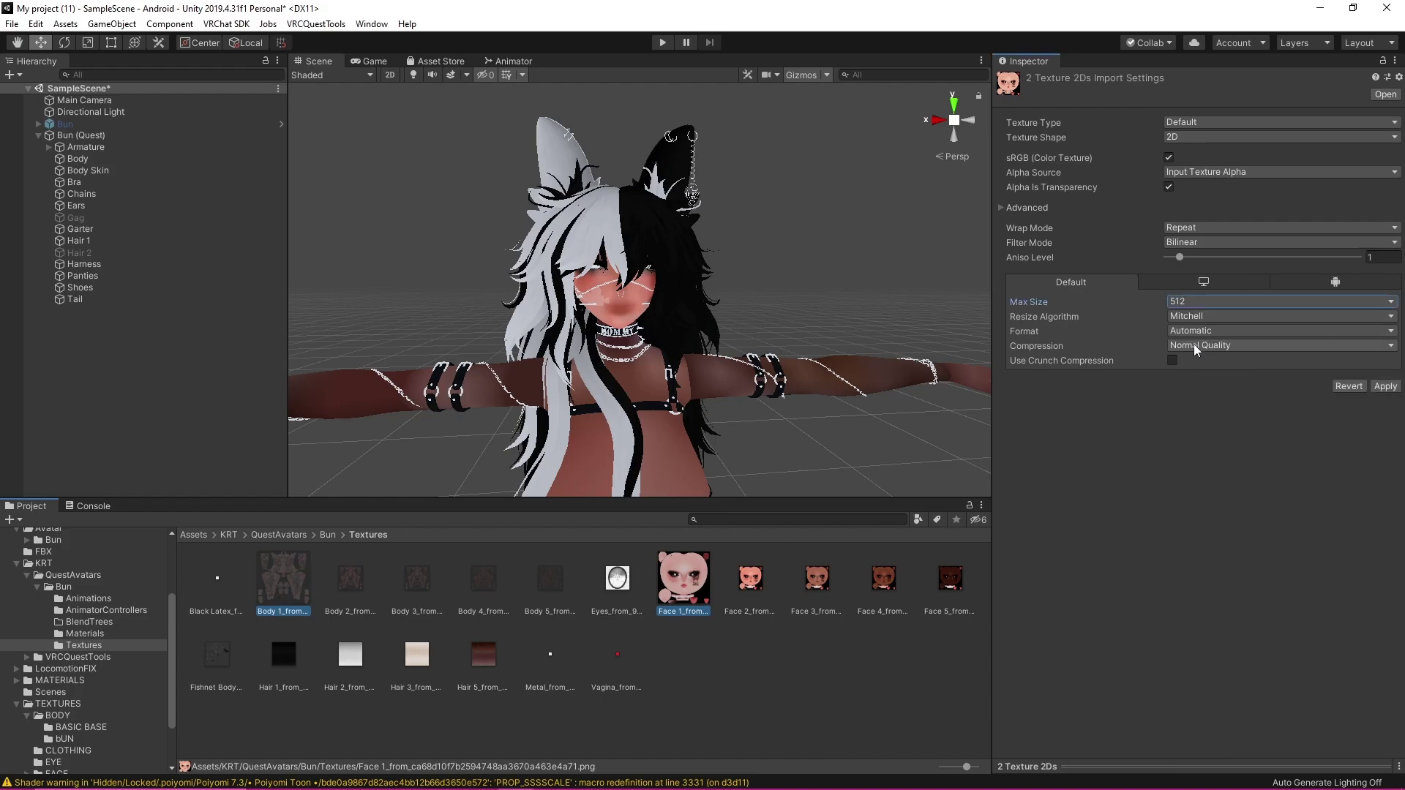
left_click(1193, 344)
left_click(1208, 382)
left_click(1172, 360)
left_click(1385, 401)
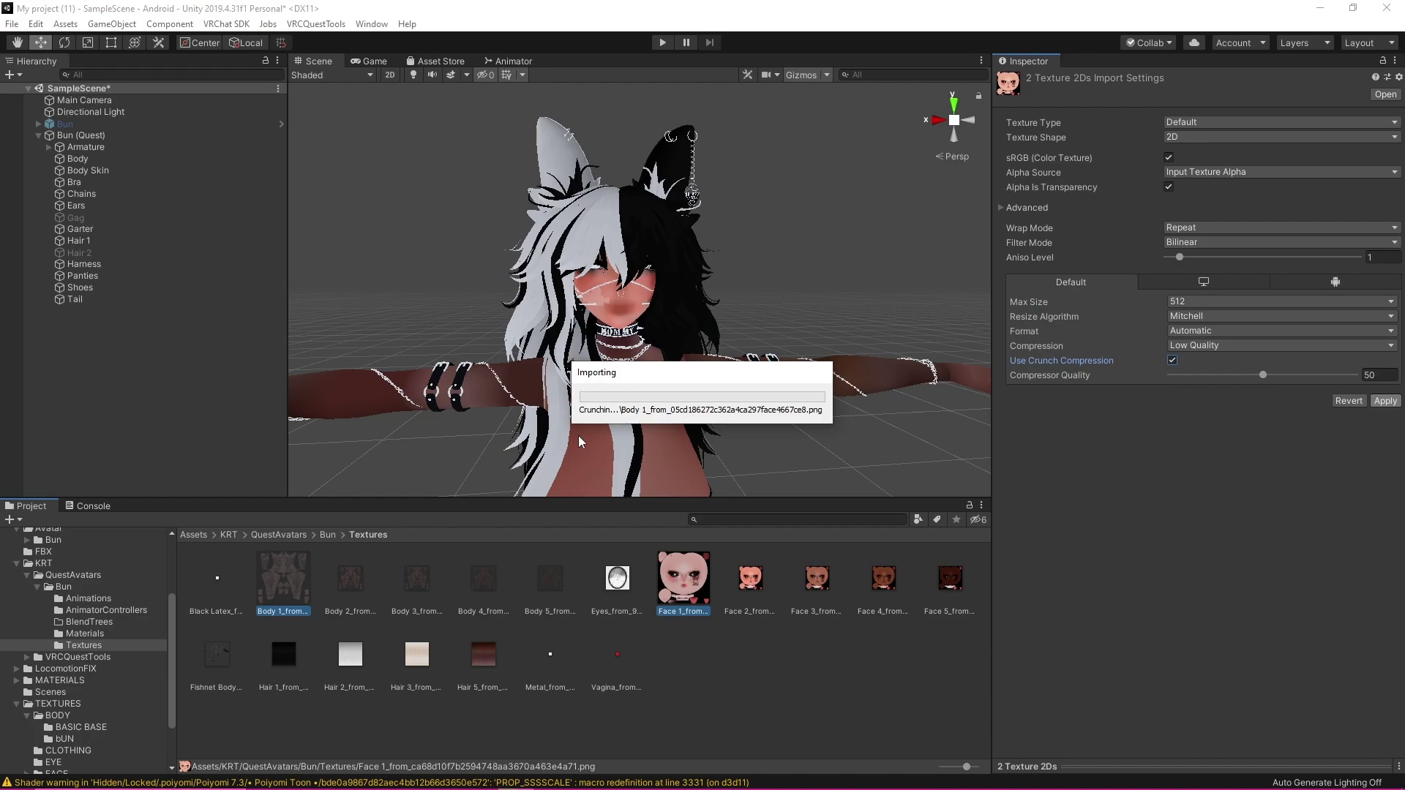
Assign Face 1 to the Body mesh's face material and Body 1 to the Body Skin material
left_click(147, 159)
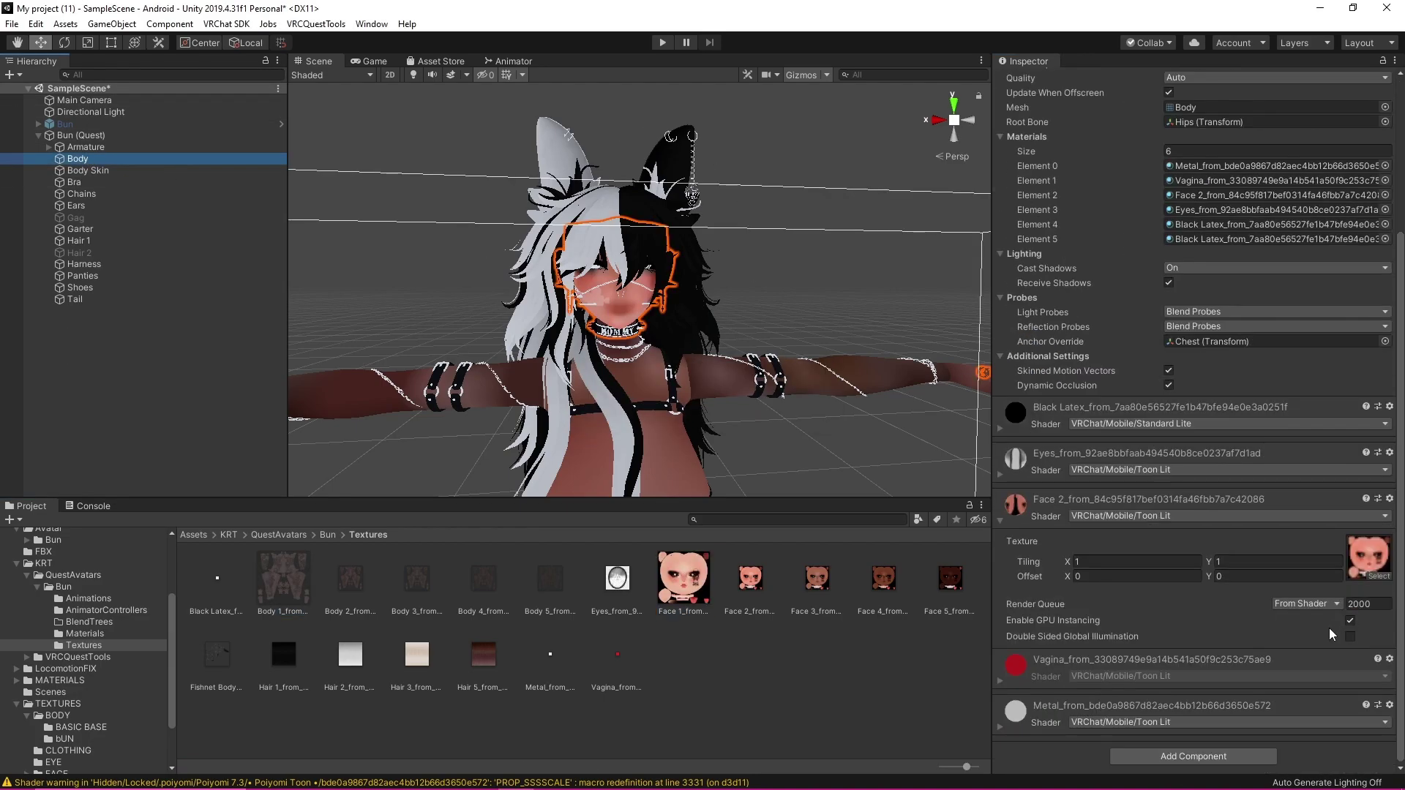
left_click_drag(701, 585, 1367, 571)
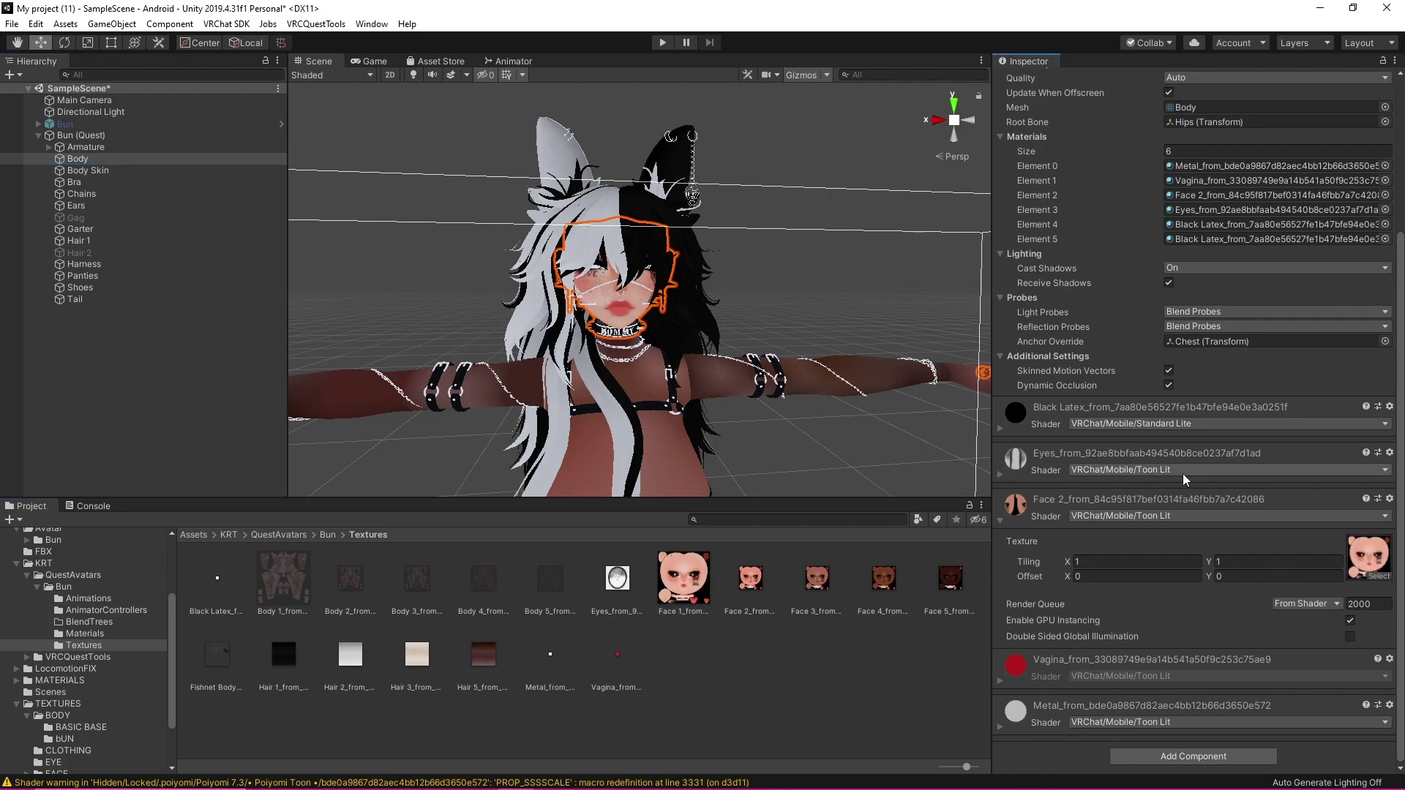
left_click(84, 170)
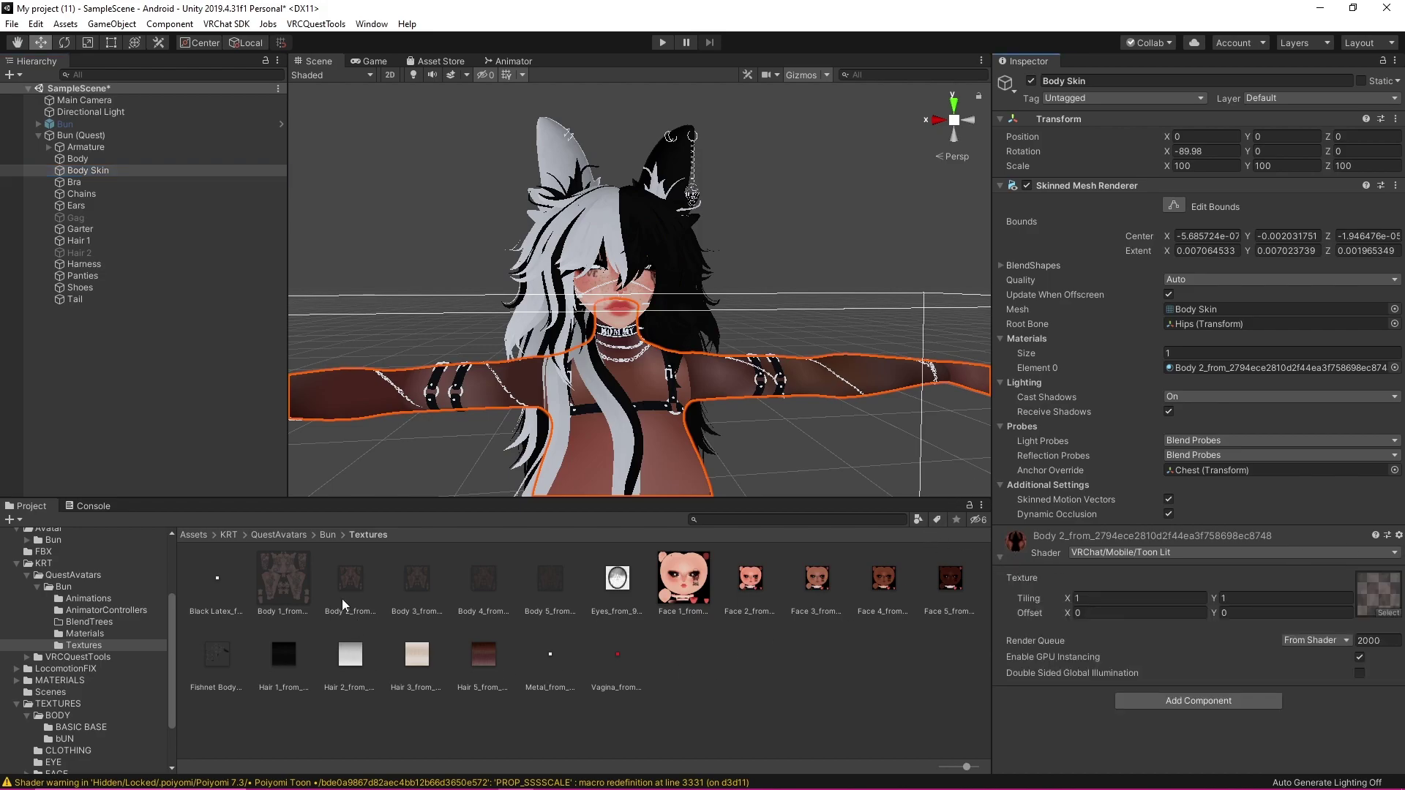
left_click_drag(287, 581, 1377, 594)
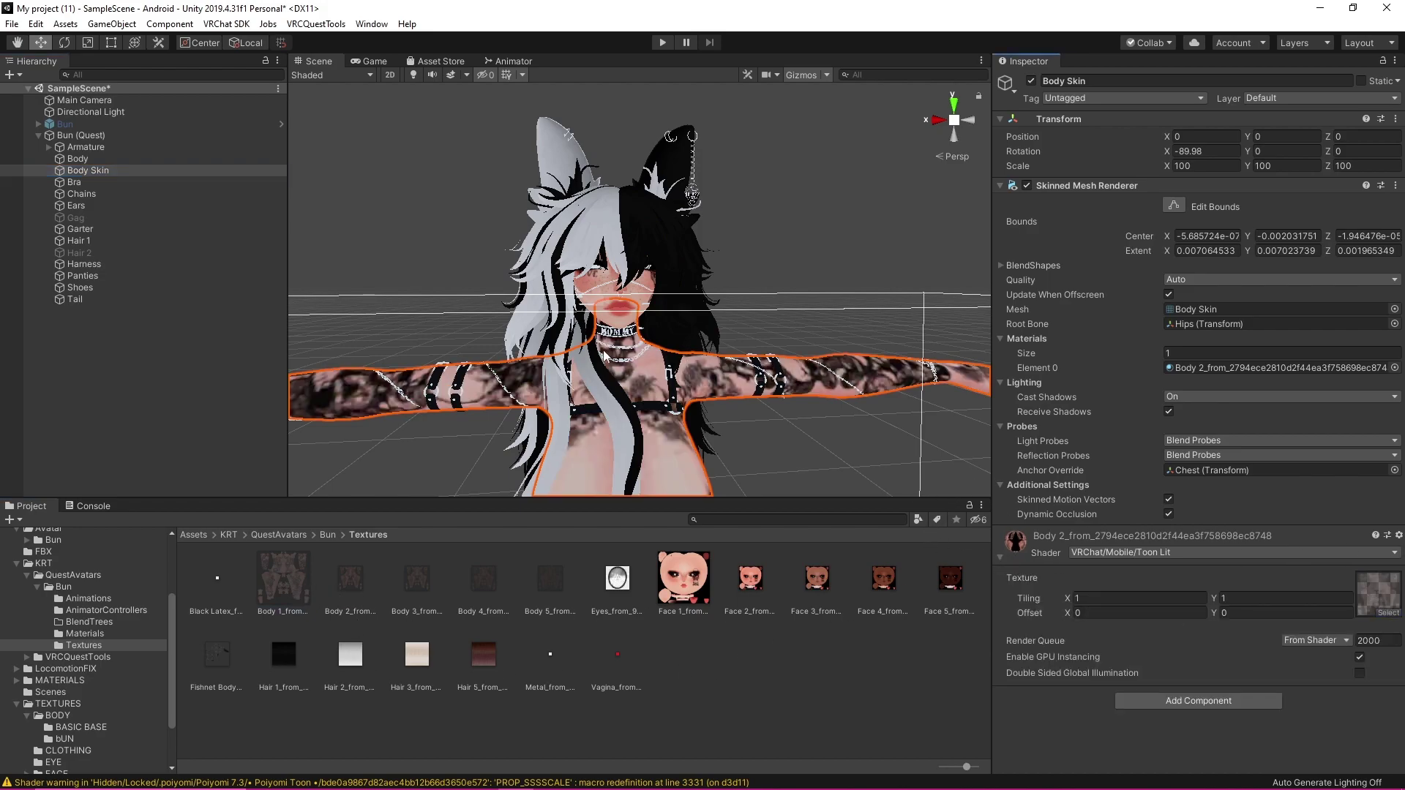
scroll(735, 366, "down", 4)
scroll(723, 322, "up", 3)
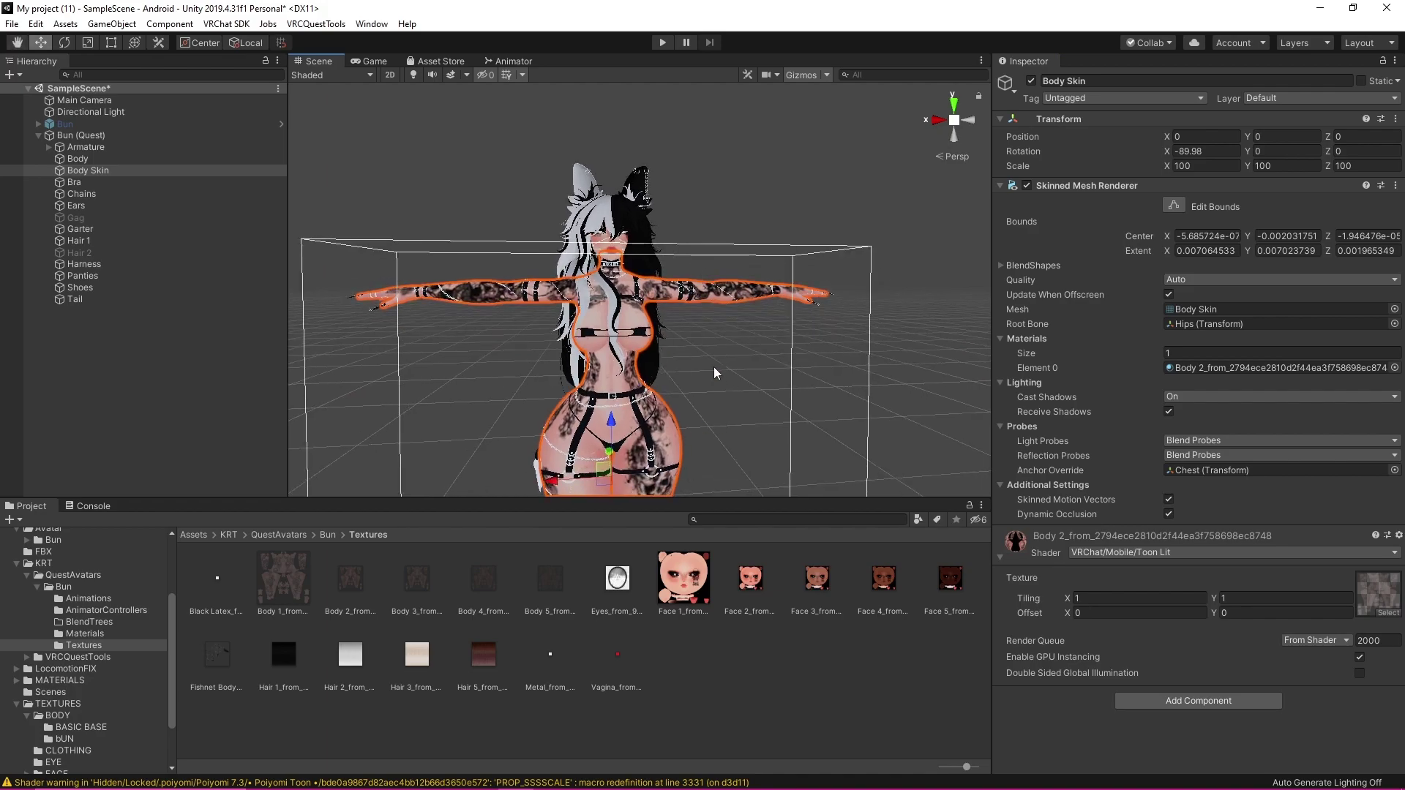
left_click(794, 390)
middle_click_drag(859, 480, 739, 339)
left_click_drag(740, 339, 770, 338, "alt")
In the VRChat SDK Content Manager, search 'bun' and copy that avatar's ID
left_click(226, 23)
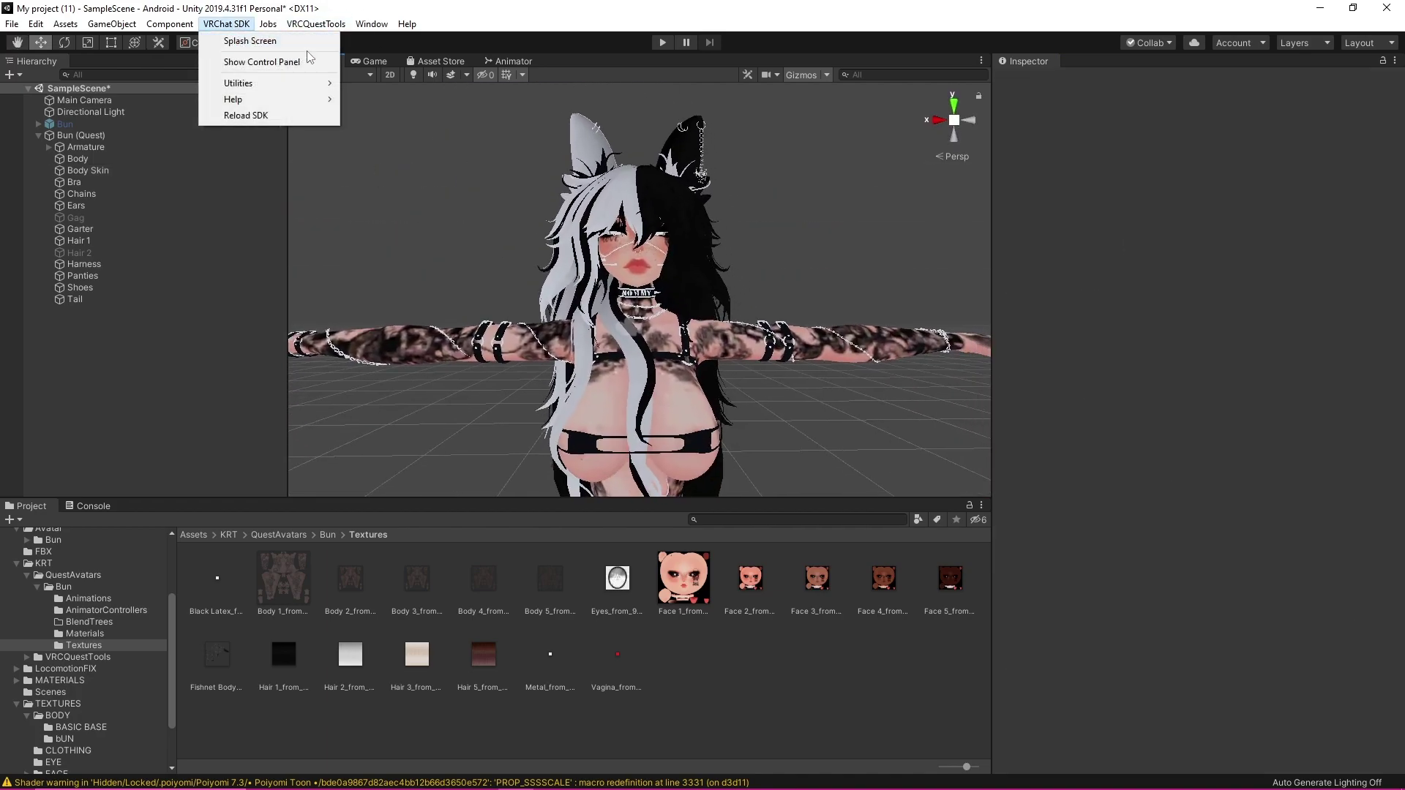
left_click(303, 62)
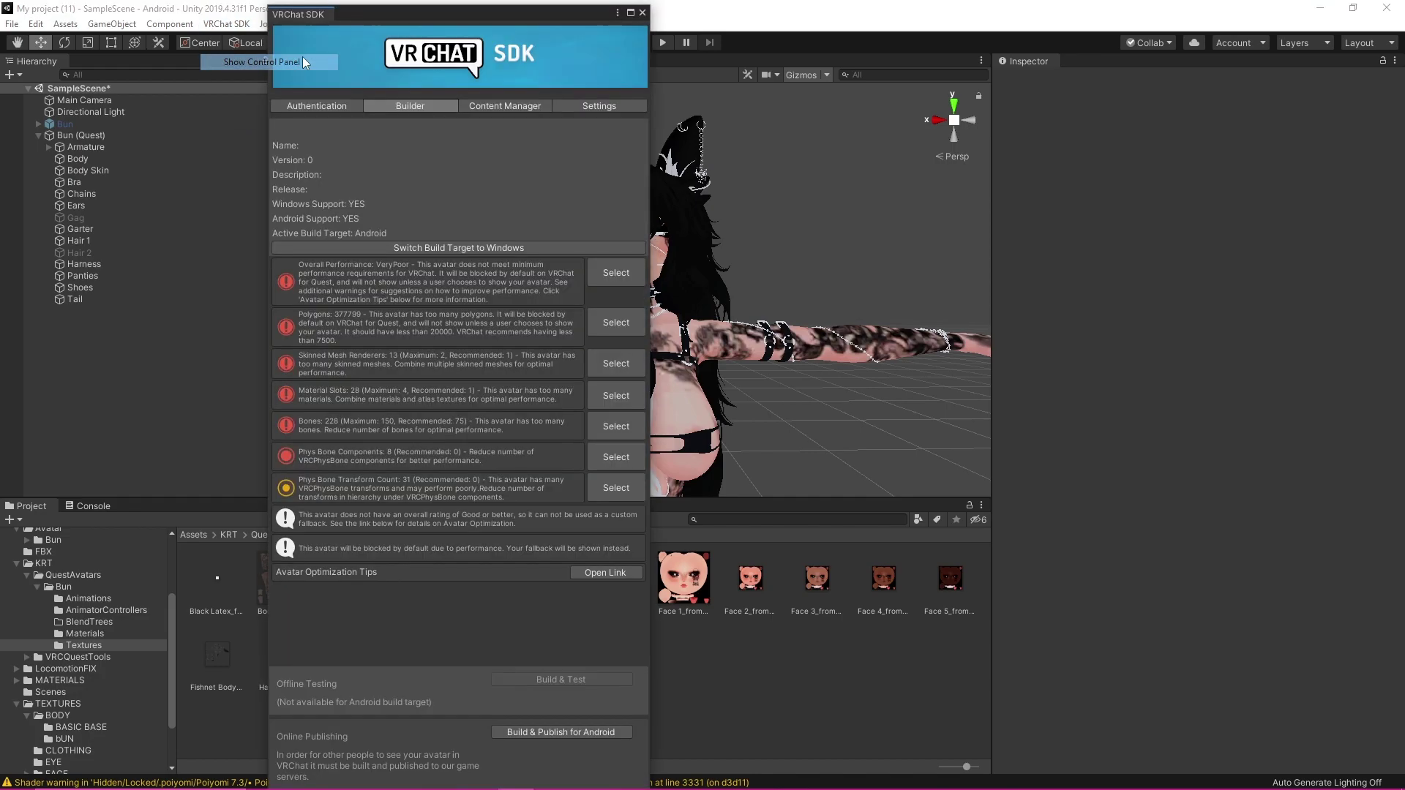
left_click(492, 104)
left_click(443, 143)
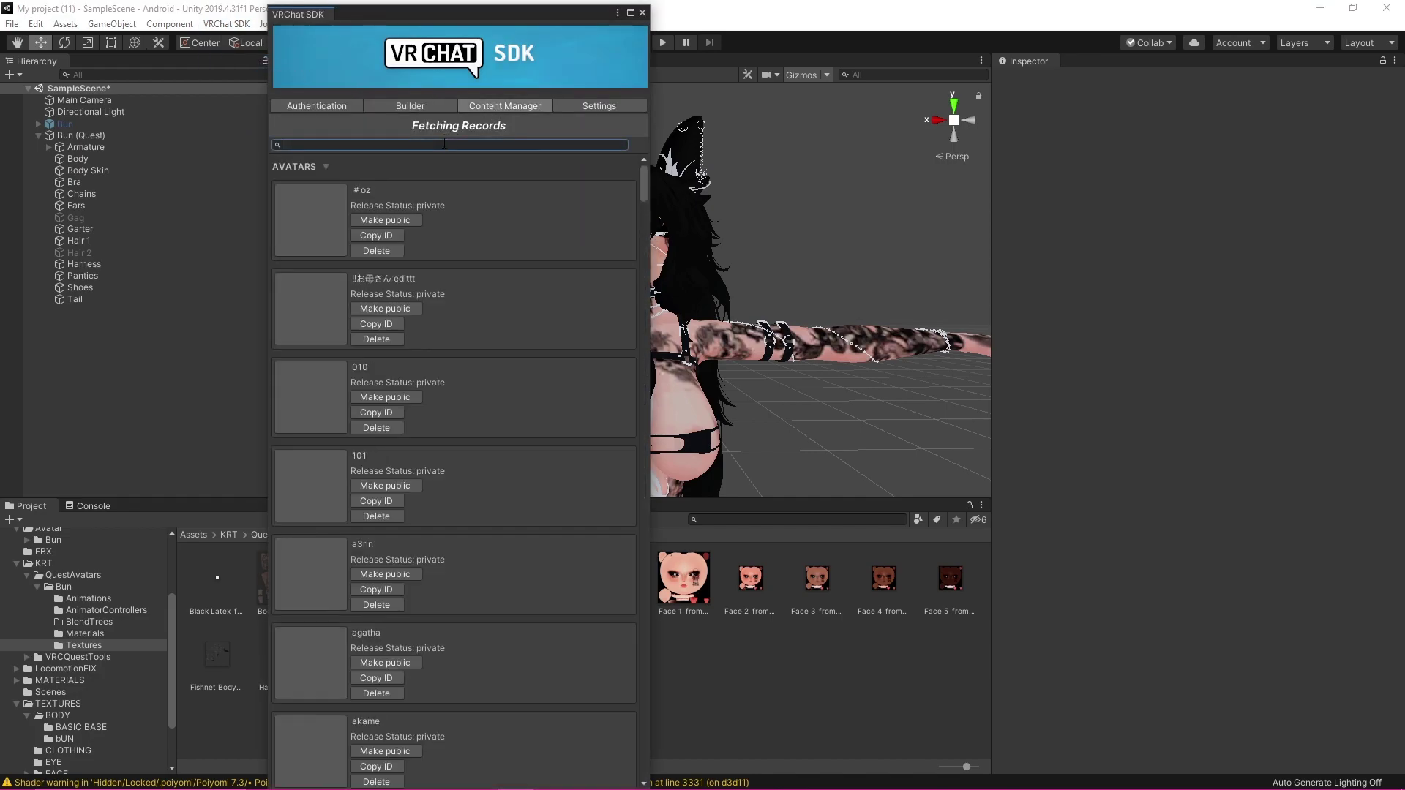
type("bunn")
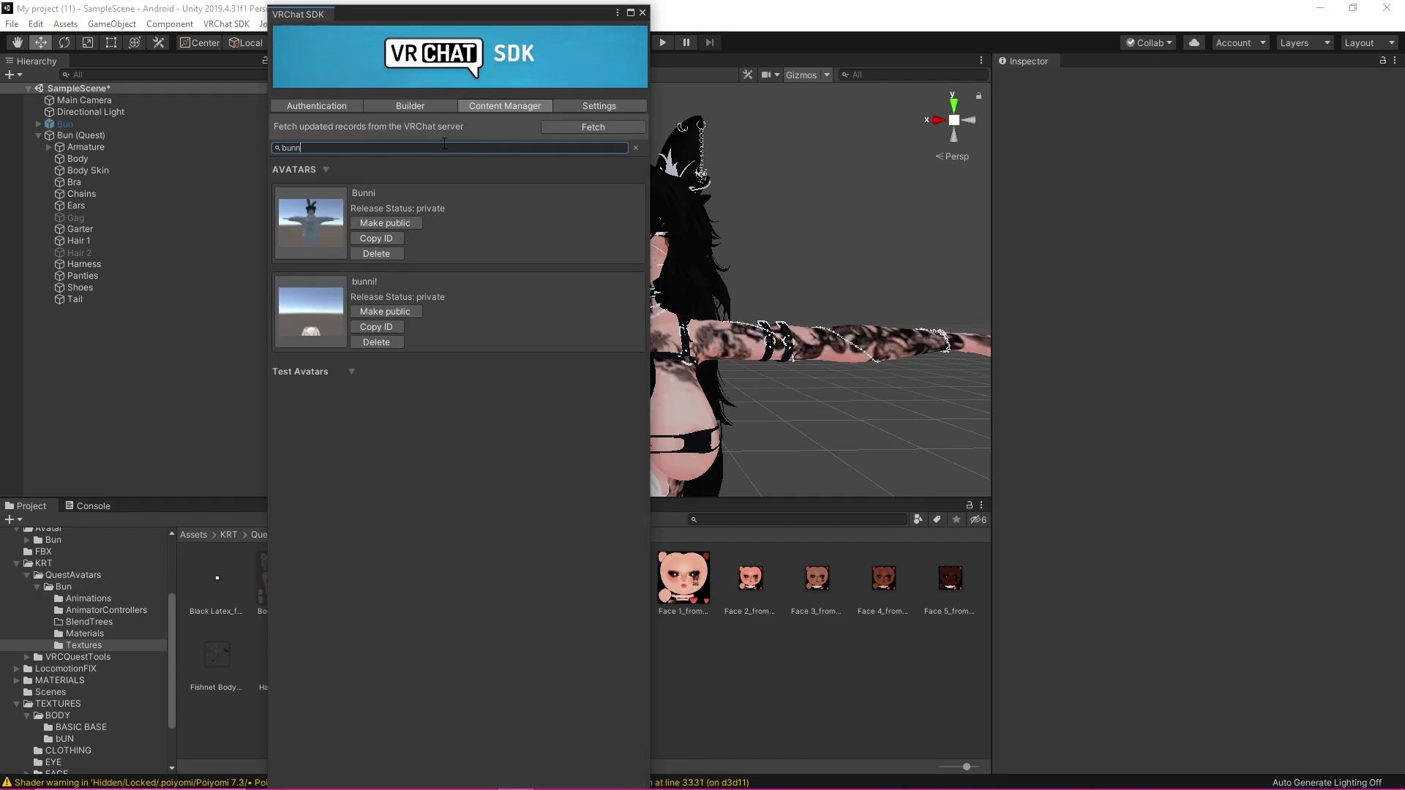
key("BackSpace")
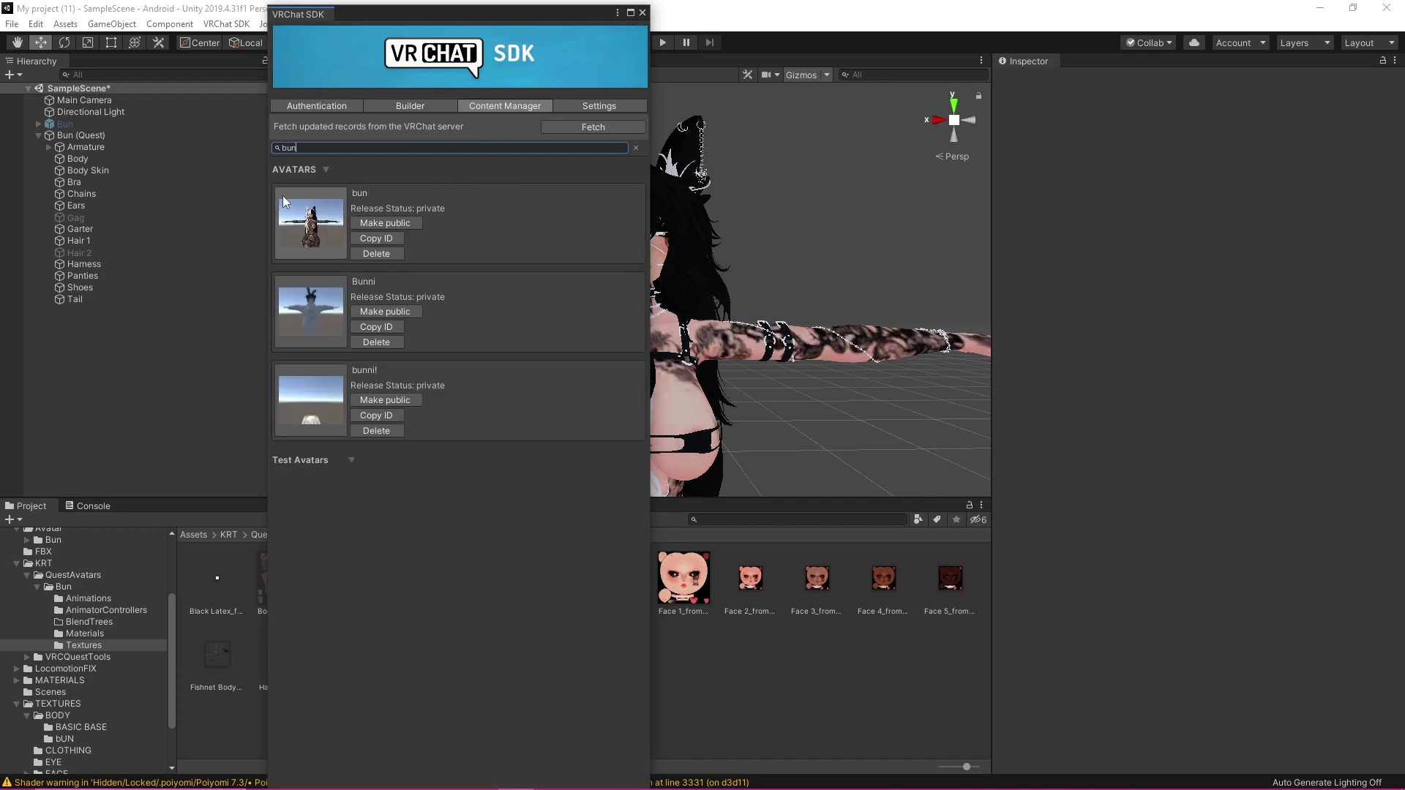
left_click(384, 241)
Detach Bun (Quest)'s blueprint ID and attach the copied ID instead
left_click(82, 134)
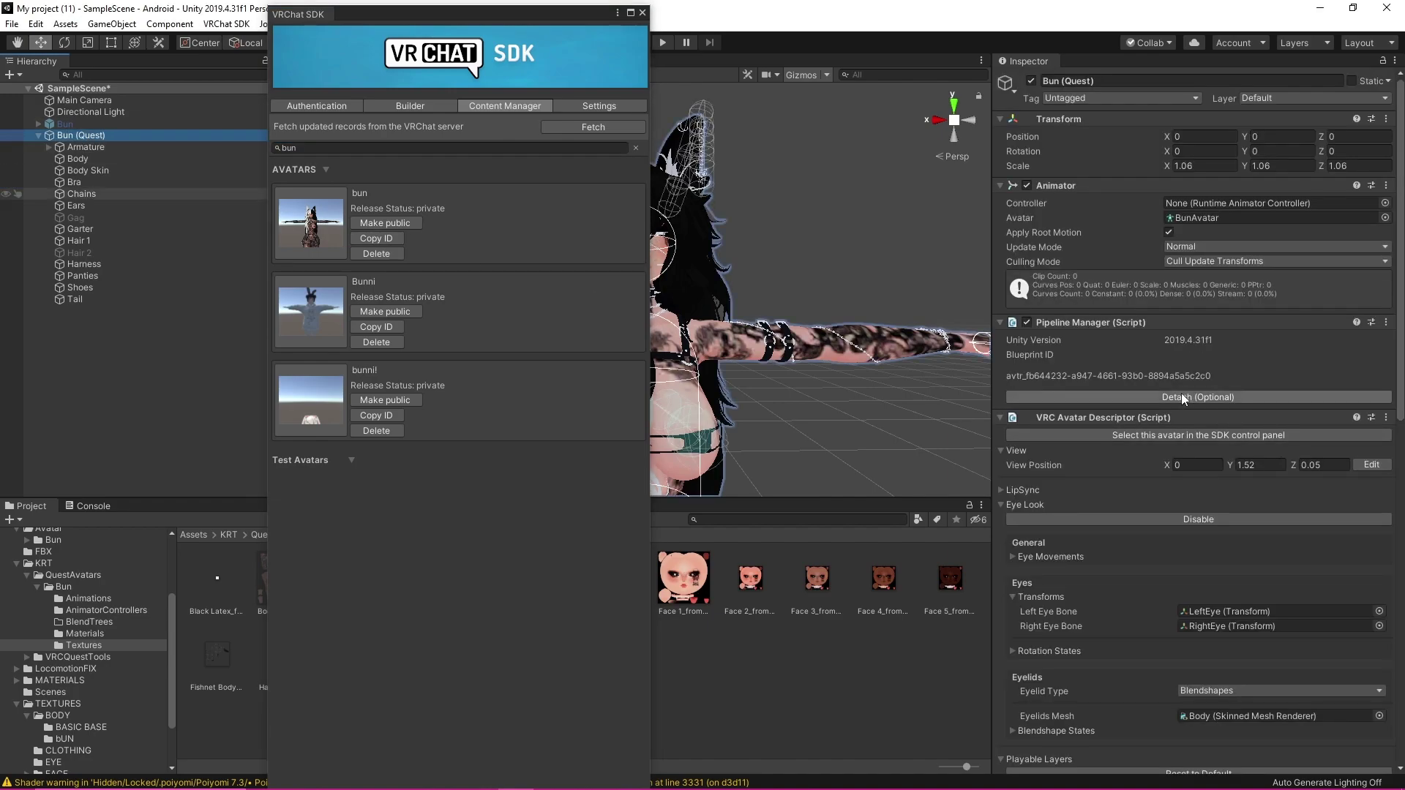
left_click(1039, 397)
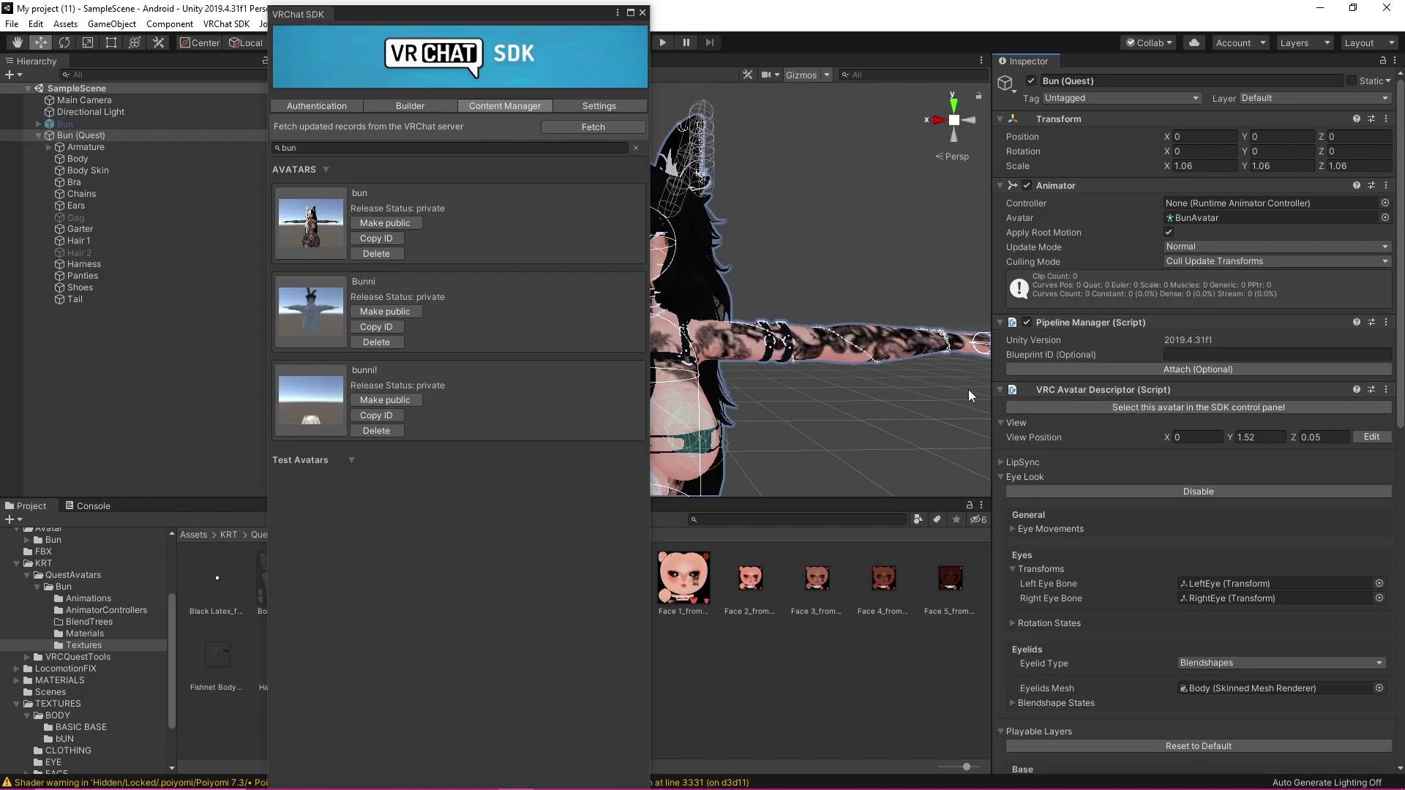
left_click(1227, 353)
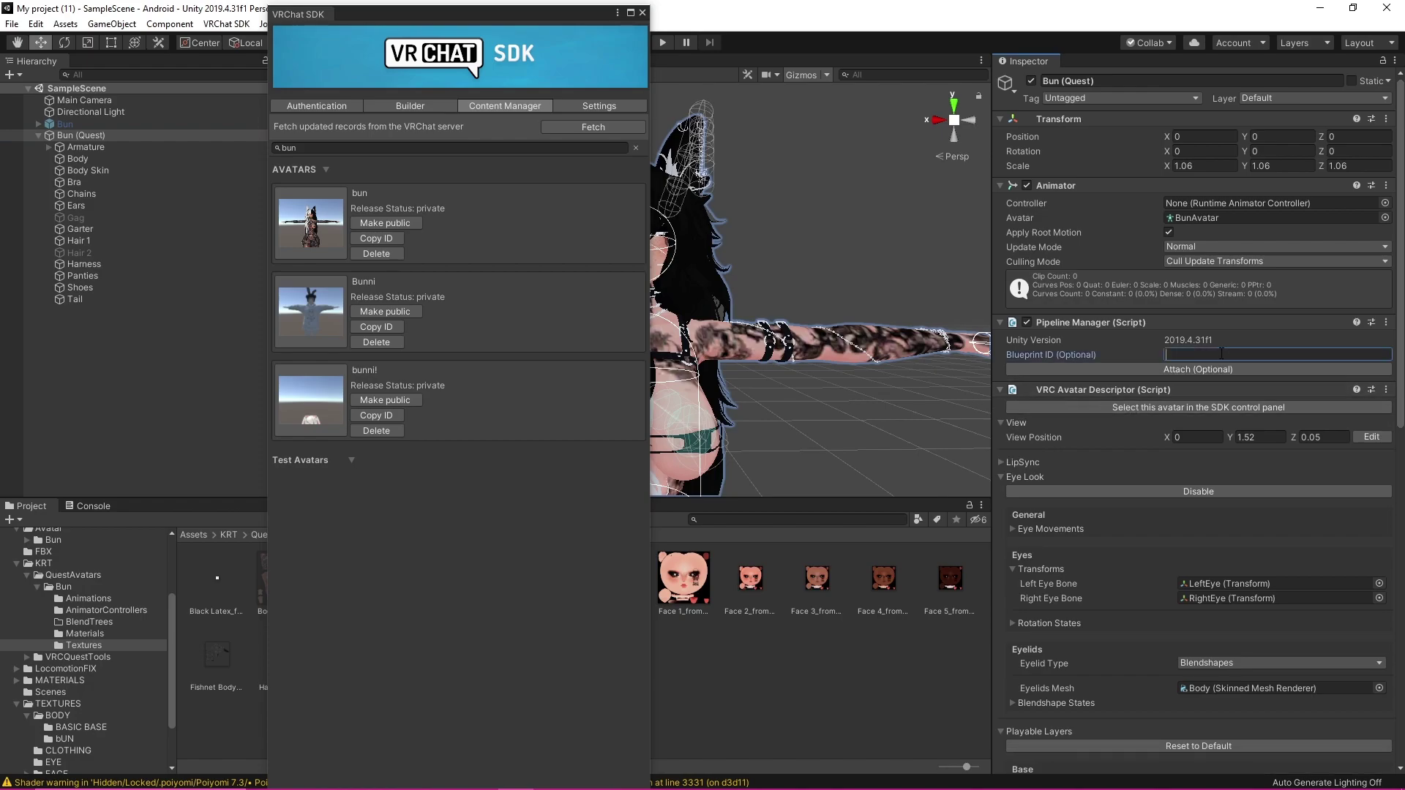
key("ctrl+v")
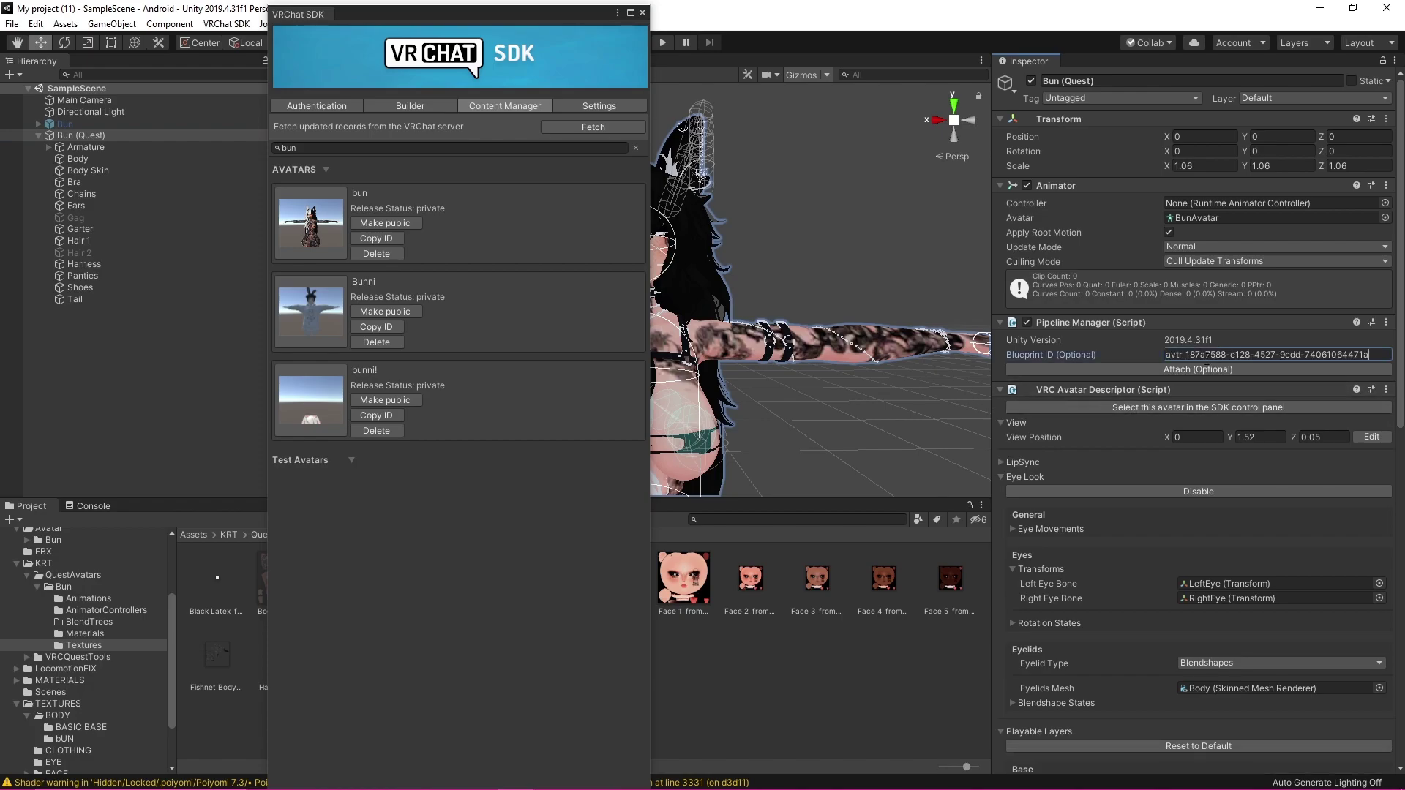
left_click(1173, 372)
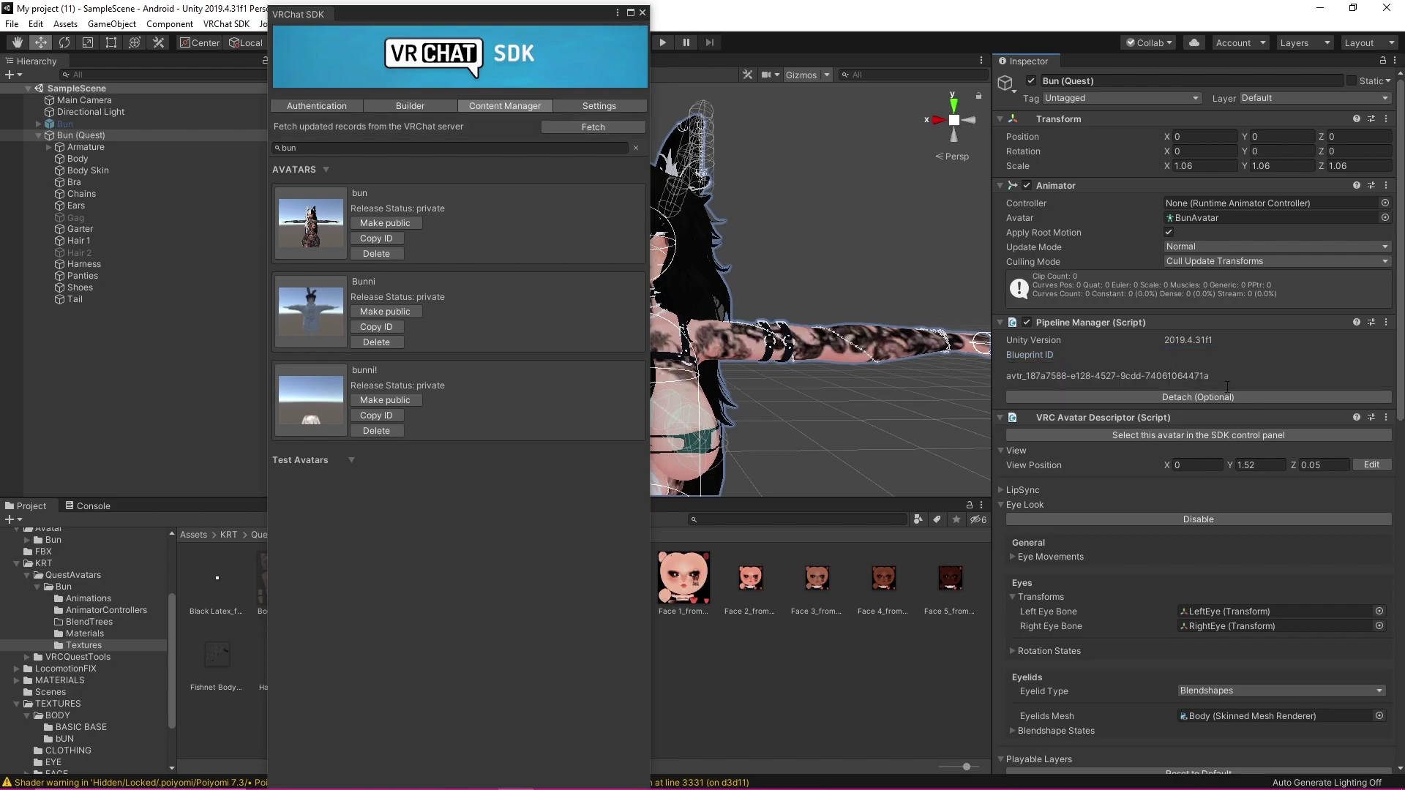
Attempt an Android Build & Publish, dismiss the 12.16 MB size error, and close the SDK window
left_click(424, 104)
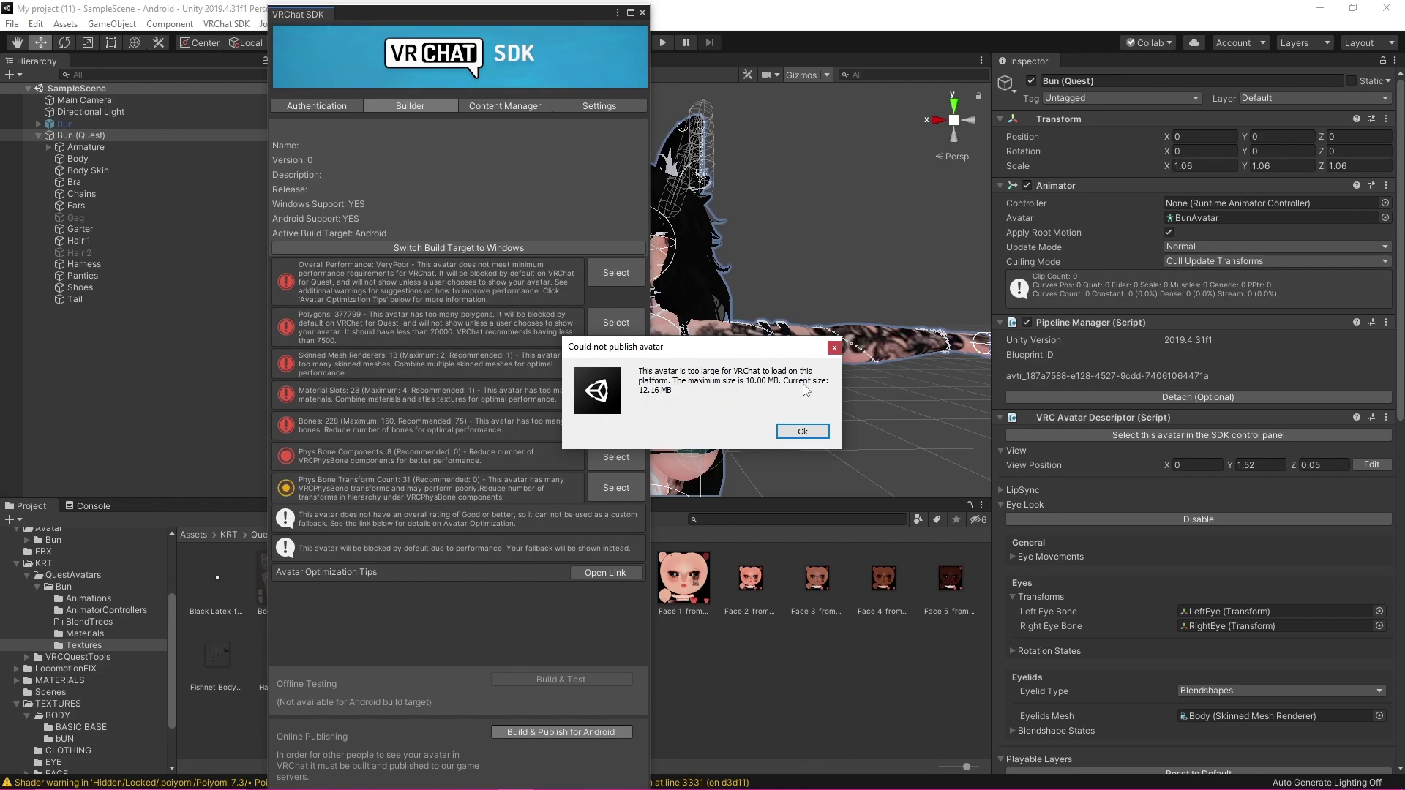
left_click(801, 431)
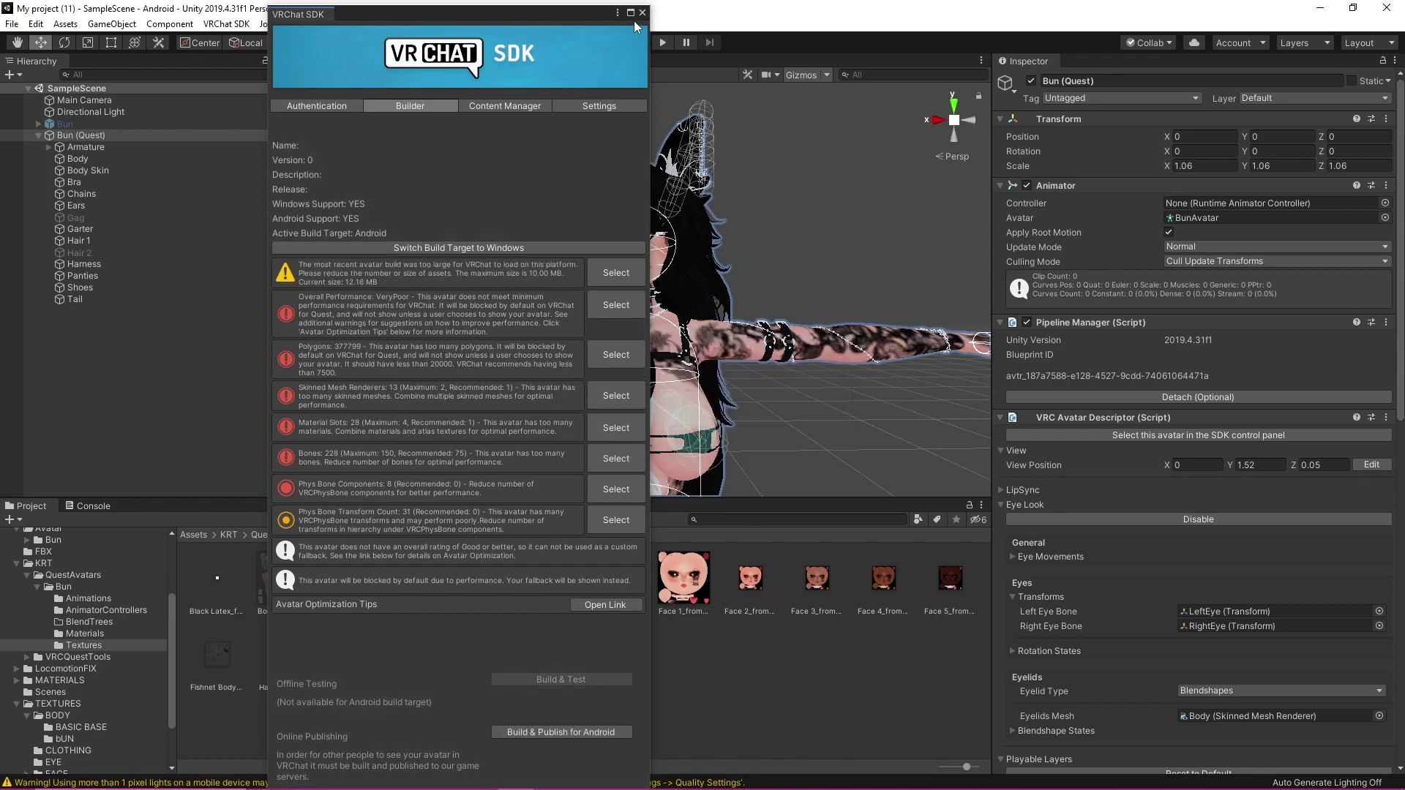
left_click(642, 13)
Inspect the Gag mesh in the scene and delete the Gag object
left_click(119, 218)
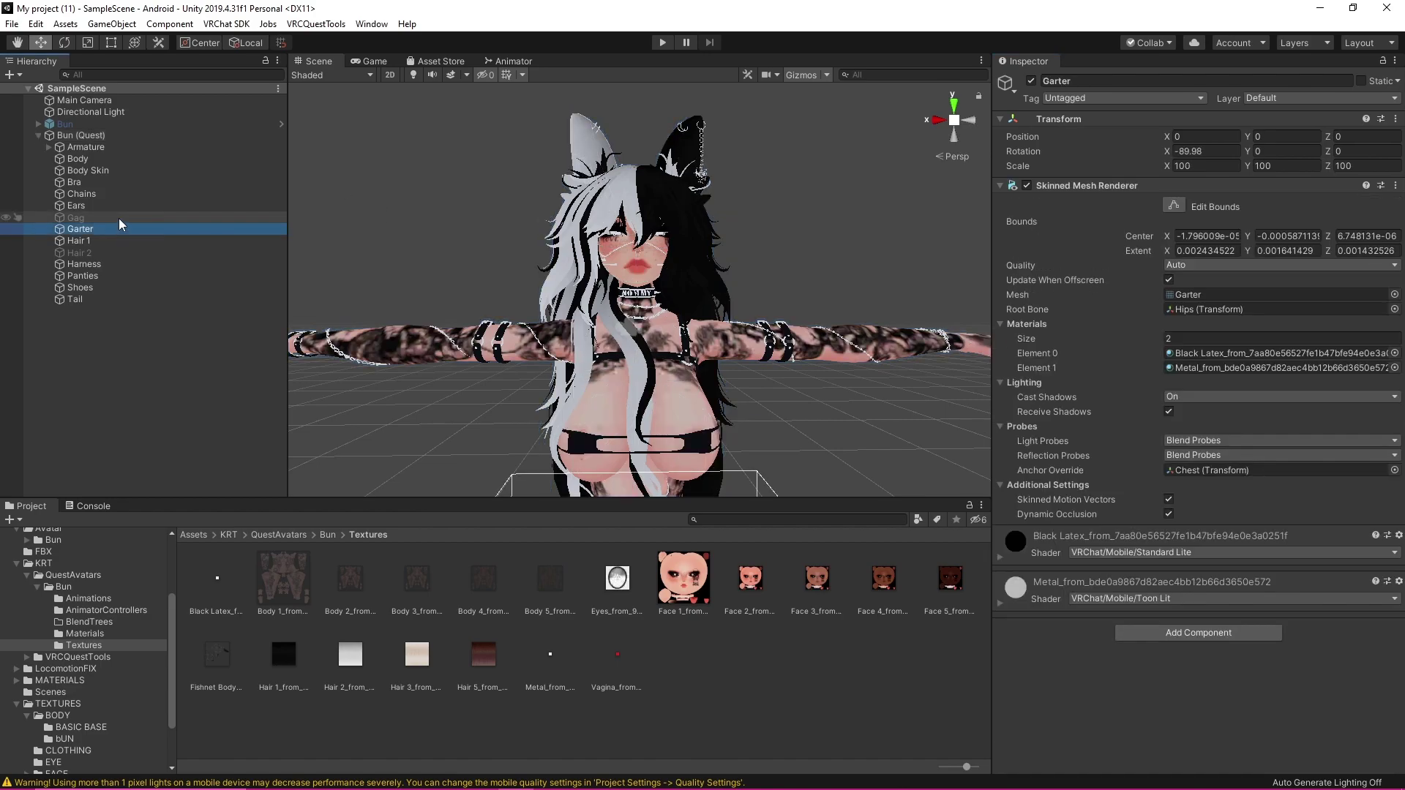
left_click(1030, 81)
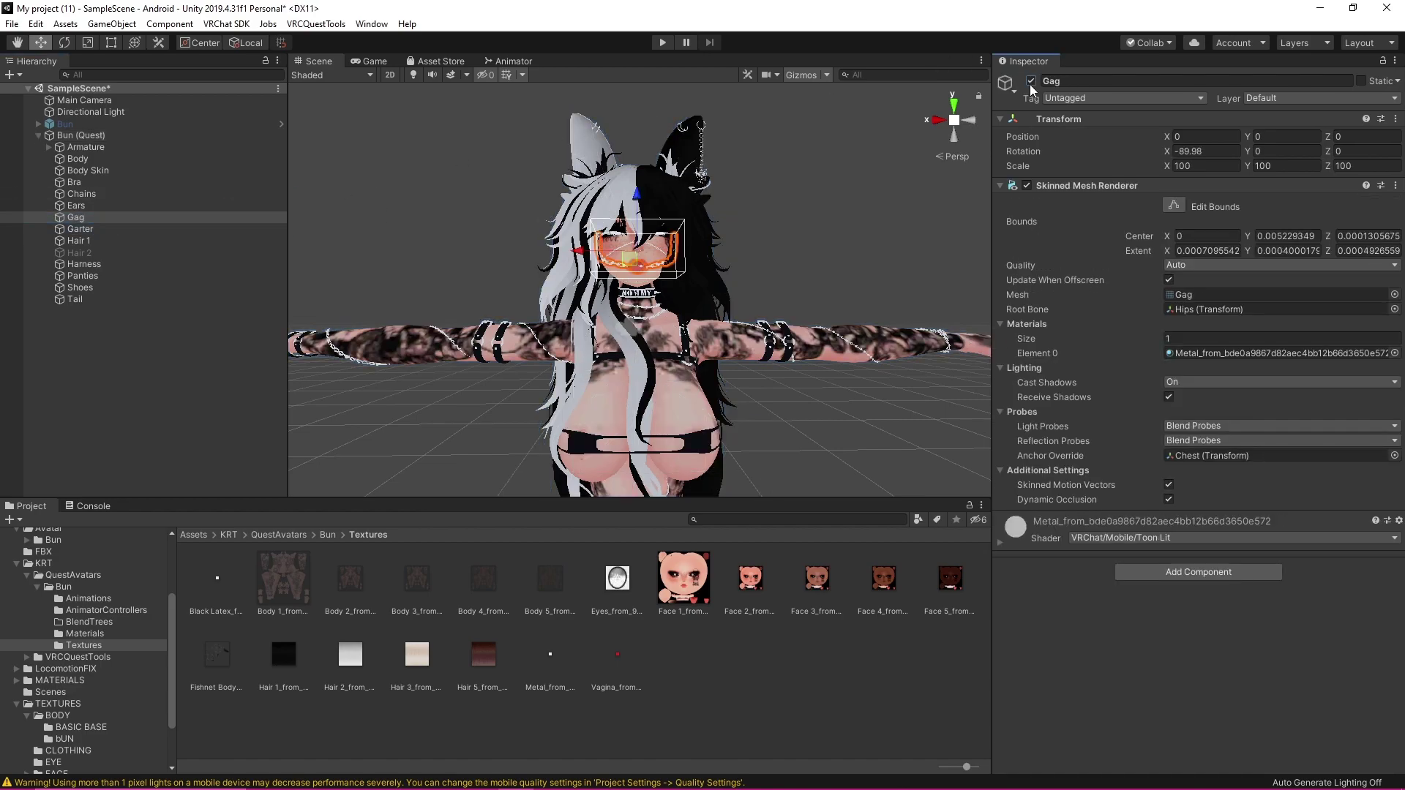
left_click(829, 235)
middle_click_drag(828, 238, 805, 304)
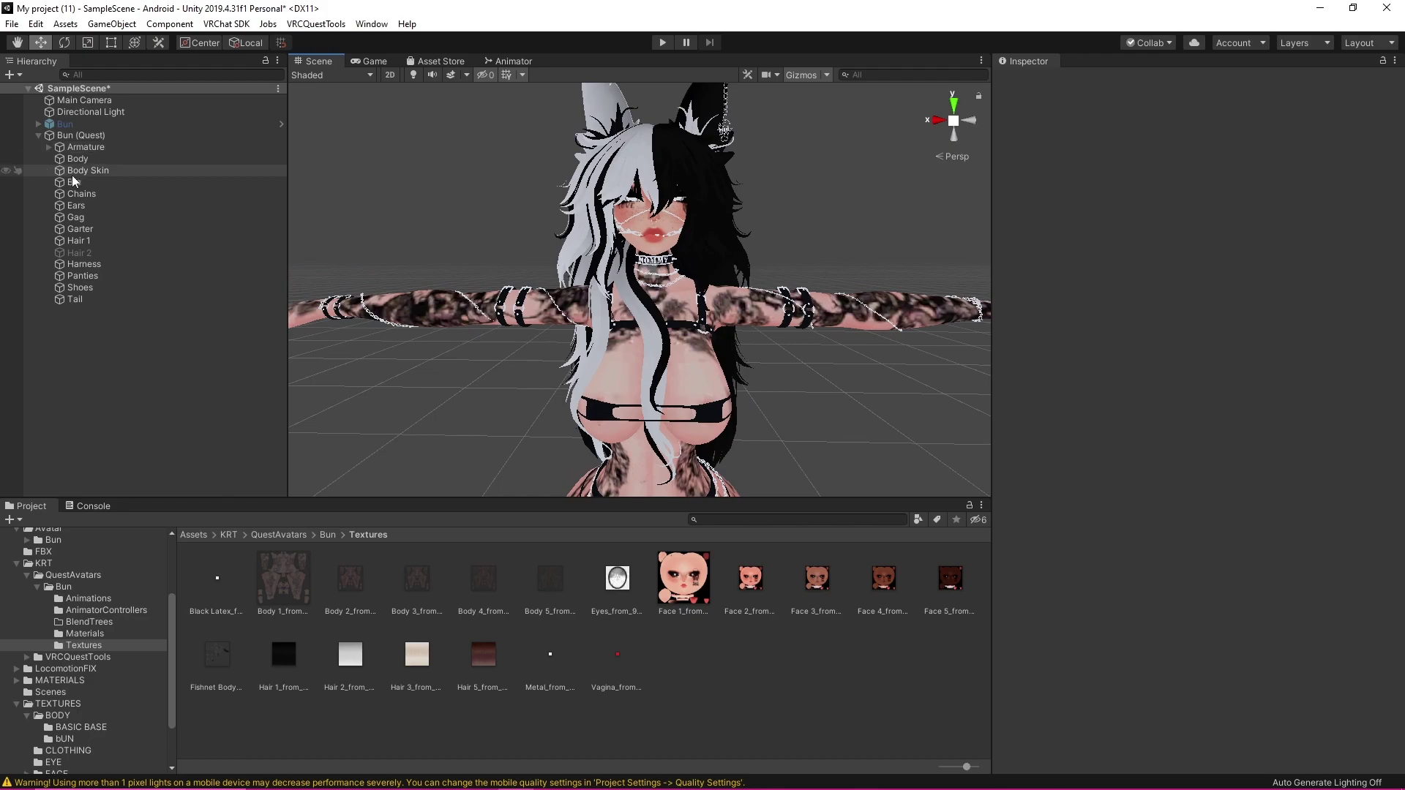
left_click(112, 222)
right_click(113, 228)
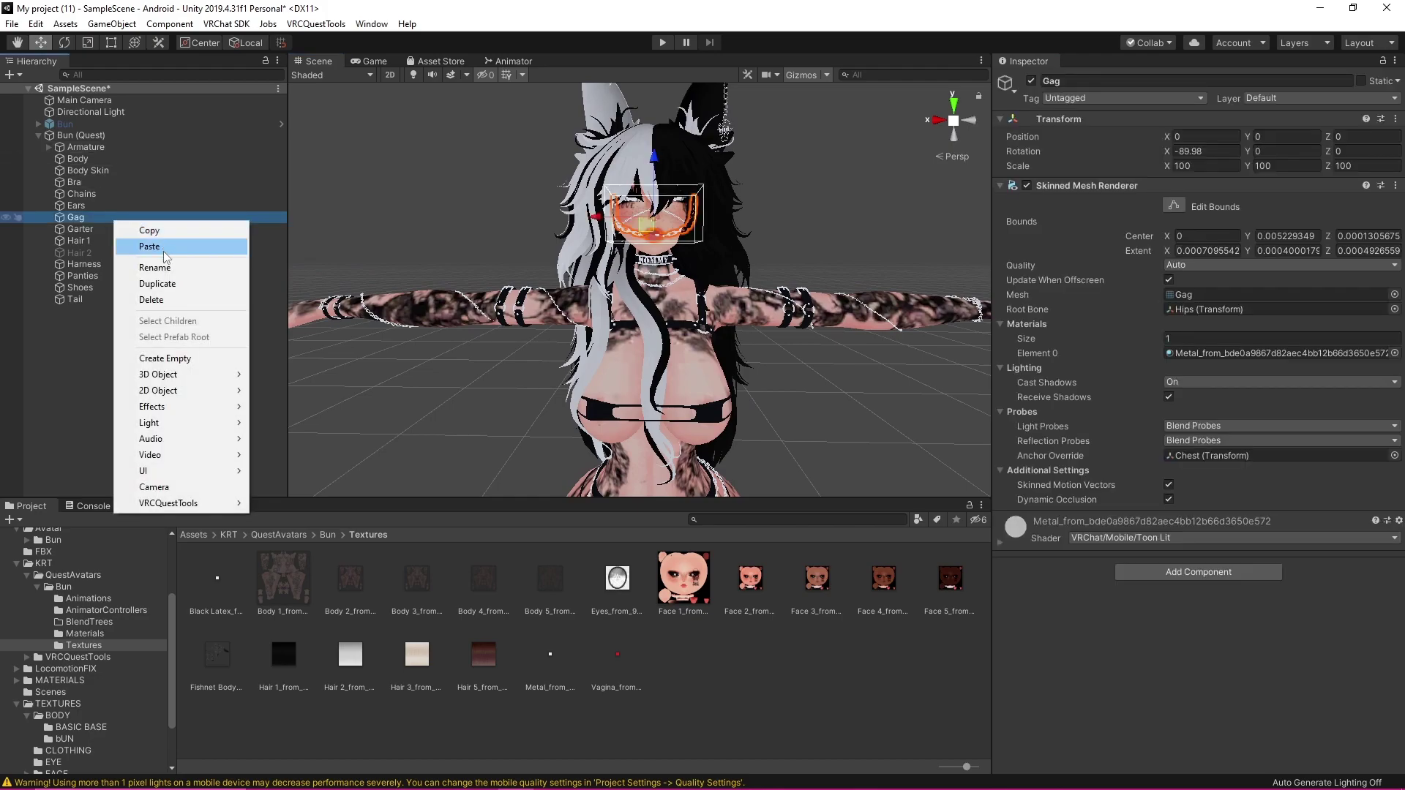
left_click(196, 300)
Inspect the Hair 2, Shoes, Panties, Ears, Bra and Chains objects, framing Chains
left_click(81, 243)
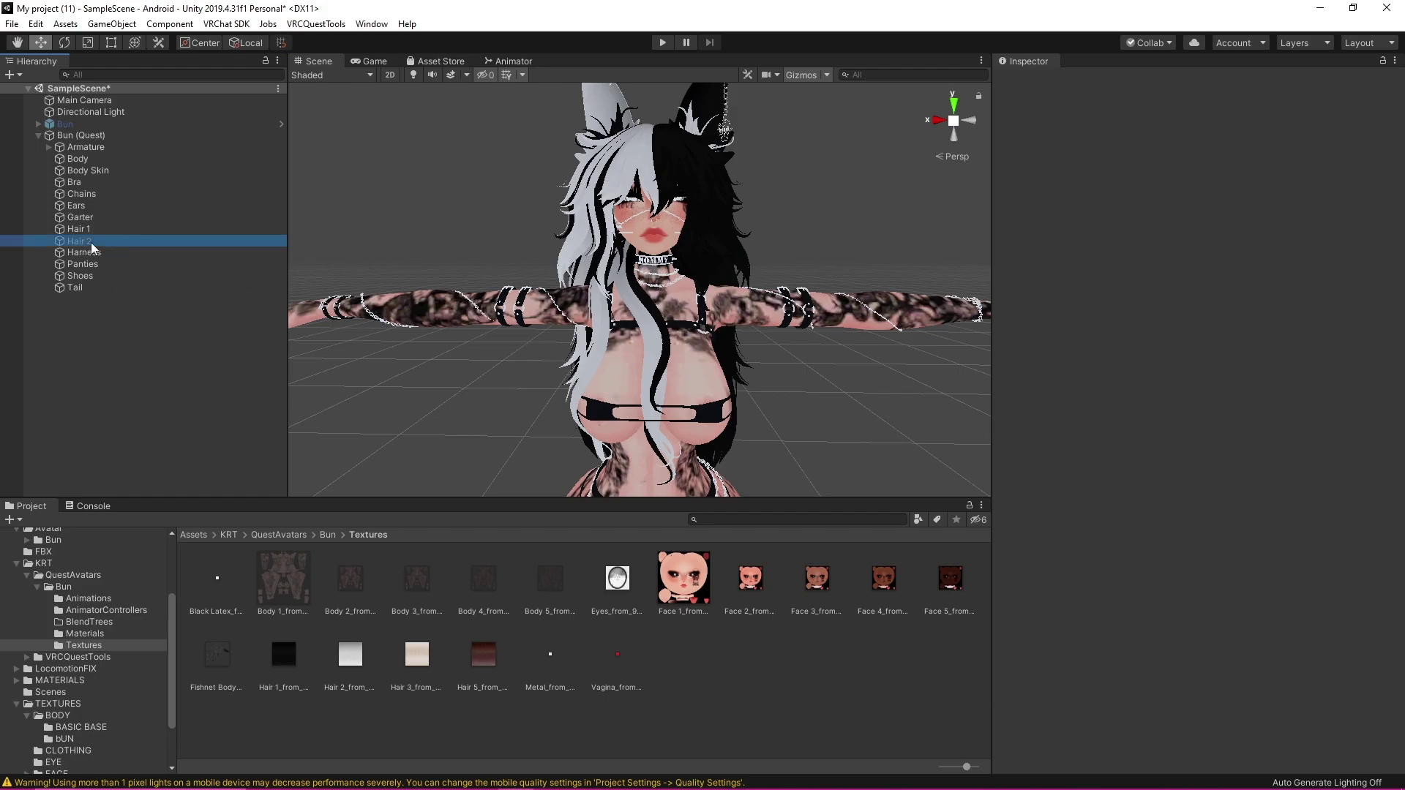
left_click(169, 276)
left_click(186, 263)
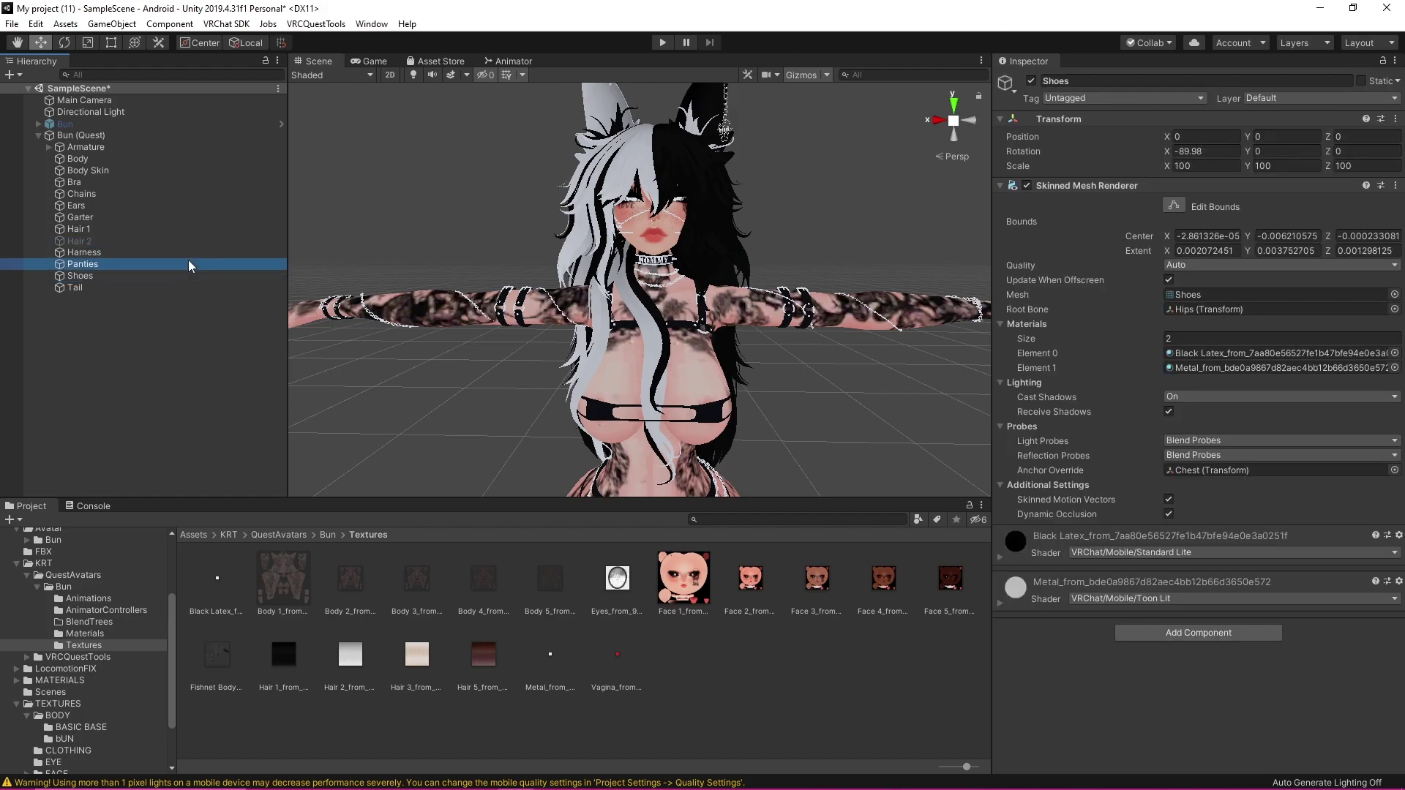
left_click(139, 207)
left_click(137, 195)
scroll(510, 273, "down", 3)
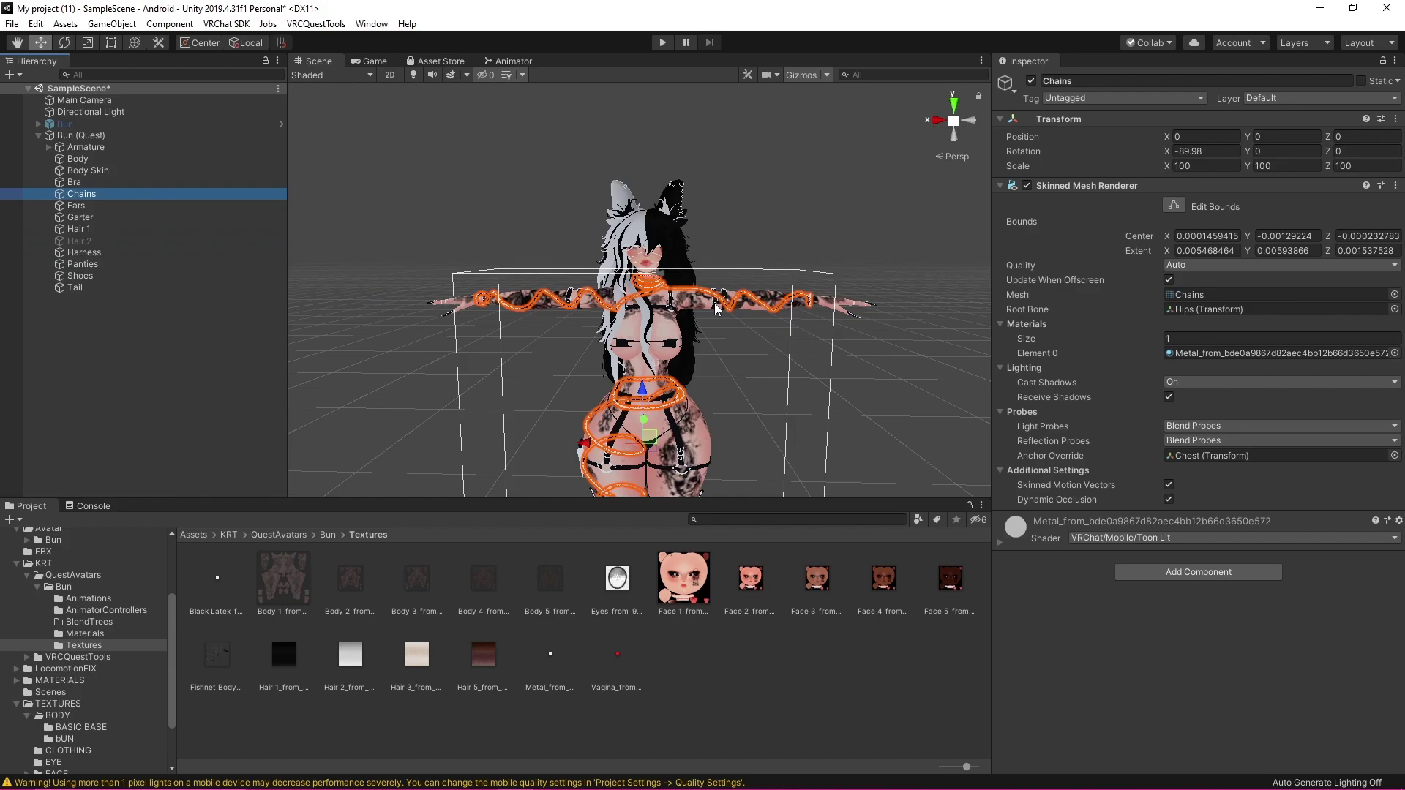
scroll(510, 273, "up", 3)
left_click(617, 578)
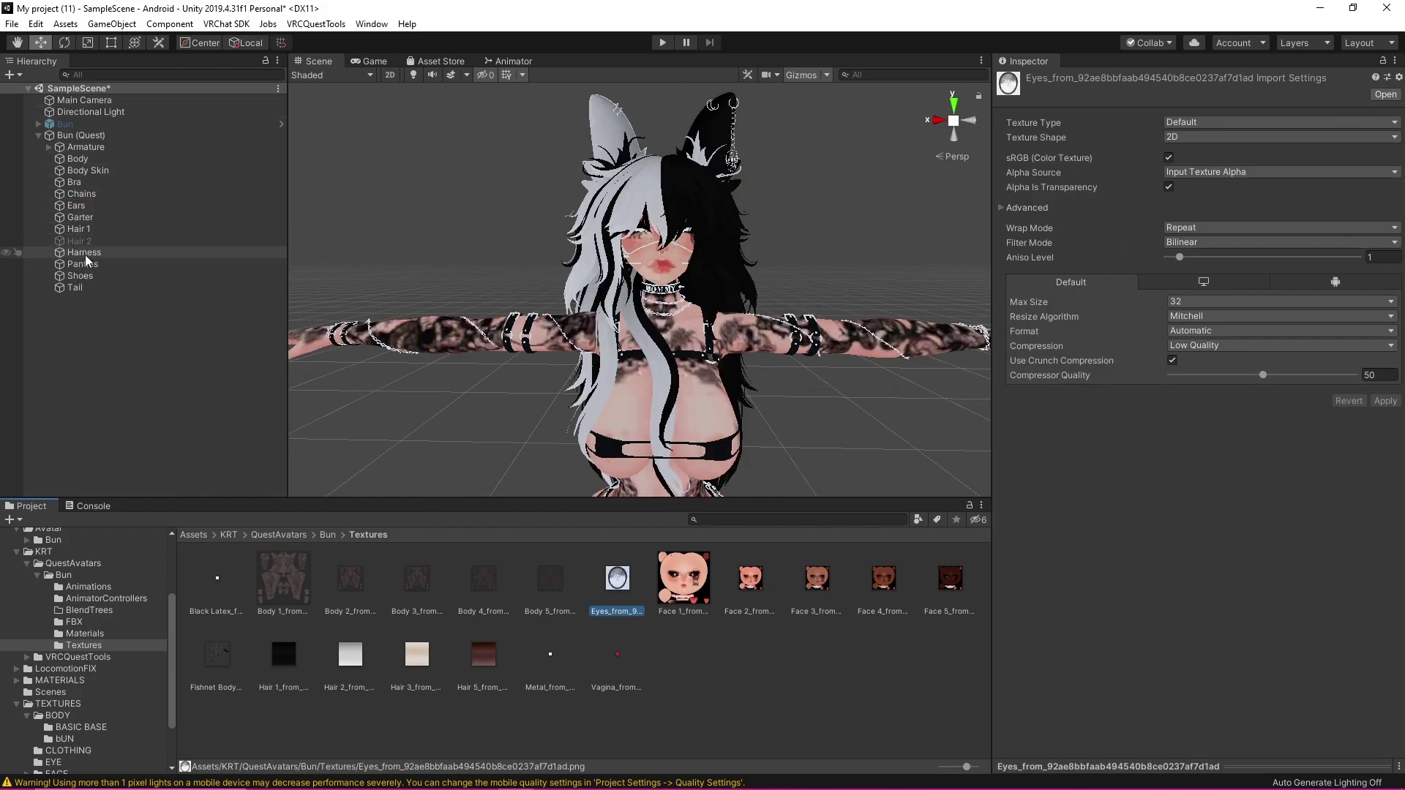
left_click(90, 183)
left_click(76, 196)
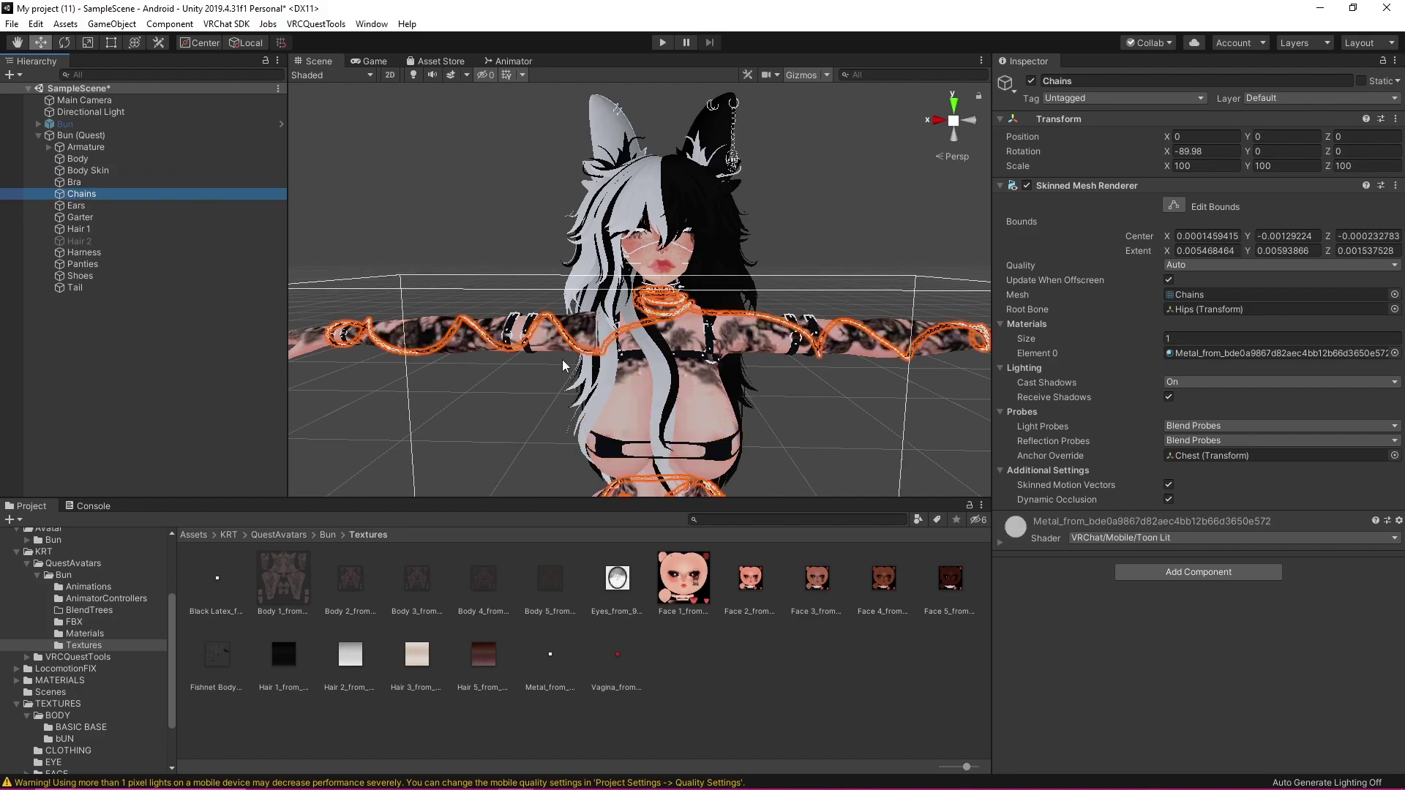
key("f")
Select the ears mesh and orbit to view the avatar from behind
scroll(697, 389, "up", 2)
scroll(698, 389, "up", 5)
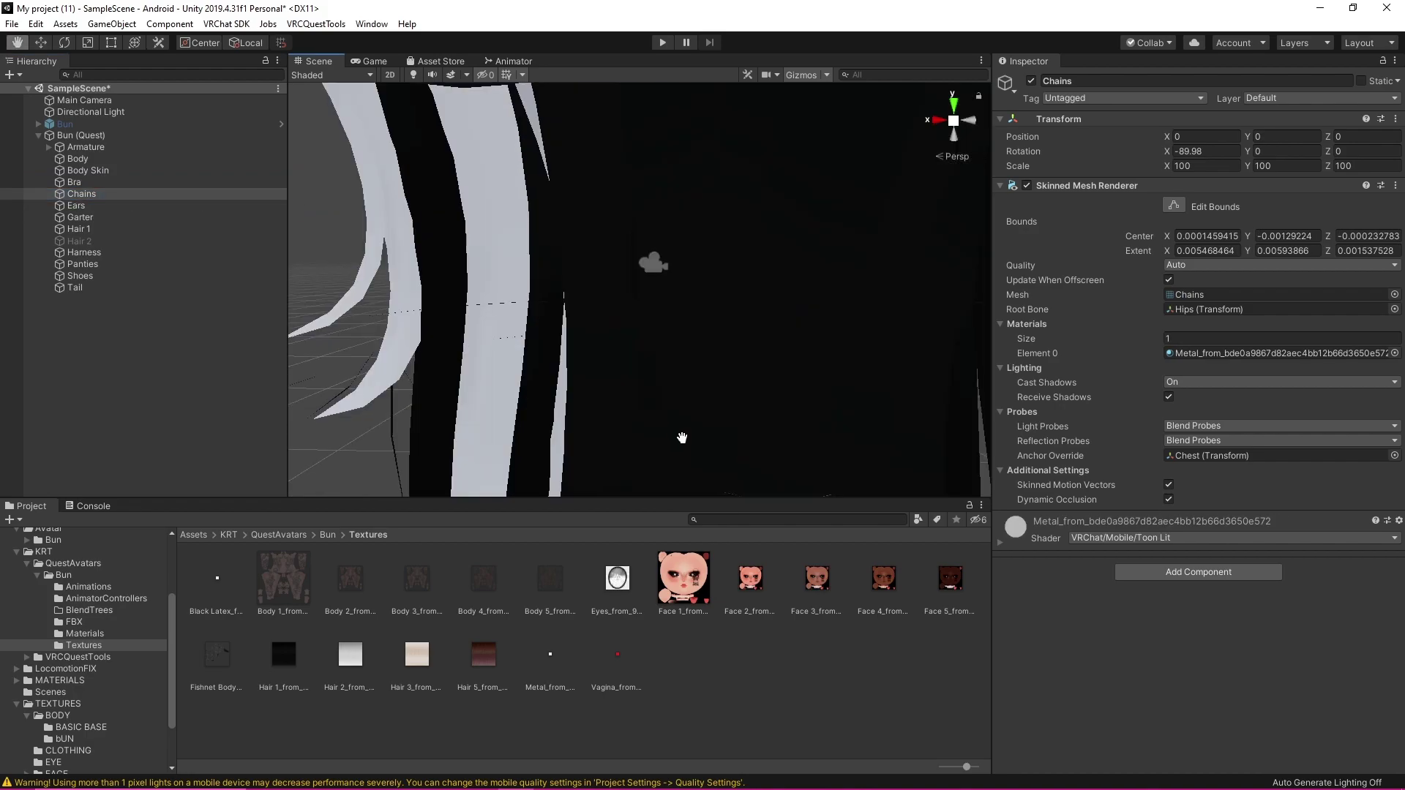
scroll(680, 432, "down", 6)
scroll(634, 399, "up", 6)
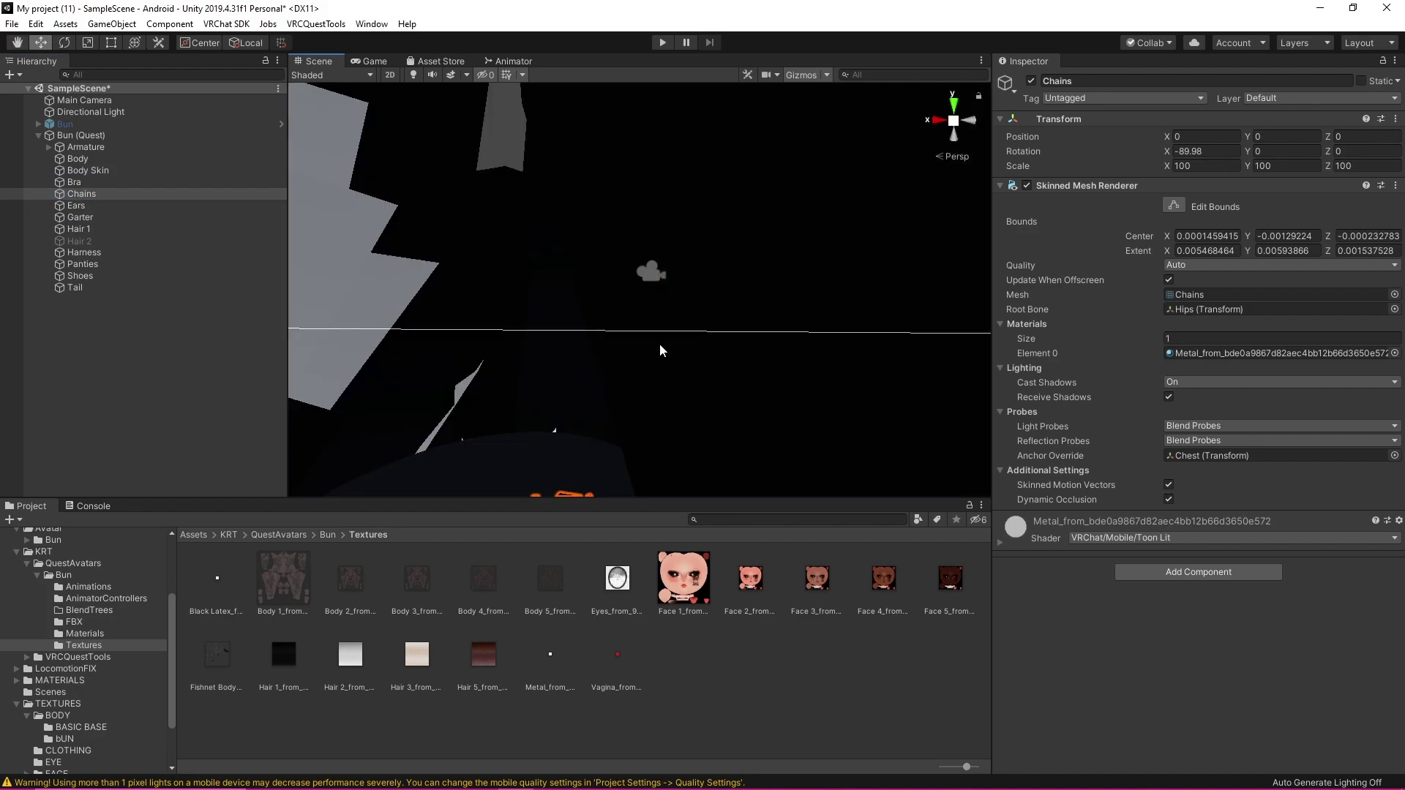
scroll(660, 351, "down", 6)
left_click(675, 145)
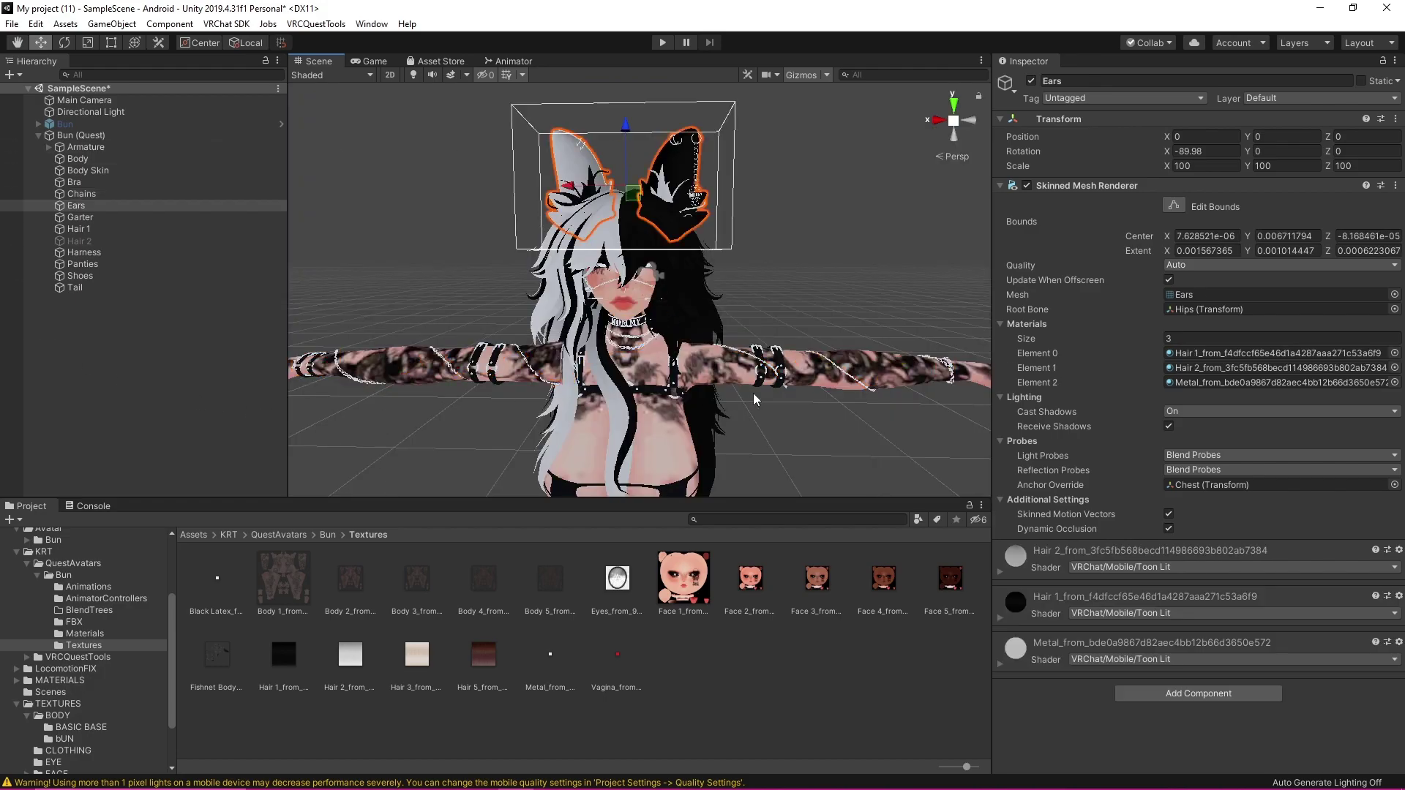
scroll(667, 386, "down", 5)
scroll(668, 385, "up", 8)
left_click_drag(668, 386, 840, 312, "alt")
scroll(623, 327, "down", 2)
Hide Hair 1, delete the Tail object, then show Hair 1 again
left_click(840, 311)
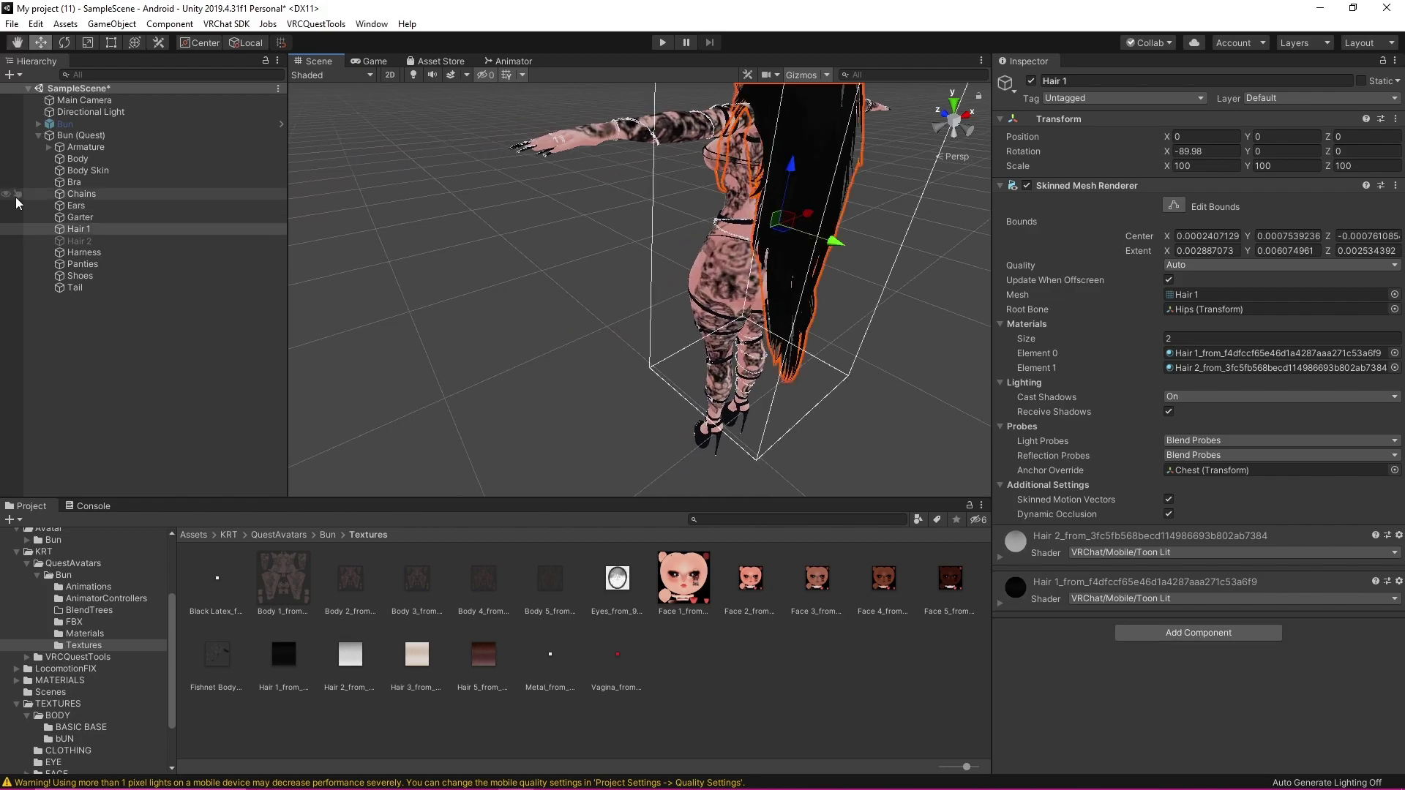
left_click(7, 229)
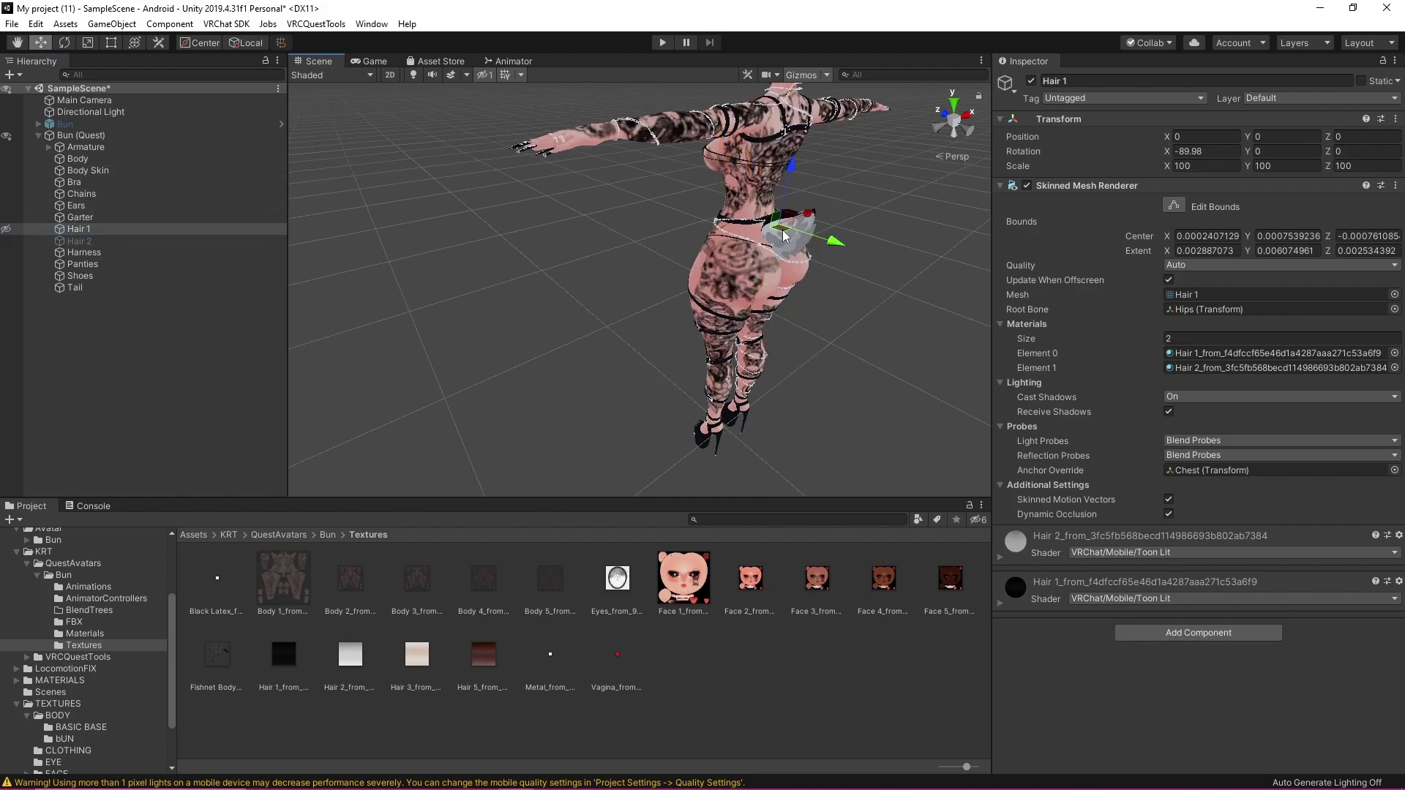
left_click(790, 253)
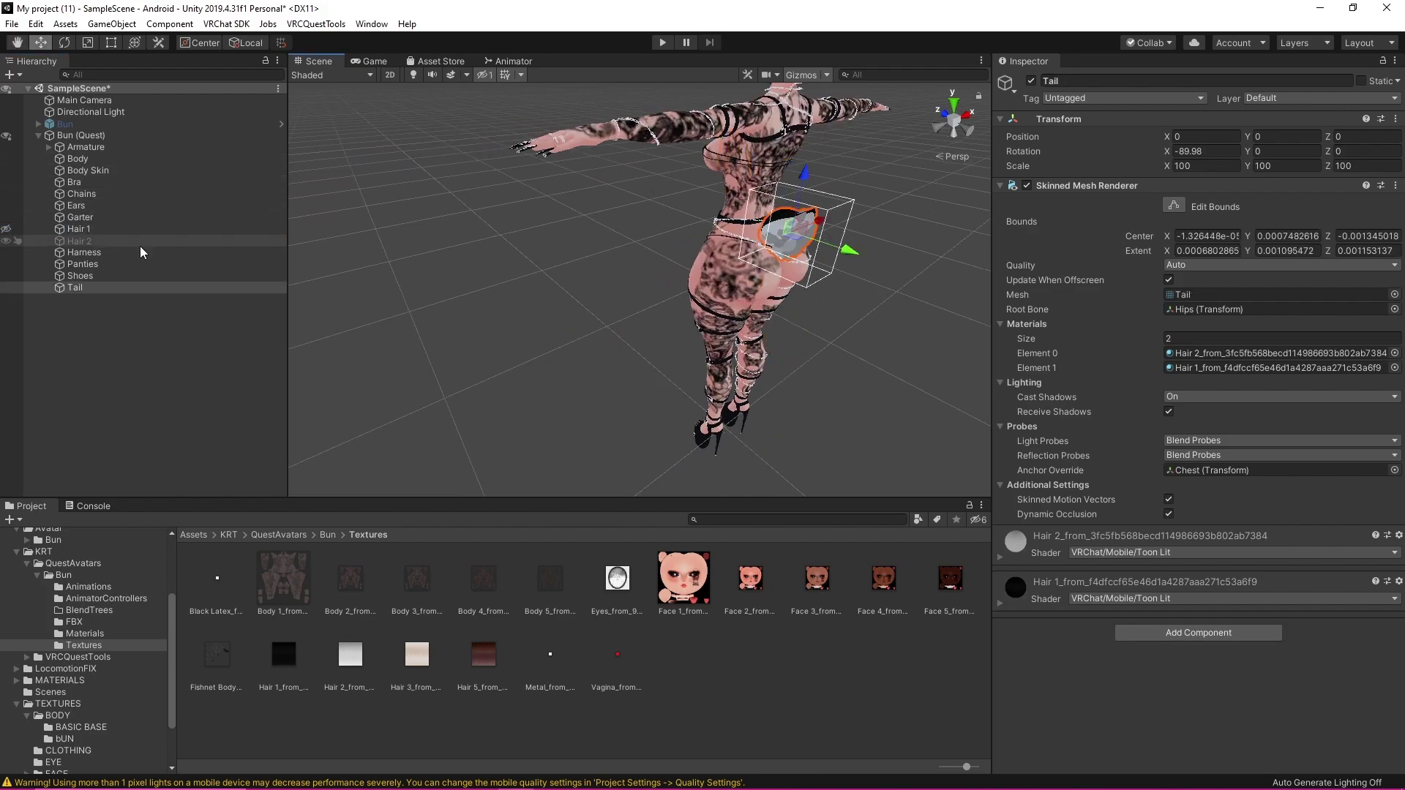
right_click(132, 288)
left_click(178, 366)
left_click(6, 229)
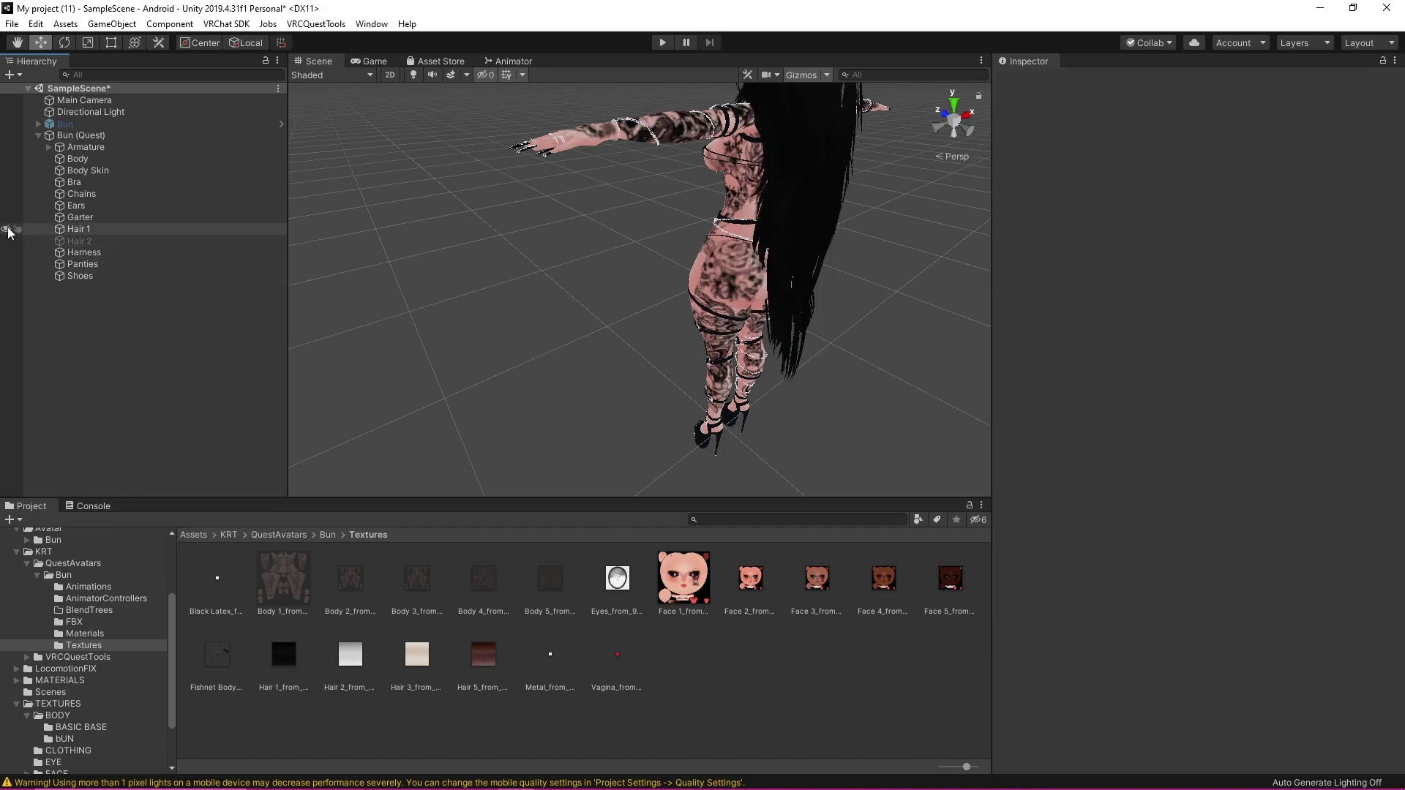
Use VRCQuestTools' PhysBones Remover on Bun (Quest) to delete only TAIL_B1, keeping seven PhysBones
left_click(315, 24)
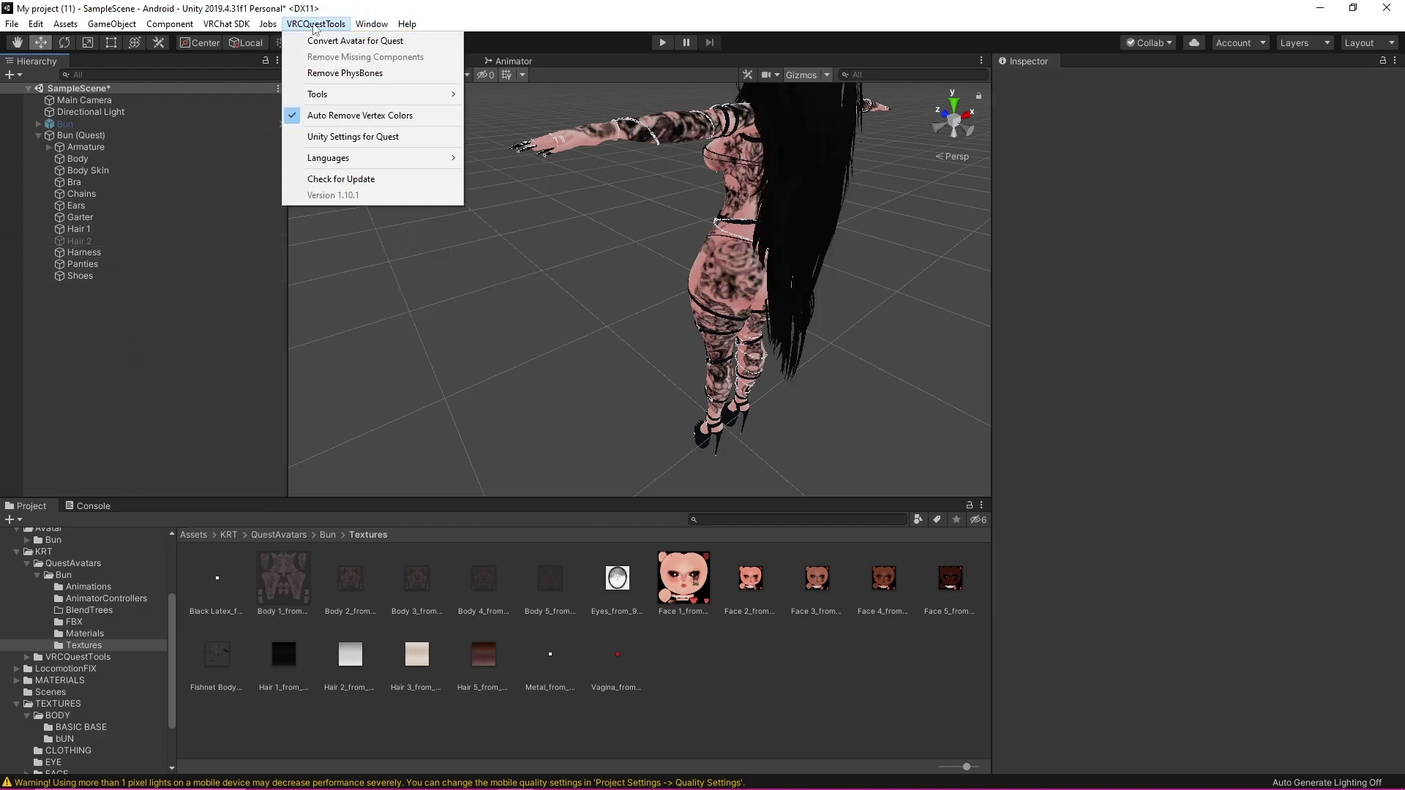
left_click(344, 73)
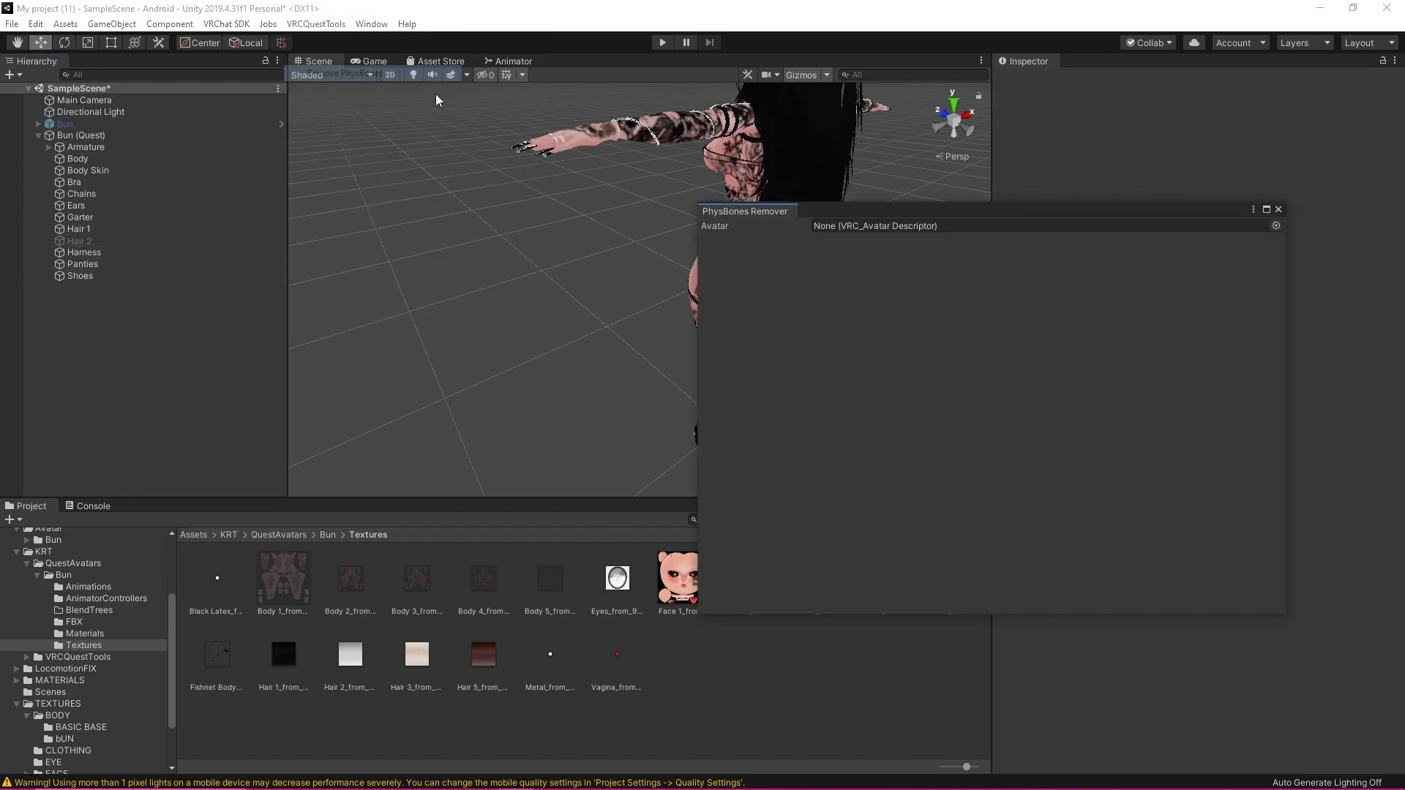
left_click(1275, 225)
left_click(55, 83)
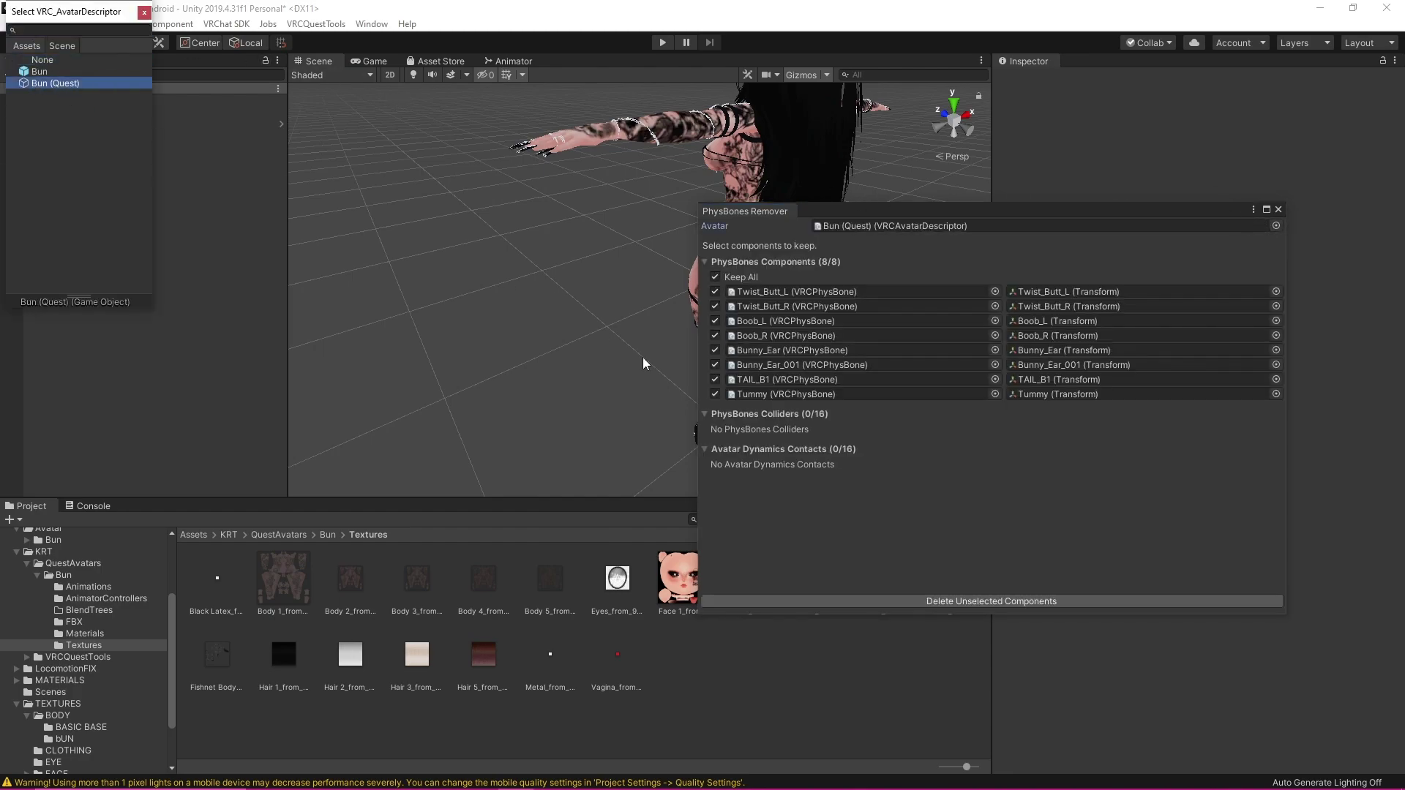
left_click(715, 379)
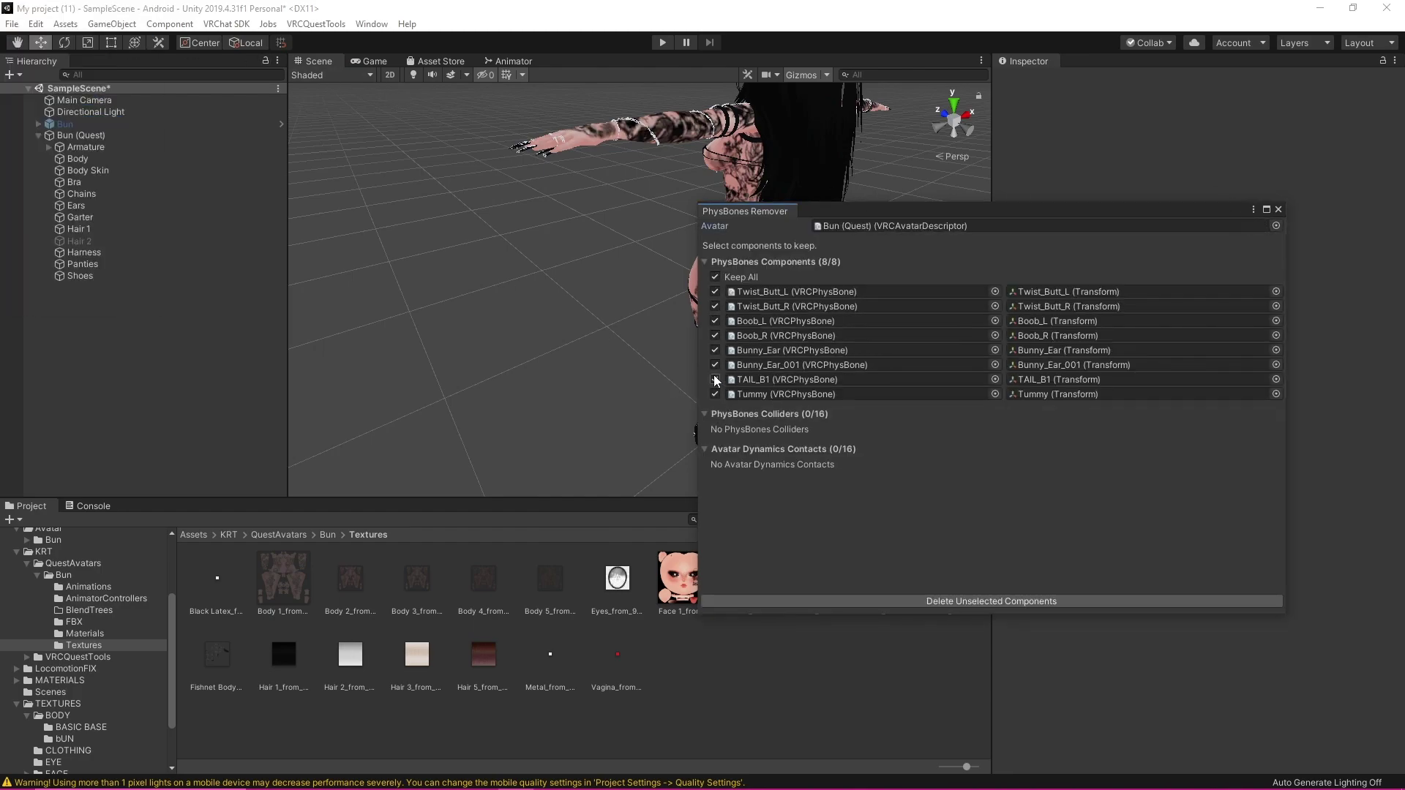
left_click(919, 600)
left_click(1278, 209)
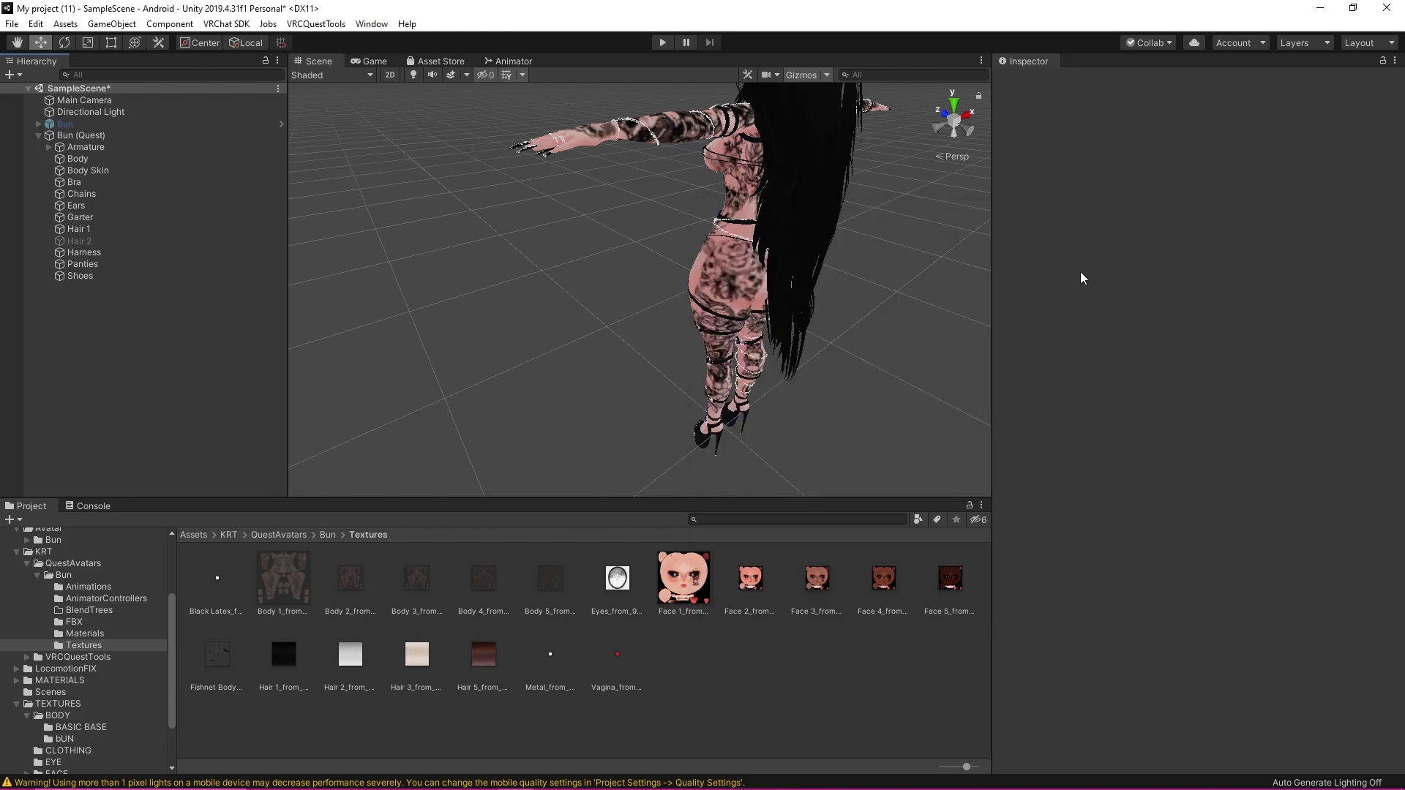
left_click_drag(489, 330, 734, 324, "alt")
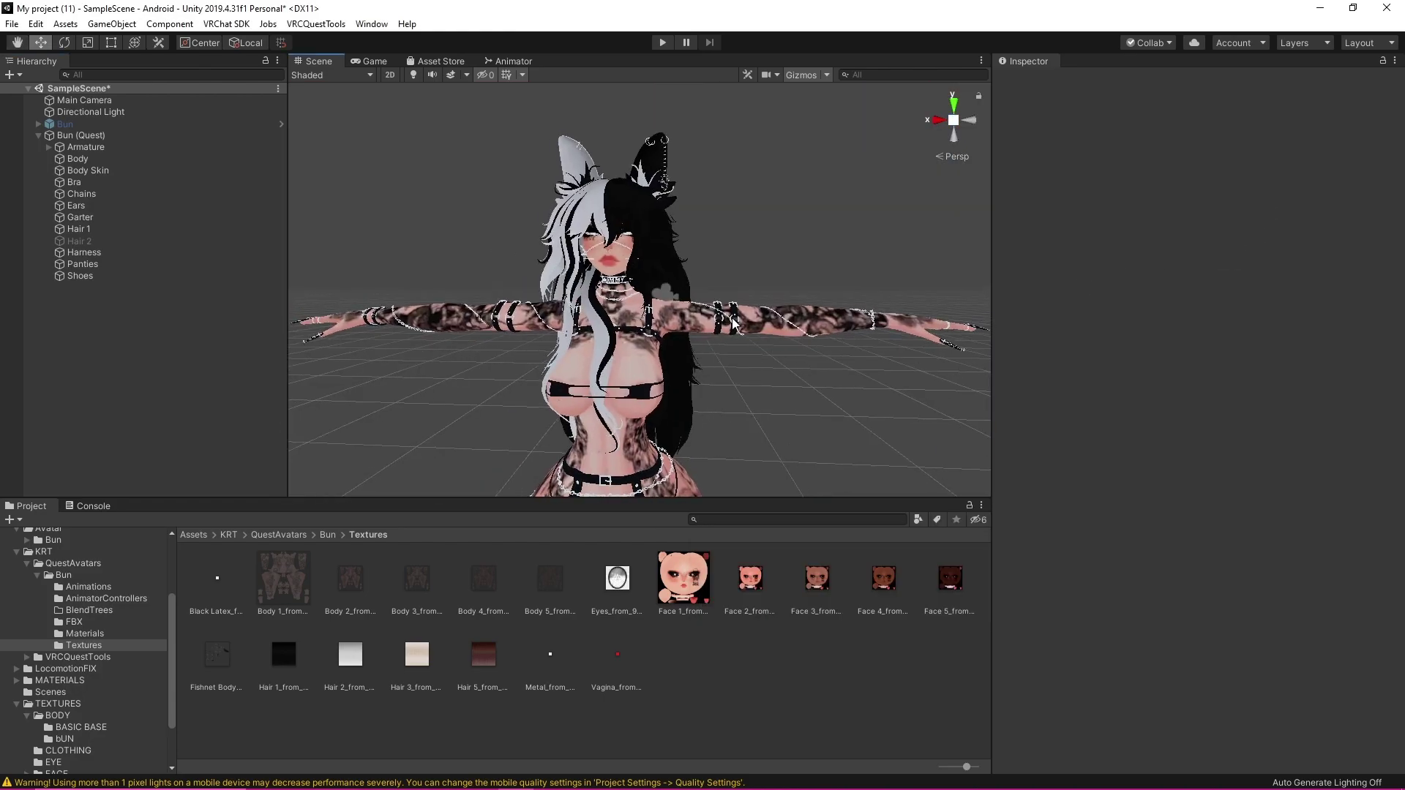
Build and publish Bun (Quest) for Android from the VRChat SDK Control Panel, reaching the bun Update Avatar form
left_click(227, 24)
left_click(275, 63)
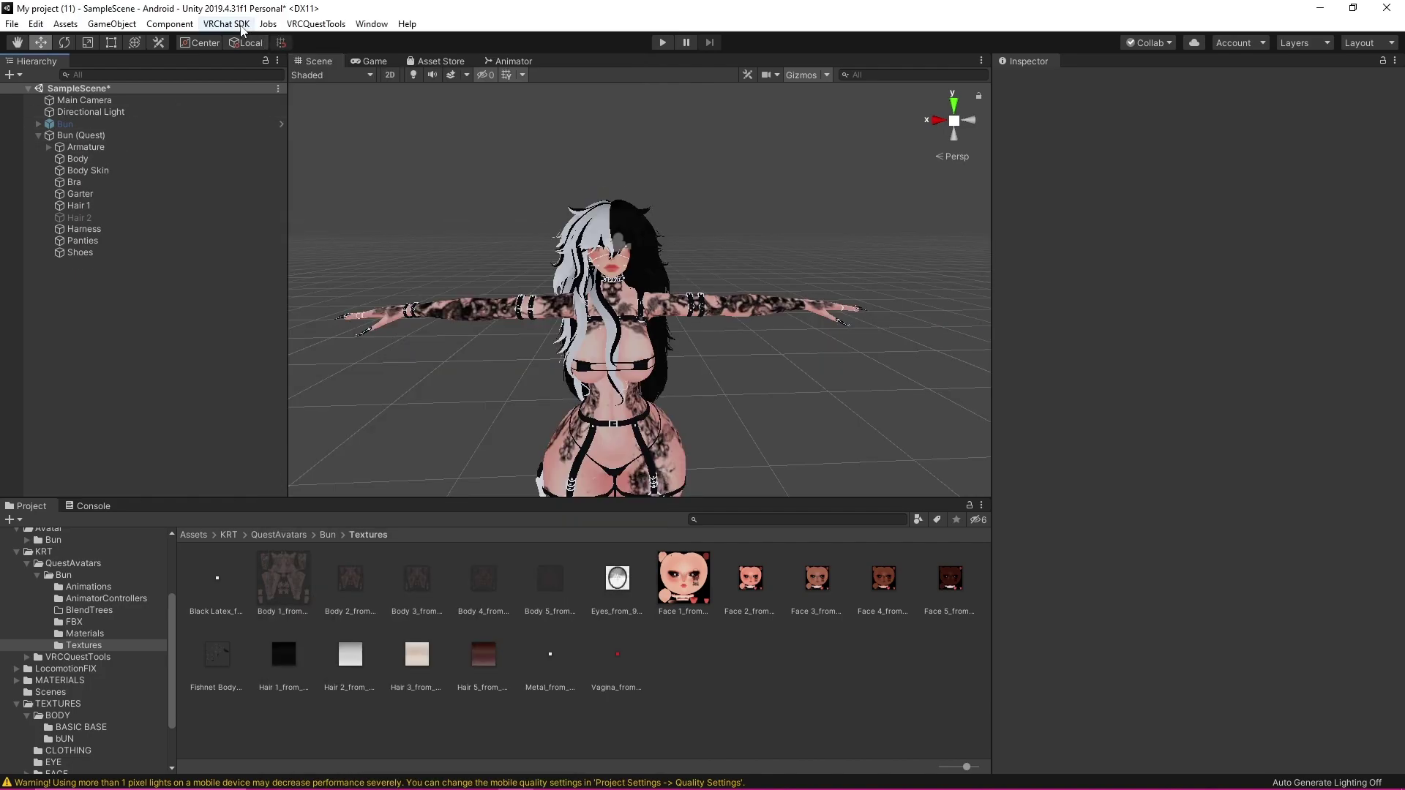
left_click(227, 24)
left_click(275, 61)
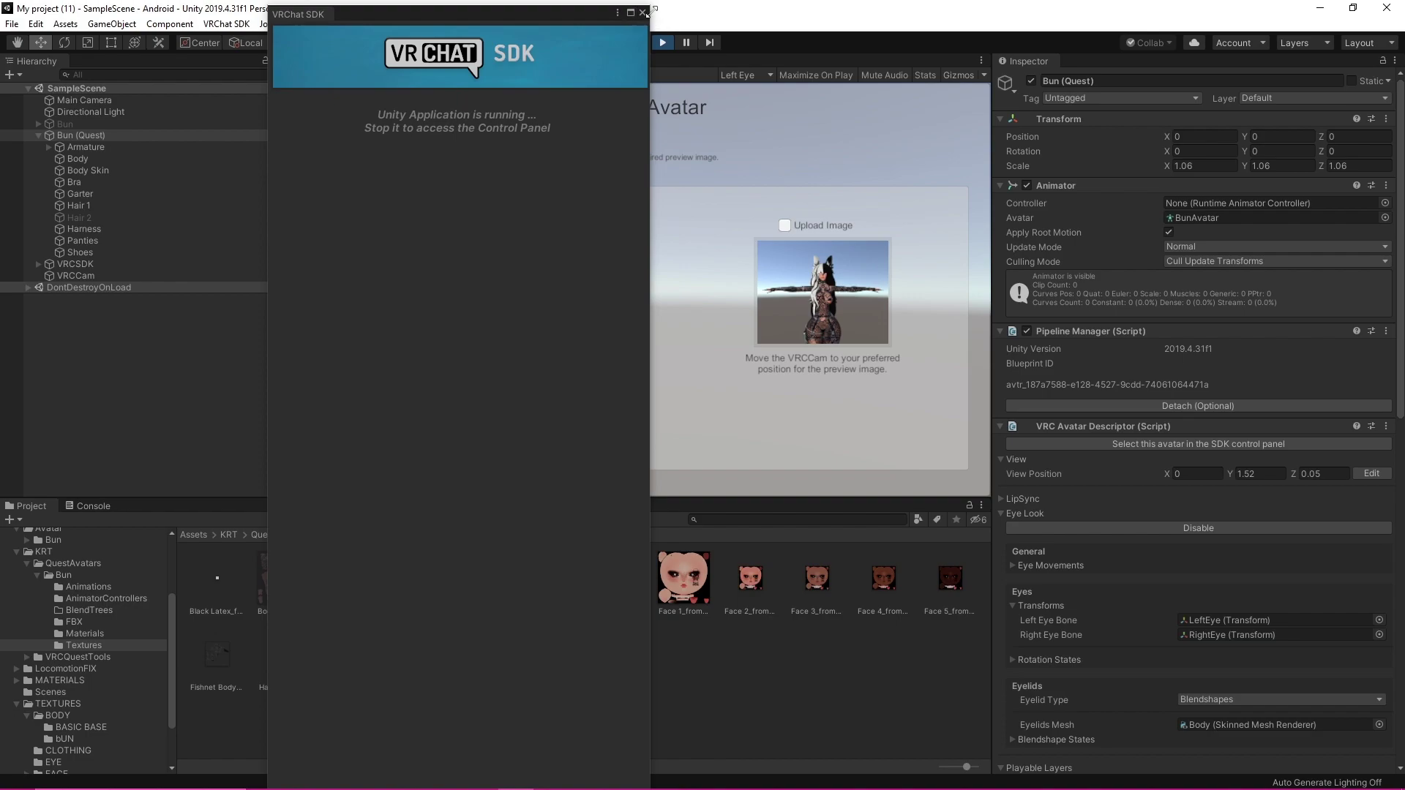
left_click(642, 13)
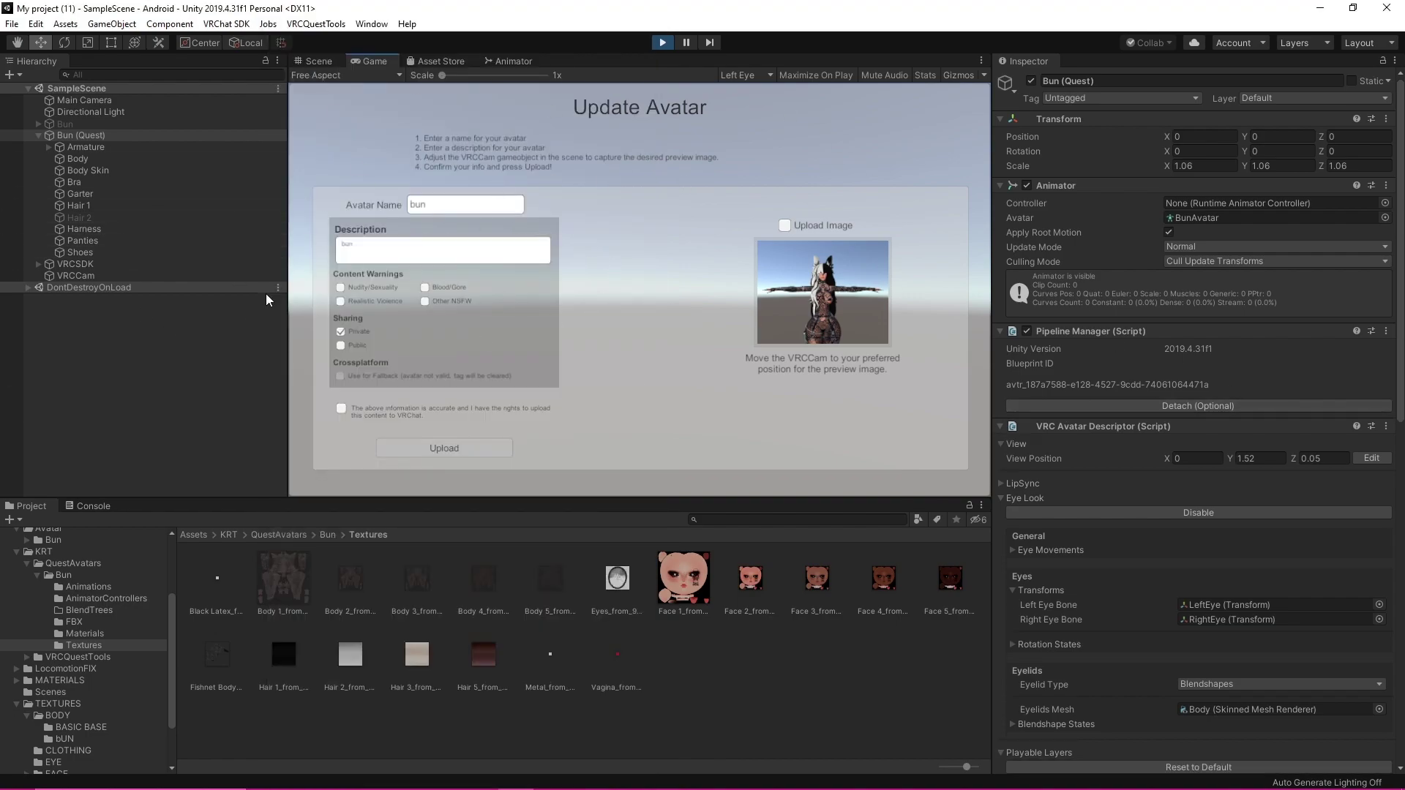
Confirm content rights and upload Bun (Quest) as an update to the bun avatar, acknowledging Update Complete
left_click(341, 408)
left_click(436, 443)
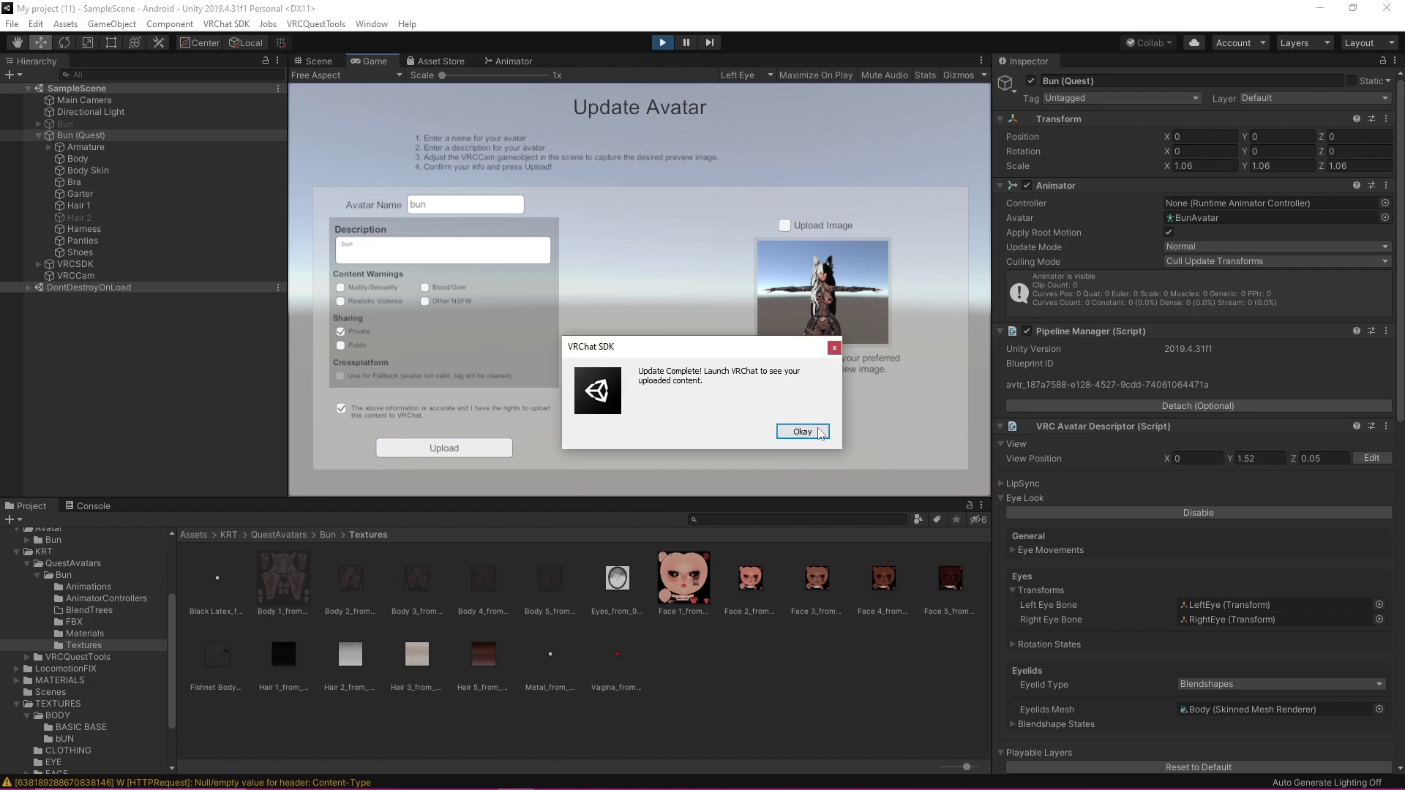
left_click(821, 430)
middle_click_drag(805, 299, 771, 245)
scroll(807, 310, "down", 3)
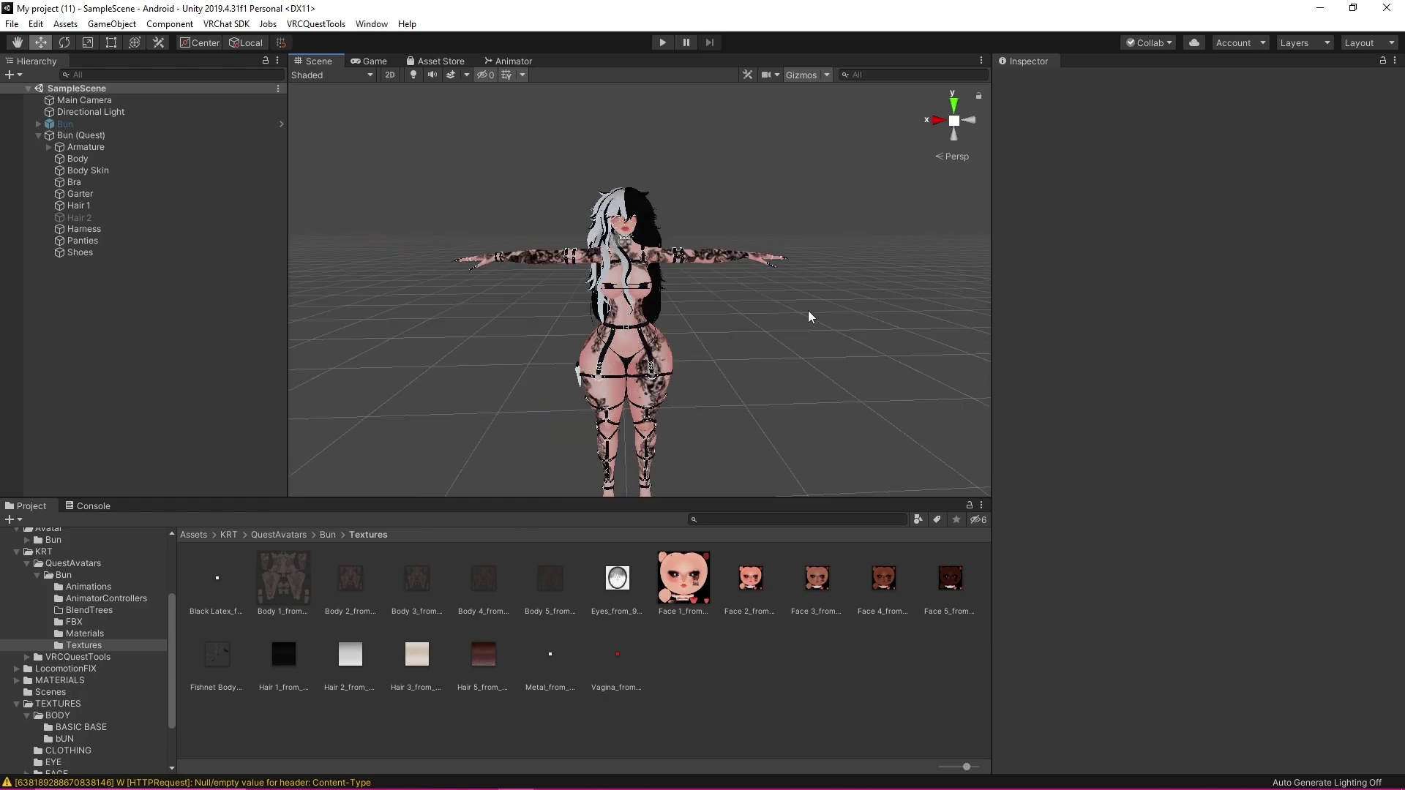
left_click_drag(807, 310, 815, 339, "alt")
scroll(819, 364, "up", 5)
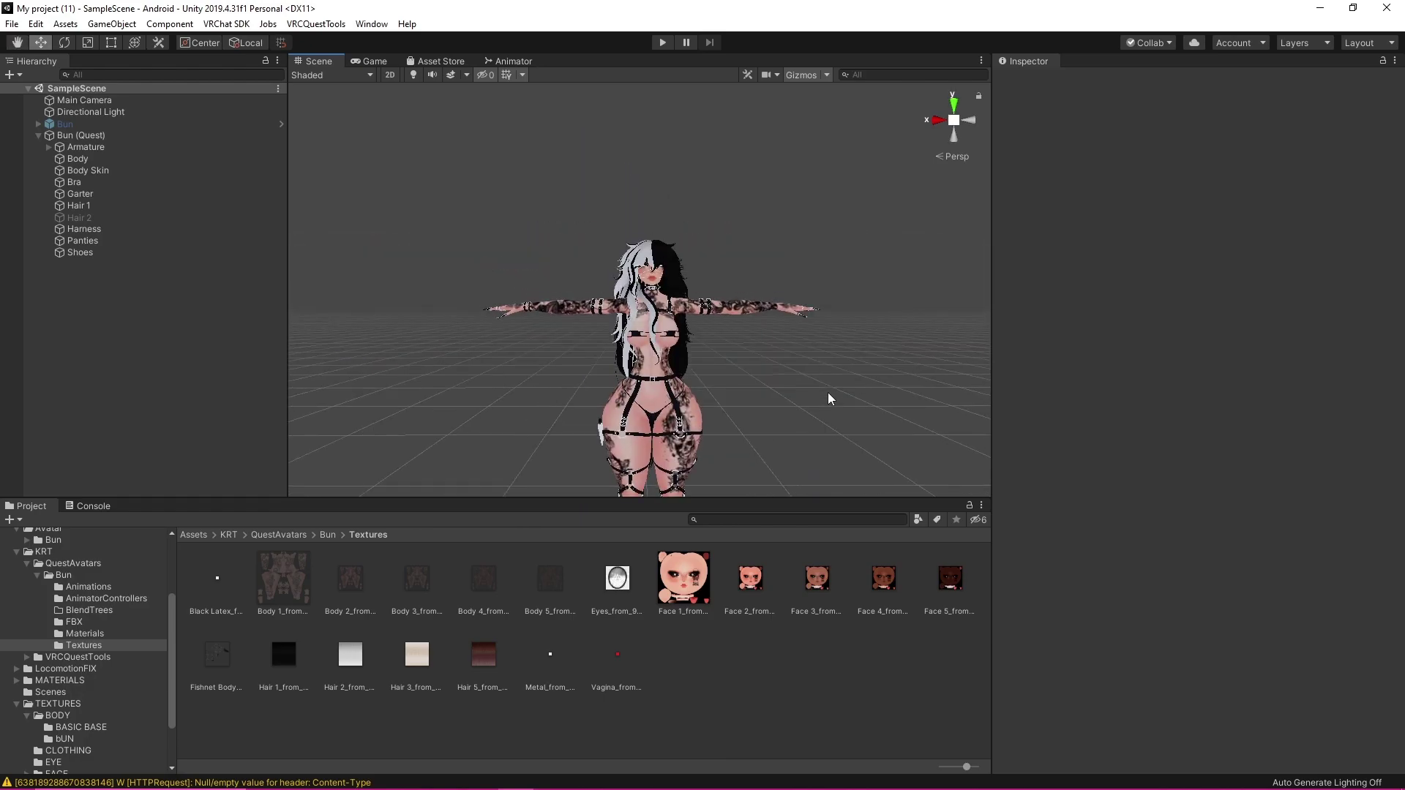
scroll(828, 390, "up", 3)
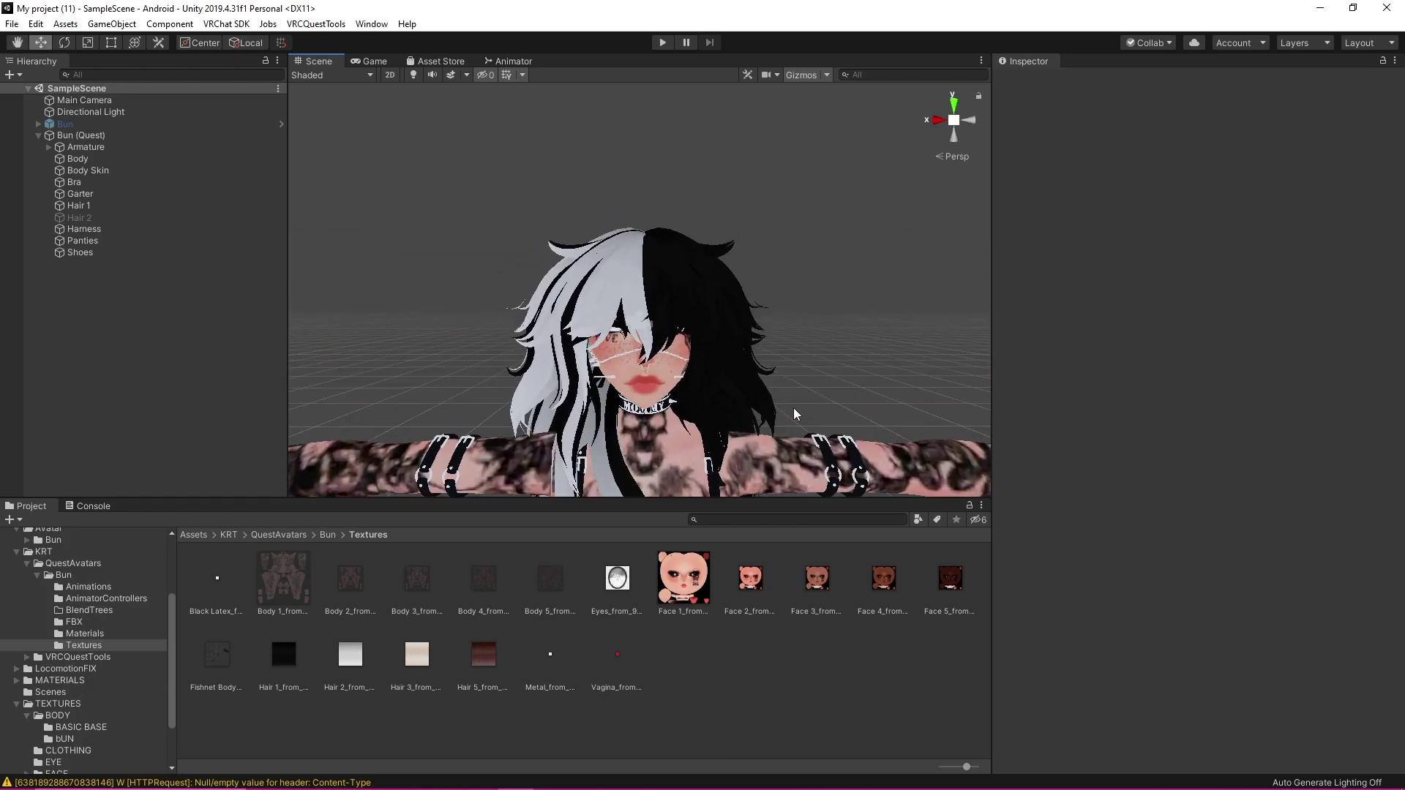
scroll(787, 380, "down", 5)
left_click_drag(780, 361, 855, 401, "alt")
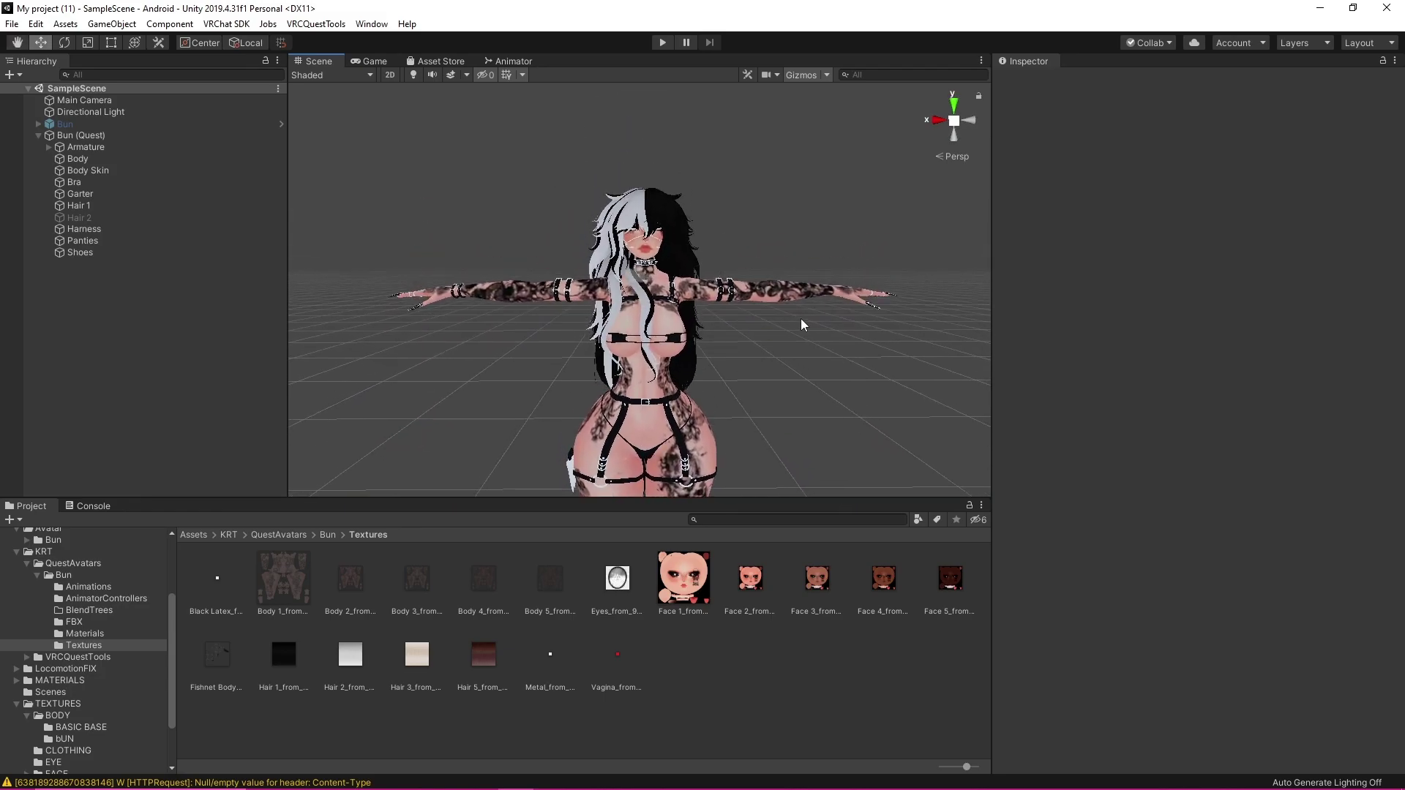